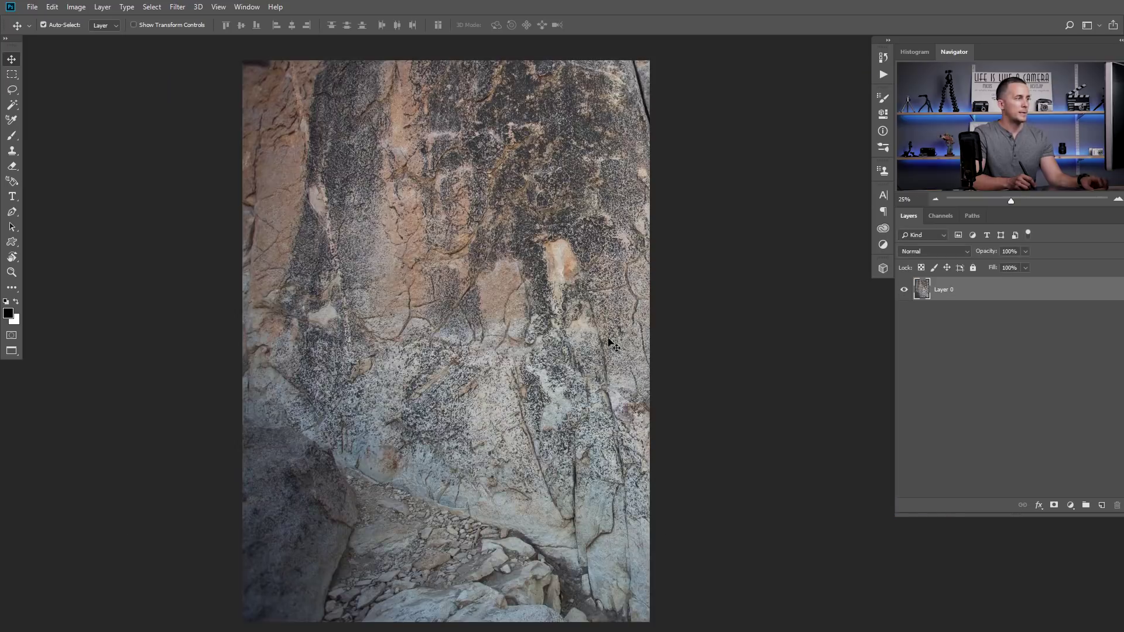
# Copy the whole rock photo into the blank portrait document, scale it to roughly the page width and place it over the lower part
pyautogui.hotkey('ctrl', 'a')
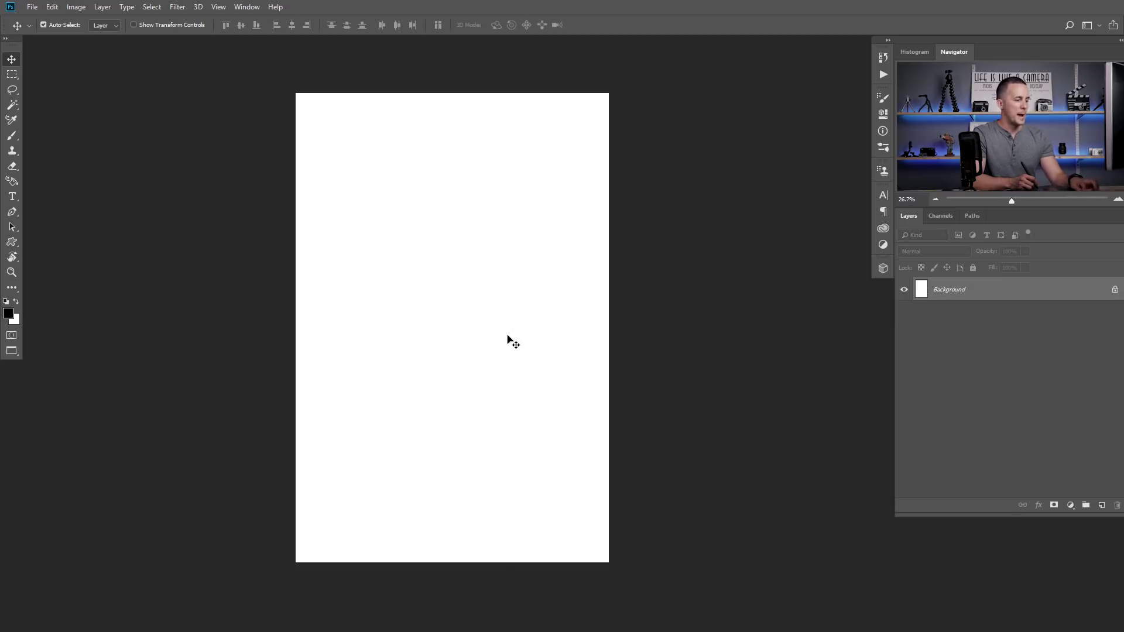
pyautogui.hotkey('ctrl', 'v')
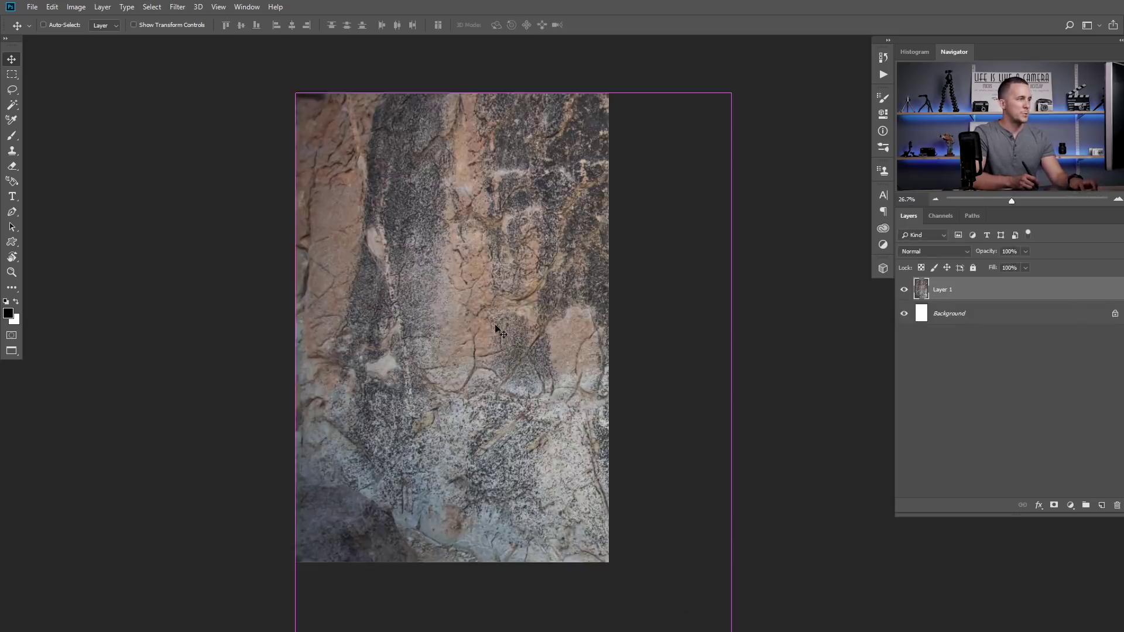
pyautogui.hotkey('ctrl', 't')
pyautogui.moveTo(731, 94); pyautogui.dragTo(666, 183)
pyautogui.moveTo(599, 271); pyautogui.dragTo(534, 301)
pyautogui.moveTo(602, 227); pyautogui.dragTo(622, 183)
pyautogui.moveTo(567, 261); pyautogui.dragTo(555, 330)
pyautogui.press('Return')
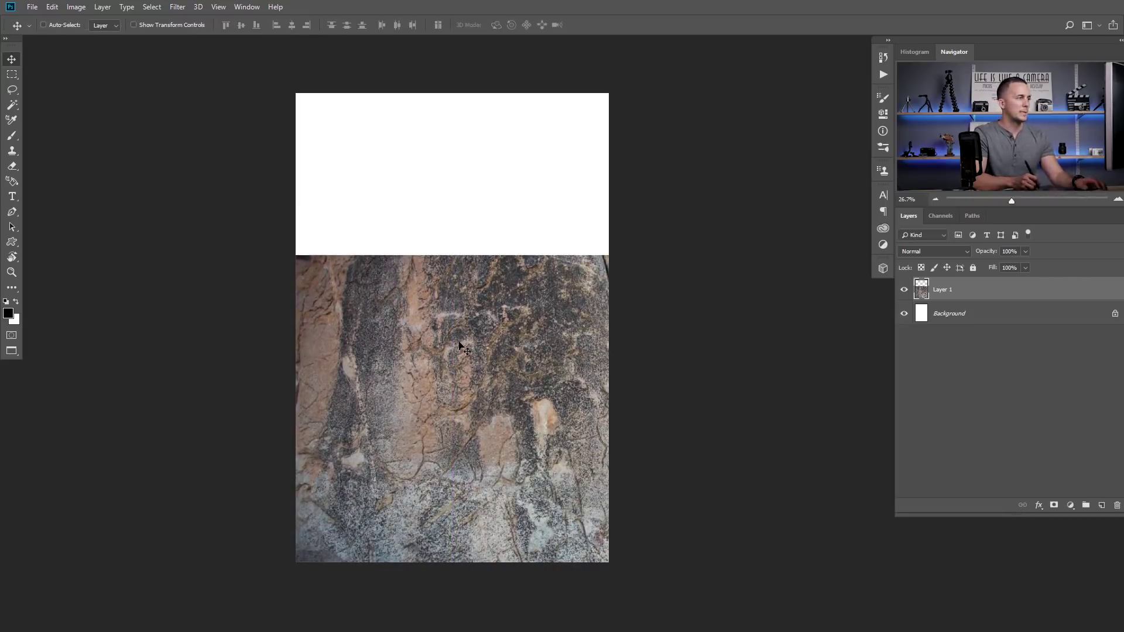
# Enlarge the pasted rock texture slightly and reposition it so it covers the lower two-thirds of the page across its full width
pyautogui.hotkey('ctrl', 't')
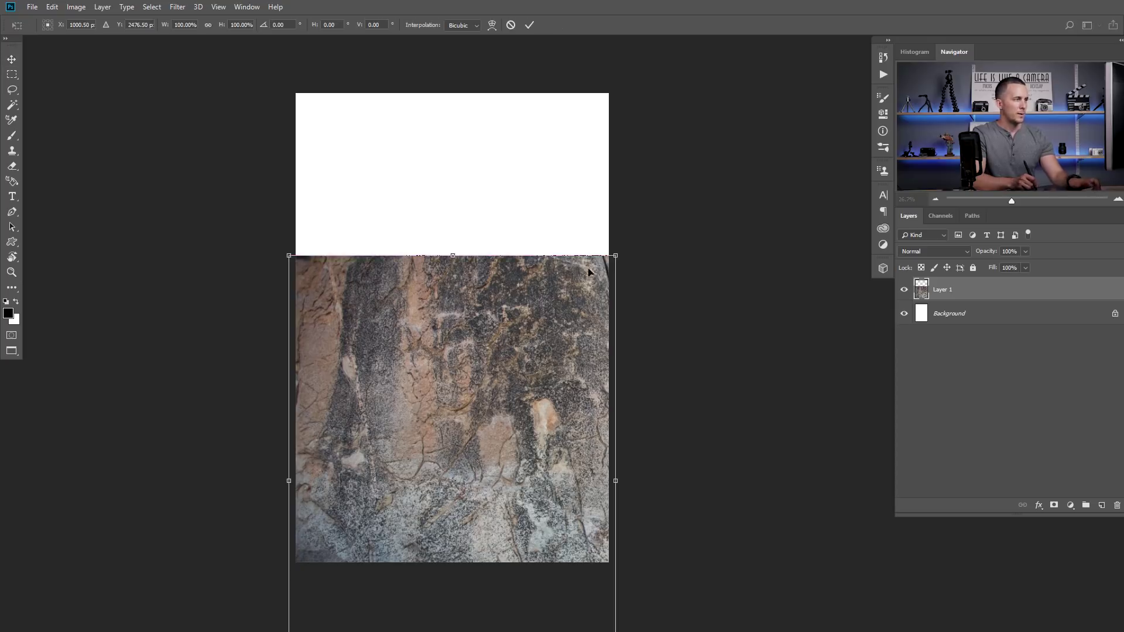
pyautogui.moveTo(618, 252); pyautogui.dragTo(629, 246)
pyautogui.moveTo(557, 314); pyautogui.dragTo(537, 347)
pyautogui.press('Return')
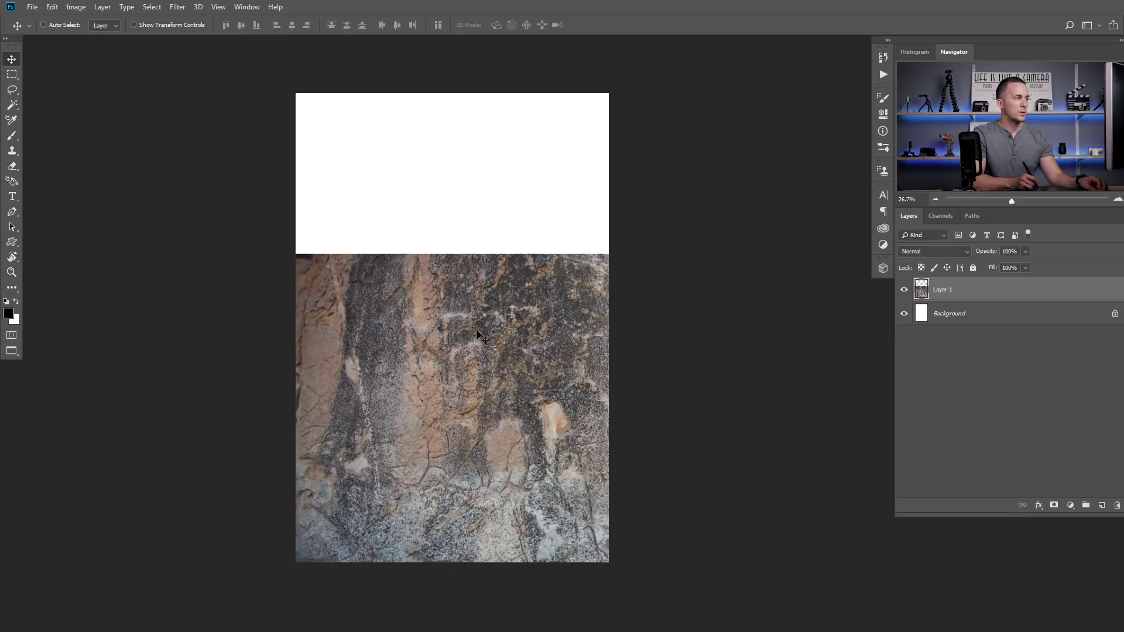
# Bring the black bottle silhouette into the composition as a new layer and move it down until its neck meets the rock's upper edge
pyautogui.hotkey('ctrl', 'Tab')
pyautogui.hotkey('ctrl', 'Tab')
pyautogui.hotkey('ctrl', 'Tab')
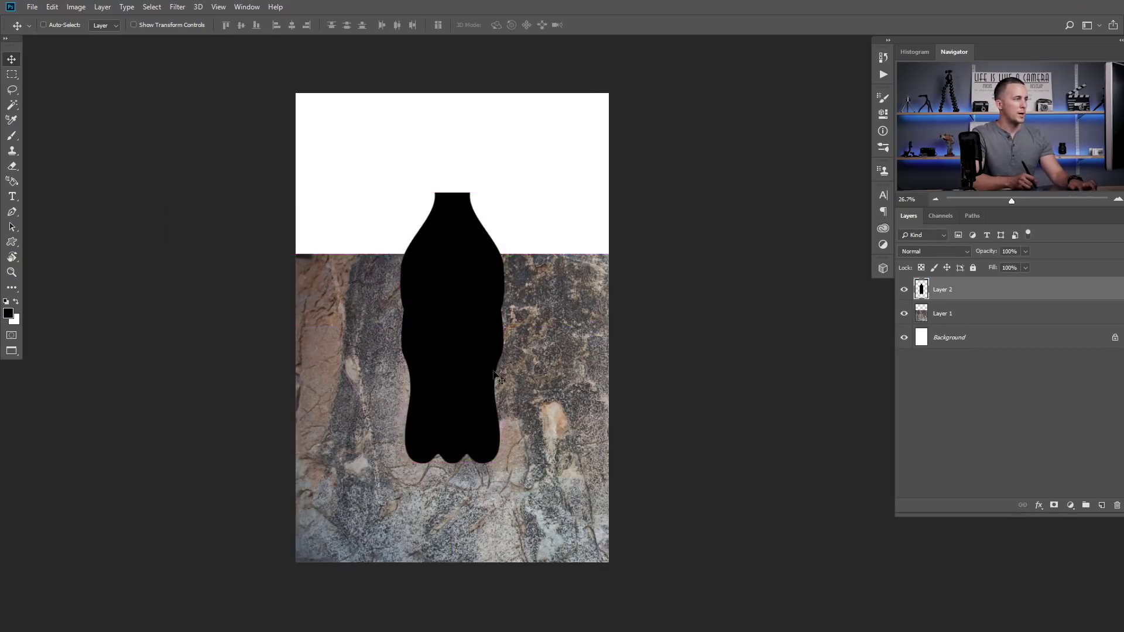
pyautogui.moveTo(450, 317); pyautogui.dragTo(452, 370)
pyautogui.moveTo(456, 322); pyautogui.dragTo(461, 349)
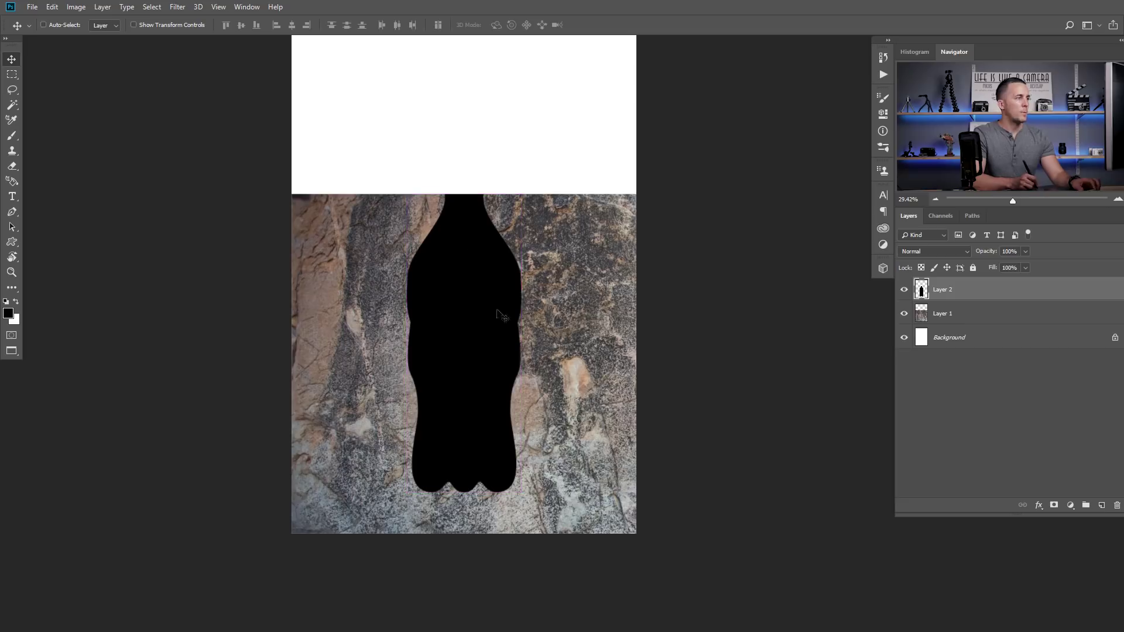
pyautogui.moveTo(467, 278); pyautogui.dragTo(475, 282)
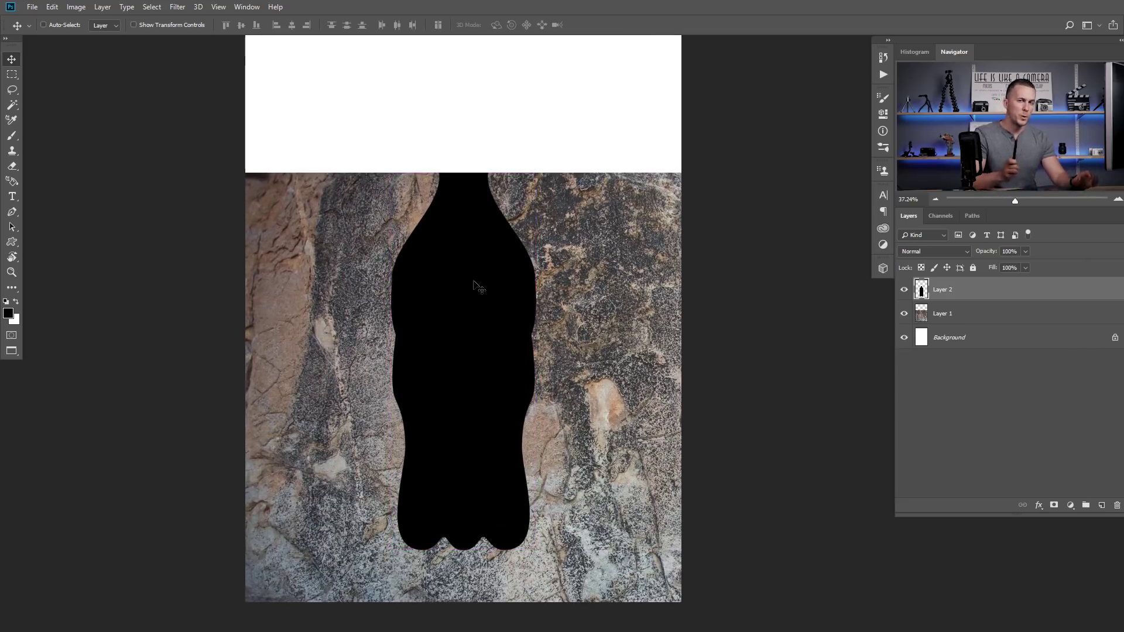
pyautogui.moveTo(427, 264); pyautogui.dragTo(472, 141)
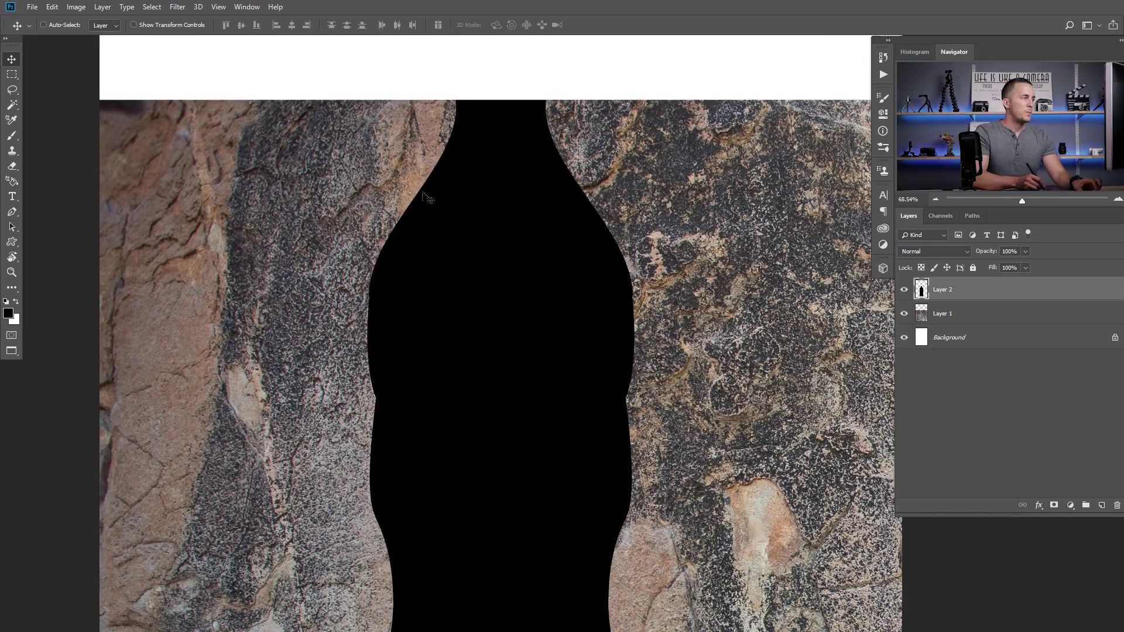
pyautogui.moveTo(382, 465); pyautogui.dragTo(410, 426)
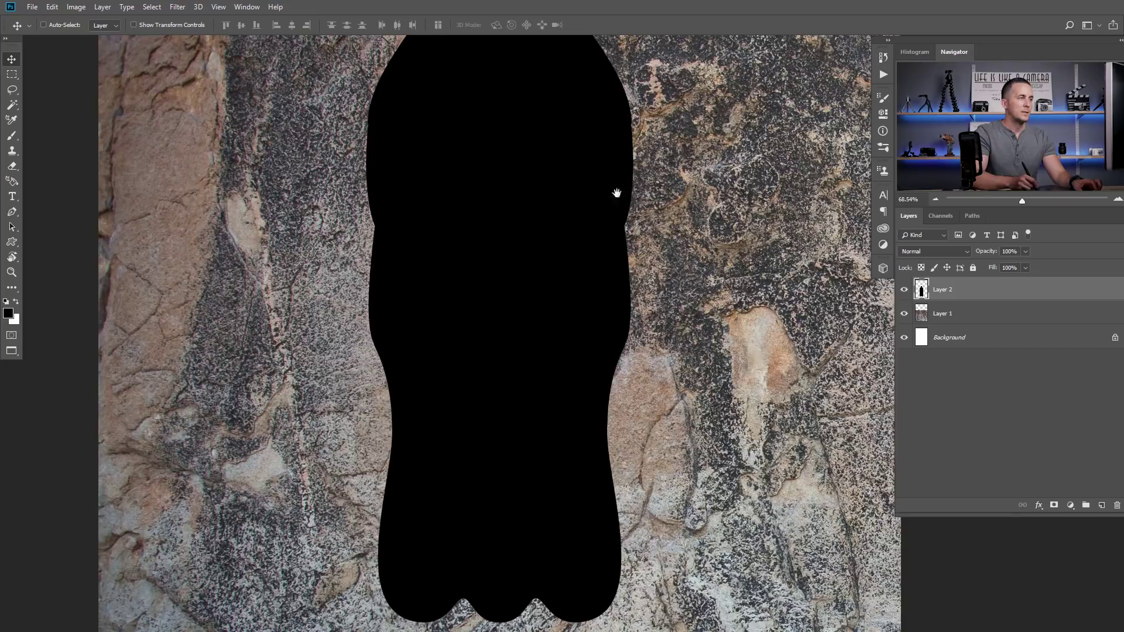
pyautogui.moveTo(617, 193); pyautogui.dragTo(607, 296)
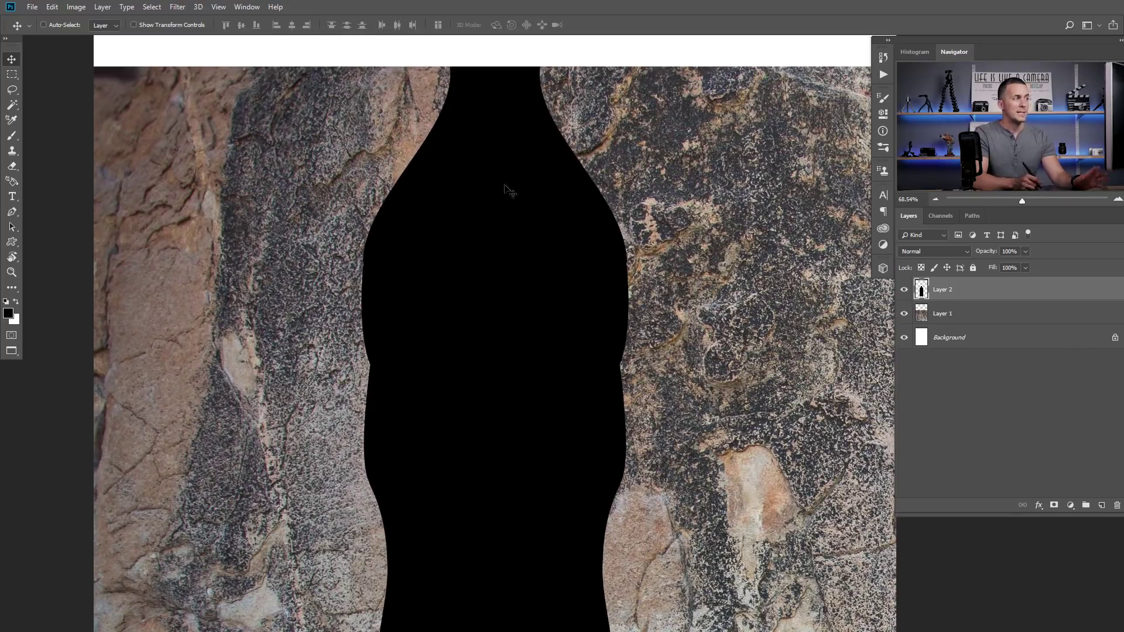
pyautogui.moveTo(525, 190); pyautogui.dragTo(506, 211)
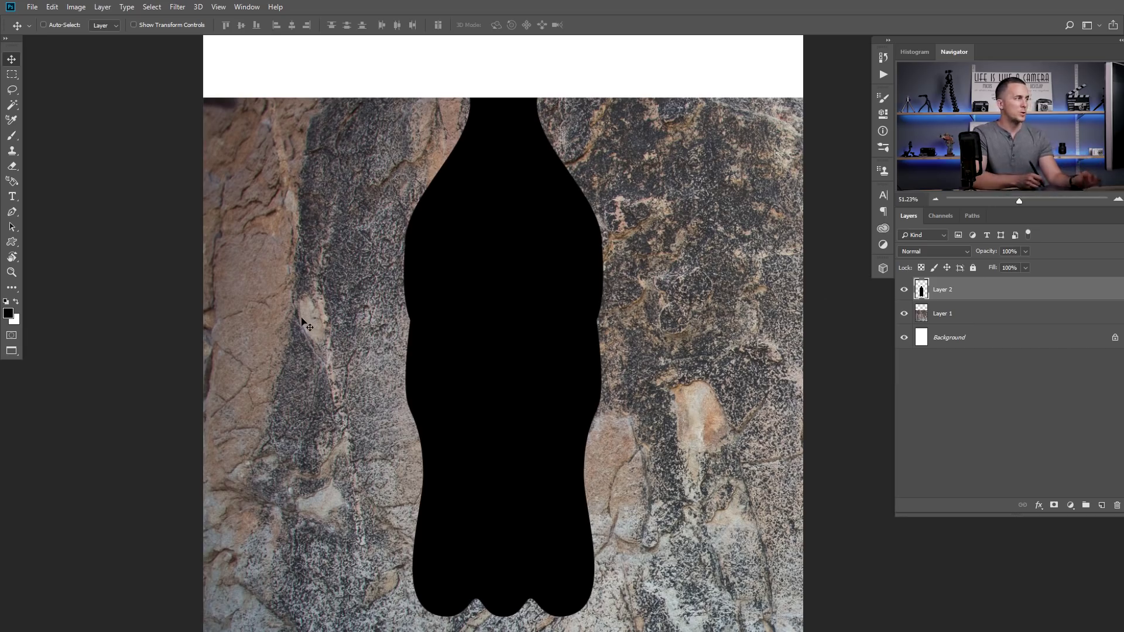
# Trace a freehand Lasso selection around the whole bottle silhouette and add the missed area above its neck
pyautogui.press('l')
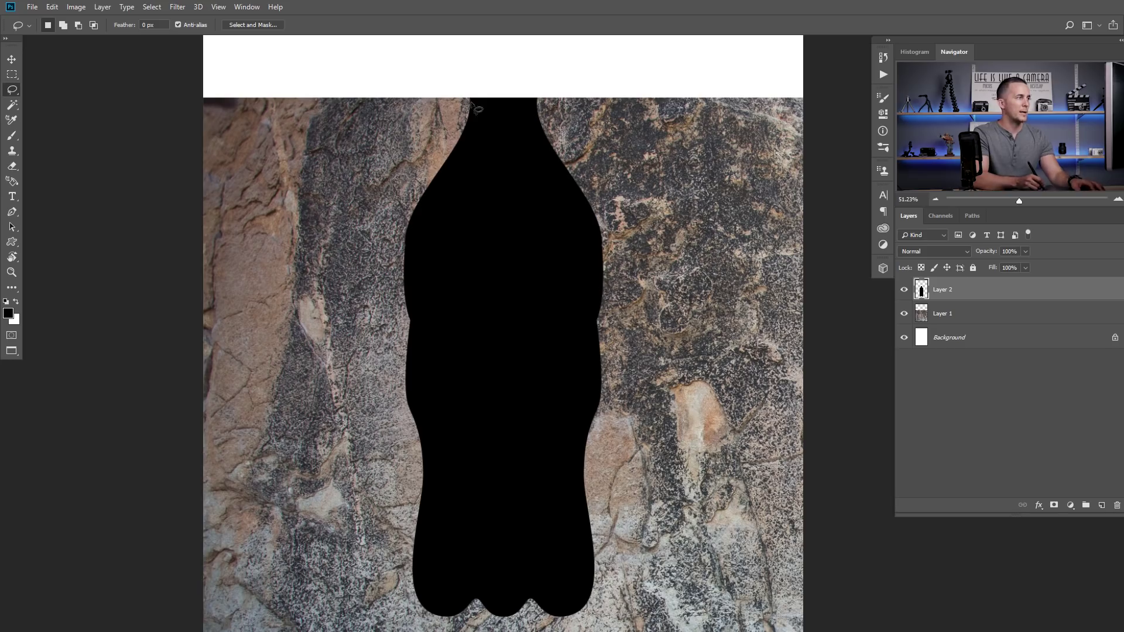
pyautogui.moveTo(469, 98)
pyautogui.mouseDown()
pyautogui.moveTo(408, 225)
pyautogui.moveTo(403, 260)
pyautogui.moveTo(402, 388)
pyautogui.moveTo(419, 469)
pyautogui.moveTo(417, 601)
pyautogui.mouseUp()
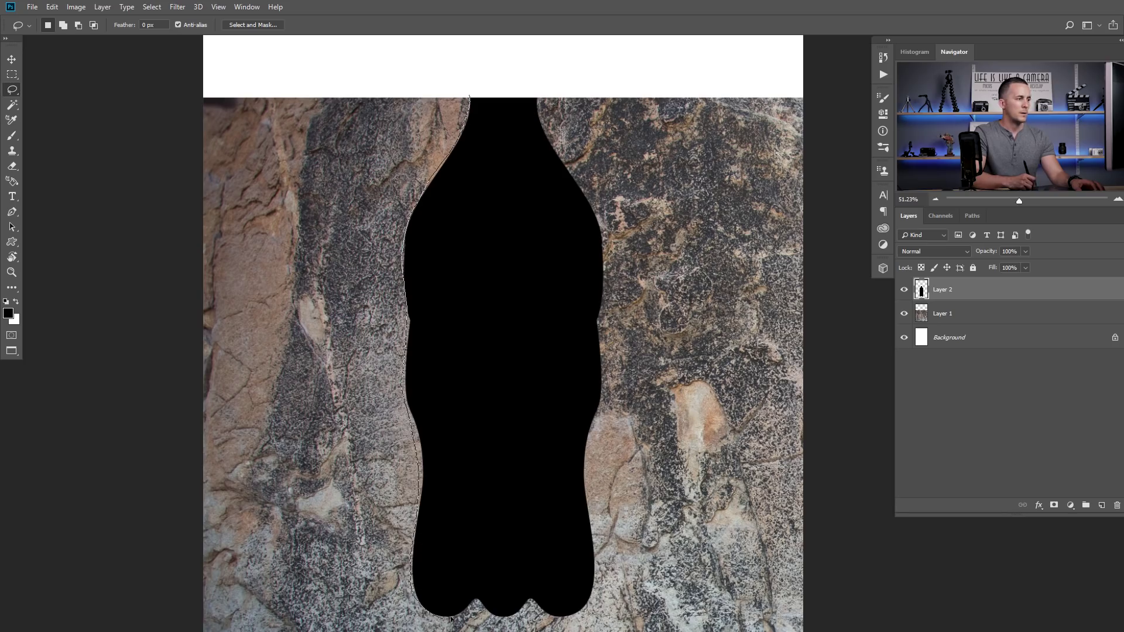
pyautogui.moveTo(576, 618)
pyautogui.mouseDown()
pyautogui.moveTo(595, 573)
pyautogui.moveTo(589, 509)
pyautogui.mouseUp()
pyautogui.moveTo(589, 442); pyautogui.dragTo(607, 379)
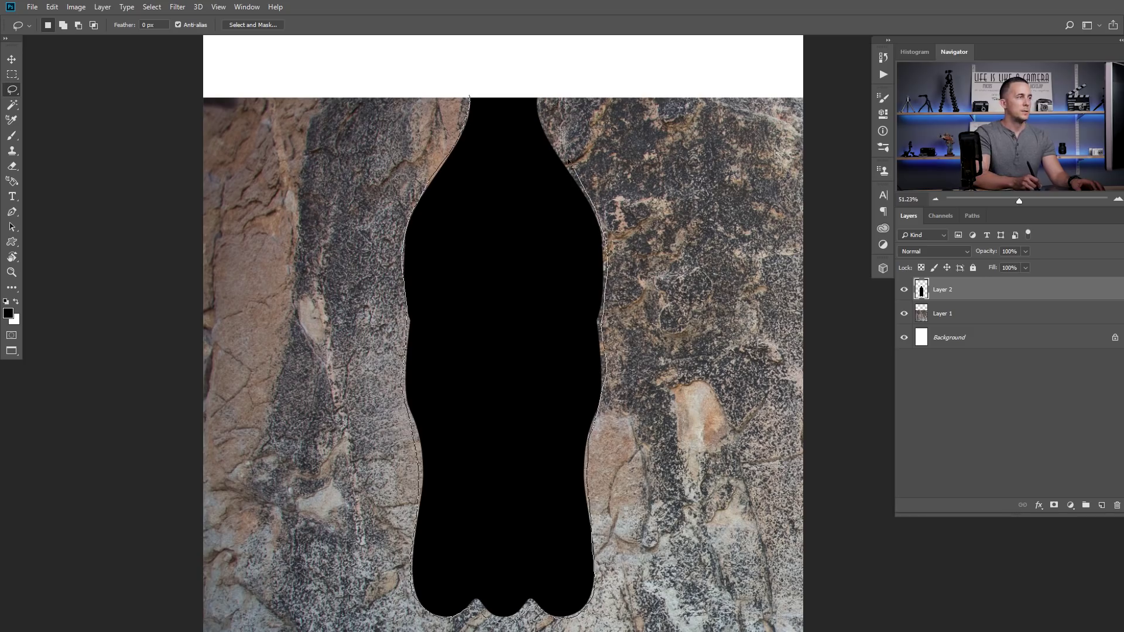
pyautogui.moveTo(543, 107); pyautogui.dragTo(471, 95)
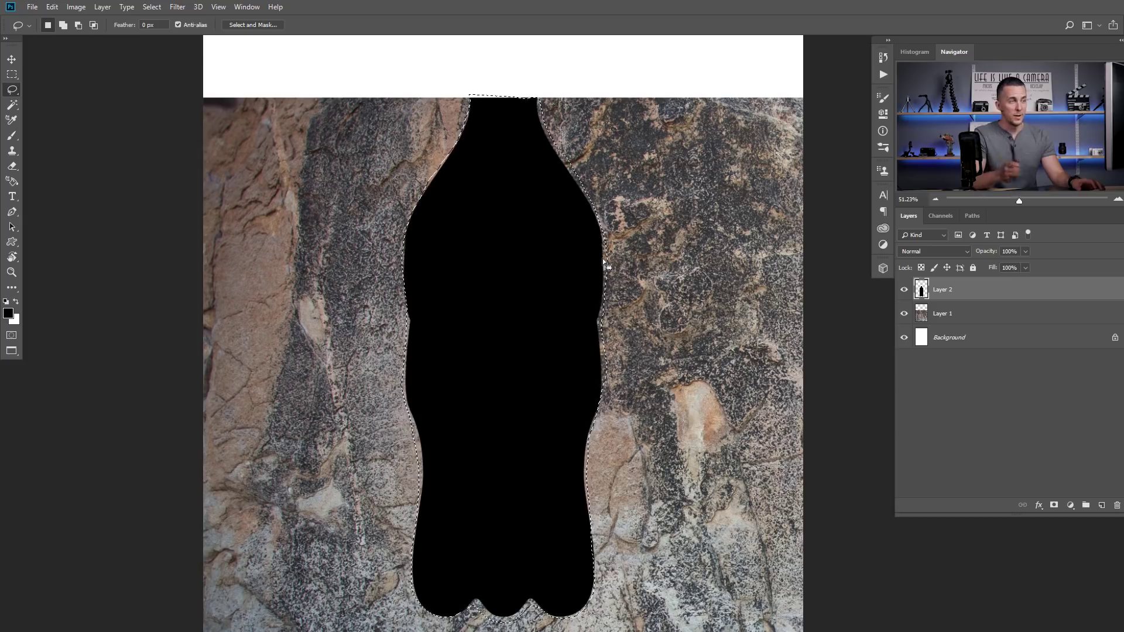
pyautogui.moveTo(513, 108)
pyautogui.mouseDown()
pyautogui.moveTo(553, 123)
pyautogui.moveTo(494, 219)
pyautogui.moveTo(496, 181)
pyautogui.moveTo(471, 202)
pyautogui.moveTo(525, 199)
pyautogui.moveTo(503, 182)
pyautogui.mouseUp()
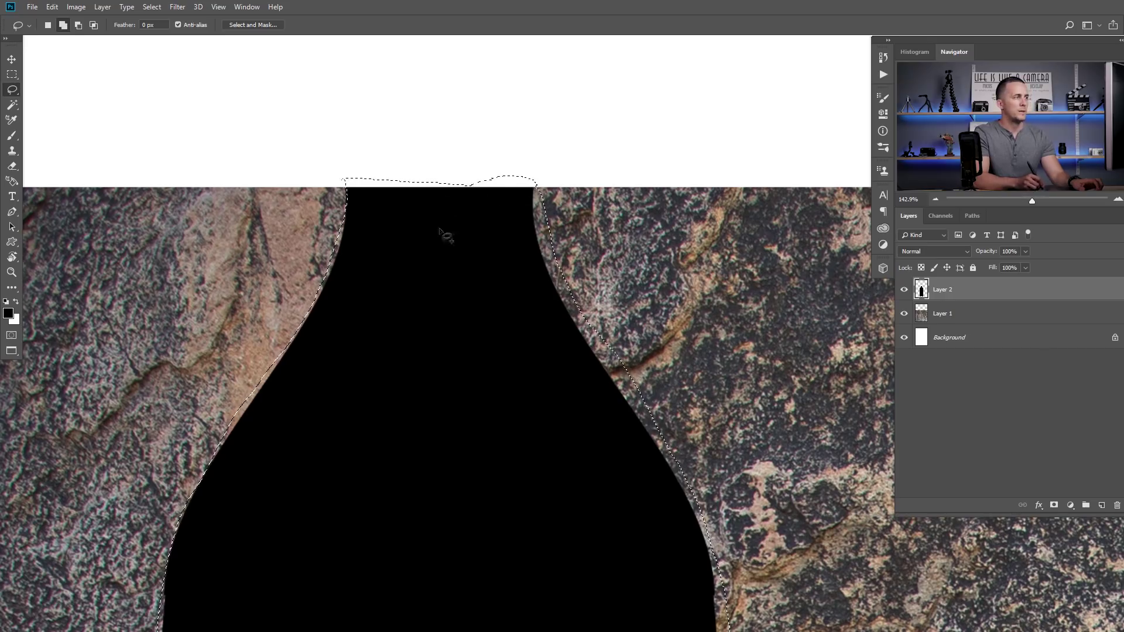
pyautogui.scroll(-6, 495, 238)
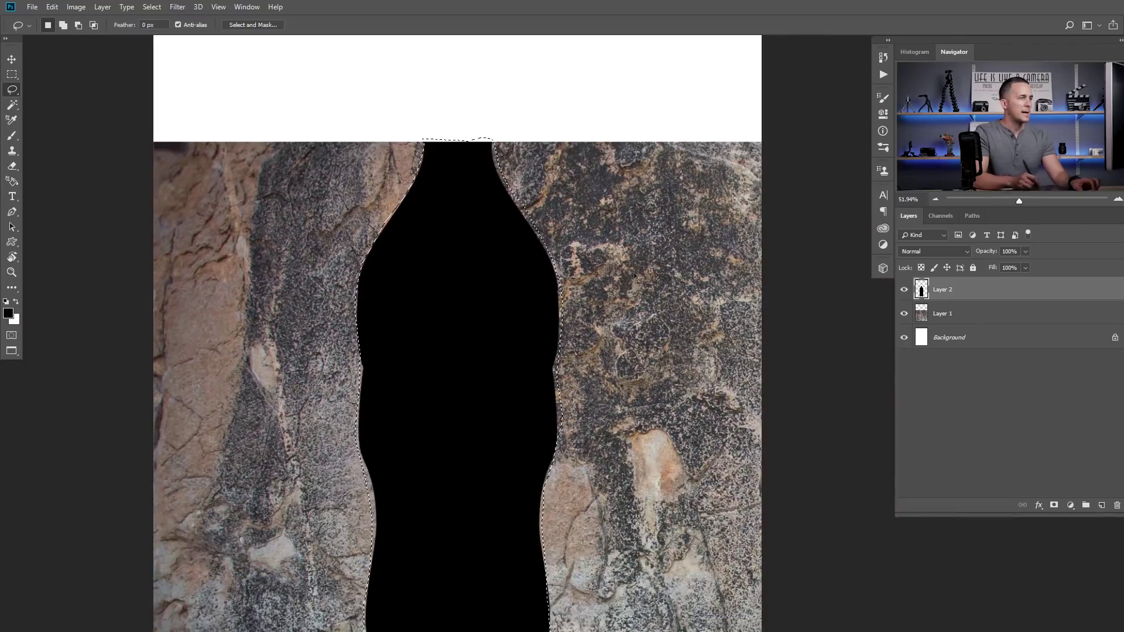
# Hide the bottle silhouette on Layer 2 and add a new empty layer above it
pyautogui.click(904, 289)
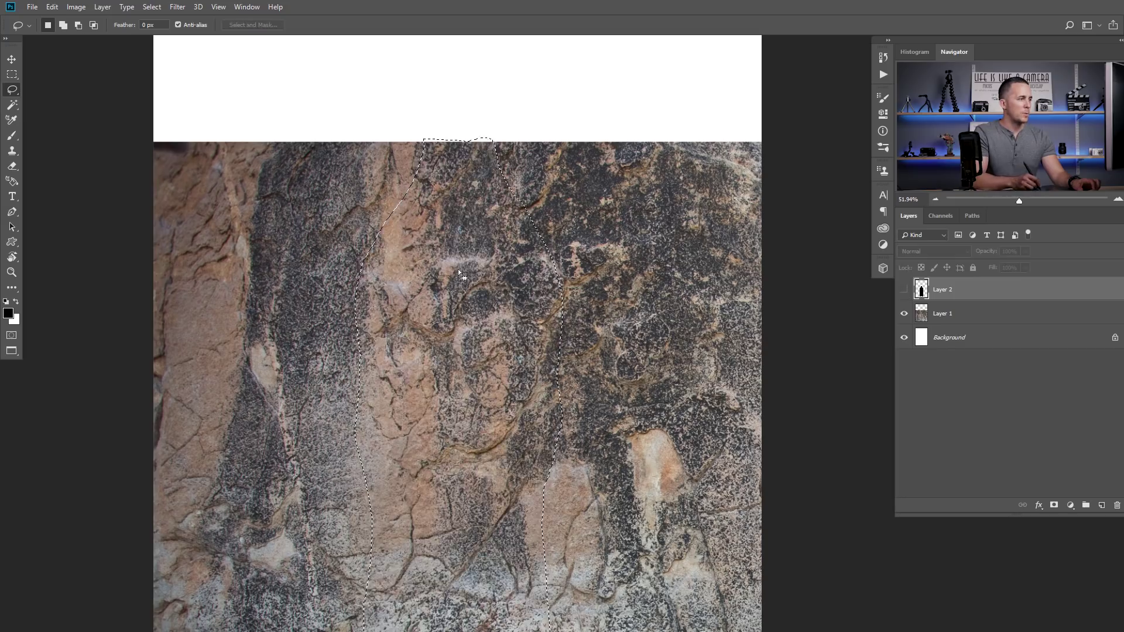
pyautogui.moveTo(473, 471); pyautogui.dragTo(463, 434)
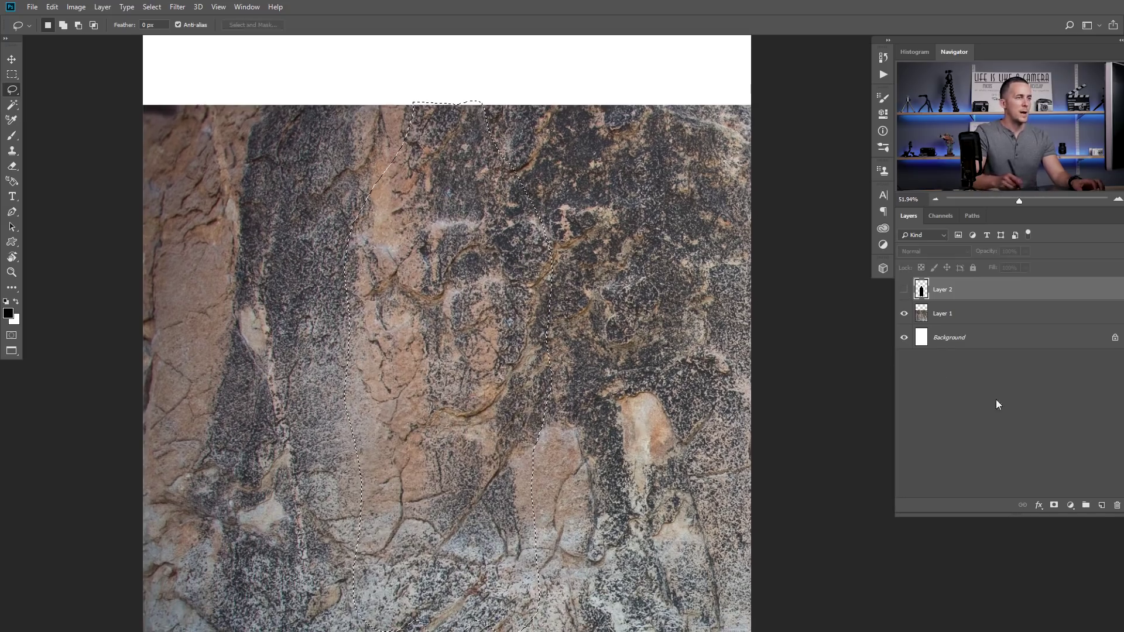
pyautogui.click(1101, 504)
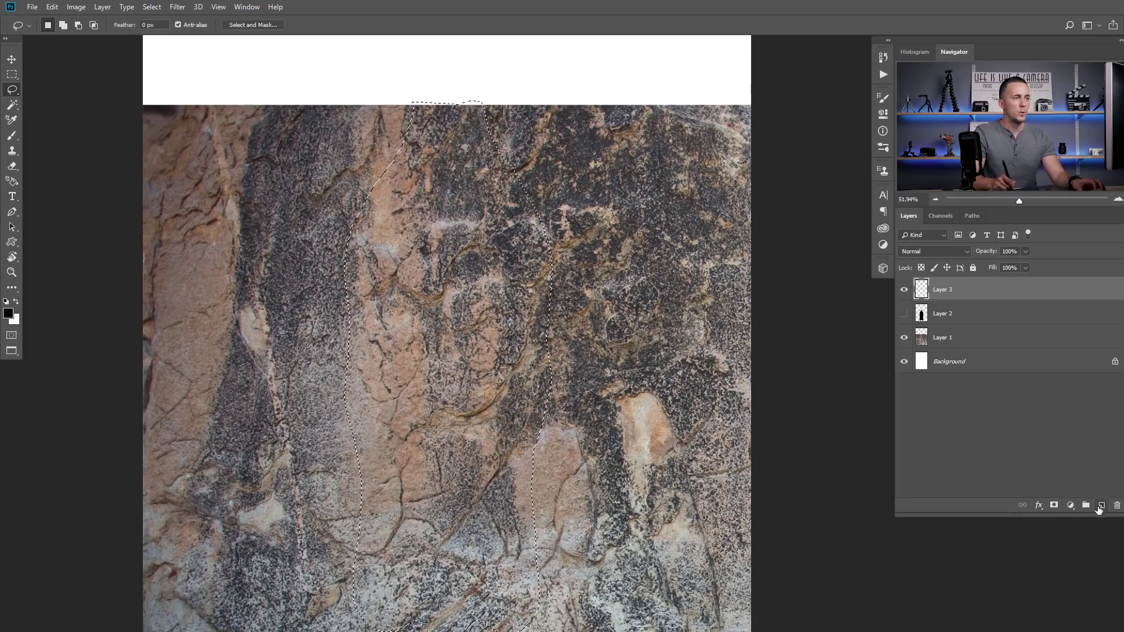
# Set the foreground colour to bright red and restore the default black and white colours
pyautogui.click(8, 314)
pyautogui.click(343, 260)
pyautogui.click(434, 243)
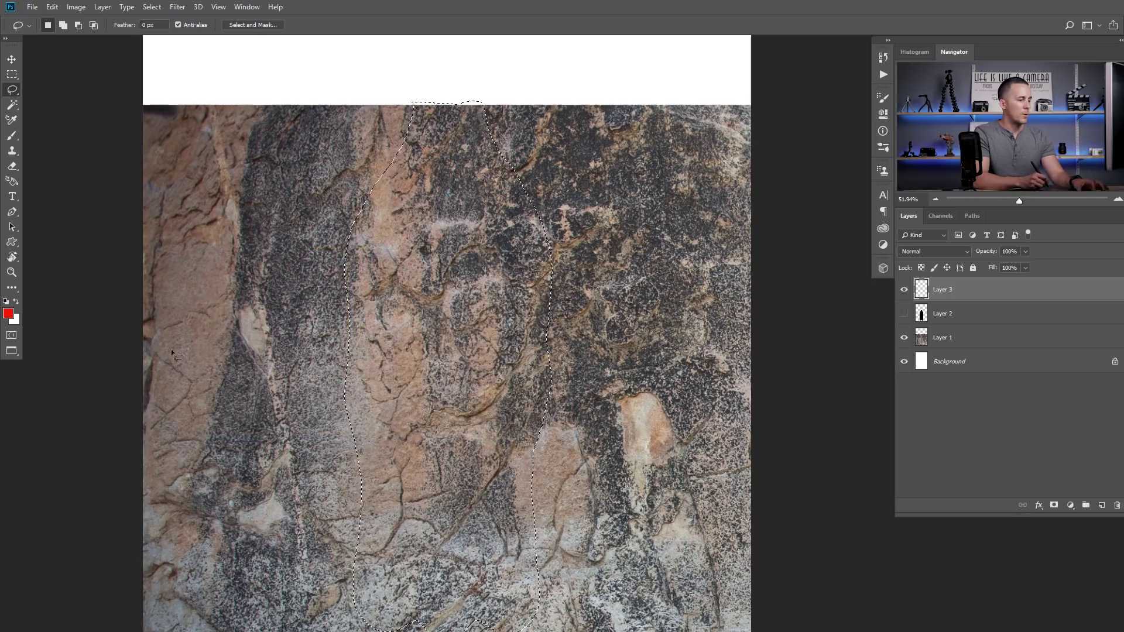
pyautogui.press('d')
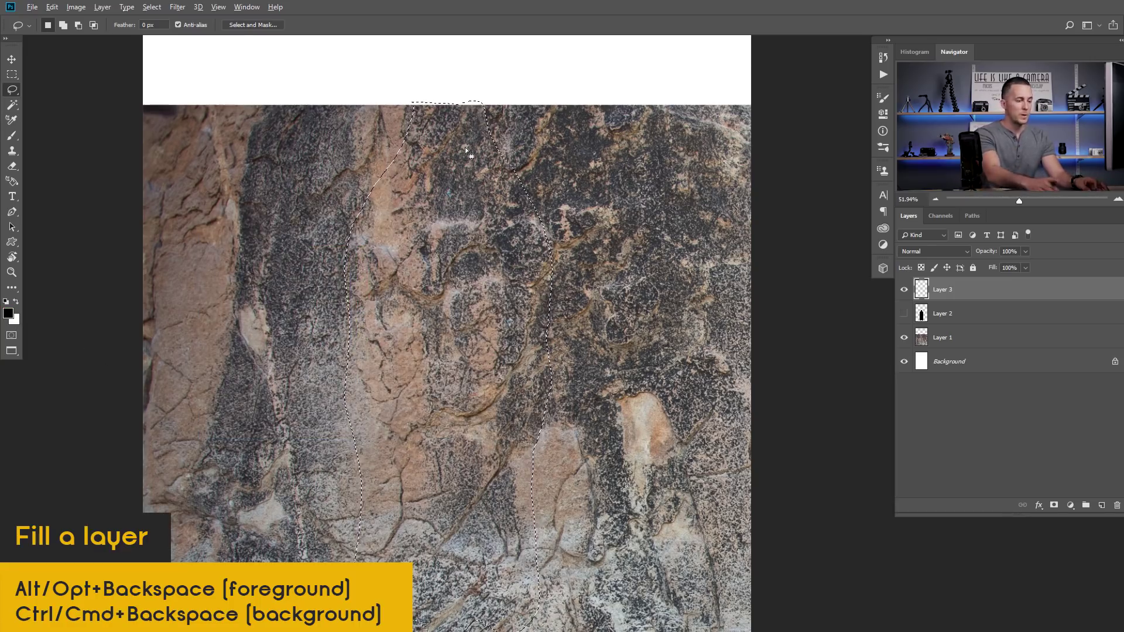
# Fill the bottle-shaped selection with the black foreground colour on Layer 3 and clear the selection
pyautogui.hotkey('alt', 'BackSpace')
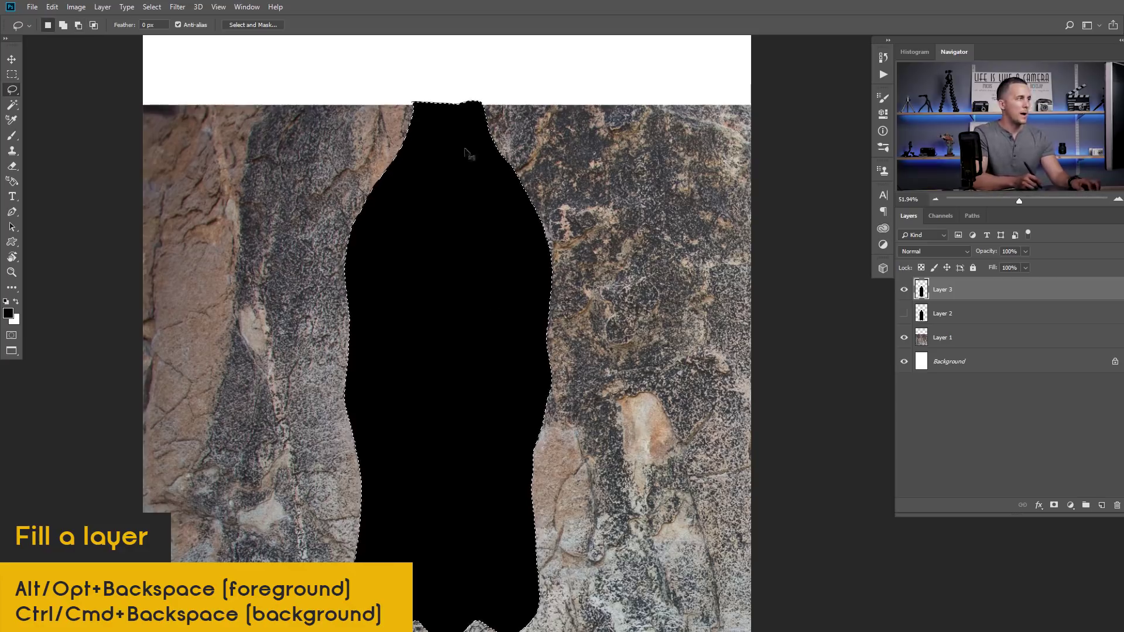
pyautogui.scroll(3, 456, 114)
pyautogui.hotkey('ctrl', 'd')
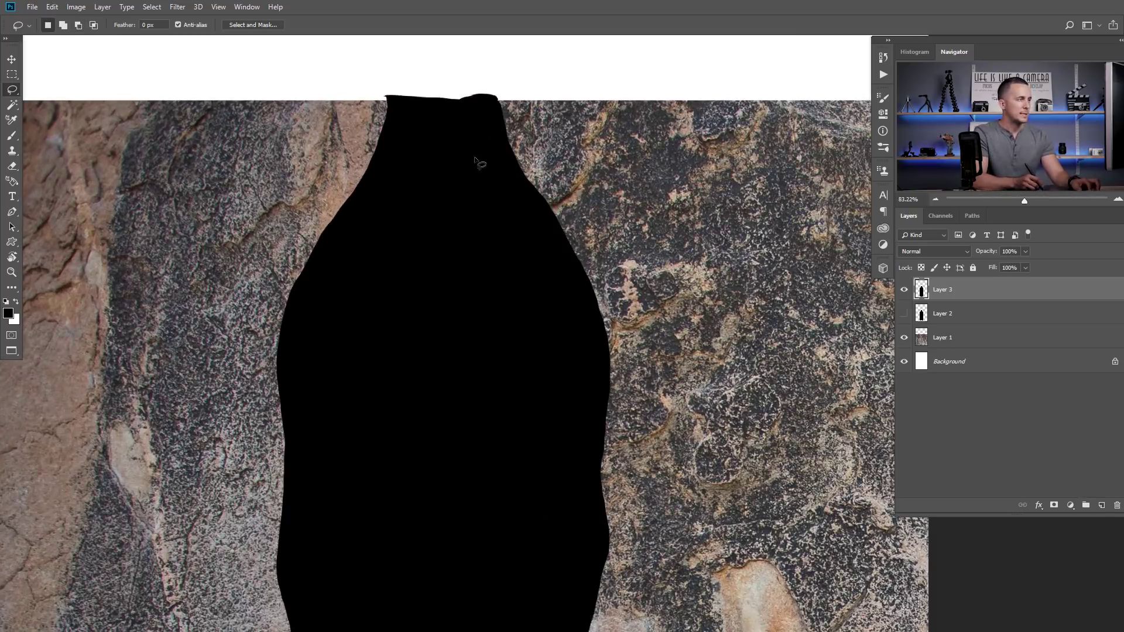
# Load the outline of the hidden bottle silhouette on Layer 2 as a selection, keeping Layer 3 active
pyautogui.scroll(1, 468, 158)
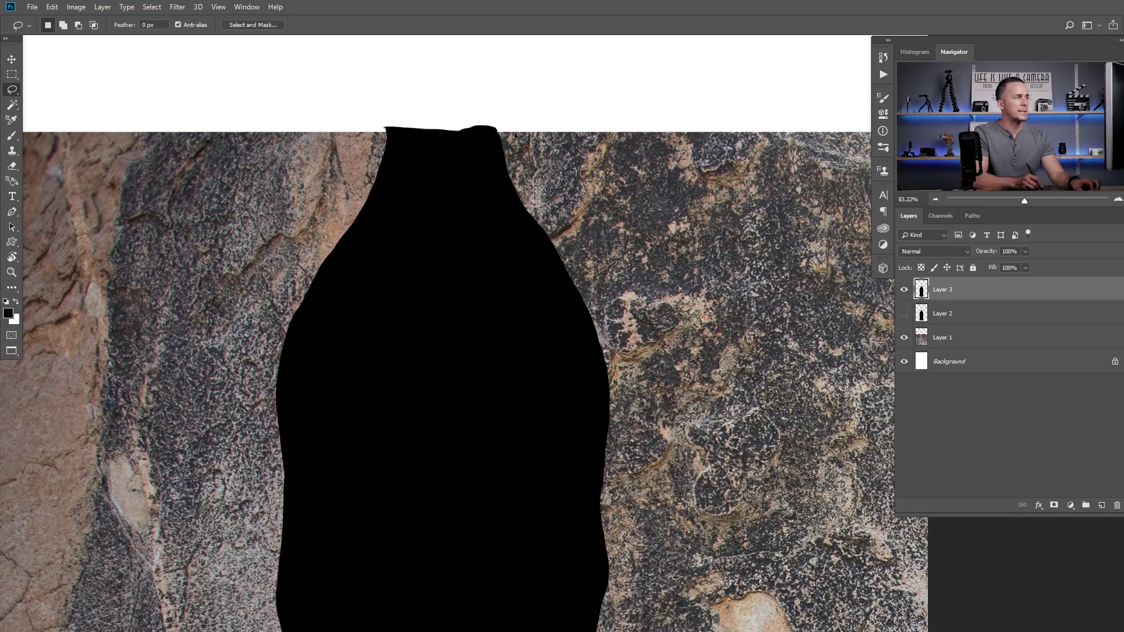
pyautogui.scroll(1, 467, 156)
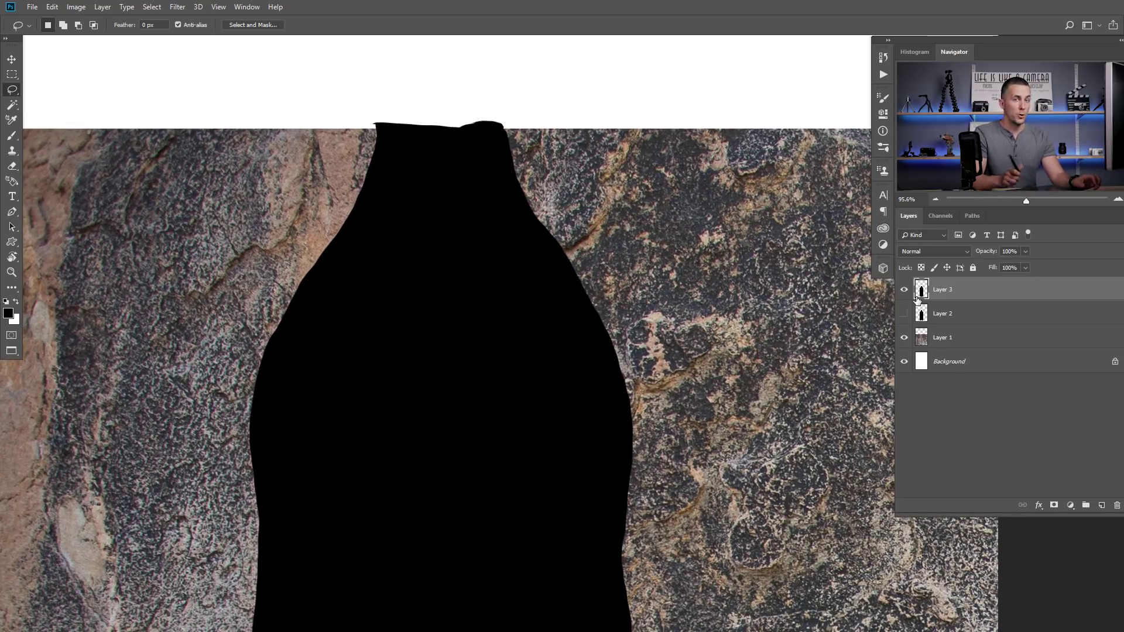
pyautogui.keyDown('ctrl'); pyautogui.click(921, 315); pyautogui.keyUp('ctrl')
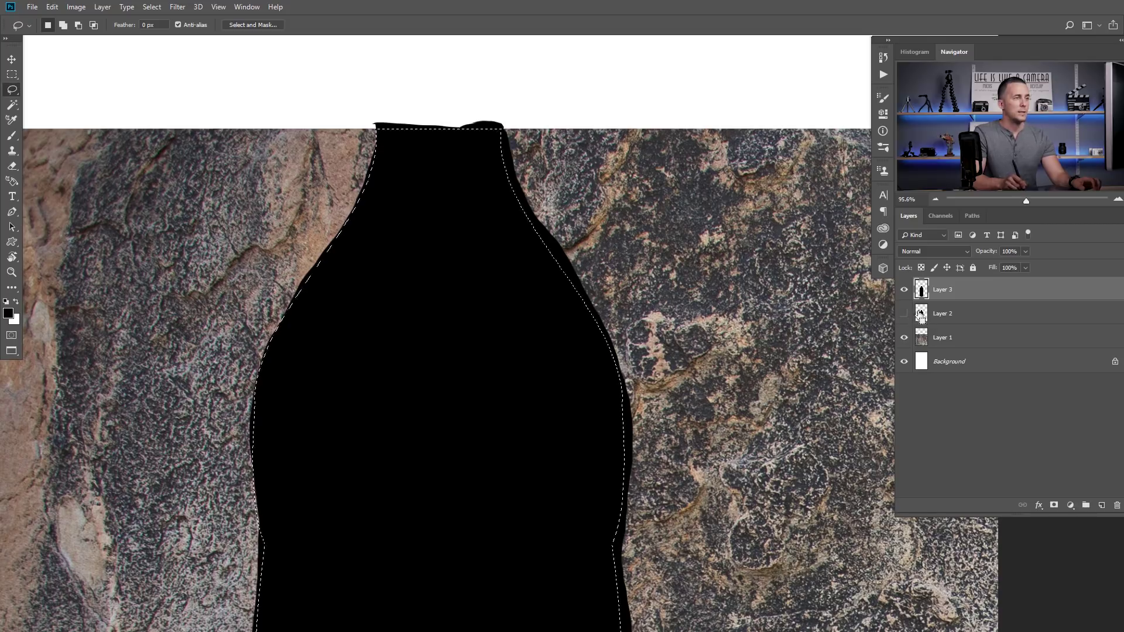
pyautogui.scroll(2, 476, 148)
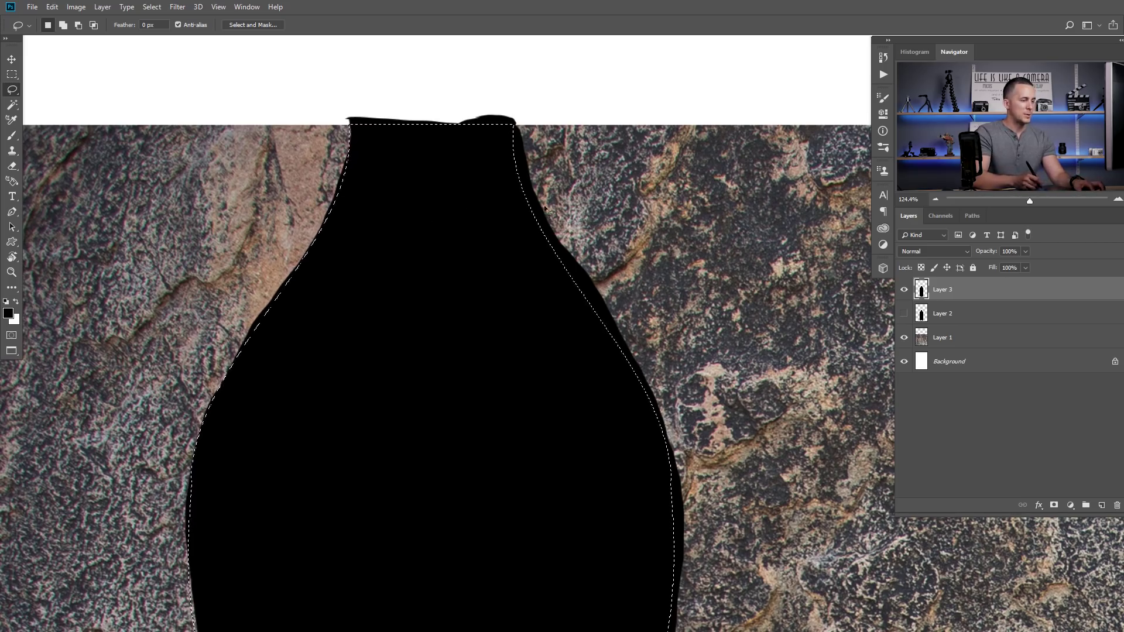
# Reduce the Eraser to 40 px, erase the black fill sticking out above the bottle's neck on Layer 3, and clear the selection
pyautogui.press('e')
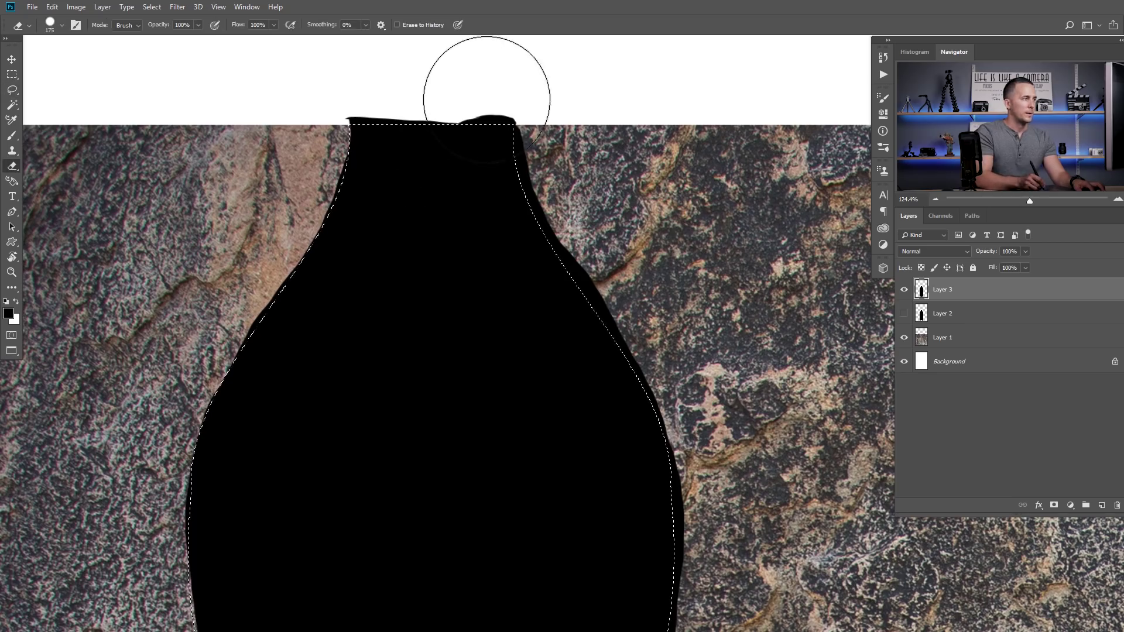
pyautogui.press('[')
pyautogui.press('[')
pyautogui.press('[')
pyautogui.press('[')
pyautogui.press('[')
pyautogui.press('[')
pyautogui.press('[')
pyautogui.press('[')
pyautogui.moveTo(479, 109)
pyautogui.mouseDown()
pyautogui.moveTo(517, 109)
pyautogui.moveTo(365, 115)
pyautogui.mouseUp()
pyautogui.press('[')
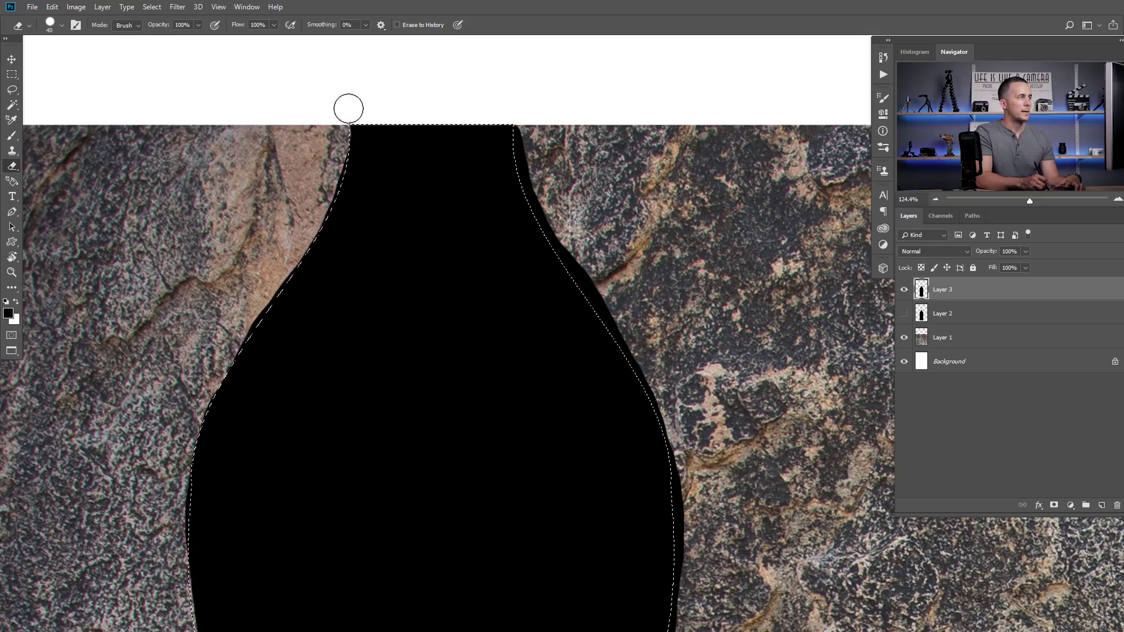
pyautogui.hotkey('ctrl', 'd')
pyautogui.scroll(-5, 463, 170)
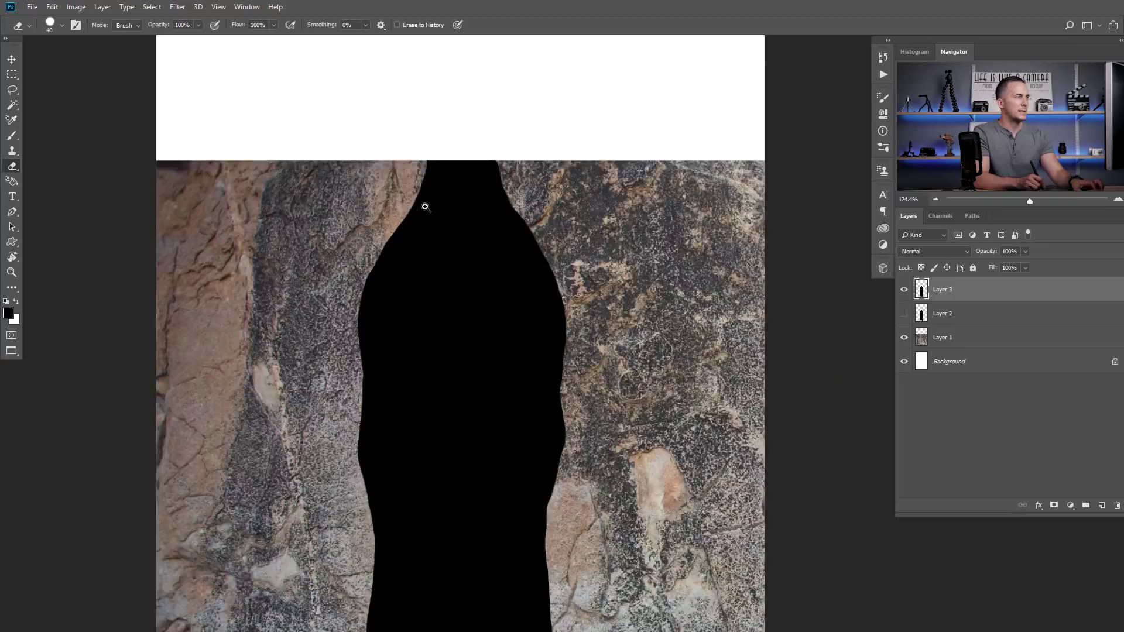
# Rename the black bottle layer, Layer 3, as "Bottle S"
pyautogui.scroll(-1, 468, 288)
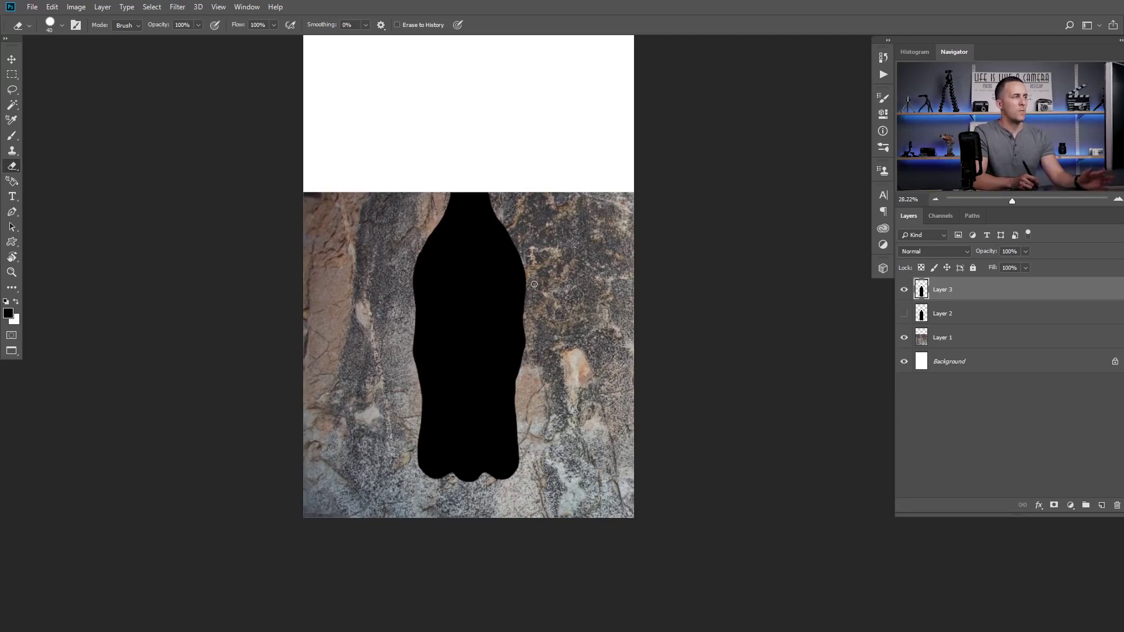
pyautogui.scroll(1, 486, 270)
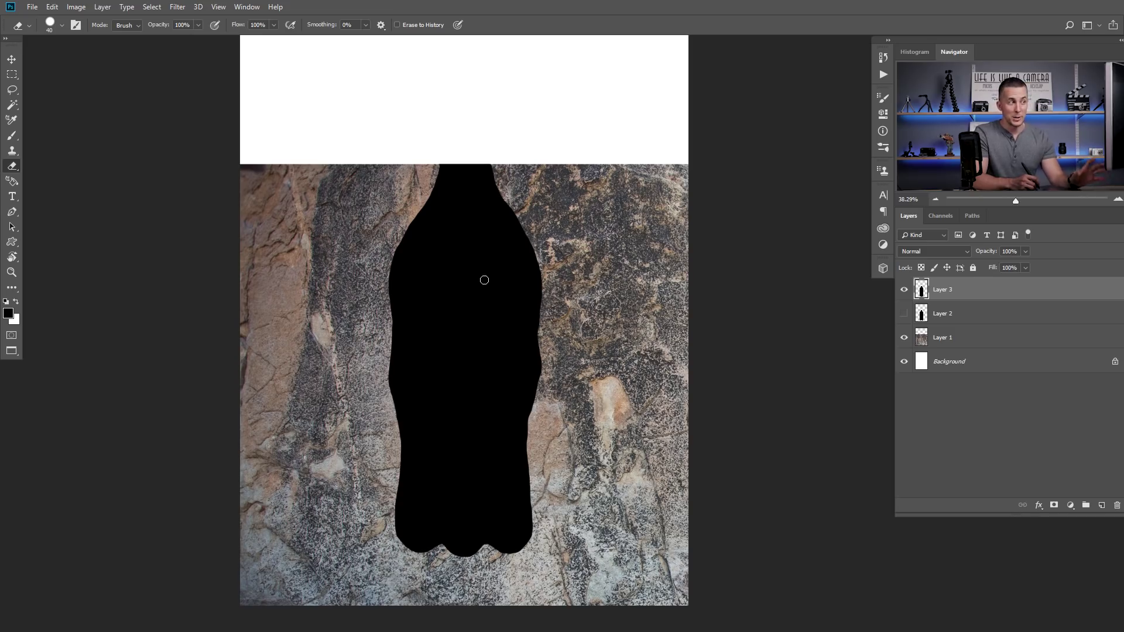
pyautogui.doubleClick(942, 290)
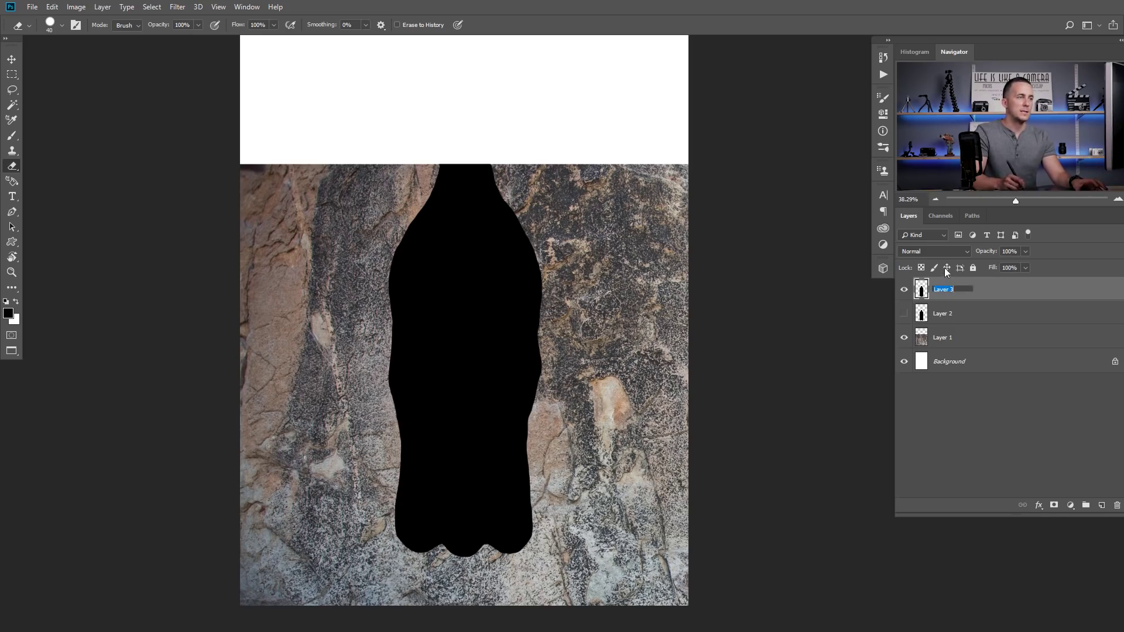
pyautogui.write('Bottle S')
pyautogui.press('Return')
# Move the rock texture layer above Layer 2 and delete the white Background layer
pyautogui.moveTo(918, 338); pyautogui.dragTo(919, 350)
pyautogui.moveTo(991, 364); pyautogui.dragTo(1117, 504)
# Rename the rock texture layer as "Underground rocks"
pyautogui.doubleClick(934, 316)
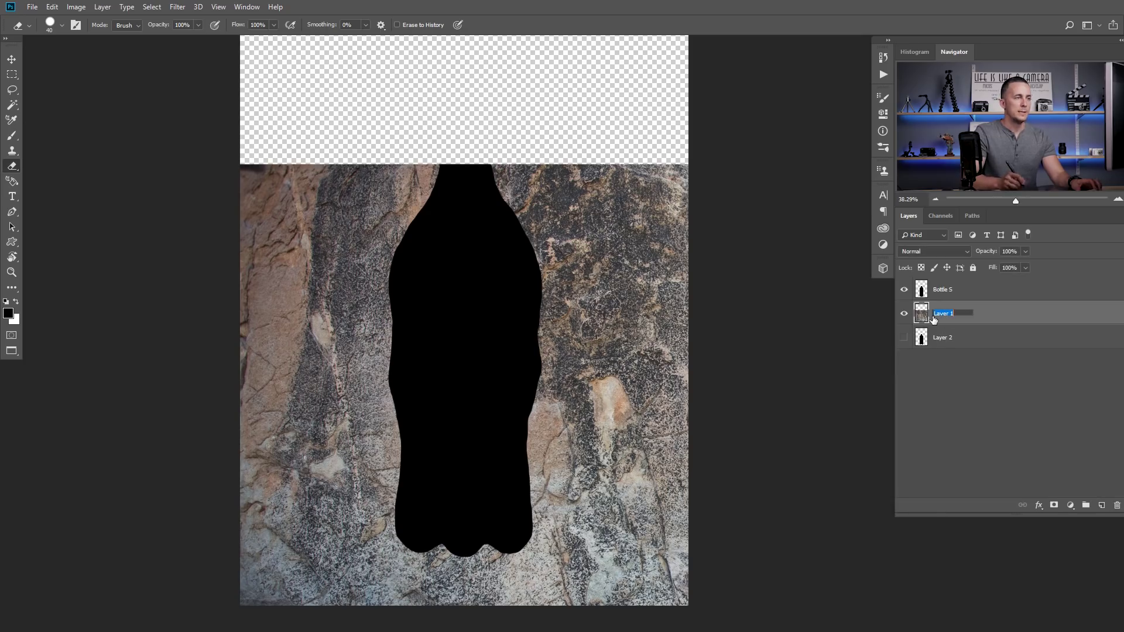
pyautogui.write('Underground rocks')
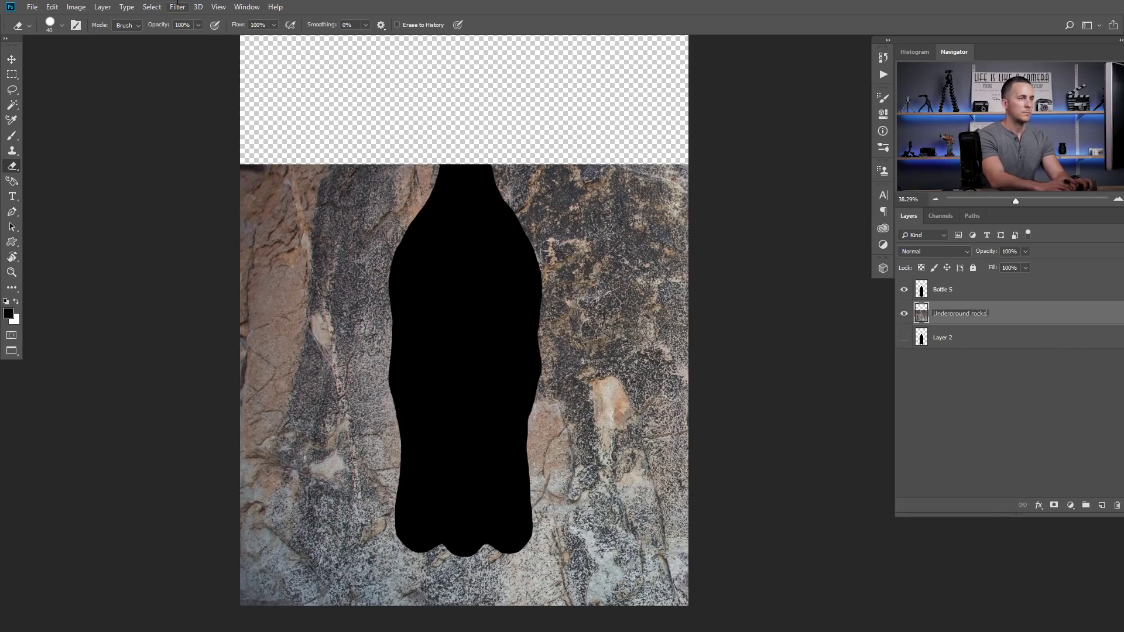
pyautogui.press('Return')
# Move the mountain landscape on Layer 3 up to fill the empty area above the rocks, its lower edge slightly overlapping them
pyautogui.scroll(-3, 597, 315)
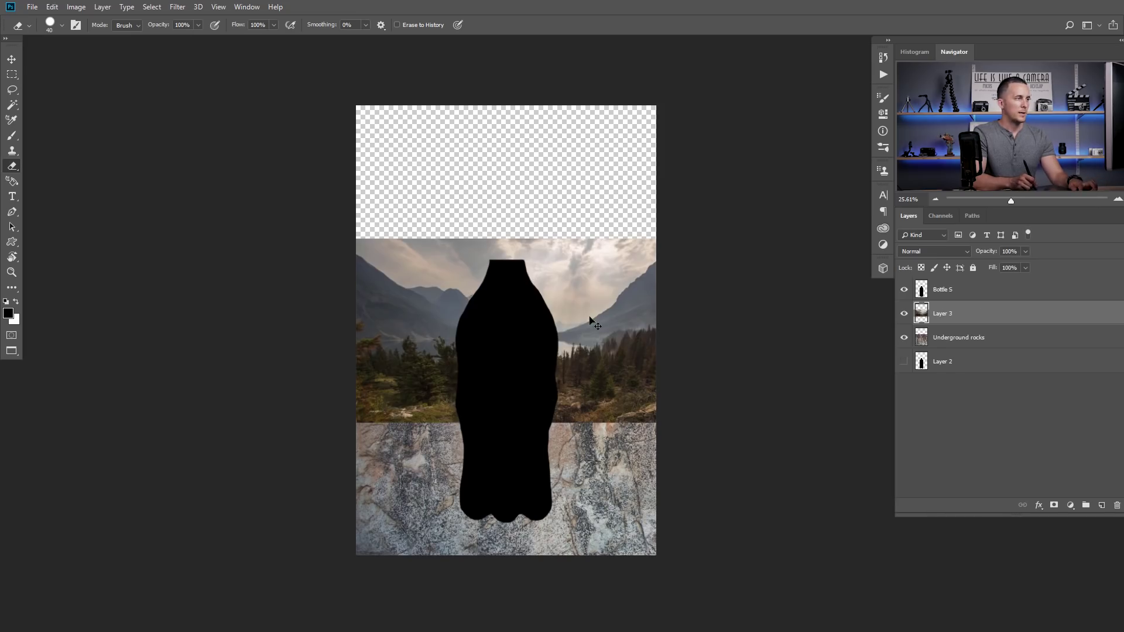
pyautogui.press('v')
pyautogui.moveTo(594, 345); pyautogui.dragTo(587, 203)
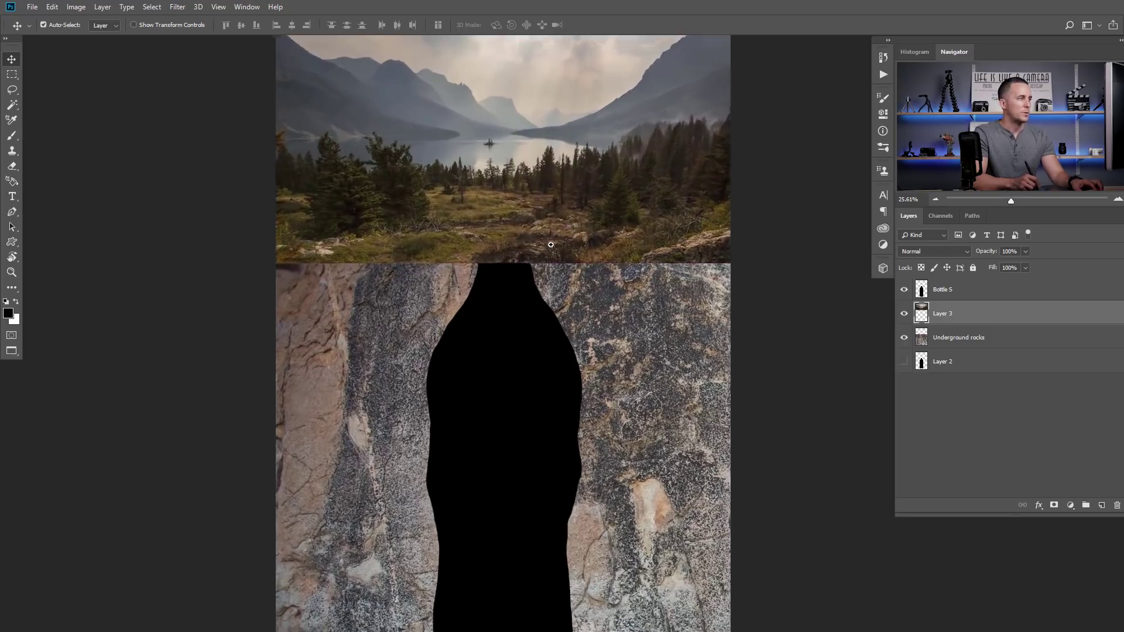
pyautogui.moveTo(516, 233)
pyautogui.mouseDown()
pyautogui.moveTo(516, 219)
pyautogui.moveTo(517, 230)
pyautogui.mouseUp()
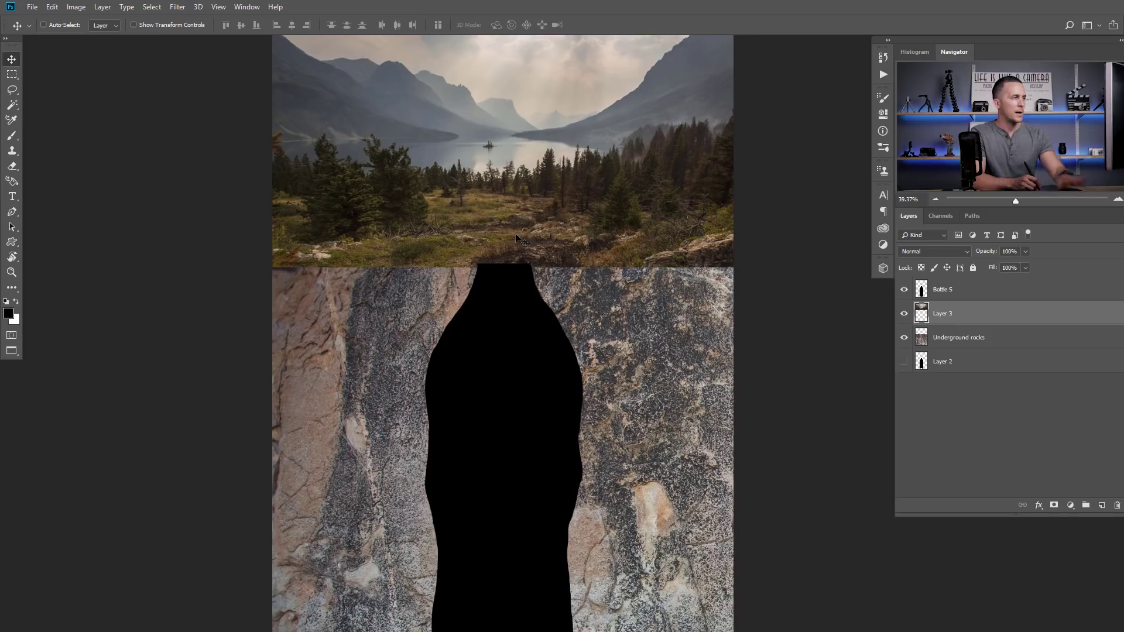
pyautogui.scroll(1, 519, 240)
pyautogui.scroll(1, 520, 244)
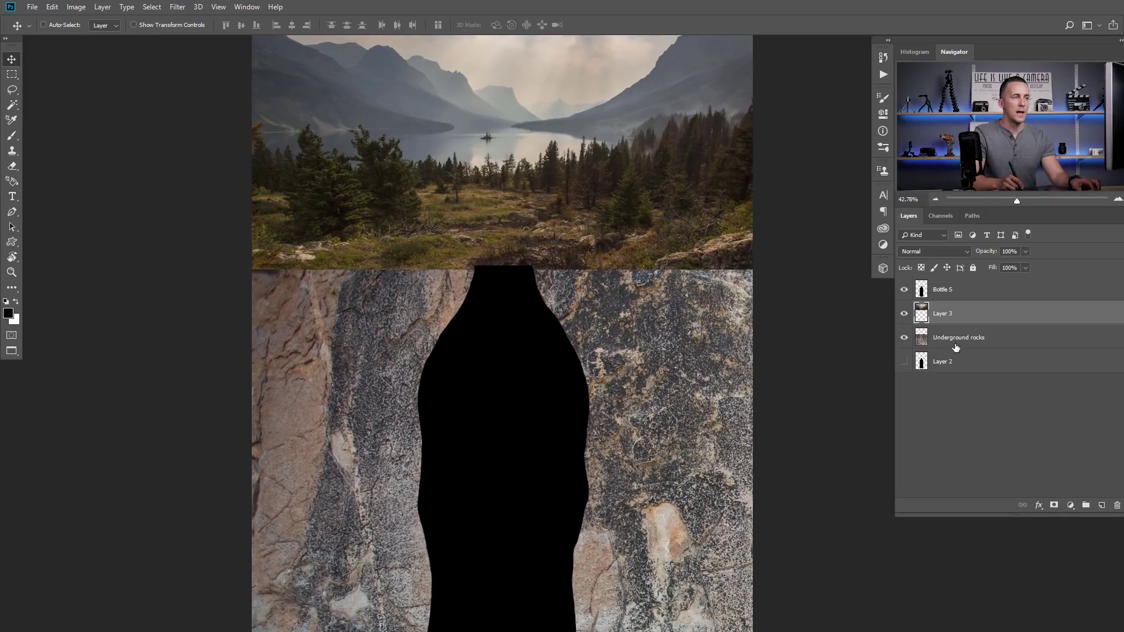
# Load the Underground rocks outline as a selection and add an inverted mask from it to Layer 3, hiding the landscape over the rocks
pyautogui.press('ctrl')
pyautogui.keyDown('ctrl'); pyautogui.click(922, 340); pyautogui.keyUp('ctrl')
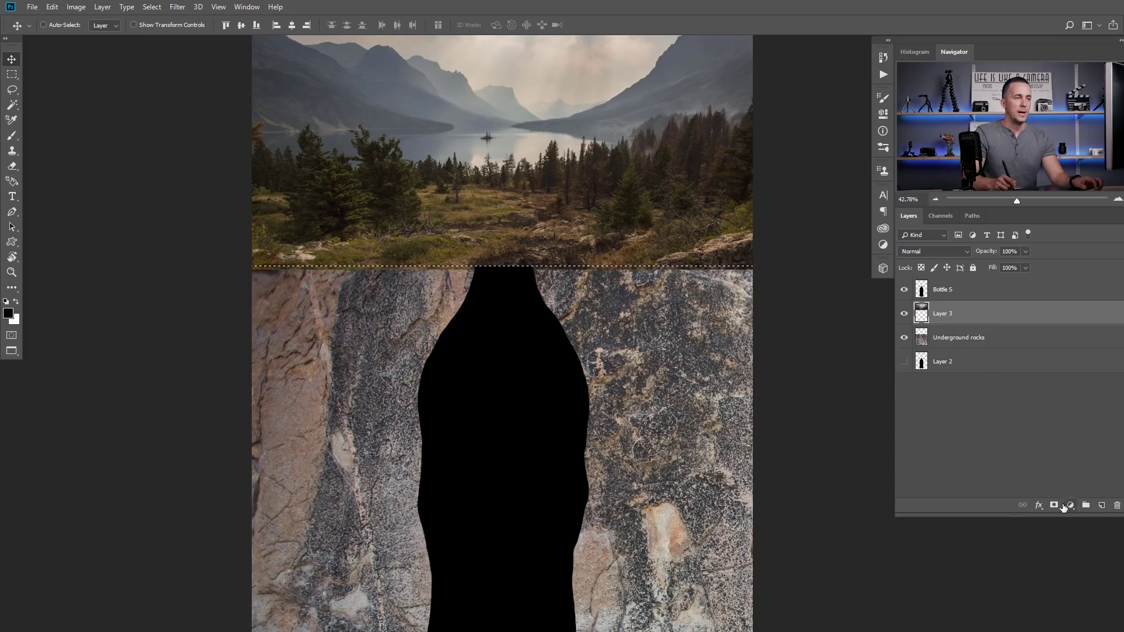
pyautogui.click(1053, 504)
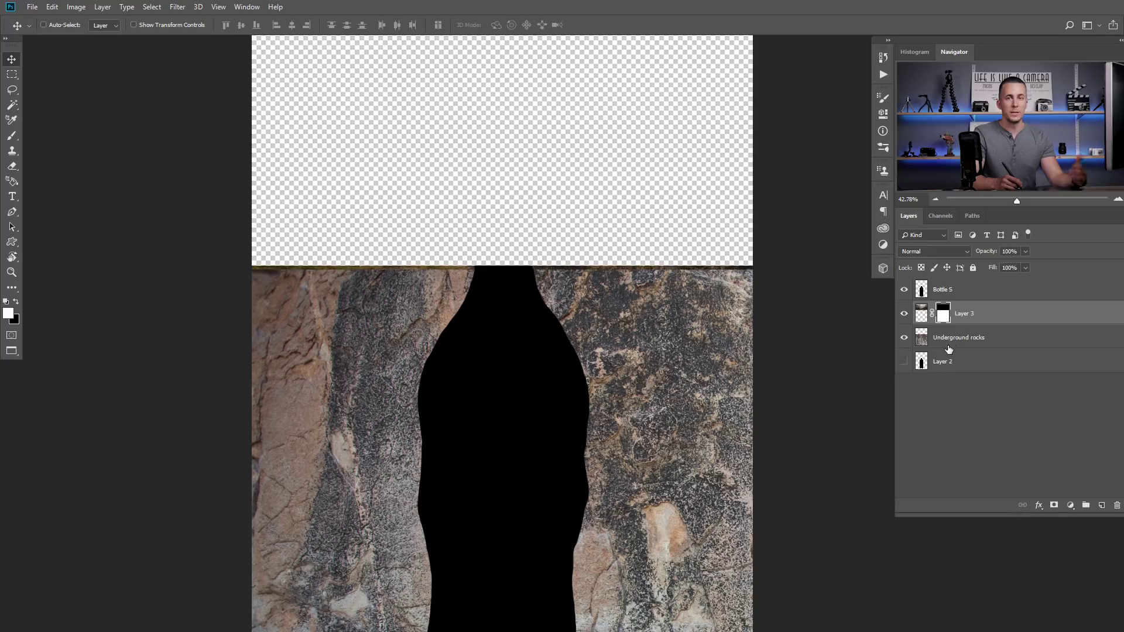
pyautogui.hotkey('ctrl', 'i')
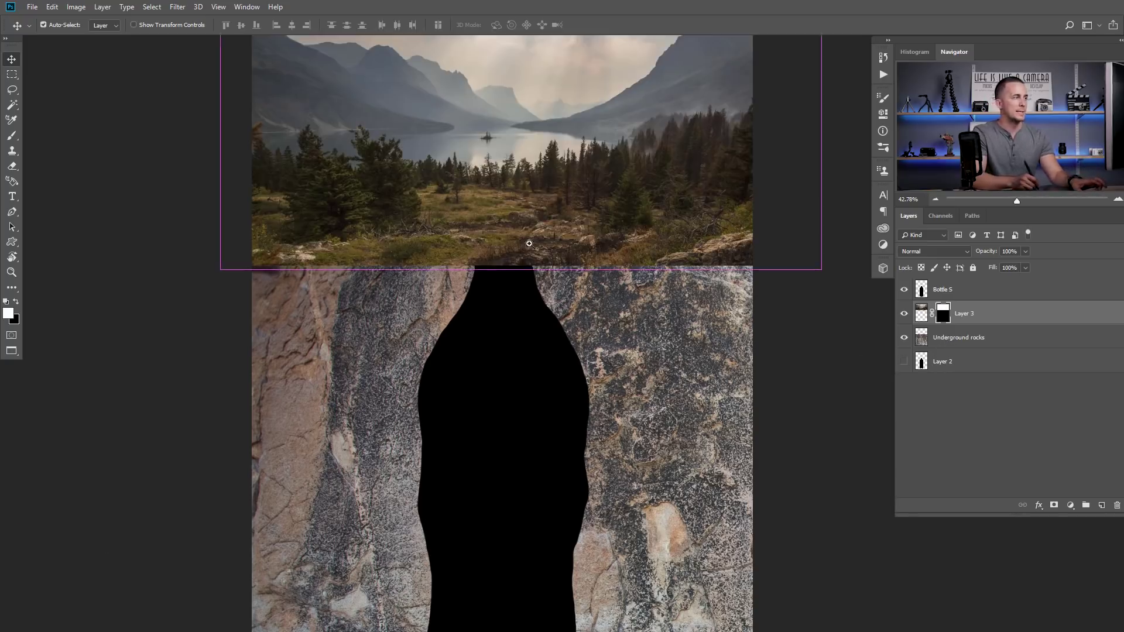
# Switch Layer 3's mask off and on to compare the landscape's lower edge against the rocks
pyautogui.scroll(3, 505, 254)
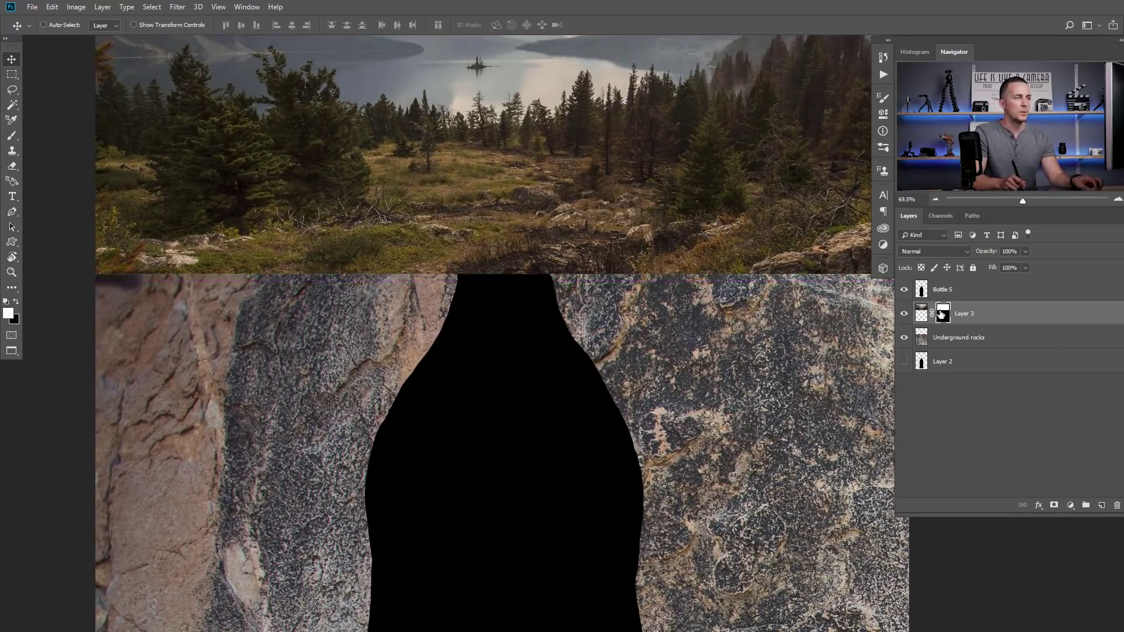
pyautogui.scroll(4, 748, 266)
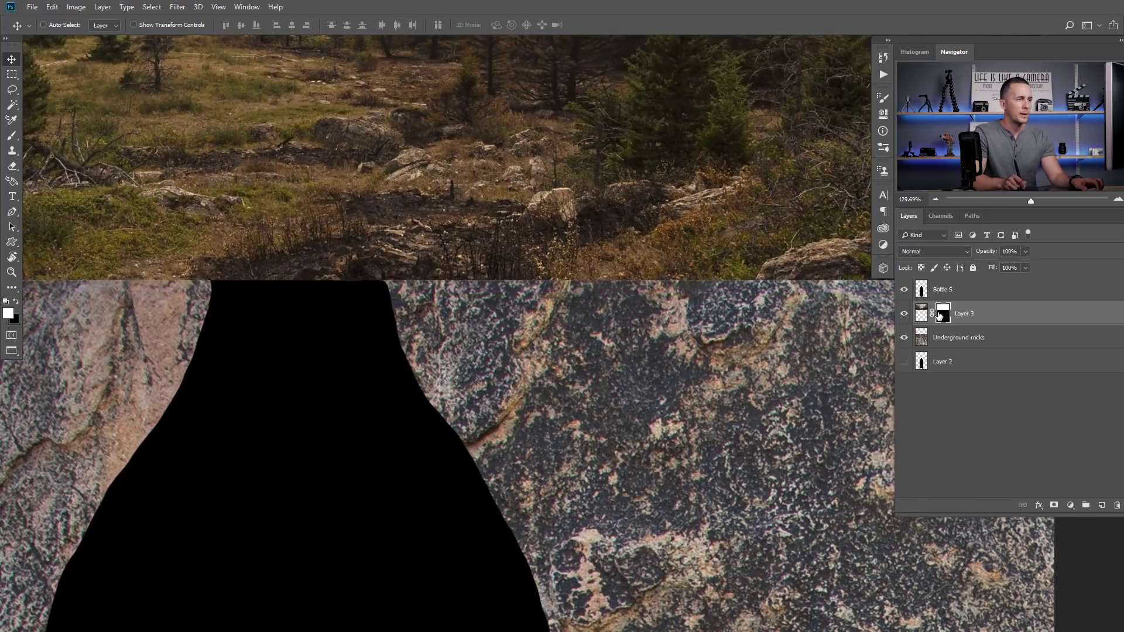
pyautogui.keyDown('shift'); pyautogui.click(940, 316); pyautogui.keyUp('shift')
pyautogui.keyDown('shift'); pyautogui.click(942, 313); pyautogui.keyUp('shift')
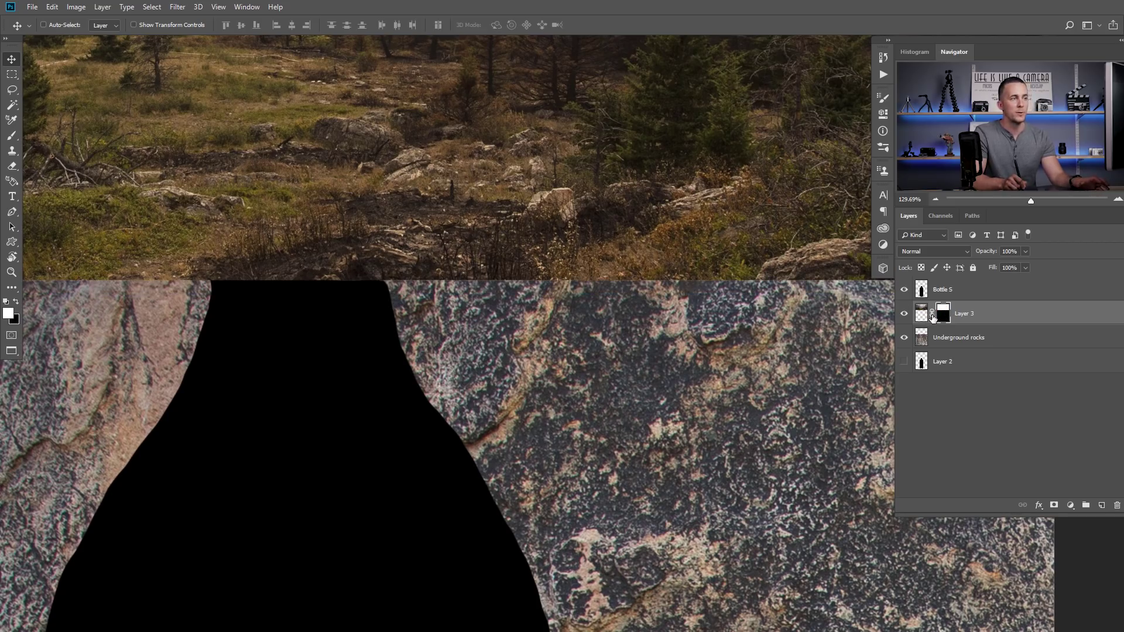
# Unlink Layer 3's image from its mask and reposition the landscape within the masked area
pyautogui.click(918, 315)
pyautogui.moveTo(715, 255); pyautogui.dragTo(590, 259)
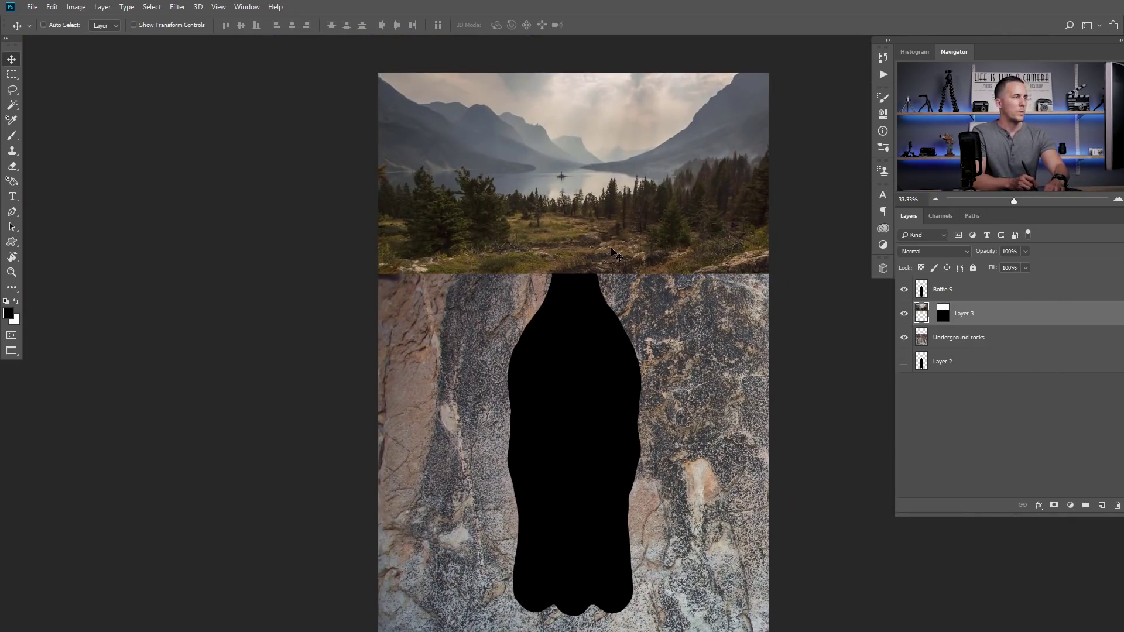
pyautogui.press('ctrl')
pyautogui.moveTo(608, 247); pyautogui.dragTo(585, 181)
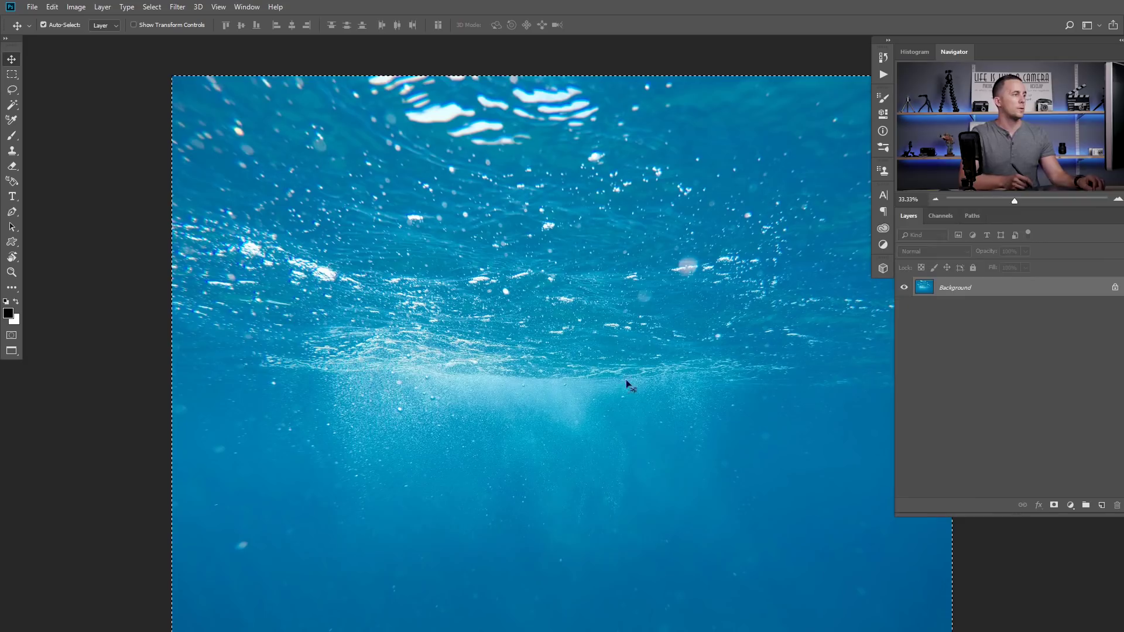
# Copy the entire underwater photo and paste it into the bottle composite as a layer directly below Bottle S
pyautogui.hotkey('ctrl', 'a')
pyautogui.hotkey('ctrl', 'c')
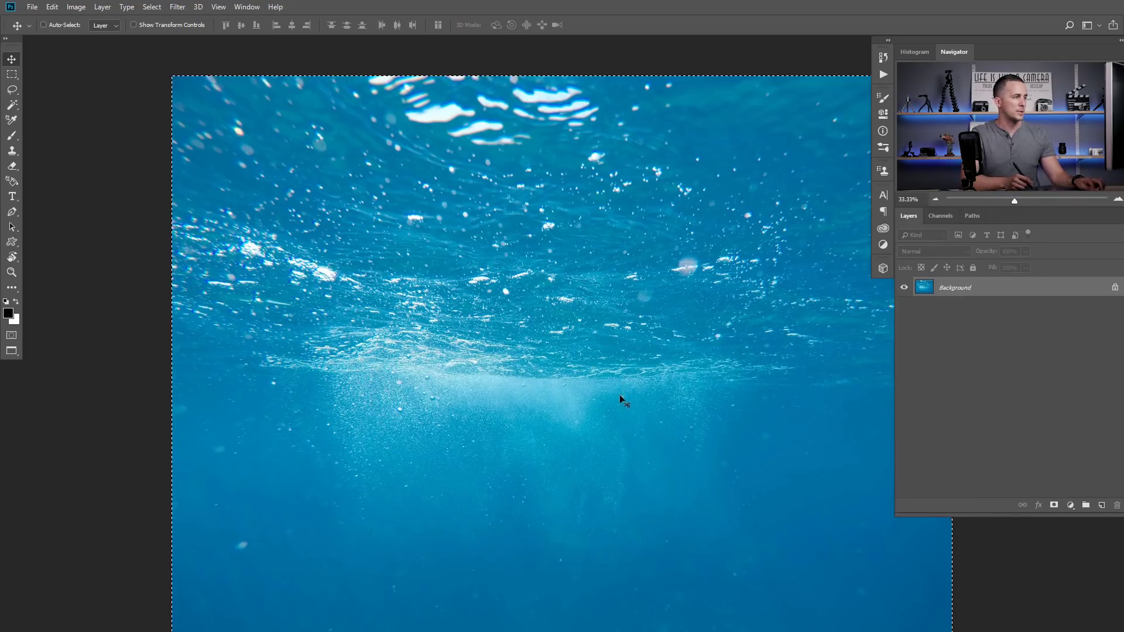
pyautogui.hotkey('ctrl', 'Tab')
pyautogui.hotkey('ctrl', 'v')
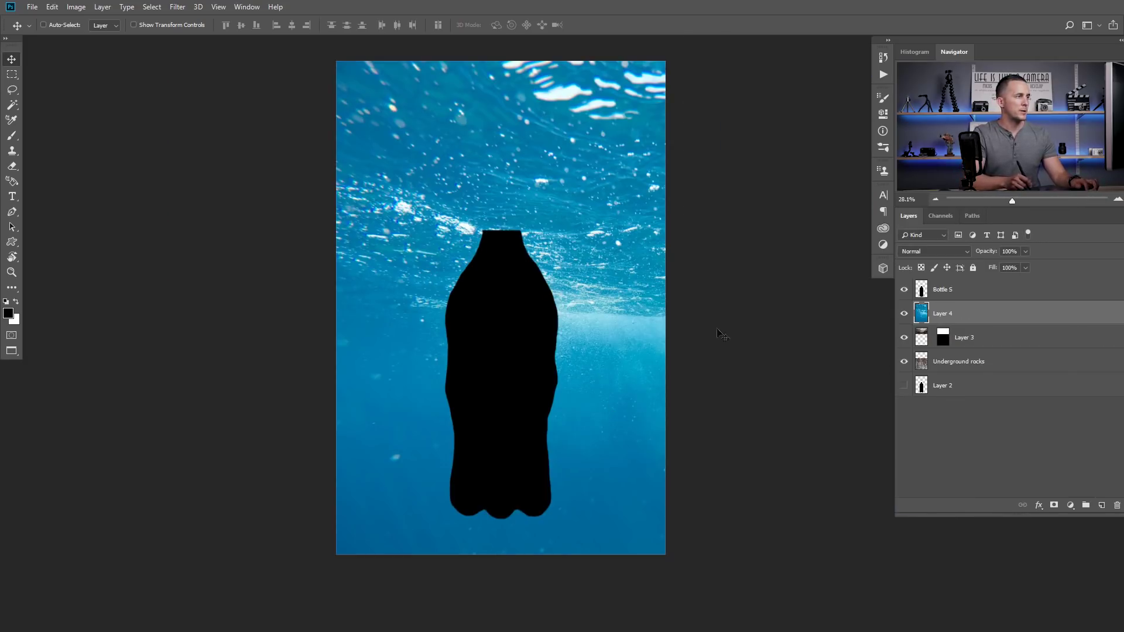
# Rename the underwater layer as "Water" and the landscape layer as "Background", switching Water's visibility off and back on
pyautogui.doubleClick(942, 314)
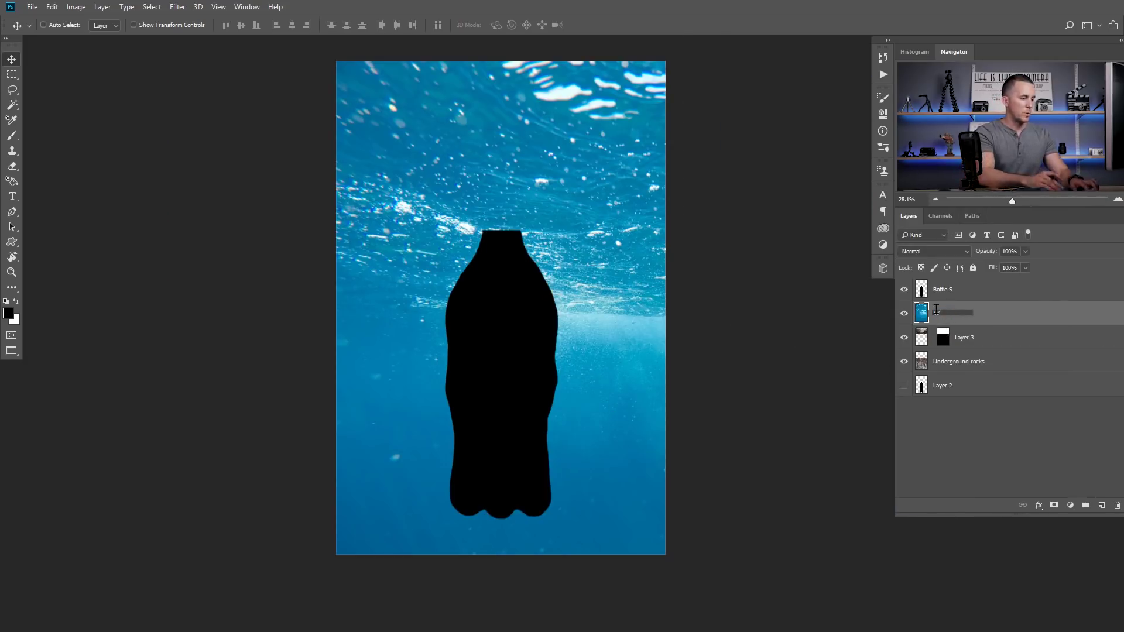
pyautogui.press('Return')
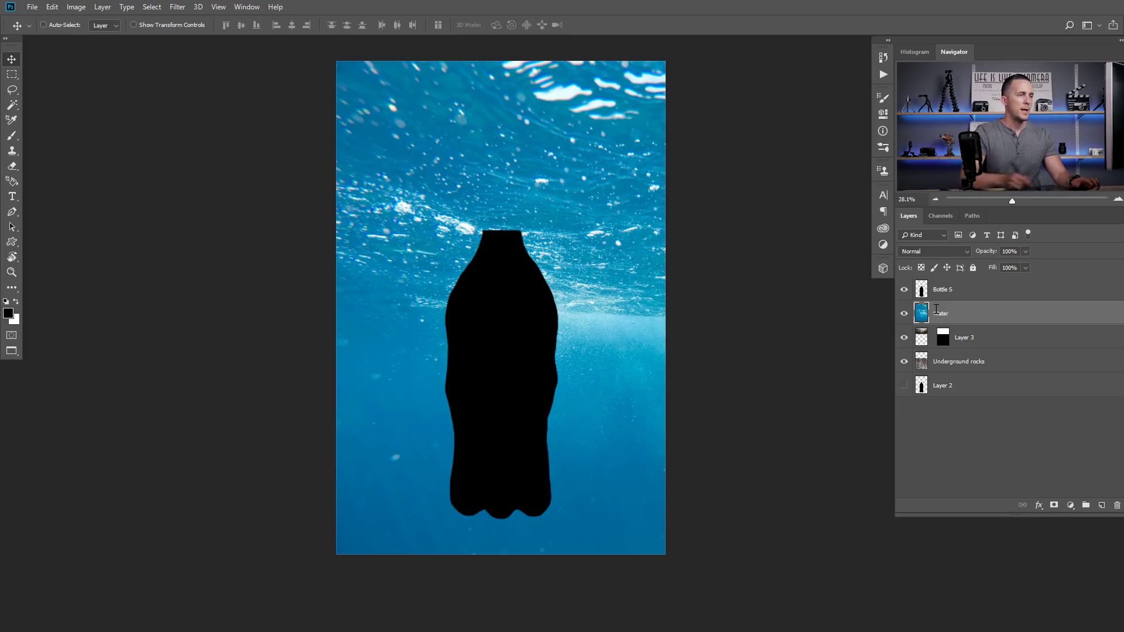
pyautogui.doubleClick(967, 339)
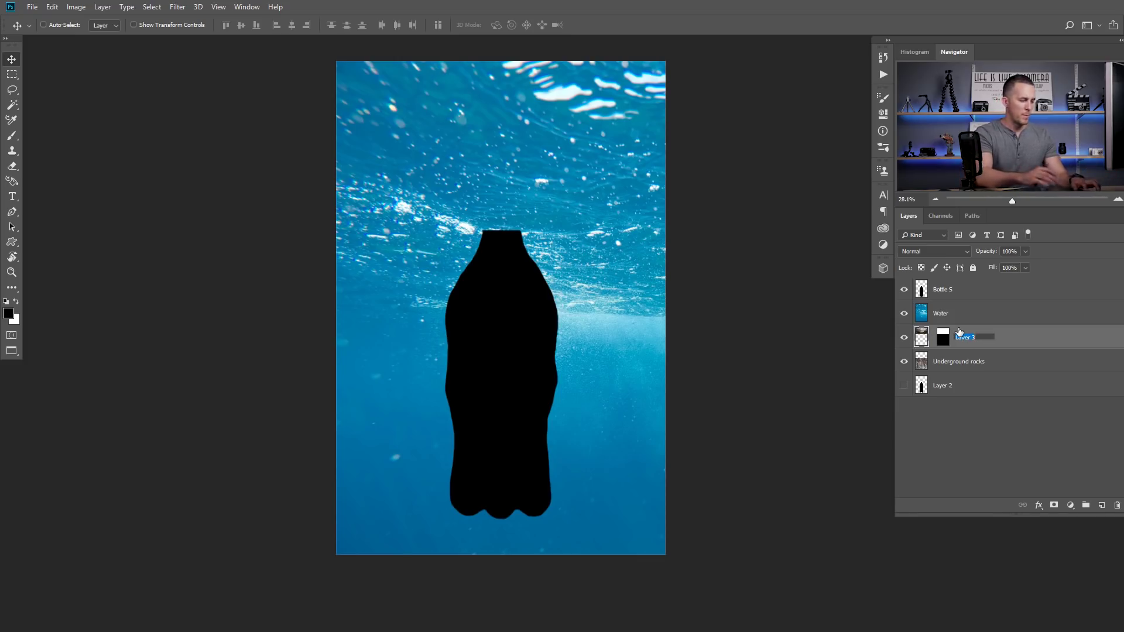
pyautogui.write('Background')
pyautogui.click(904, 314)
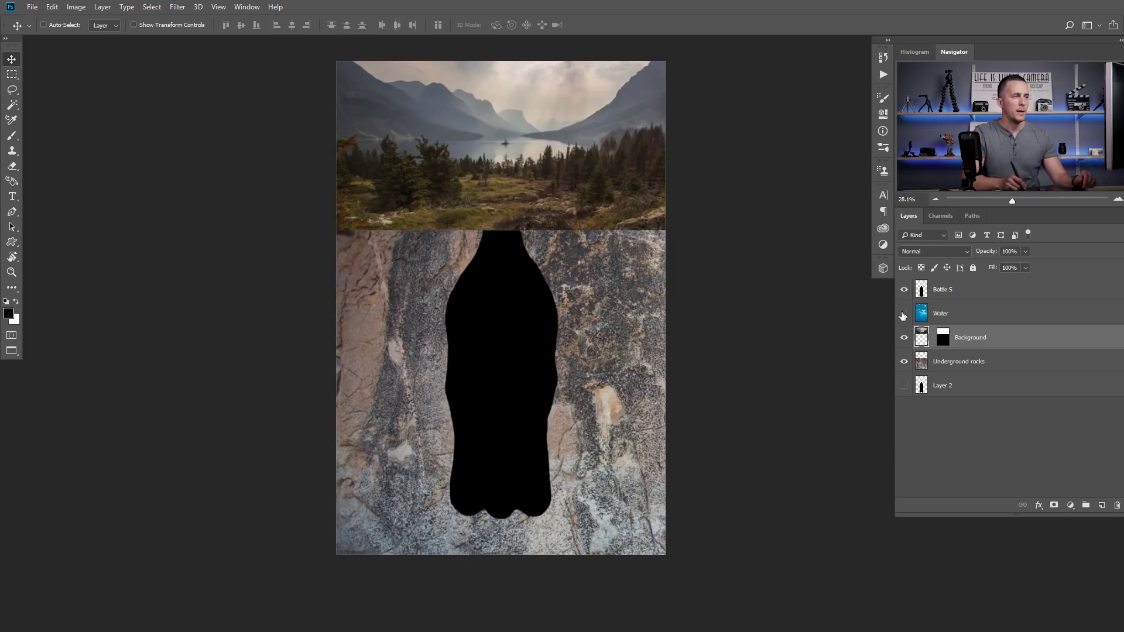
pyautogui.click(904, 313)
# Mask the Water layer to the outline of Bottle S, and hide the Bottle S layer
pyautogui.click(939, 313)
pyautogui.scroll(1, 539, 246)
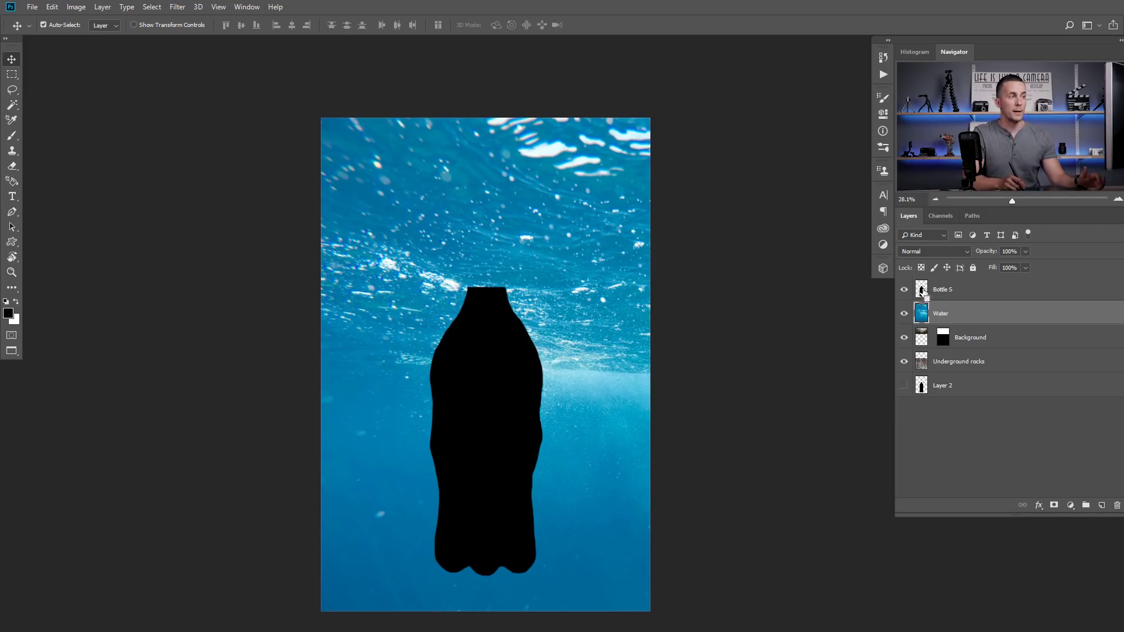
pyautogui.keyDown('ctrl'); pyautogui.click(922, 290); pyautogui.keyUp('ctrl')
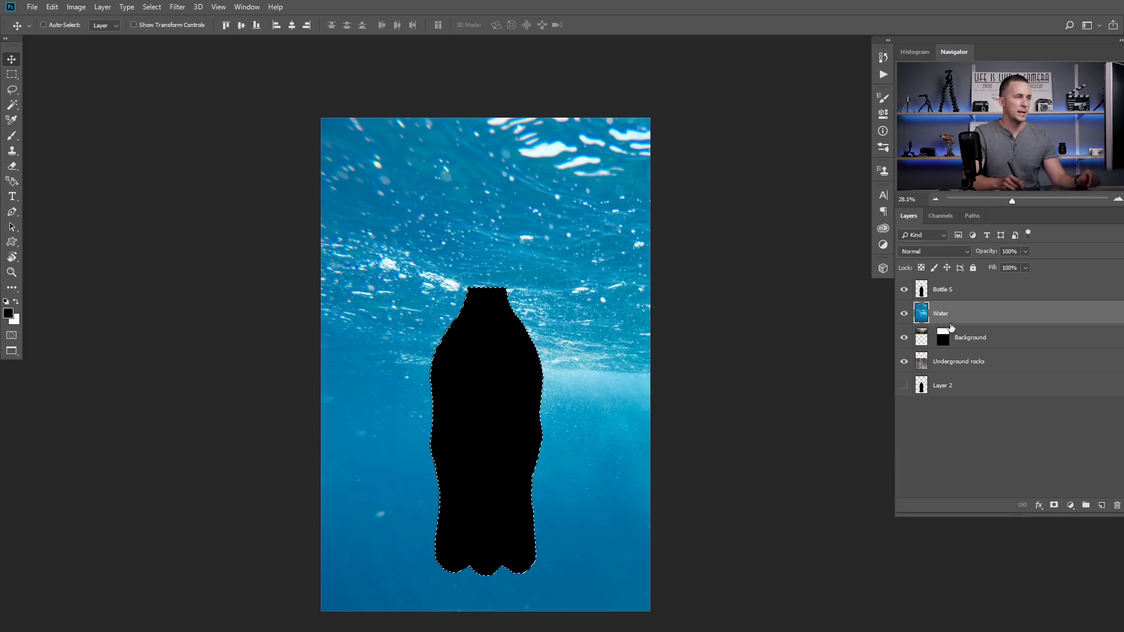
pyautogui.click(1053, 505)
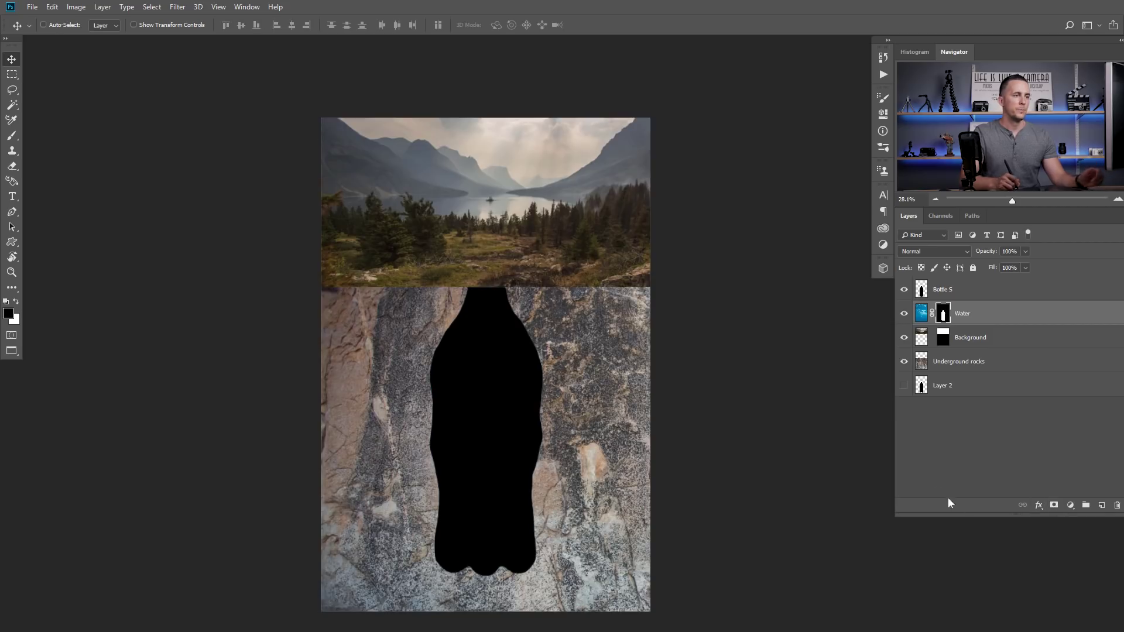
pyautogui.click(904, 289)
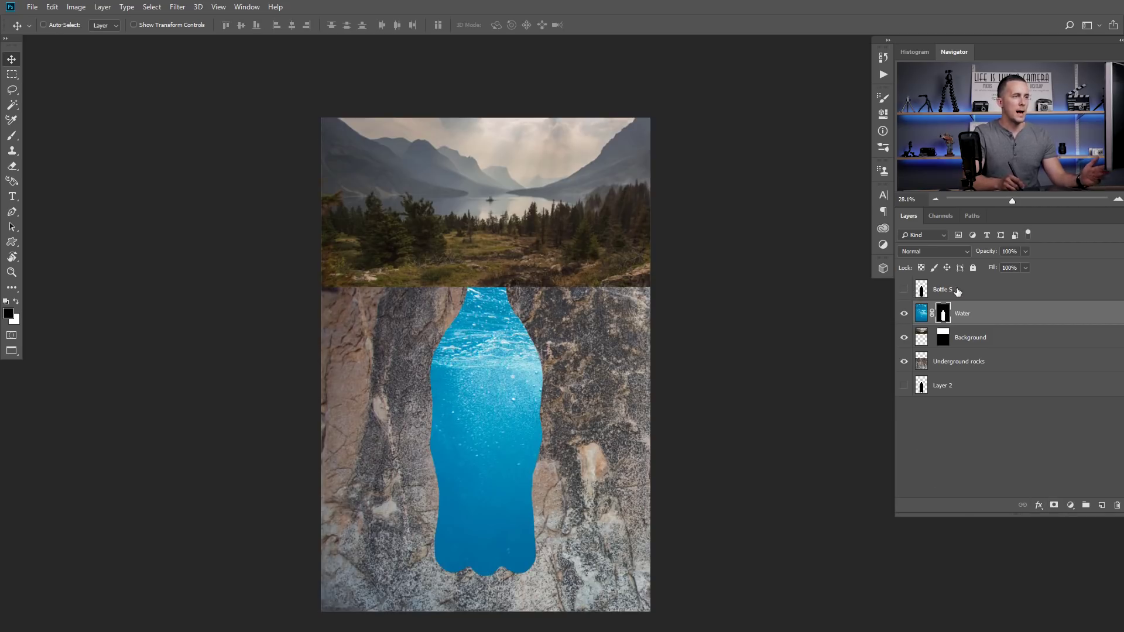
# Unlink the Water image from its mask, move its waterline up into the bottle's neck and stretch the image to 115% height
pyautogui.click(921, 313)
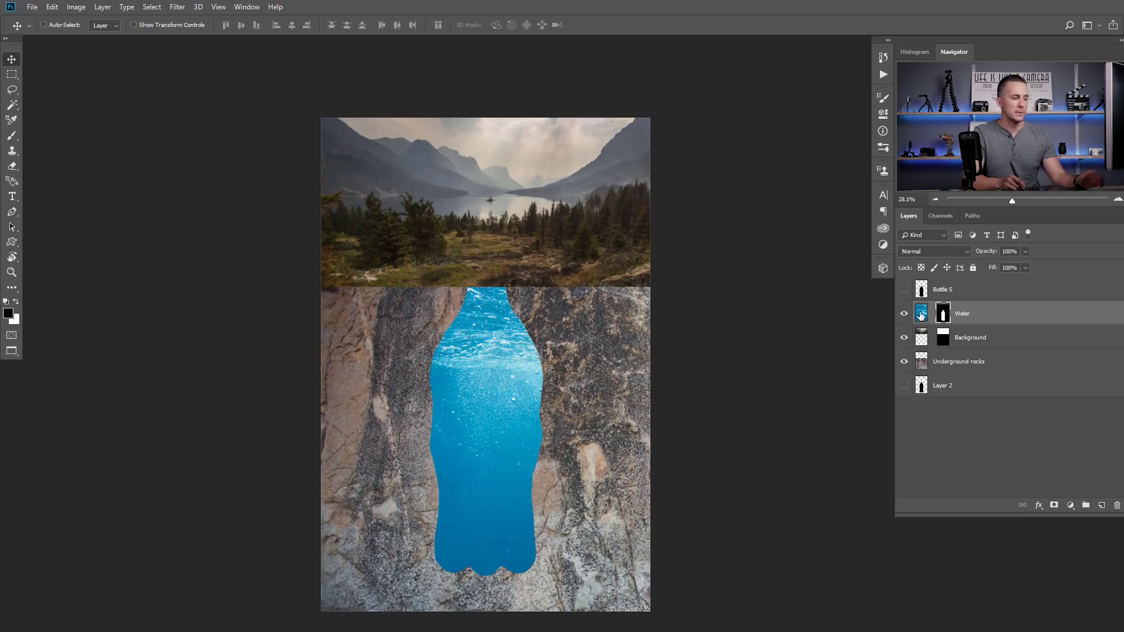
pyautogui.moveTo(497, 448); pyautogui.dragTo(471, 382)
pyautogui.hotkey('ctrl', 't')
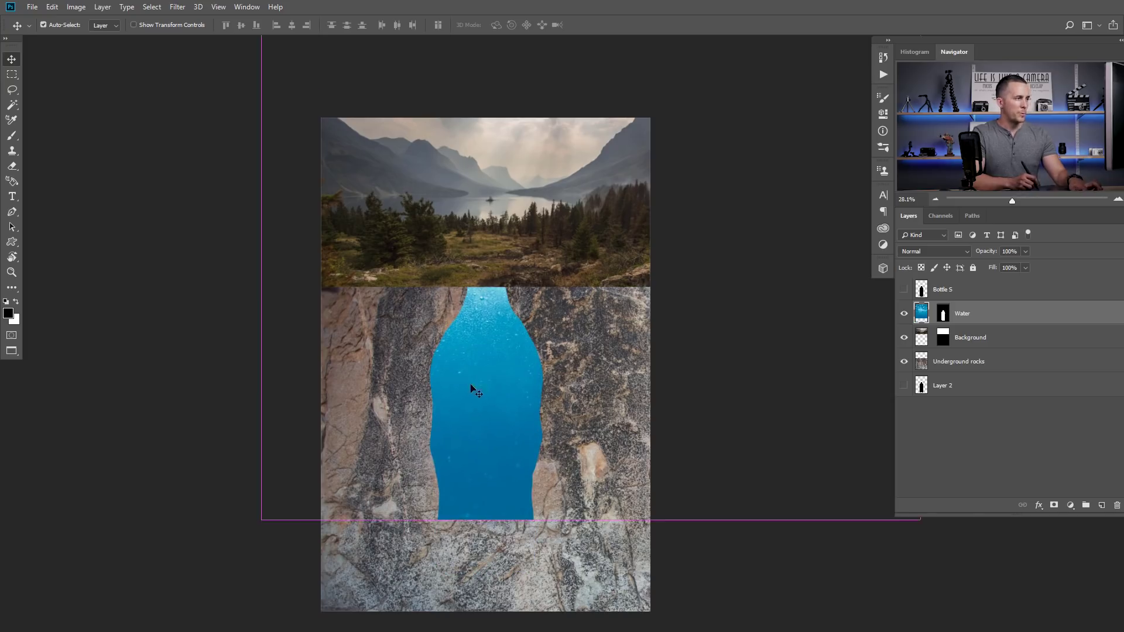
pyautogui.moveTo(506, 544); pyautogui.dragTo(505, 607)
pyautogui.moveTo(526, 433); pyautogui.dragTo(497, 402)
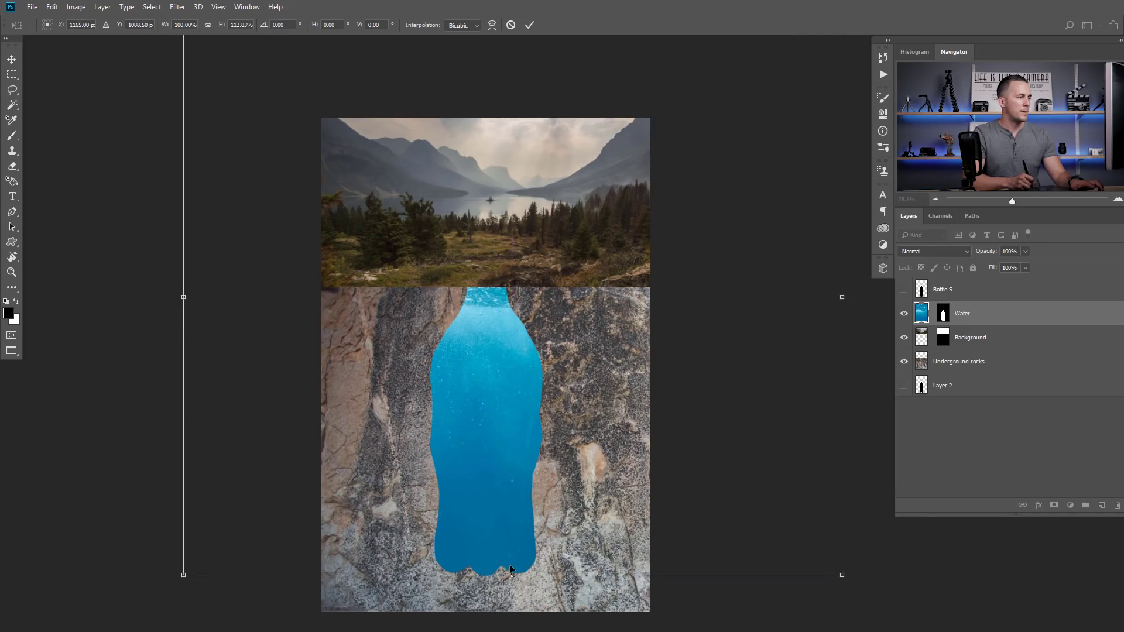
pyautogui.moveTo(513, 575); pyautogui.dragTo(512, 584)
pyautogui.moveTo(513, 475); pyautogui.dragTo(513, 479)
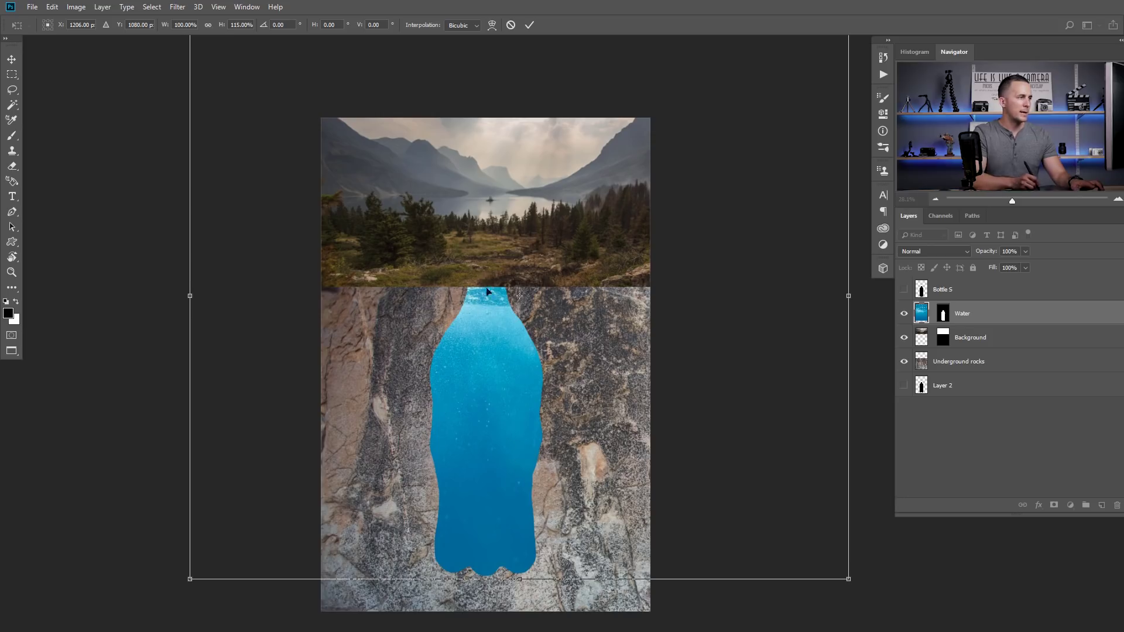
pyautogui.moveTo(485, 326); pyautogui.dragTo(529, 201)
pyautogui.press('Return')
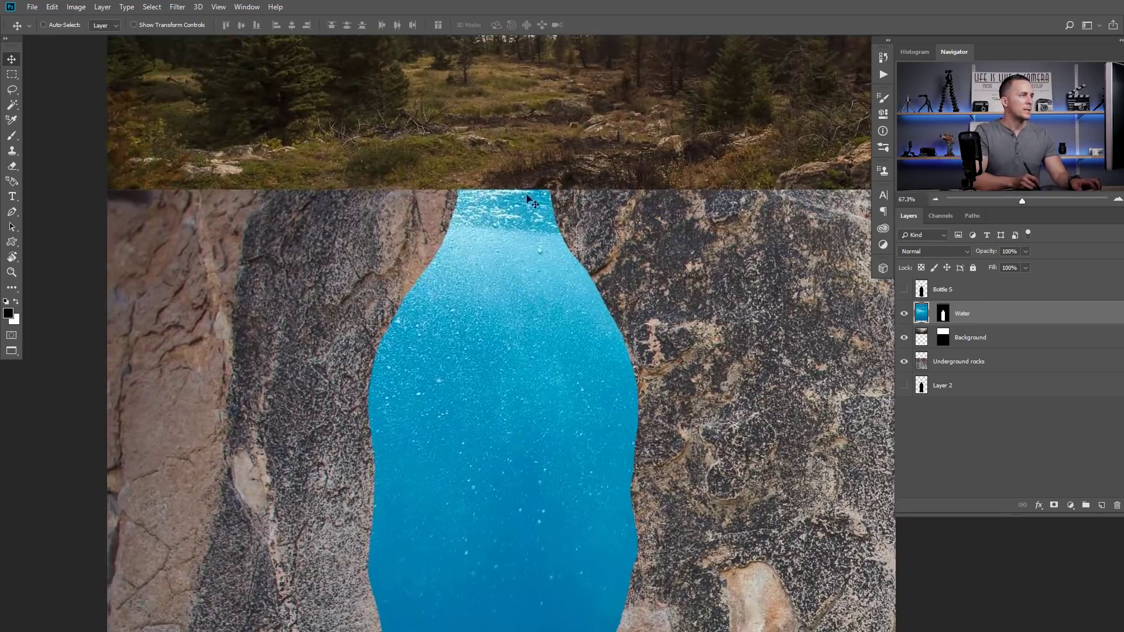
# Add a Curves adjustment layer above Water and brighten the midtones by raising the RGB curve to output 170 at input 89
pyautogui.moveTo(534, 256); pyautogui.dragTo(507, 302)
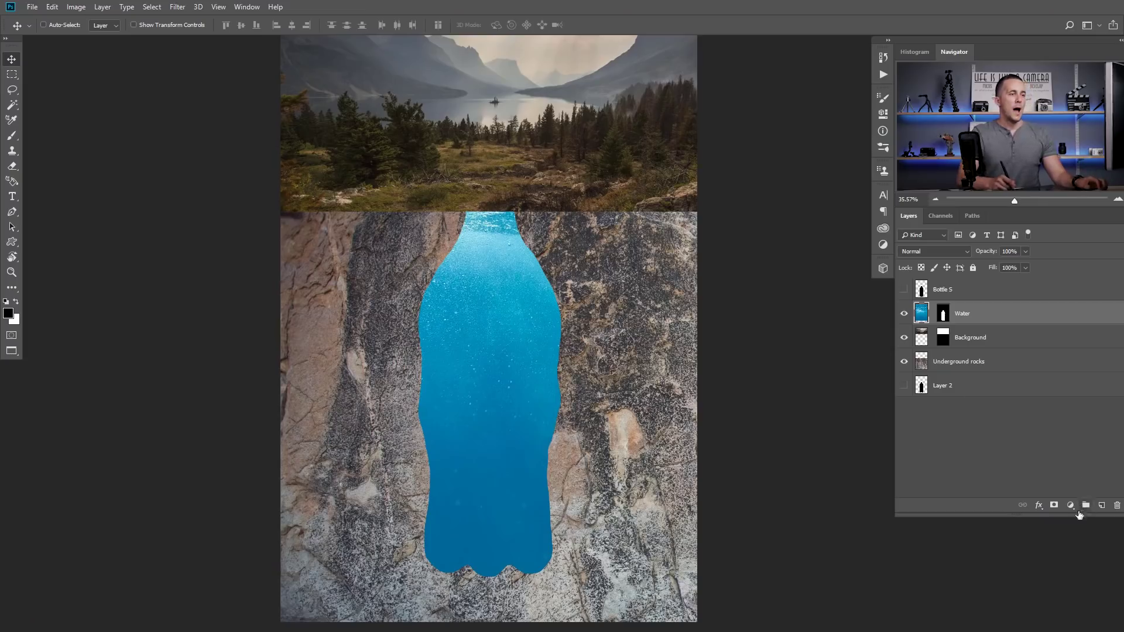
pyautogui.click(1073, 508)
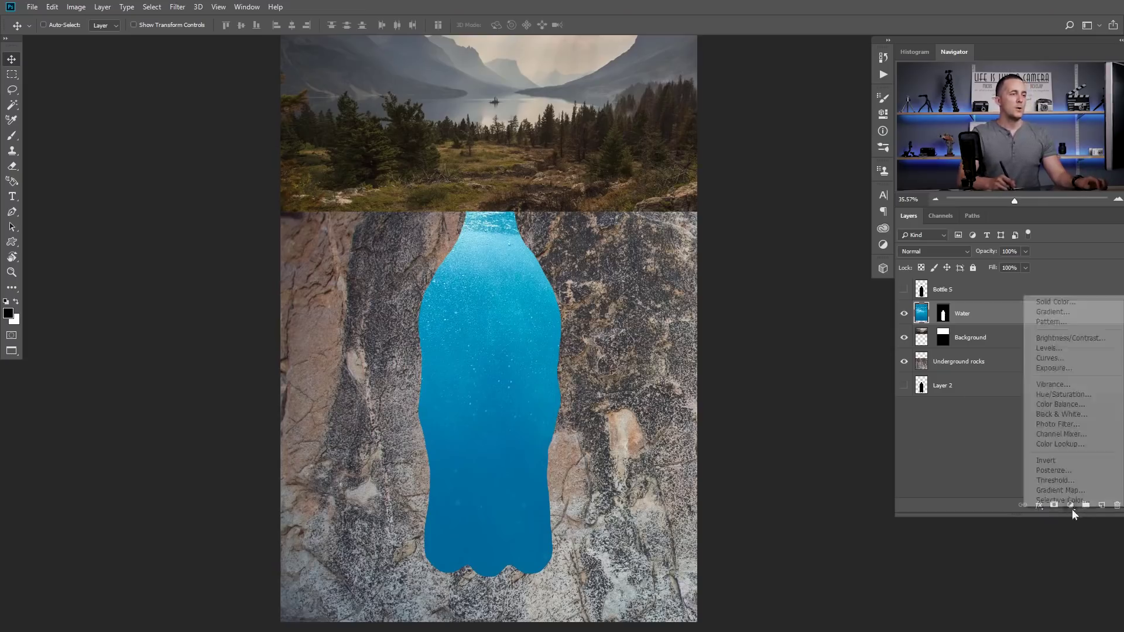
pyautogui.click(1057, 359)
pyautogui.moveTo(792, 218); pyautogui.dragTo(770, 199)
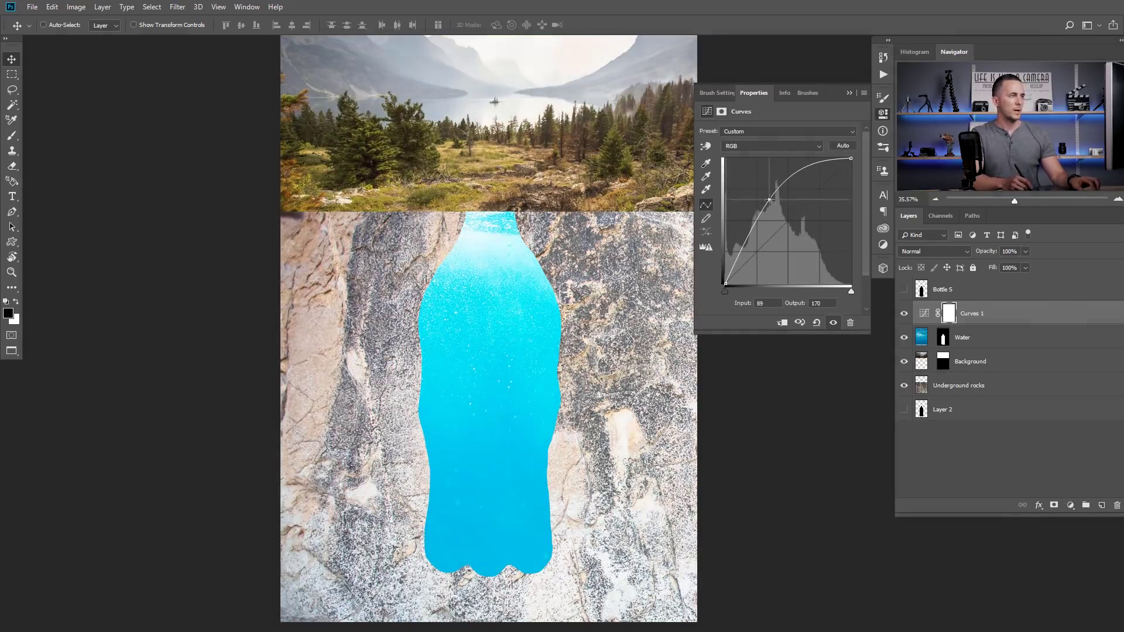
# Invert the Curves 1 mask to black, then duplicate the layer and darken the copy's RGB curve to output 96 at input 171
pyautogui.hotkey('ctrl', 'i')
pyautogui.hotkey('ctrl', 'j')
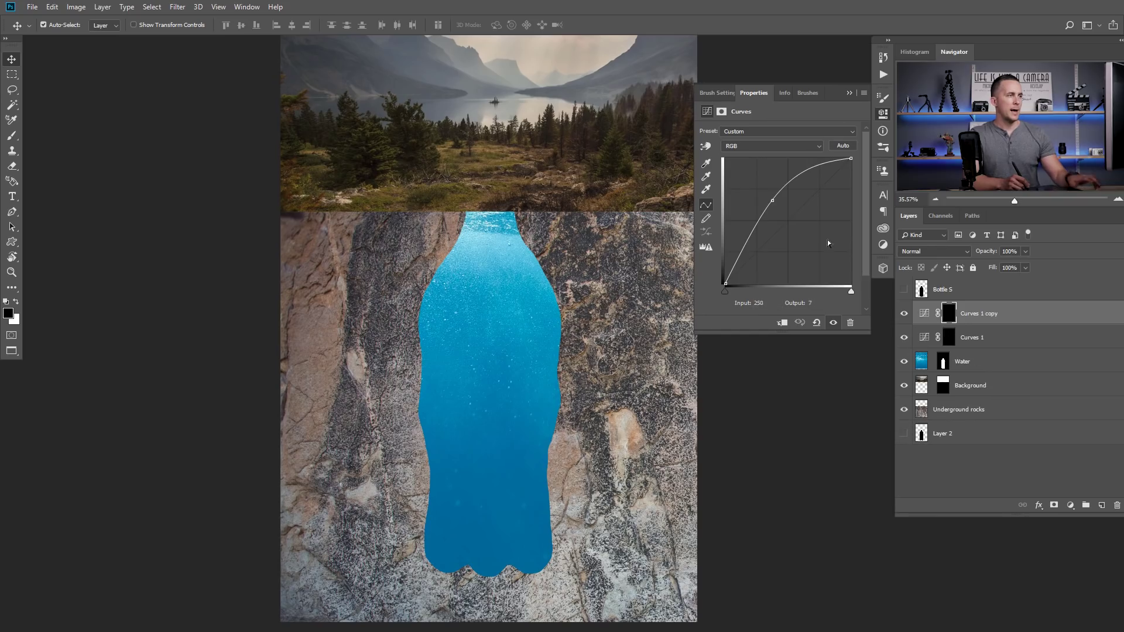
pyautogui.moveTo(772, 200); pyautogui.dragTo(809, 236)
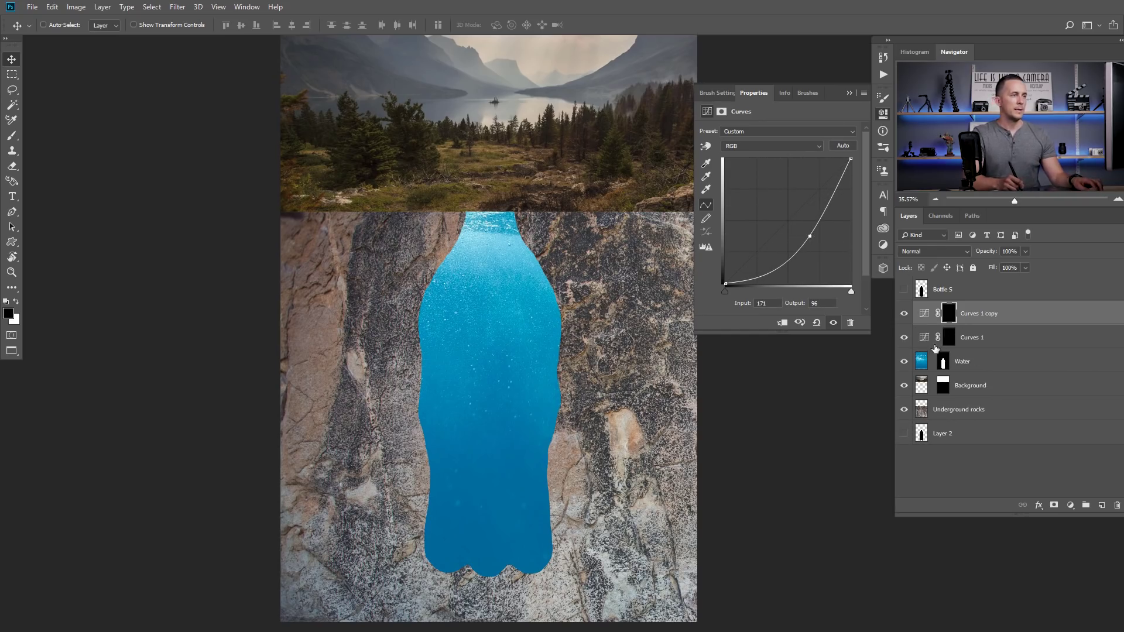
# Clip both Curves layers to the Water layer and select the mask of Curves 1
pyautogui.keyDown('alt'); pyautogui.click(927, 347); pyautogui.keyUp('alt')
pyautogui.keyDown('alt'); pyautogui.click(936, 326); pyautogui.keyUp('alt')
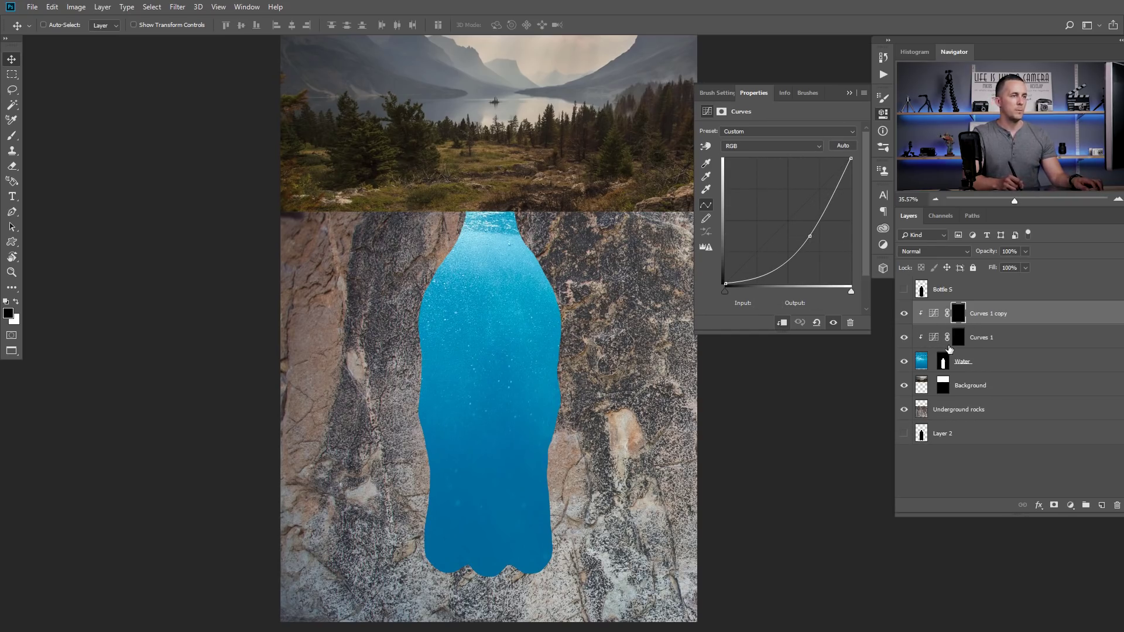
pyautogui.click(960, 338)
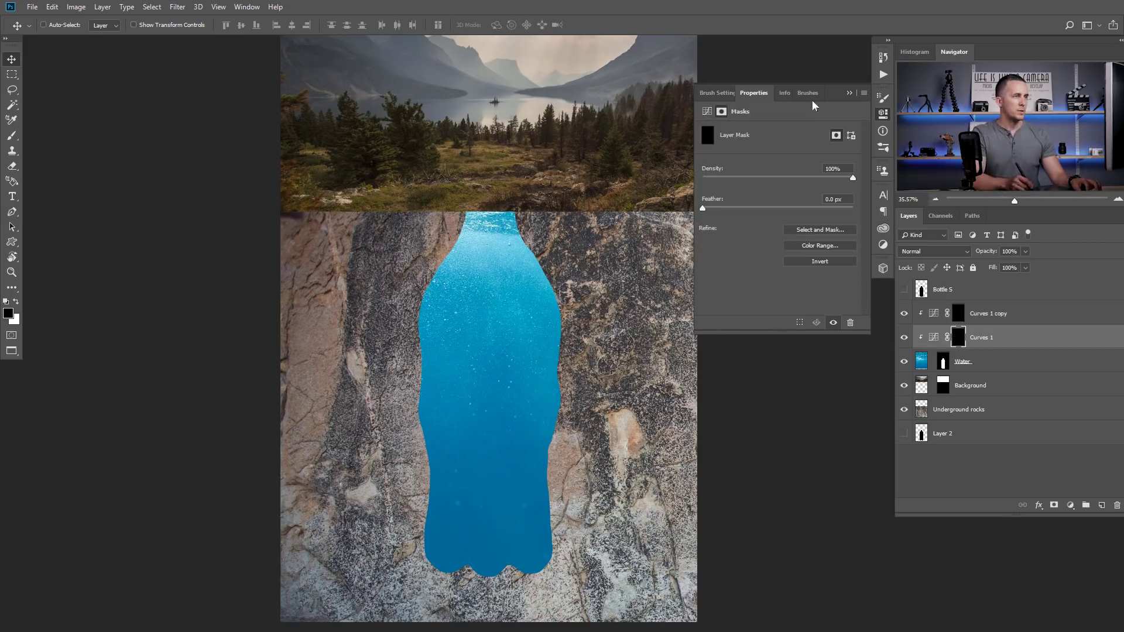
pyautogui.click(849, 93)
# Set up a Soft Round brush with 0% hardness and 5% opacity for painting on the Curves 1 mask
pyautogui.scroll(3, 531, 346)
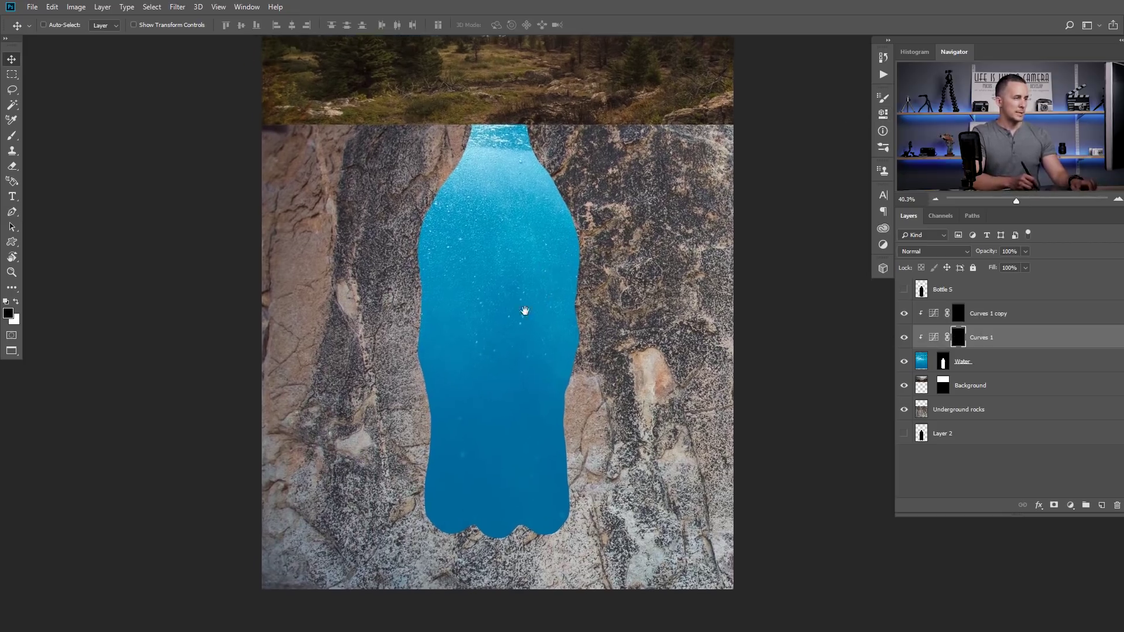
pyautogui.press('b')
pyautogui.press(']')
pyautogui.press(']')
pyautogui.press(']')
pyautogui.press(']')
pyautogui.press(']')
pyautogui.press(']')
pyautogui.rightClick(539, 298)
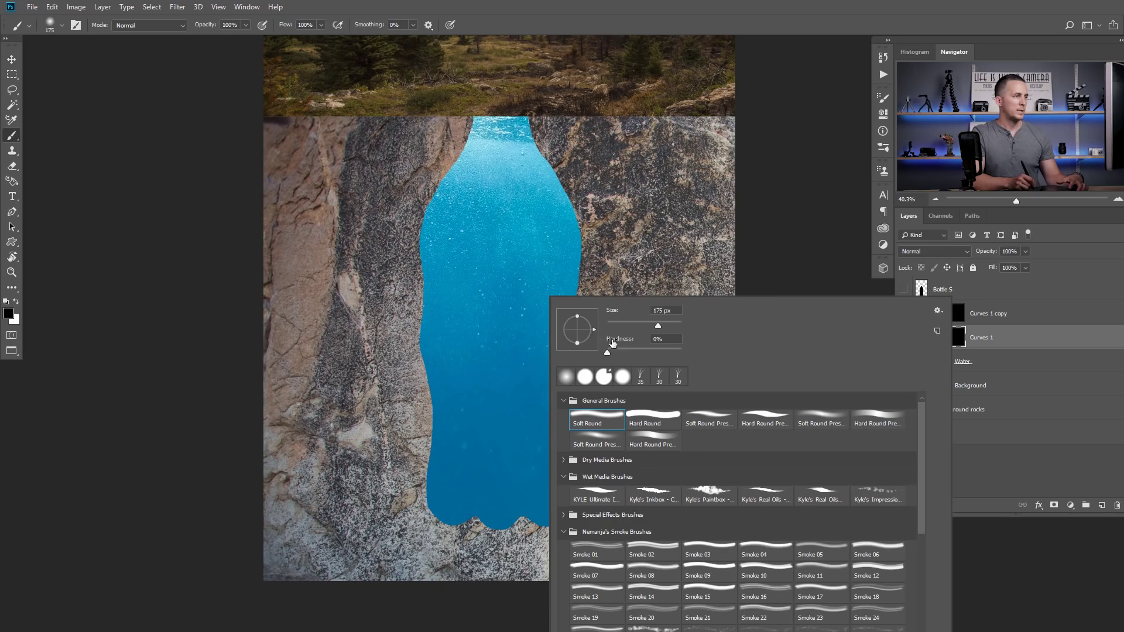
pyautogui.click(242, 338)
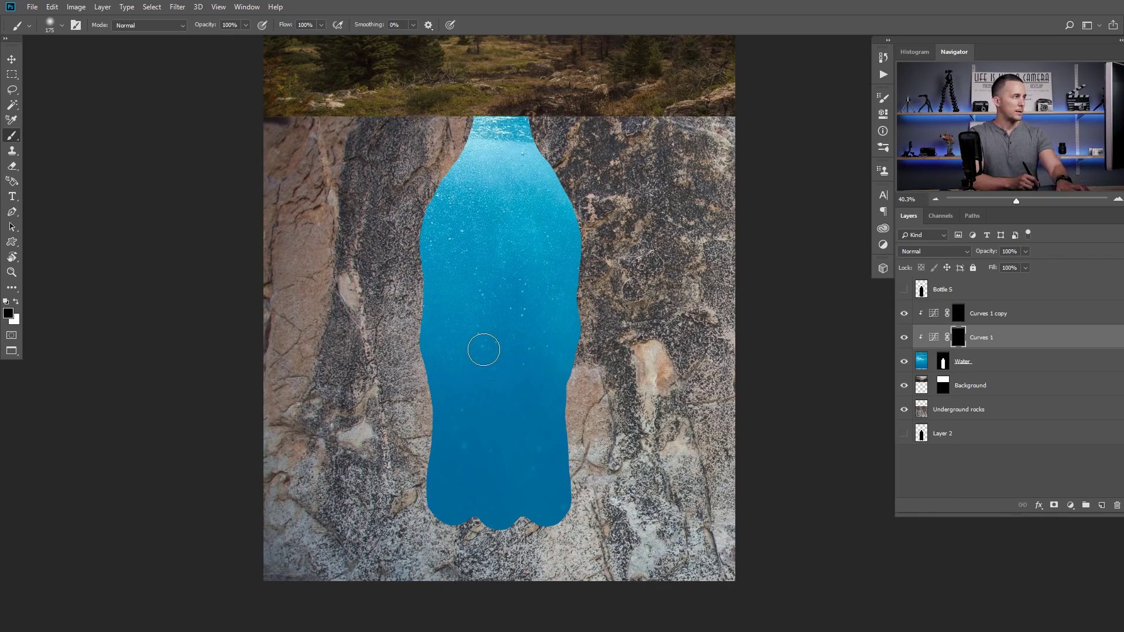
pyautogui.press(']')
pyautogui.press(']')
pyautogui.press('0')
pyautogui.press('5')
# Brighten the centre of the water by painting white on the Curves 1 mask, using brush sizes of about 300 to 400 px
pyautogui.press(']')
pyautogui.press(']')
pyautogui.press(']')
pyautogui.press(']')
pyautogui.press('x')
pyautogui.press('[')
pyautogui.press('[')
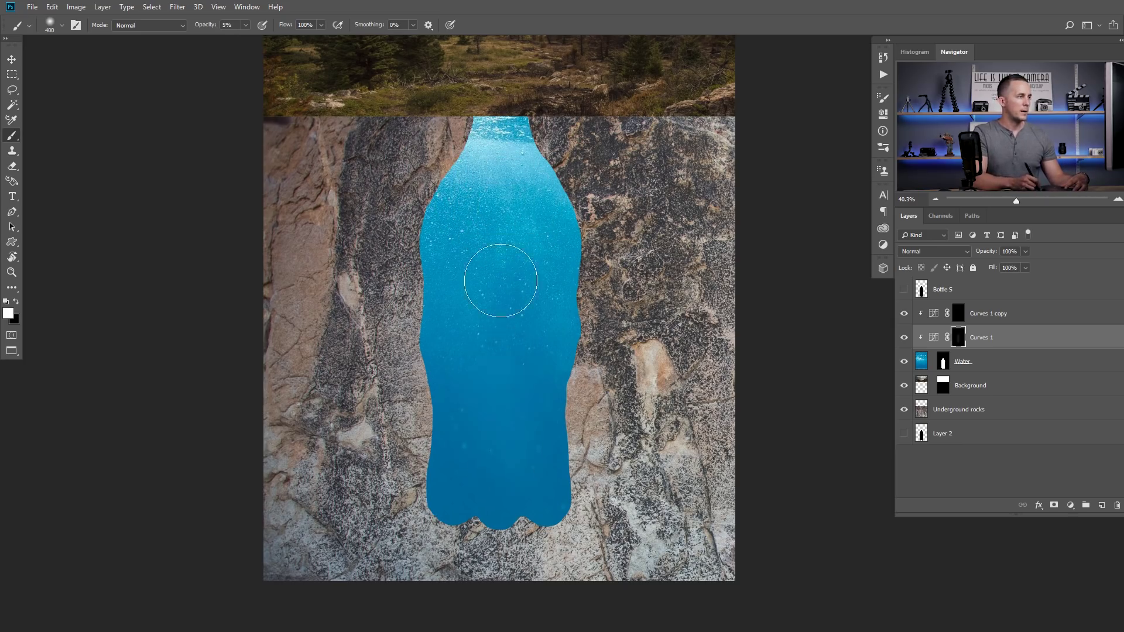
pyautogui.press('[')
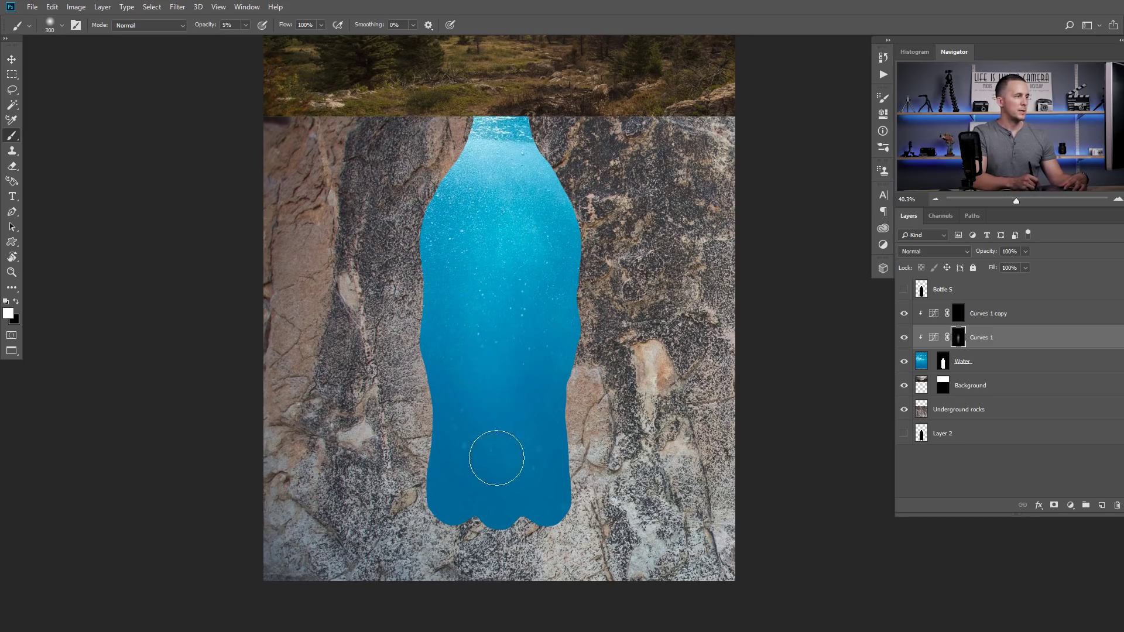
pyautogui.press(']')
pyautogui.press(']')
pyautogui.press(']')
pyautogui.press('[')
pyautogui.press('[')
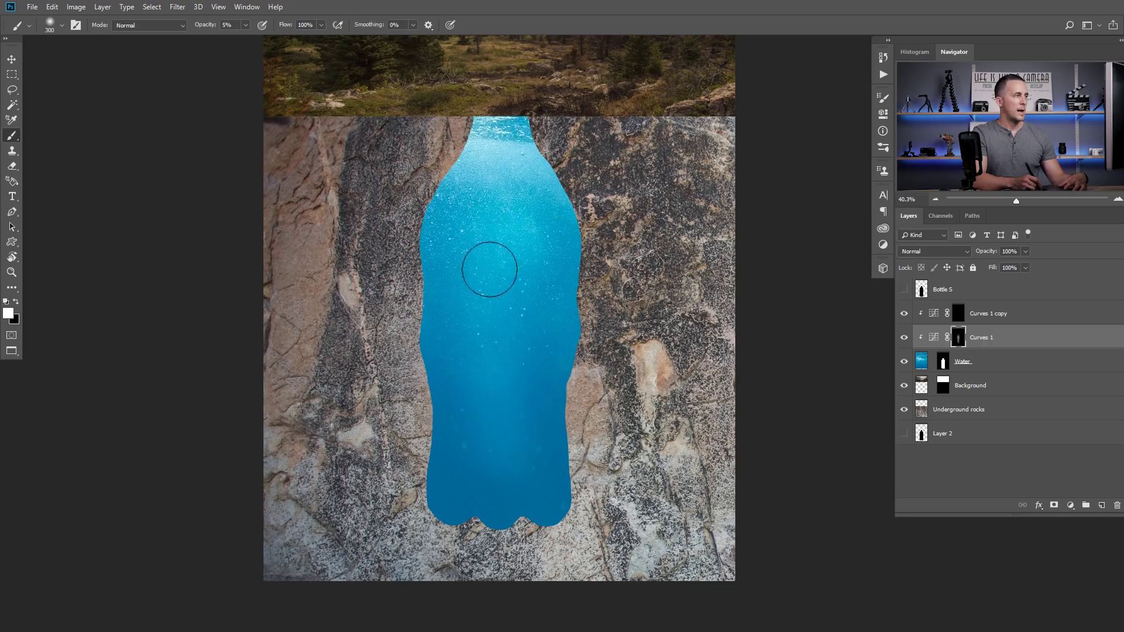
# Darken the water along the bottle's edges by painting white on the Curves 1 copy mask with a 400 to 600 px brush
pyautogui.click(957, 318)
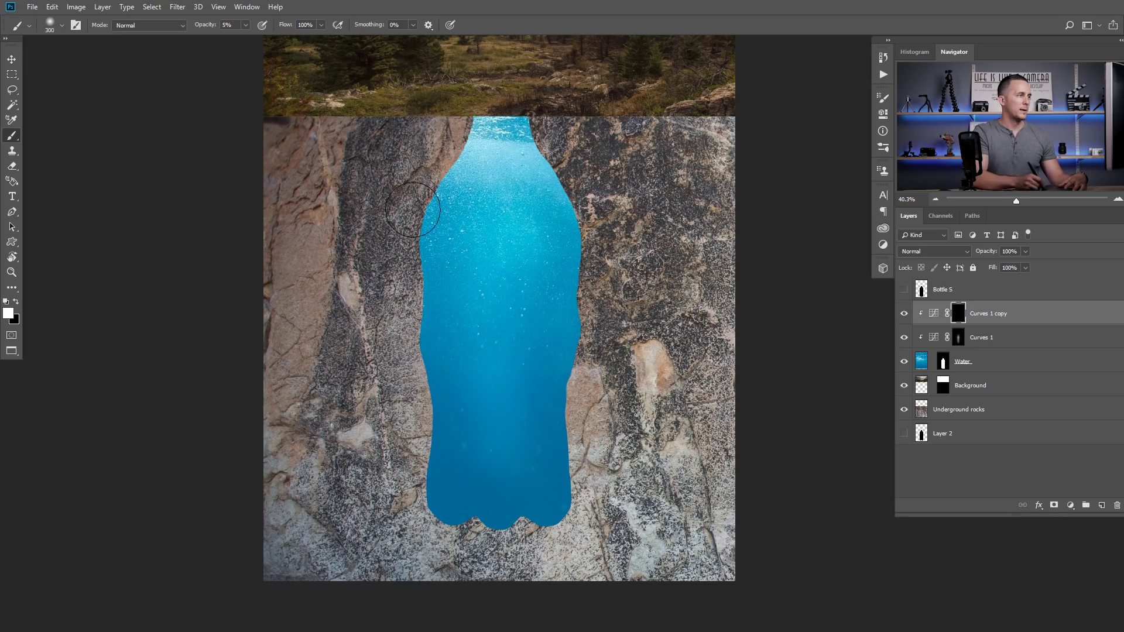
pyautogui.press(']')
pyautogui.press(']')
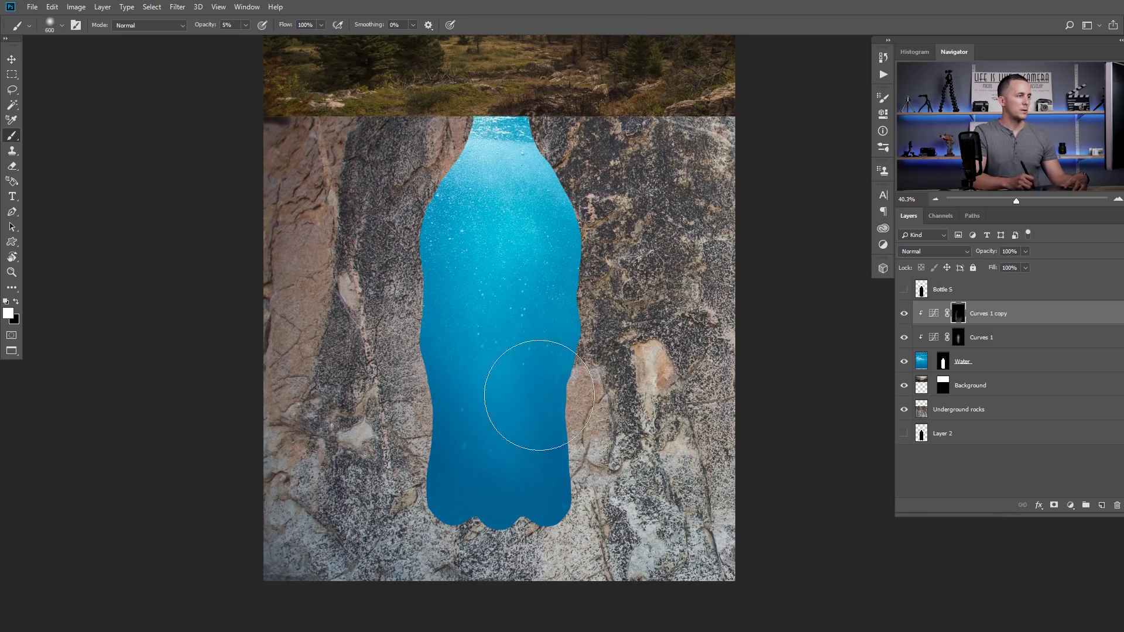
pyautogui.press('[')
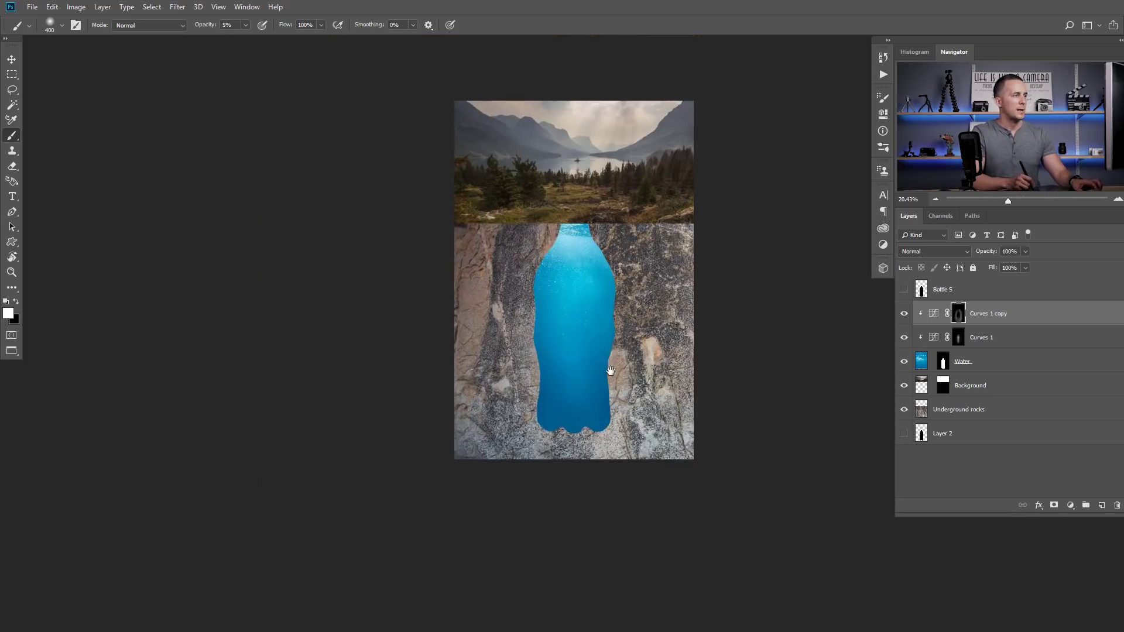
# Compare the water with and without the two Curves layers by switching their visibility off and on
pyautogui.moveTo(613, 348); pyautogui.dragTo(561, 347)
pyautogui.scroll(1, 561, 348)
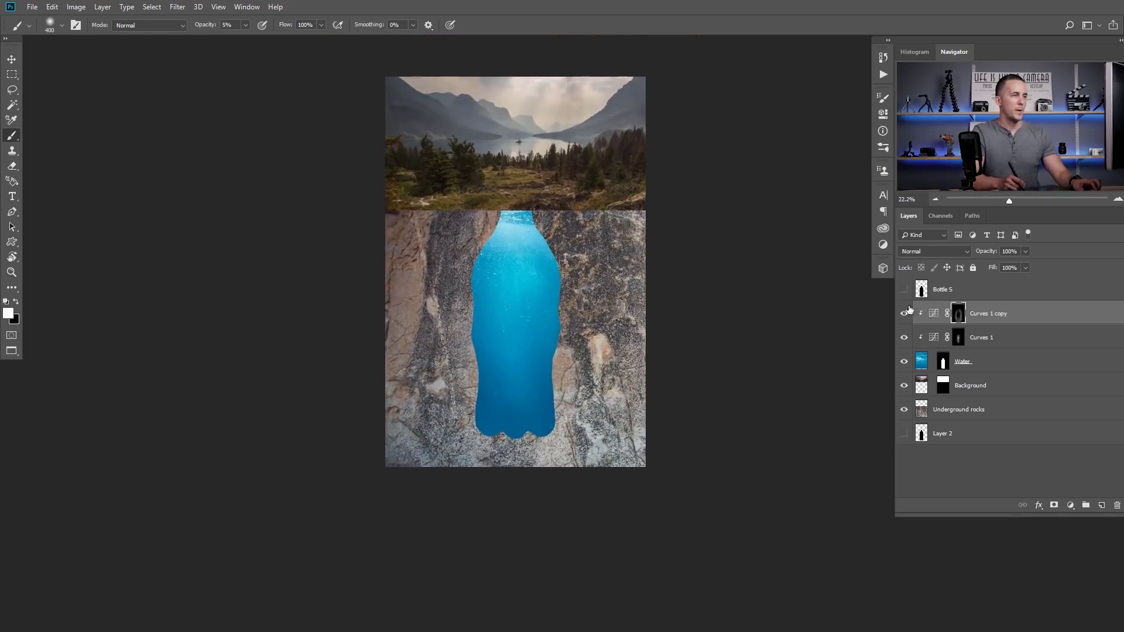
pyautogui.moveTo(905, 316); pyautogui.dragTo(907, 333)
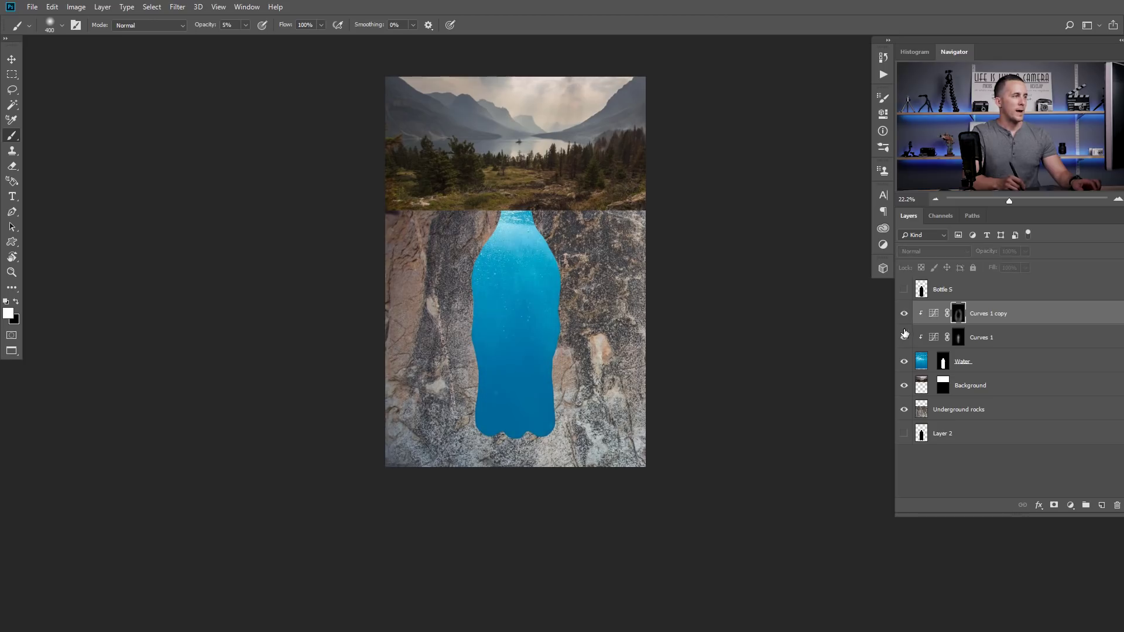
pyautogui.click(904, 333)
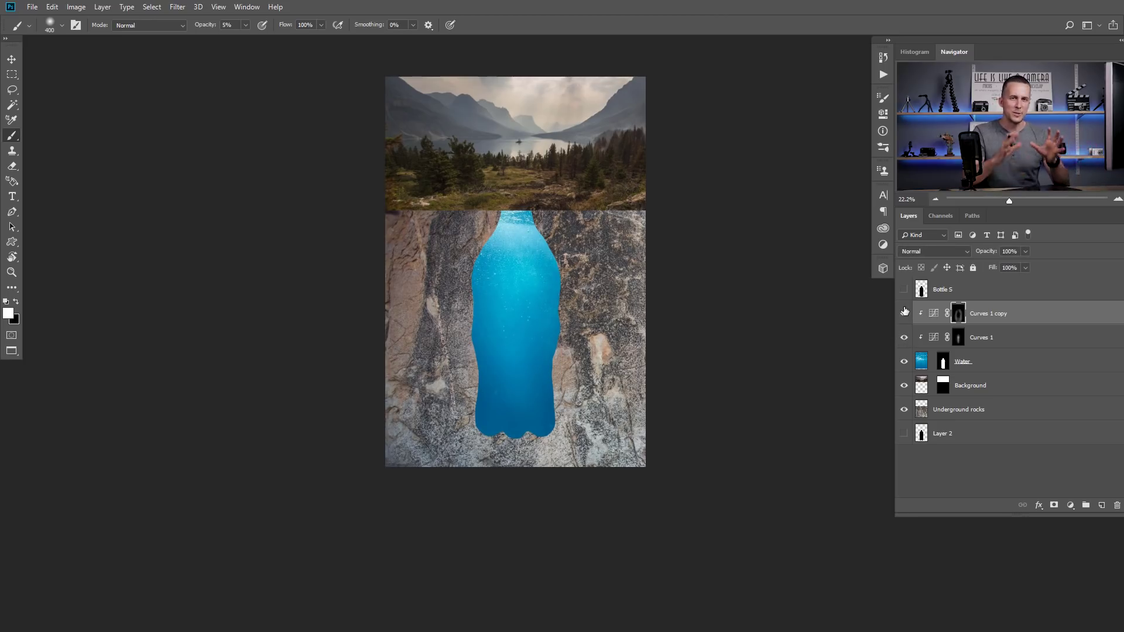
pyautogui.moveTo(905, 315); pyautogui.dragTo(906, 338)
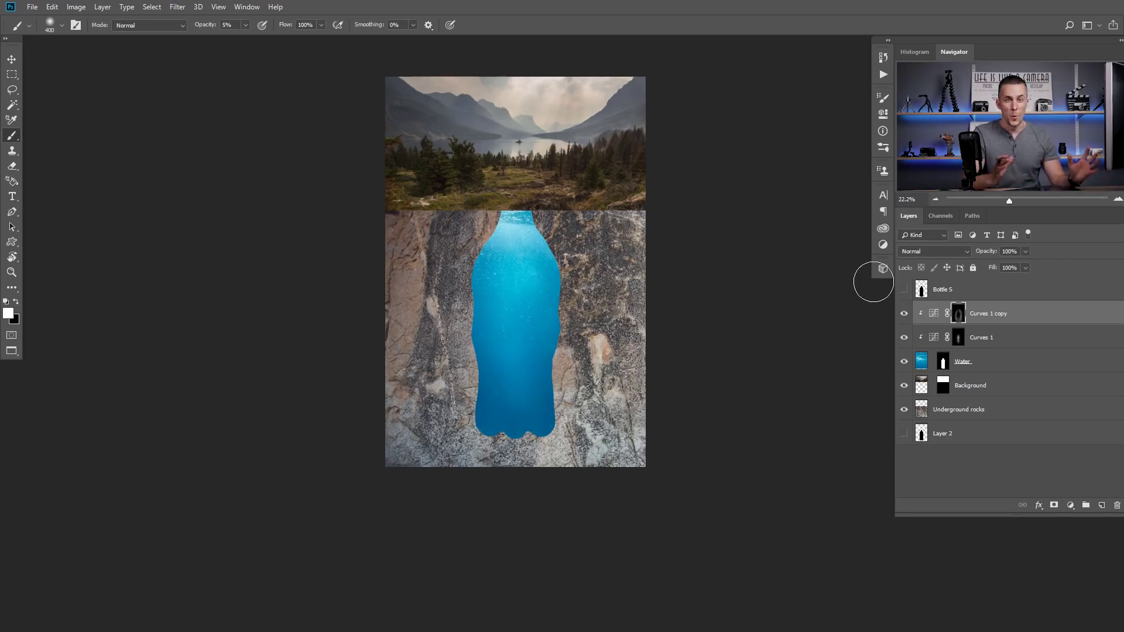
# Add an Exposure adjustment clipped to the Underground rocks layer and set its exposure to -2.72
pyautogui.moveTo(519, 319)
pyautogui.mouseDown()
pyautogui.moveTo(535, 328)
pyautogui.moveTo(580, 301)
pyautogui.mouseUp()
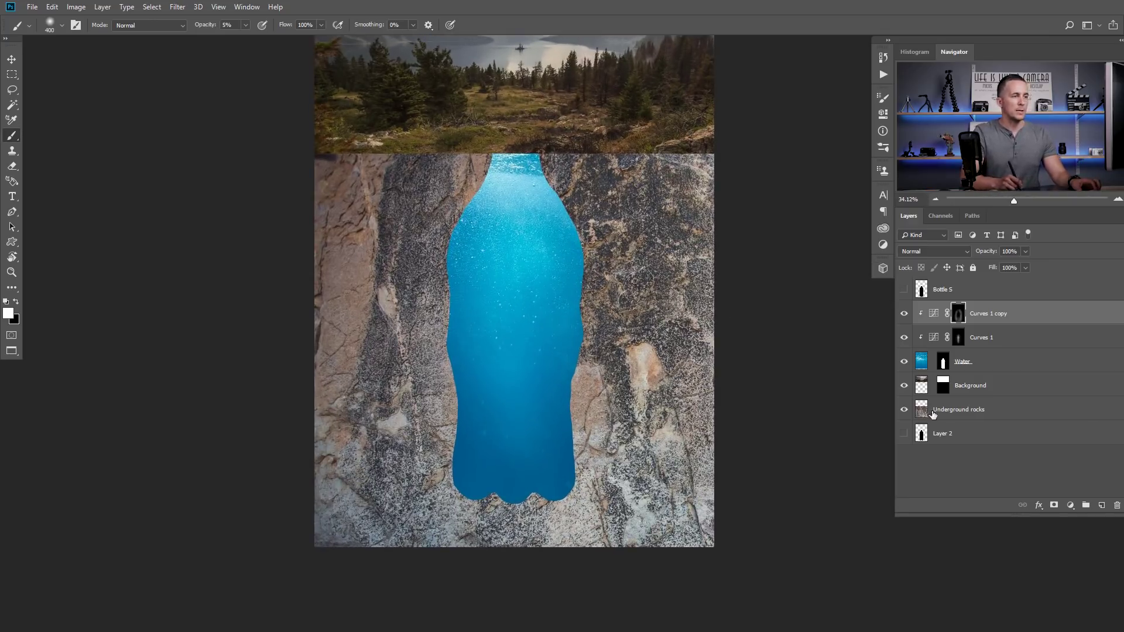
pyautogui.click(932, 415)
pyautogui.click(1070, 505)
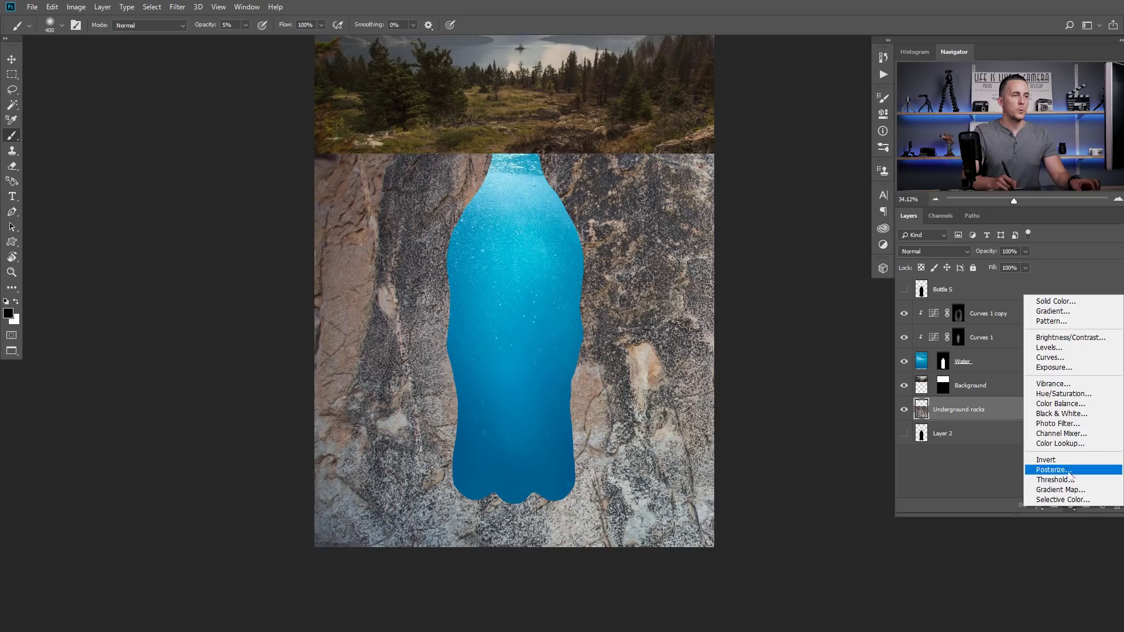
pyautogui.click(1064, 369)
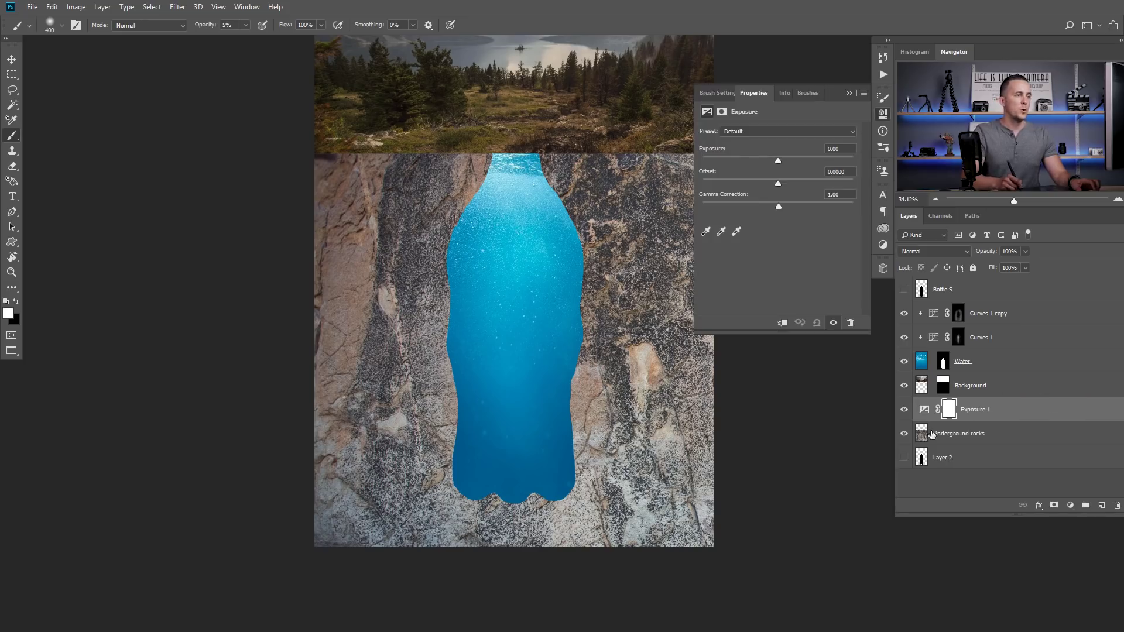
pyautogui.click(781, 323)
pyautogui.moveTo(778, 160); pyautogui.dragTo(748, 163)
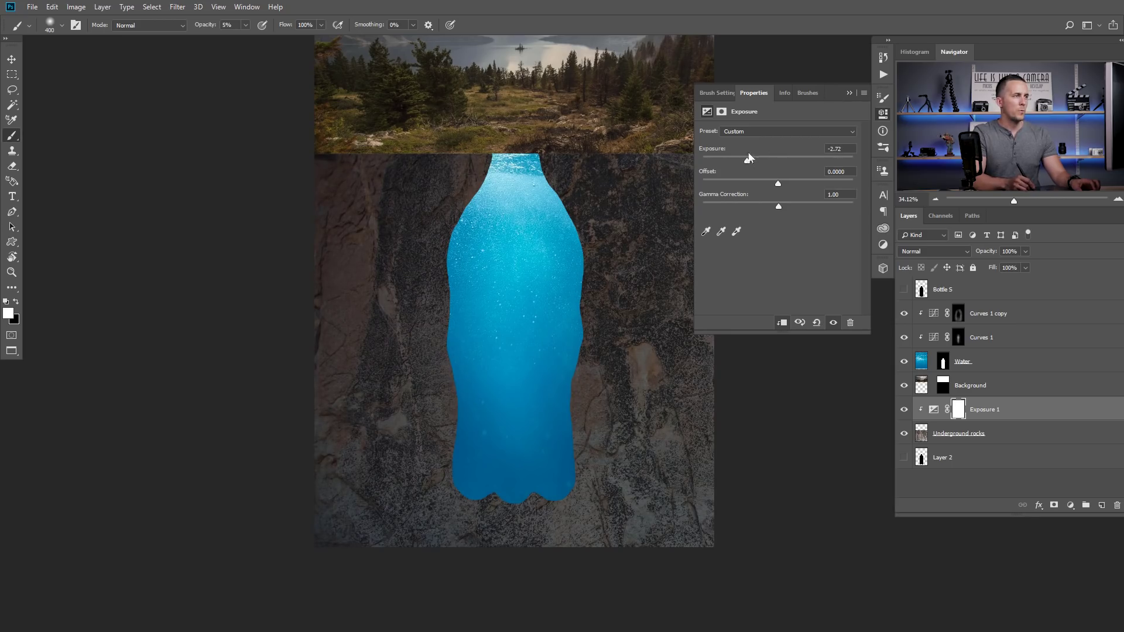
pyautogui.click(848, 92)
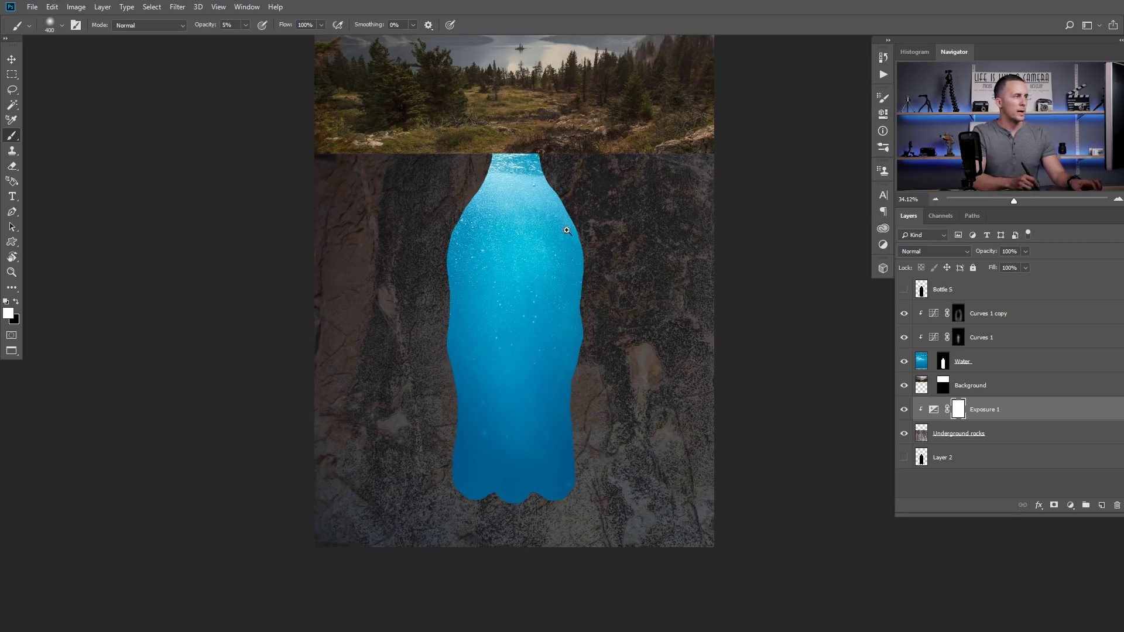
# On the Water mask, lasso a thin crack extending from the middle of the bottle's right edge and fill it with white
pyautogui.scroll(1, 468, 240)
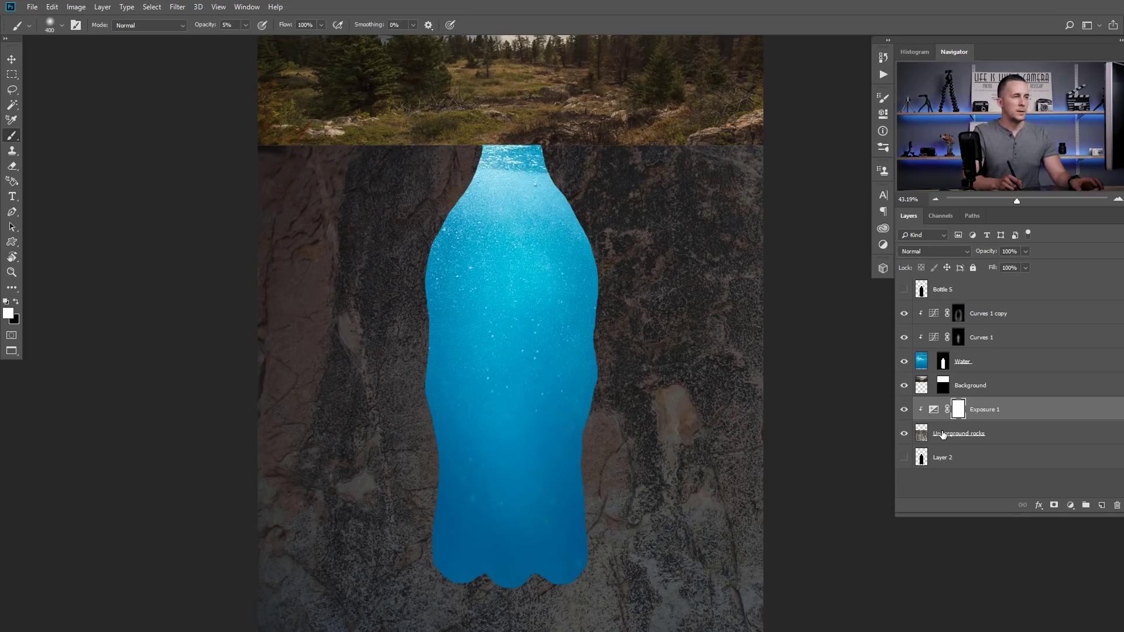
pyautogui.click(943, 362)
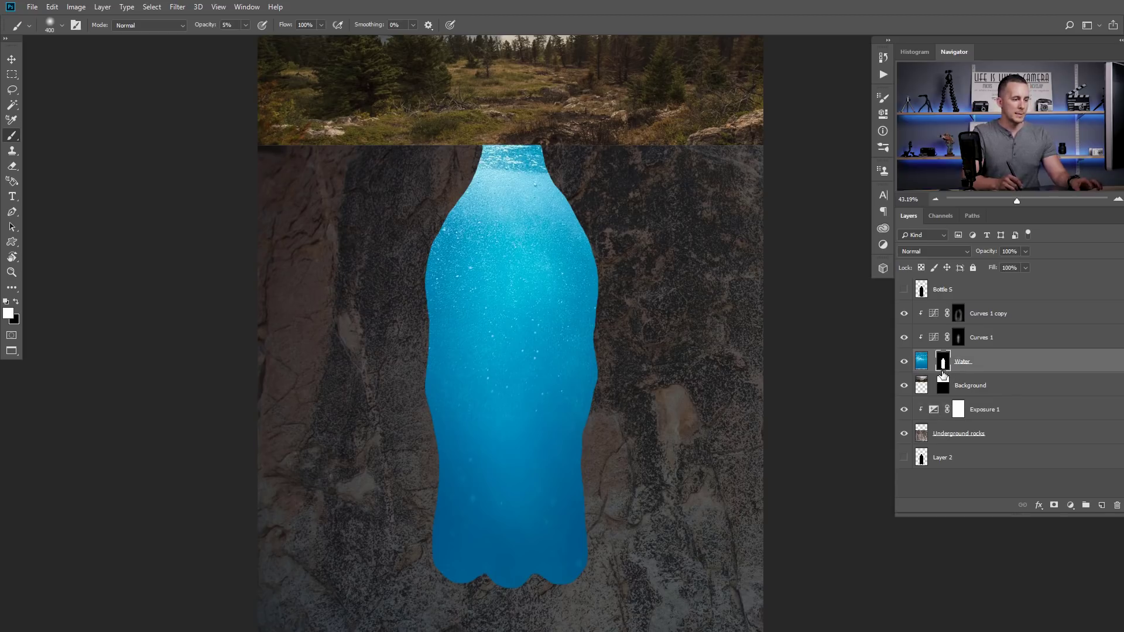
pyautogui.press('l')
pyautogui.scroll(2, 644, 368)
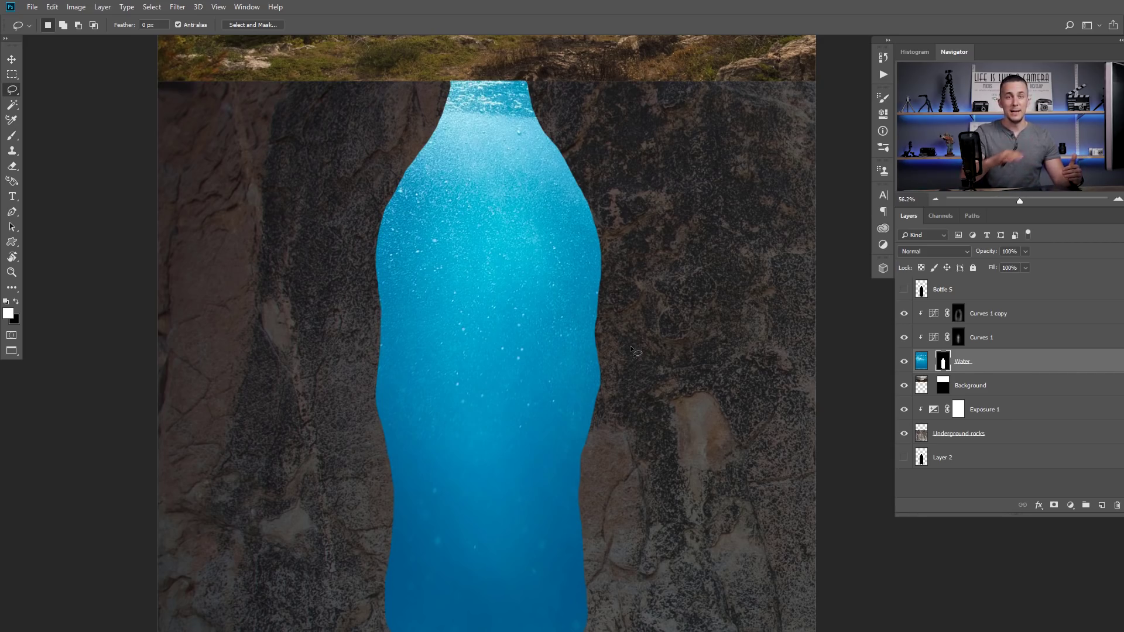
pyautogui.moveTo(599, 313); pyautogui.dragTo(531, 283)
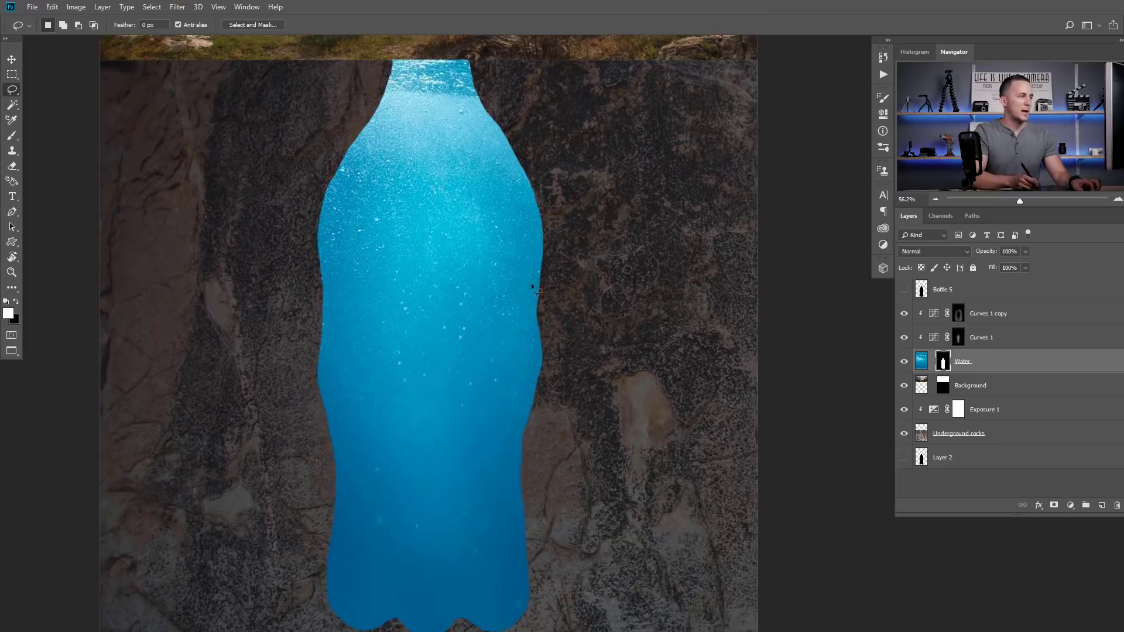
pyautogui.scroll(2, 531, 283)
pyautogui.moveTo(541, 326)
pyautogui.mouseDown()
pyautogui.moveTo(606, 341)
pyautogui.moveTo(534, 354)
pyautogui.mouseUp()
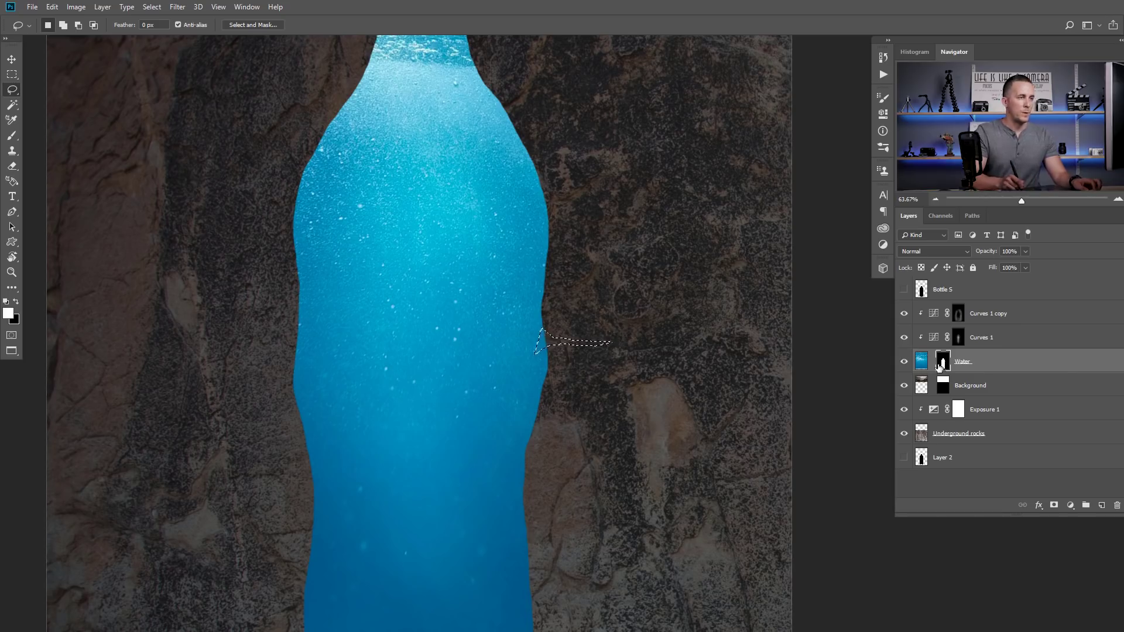
pyautogui.hotkey('alt', 'BackSpace')
pyautogui.hotkey('ctrl', 'd')
# Add white-filled lasso cracks to the Water mask at the bottle's upper-left, middle-left and lower-right edges
pyautogui.moveTo(306, 338); pyautogui.dragTo(283, 346)
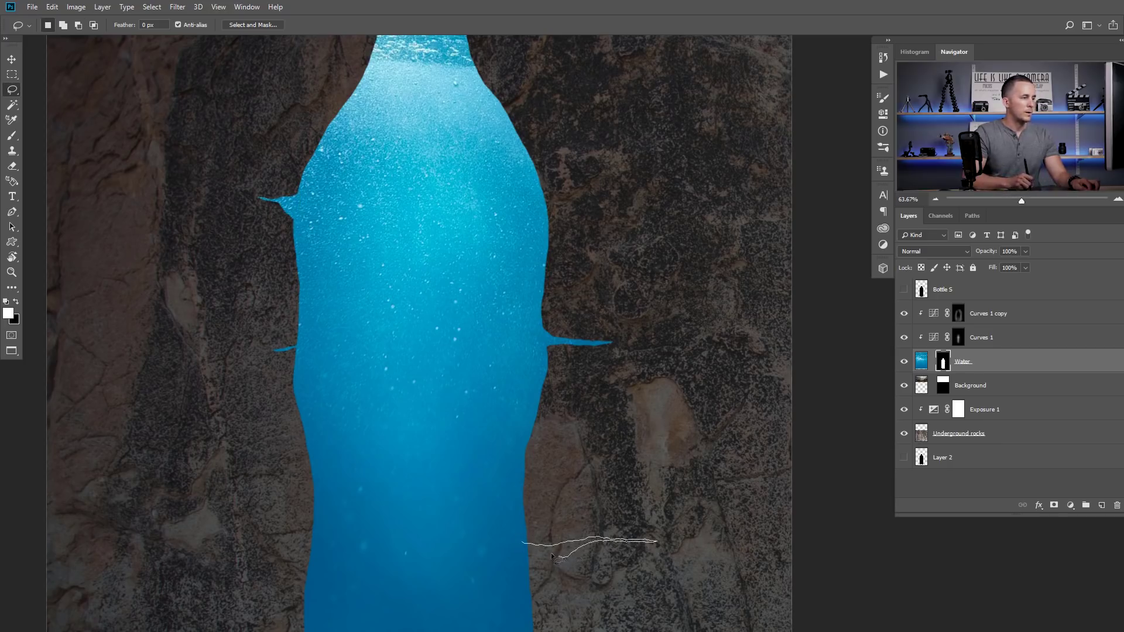
pyautogui.hotkey('alt', 'BackSpace')
pyautogui.hotkey('ctrl', 'd')
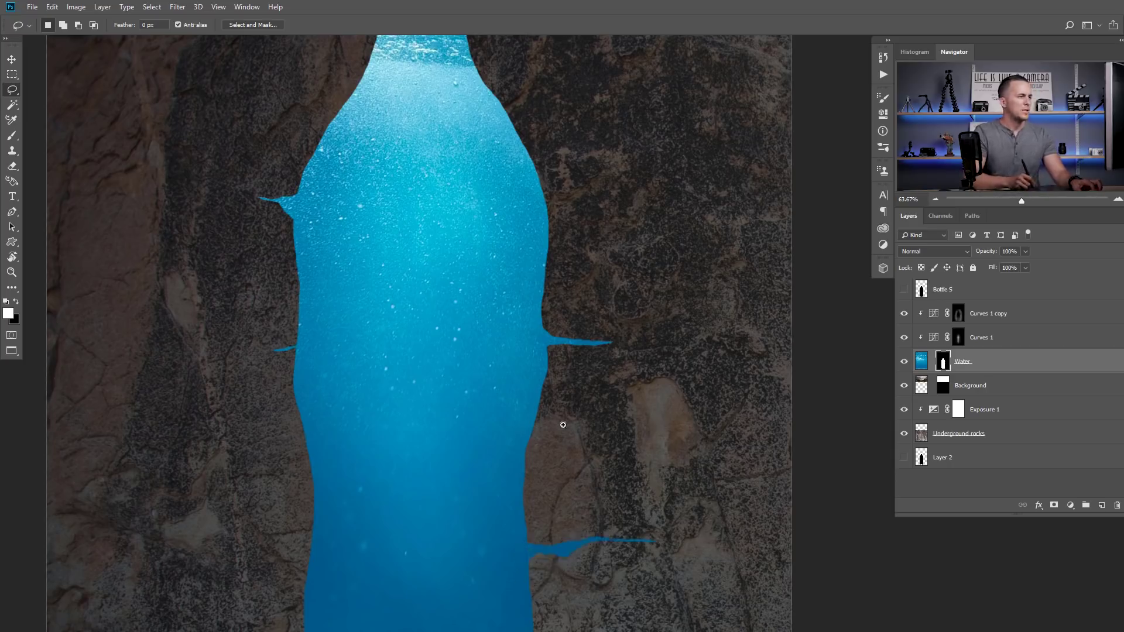
# Add thin white-filled cracks to the Water mask at the bottle's lower-left edge and just below the middle-left crack
pyautogui.hotkey('ctrl', '0')
pyautogui.scroll(1, 477, 435)
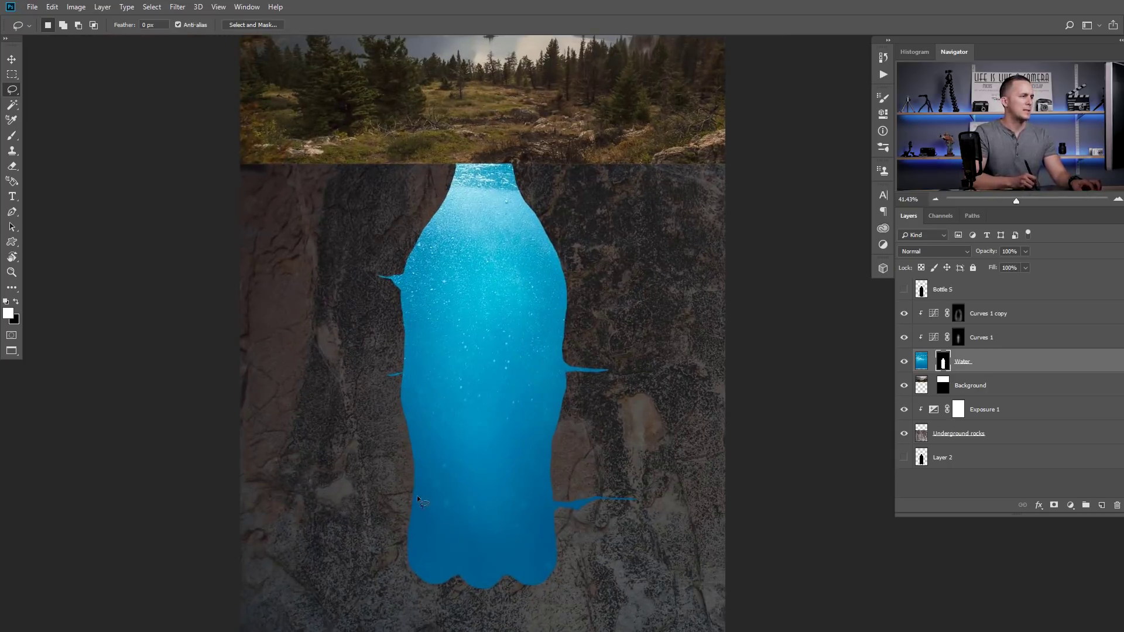
pyautogui.moveTo(410, 509)
pyautogui.mouseDown()
pyautogui.moveTo(386, 517)
pyautogui.moveTo(417, 505)
pyautogui.mouseUp()
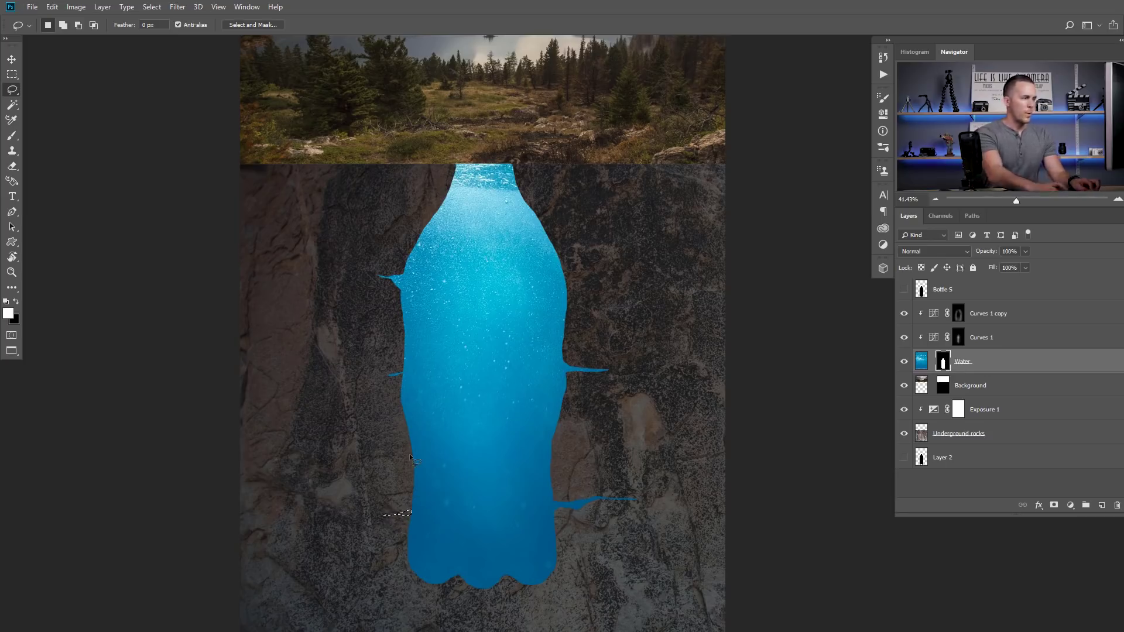
pyautogui.scroll(4, 396, 490)
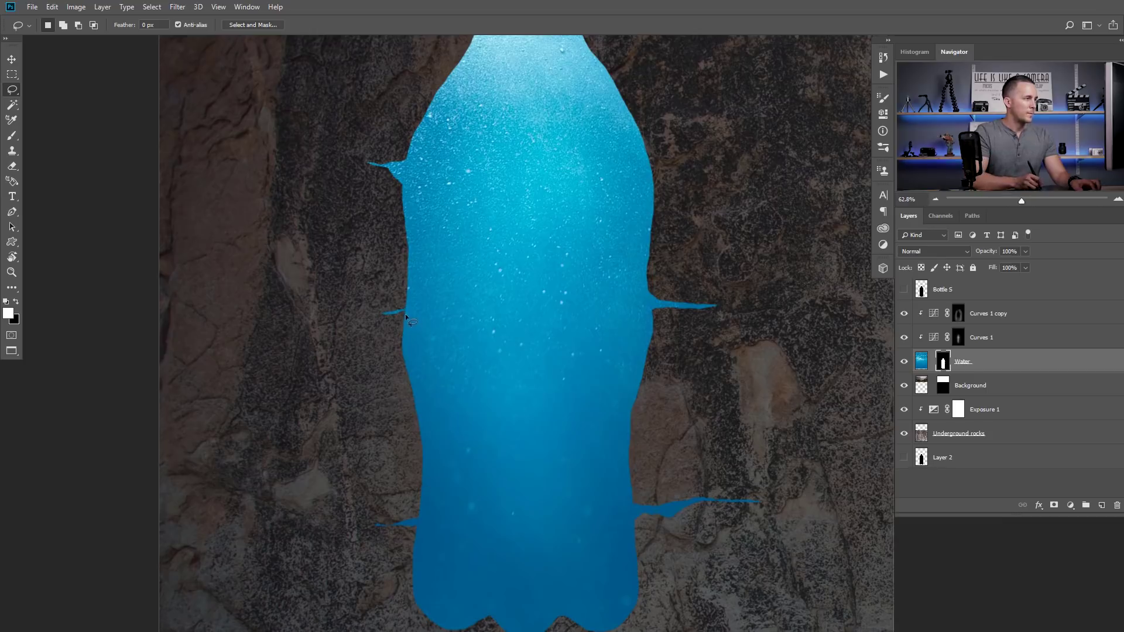
pyautogui.moveTo(389, 341); pyautogui.dragTo(403, 331)
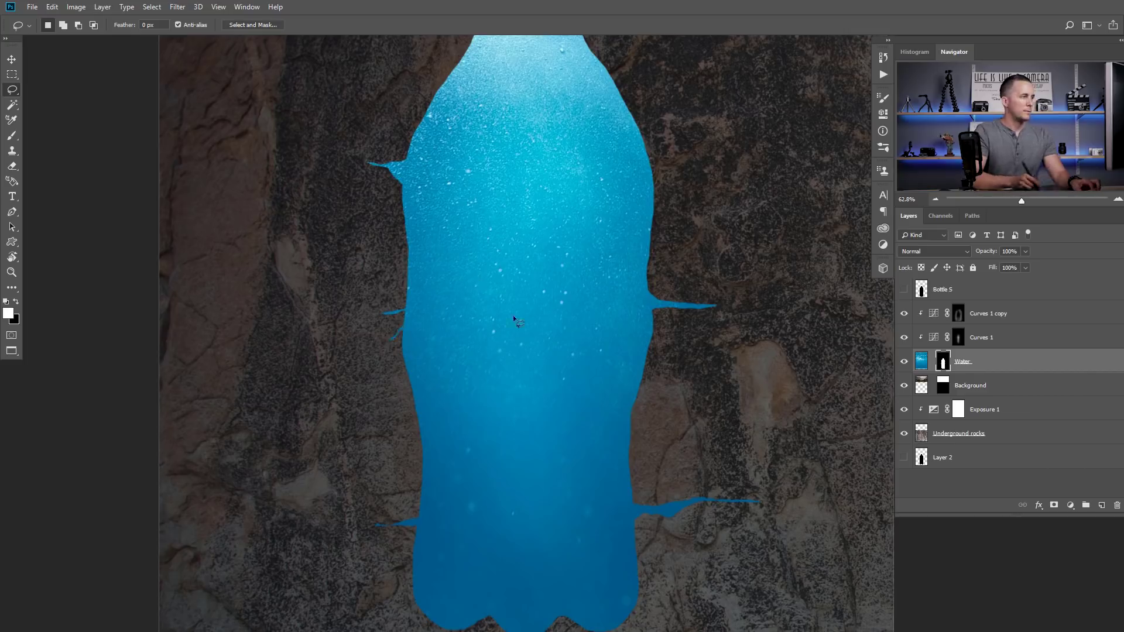
pyautogui.scroll(-4, 512, 315)
pyautogui.scroll(-2, 506, 334)
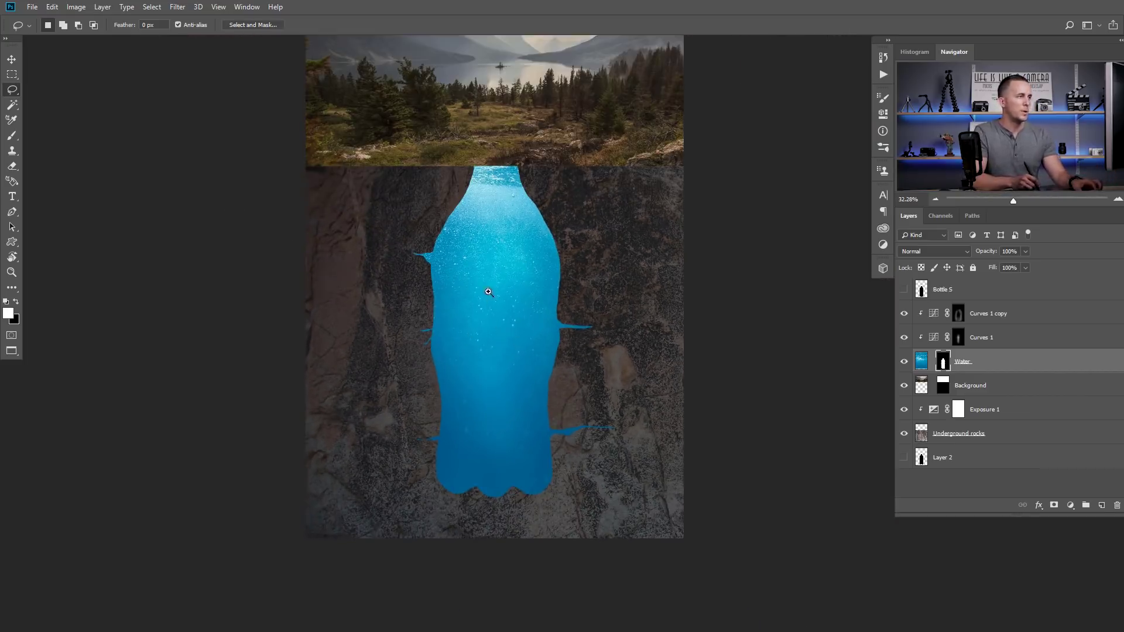
pyautogui.scroll(1, 488, 291)
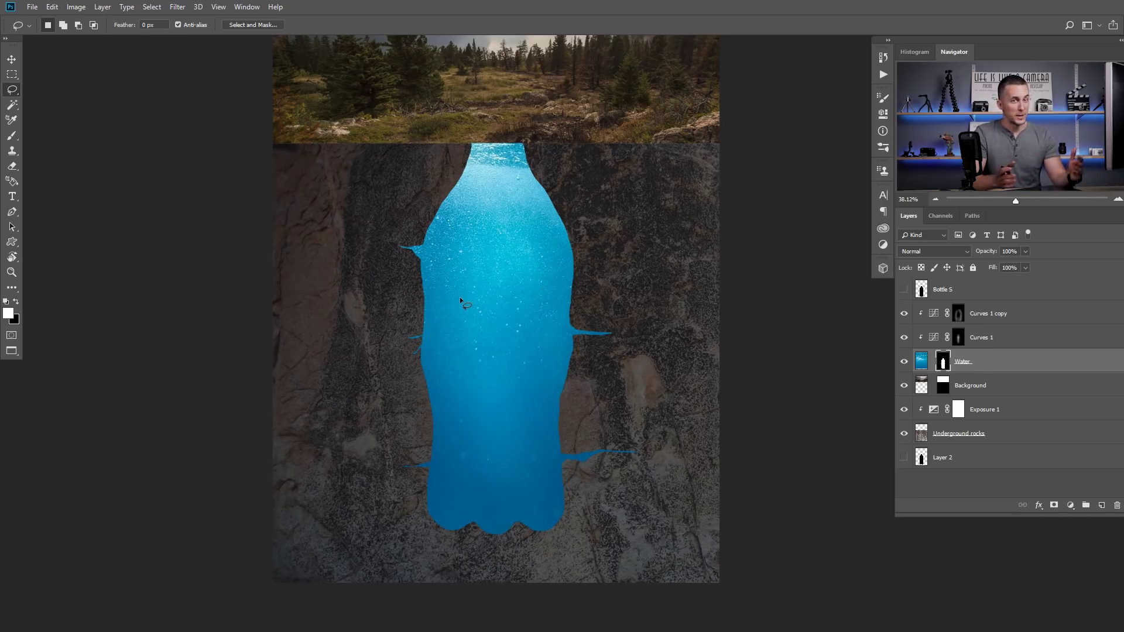
# Target the Exposure 1 layer mask and set up a soft round black brush at 100 px and 10% opacity
pyautogui.scroll(2, 462, 296)
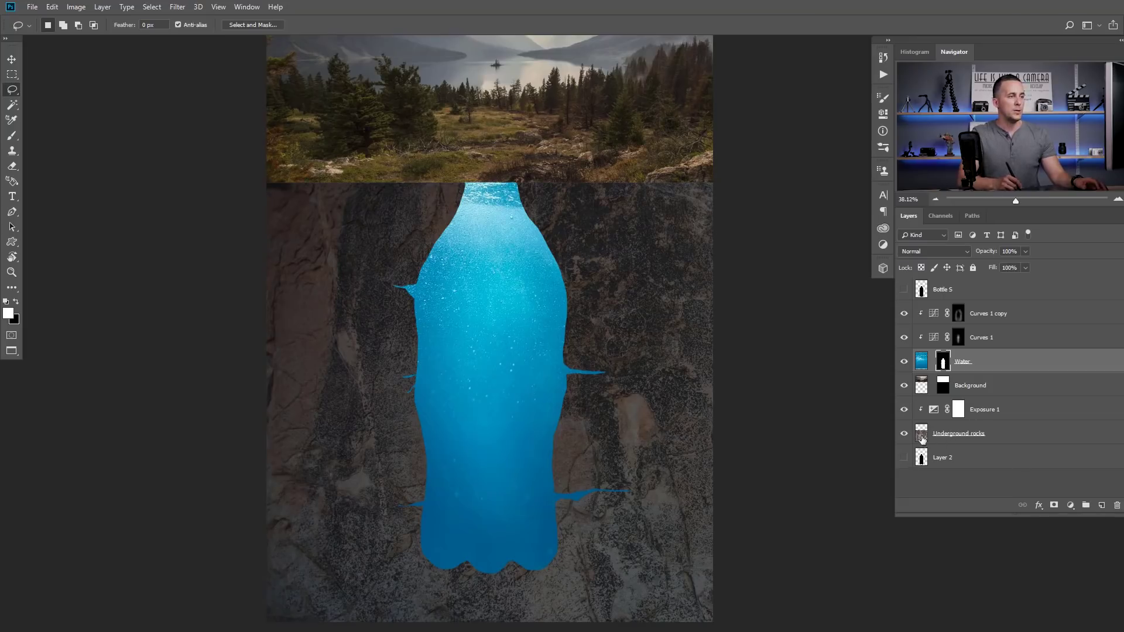
pyautogui.click(921, 436)
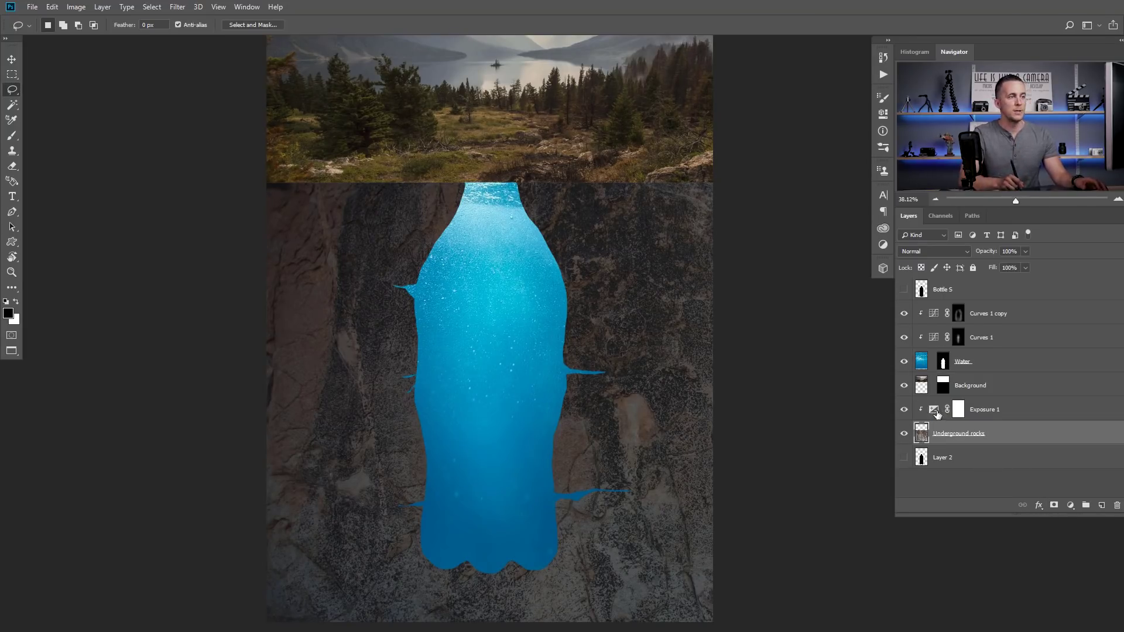
pyautogui.click(959, 411)
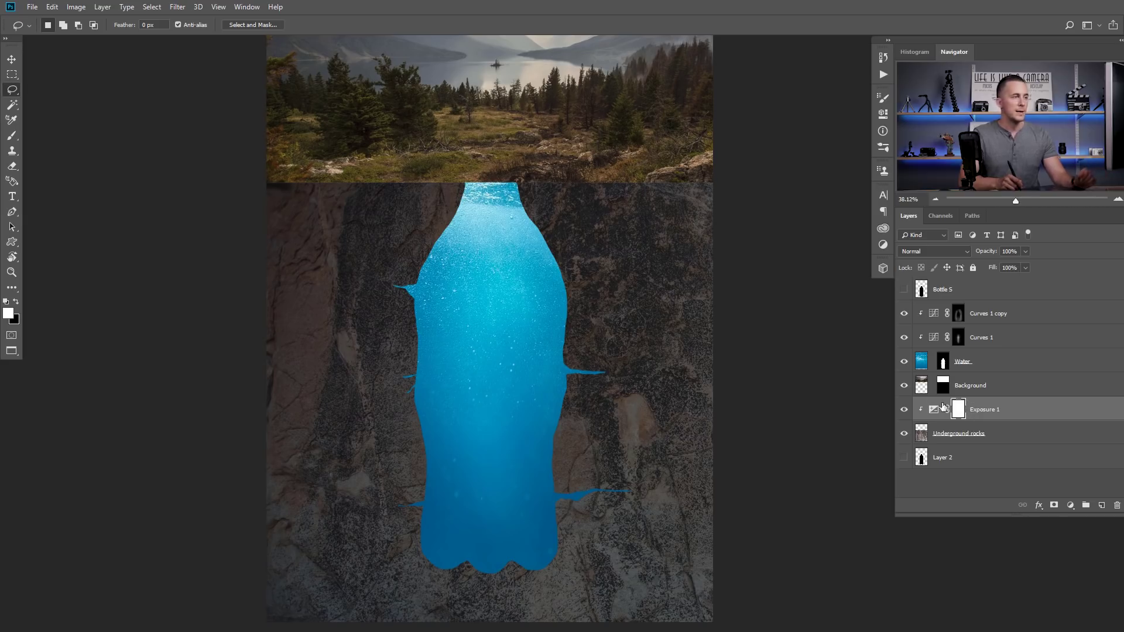
pyautogui.press('b')
pyautogui.press('x')
pyautogui.rightClick(427, 220)
pyautogui.press('Escape')
pyautogui.scroll(5, 433, 220)
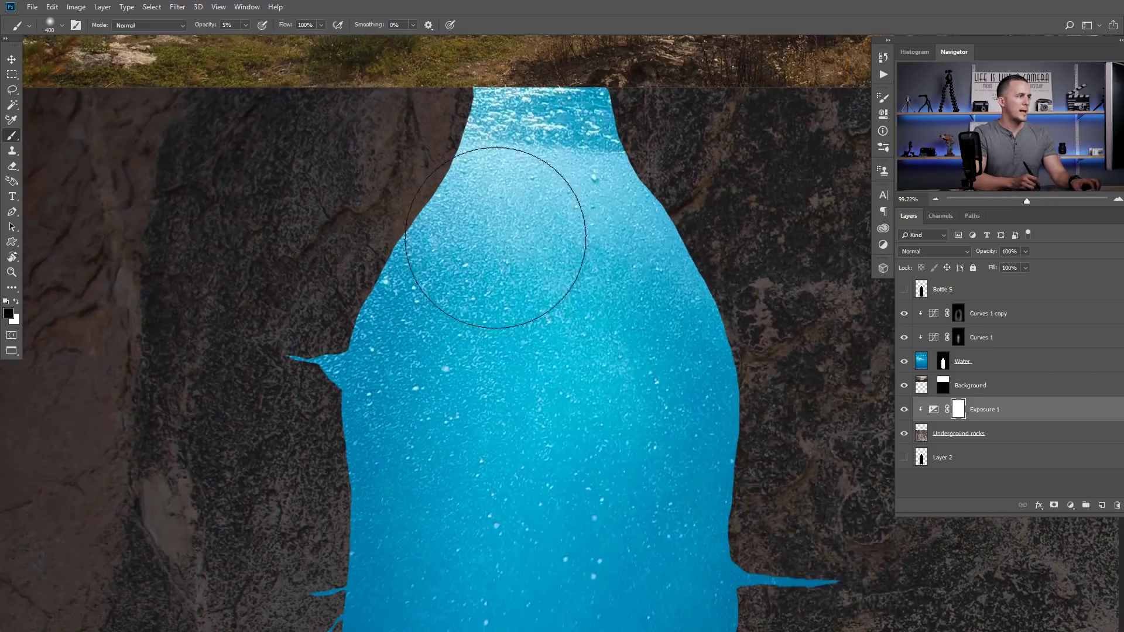
pyautogui.rightClick(530, 226)
pyautogui.press('Escape')
pyautogui.press('[')
pyautogui.press('[')
pyautogui.press('[')
pyautogui.press('[')
pyautogui.press('[')
pyautogui.press('[')
pyautogui.press('[')
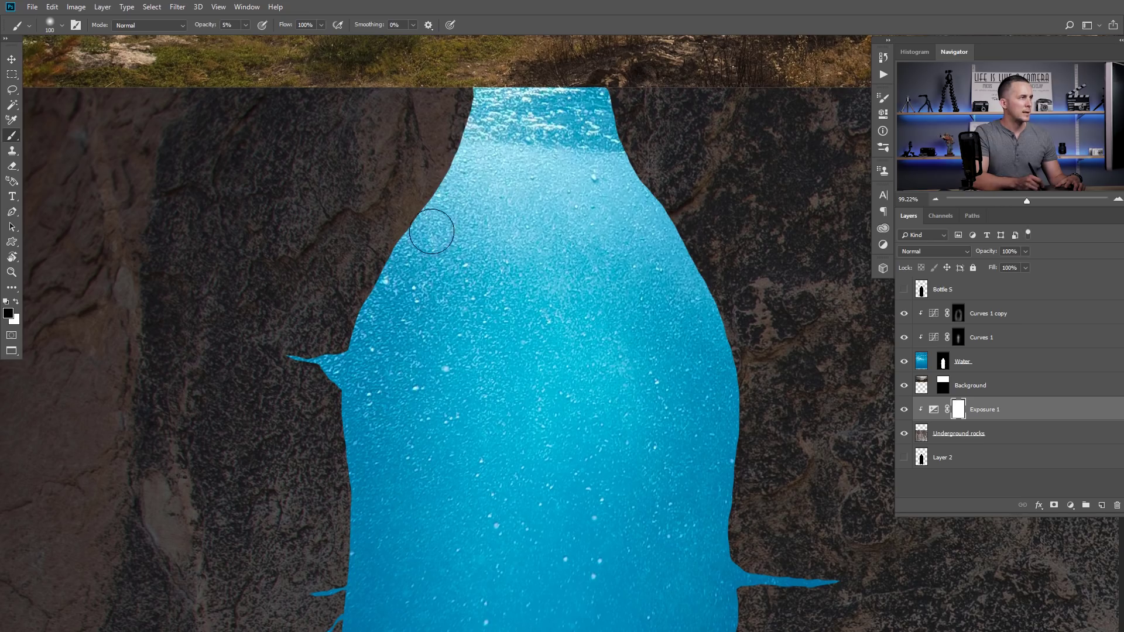
pyautogui.press('1')
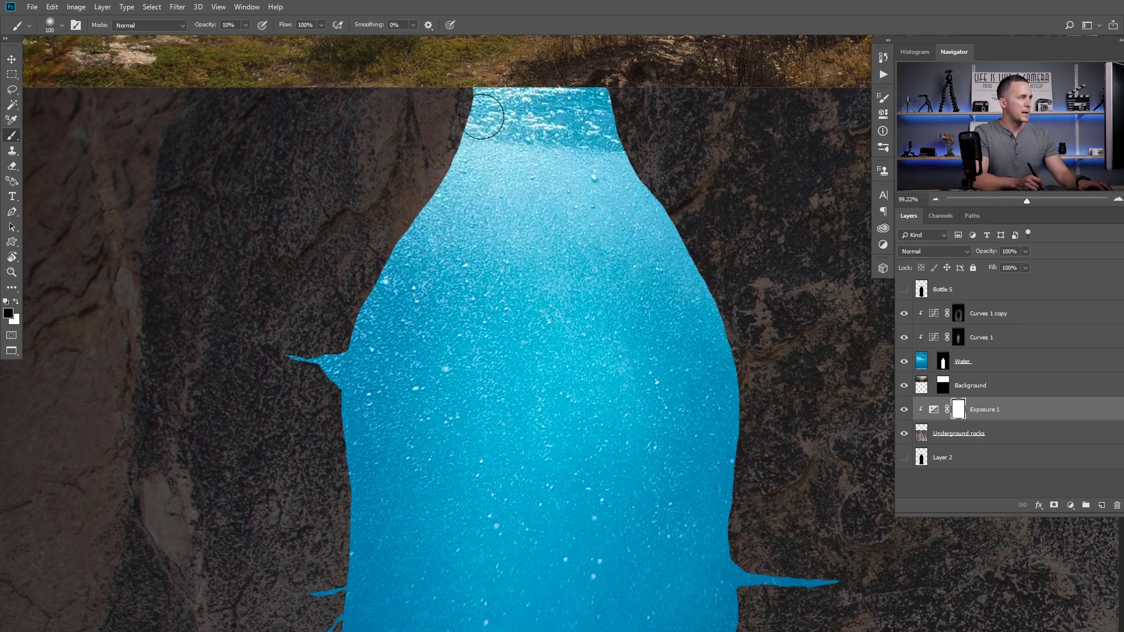
# Paint black on the Exposure 1 mask along the bottle's upper-left edge to lighten the rock rim, reducing the soft brush to 60 px
pyautogui.moveTo(369, 336)
pyautogui.mouseDown()
pyautogui.moveTo(413, 246)
pyautogui.moveTo(369, 341)
pyautogui.moveTo(366, 325)
pyautogui.mouseUp()
pyautogui.press('[')
pyautogui.press('[')
pyautogui.press('[')
pyautogui.press('[')
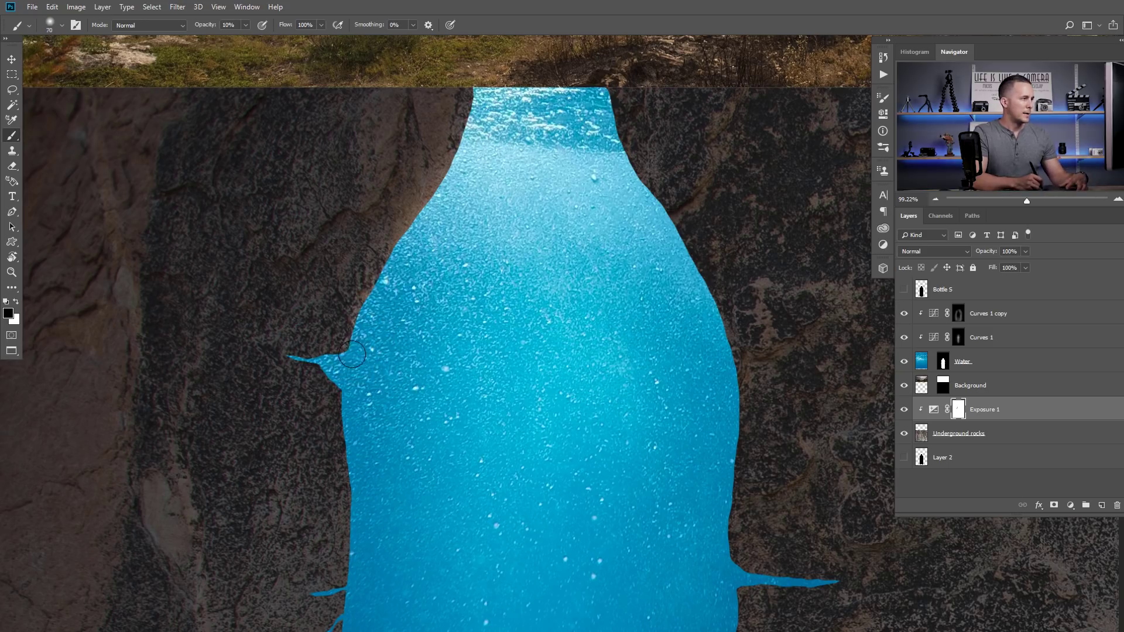
pyautogui.moveTo(339, 375)
pyautogui.mouseDown()
pyautogui.moveTo(421, 232)
pyautogui.moveTo(431, 247)
pyautogui.moveTo(482, 136)
pyautogui.moveTo(363, 375)
pyautogui.moveTo(472, 139)
pyautogui.moveTo(375, 310)
pyautogui.moveTo(470, 133)
pyautogui.moveTo(409, 226)
pyautogui.mouseUp()
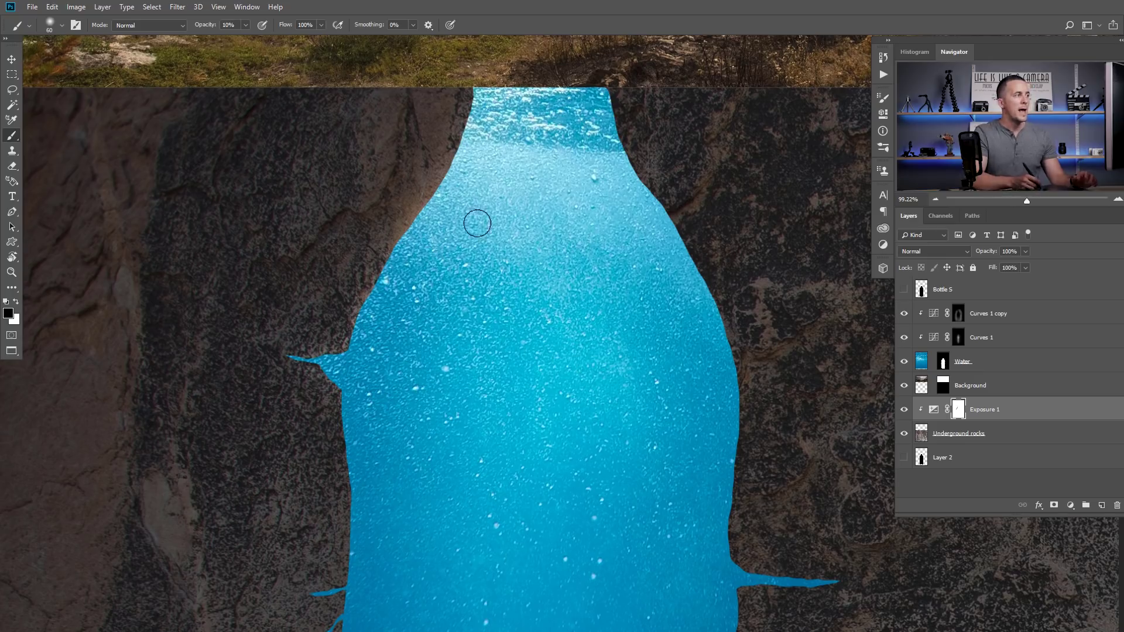
pyautogui.moveTo(522, 251); pyautogui.dragTo(471, 260)
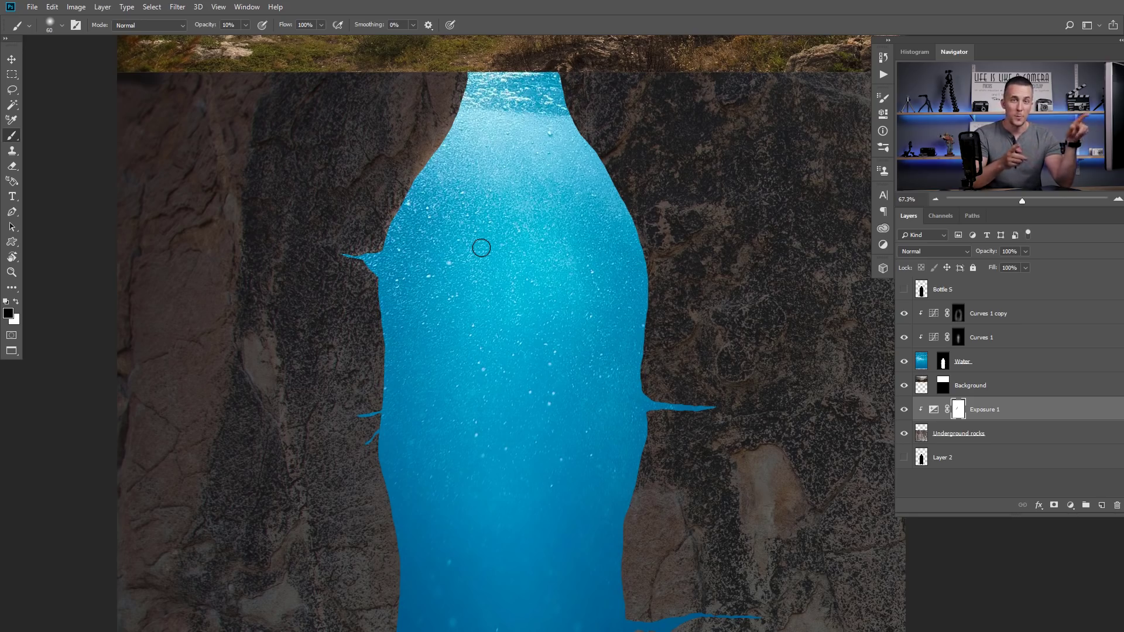
pyautogui.moveTo(453, 221); pyautogui.dragTo(464, 240)
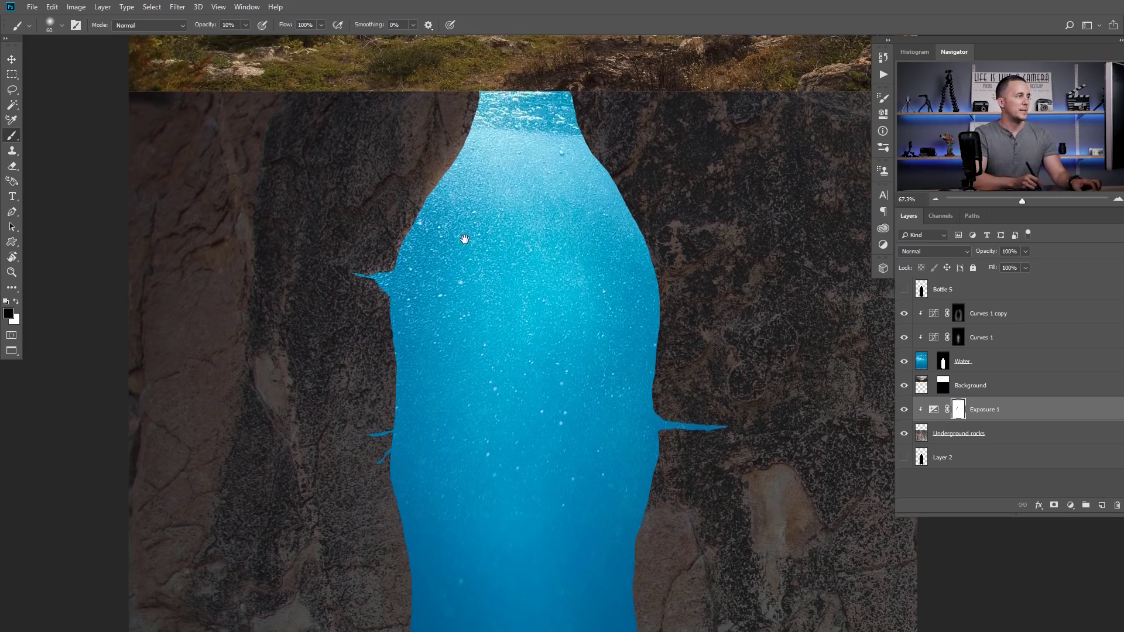
# Switch to the textured Cloud/Dust brush at 60 px and set its opacity to 10%
pyautogui.rightClick(487, 224)
pyautogui.moveTo(864, 411); pyautogui.dragTo(856, 503)
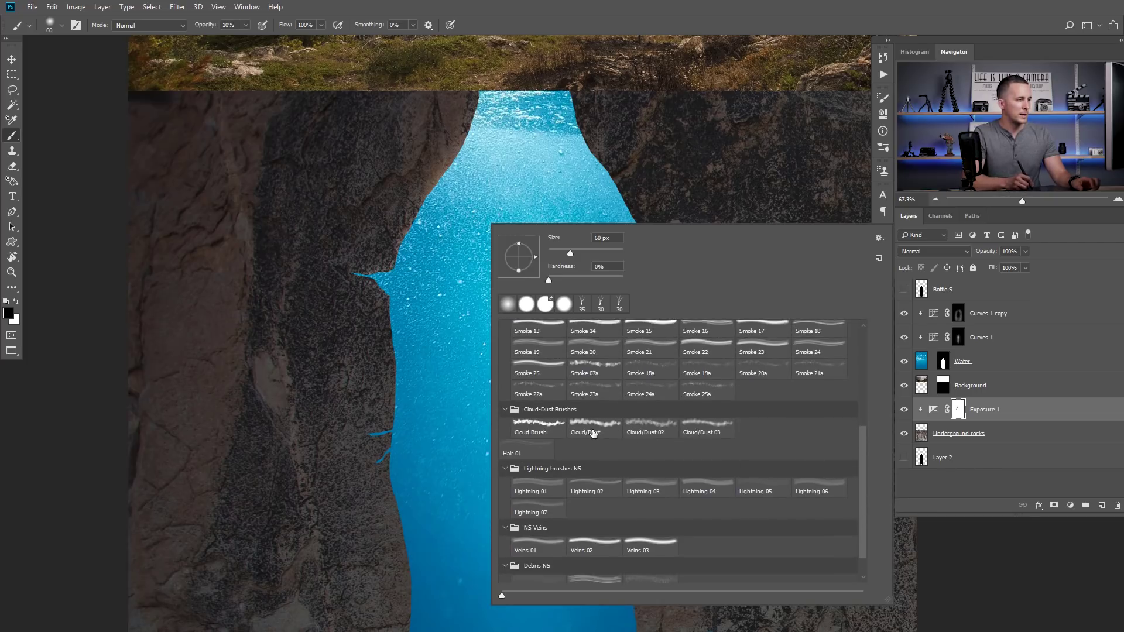
pyautogui.click(648, 423)
pyautogui.click(374, 288)
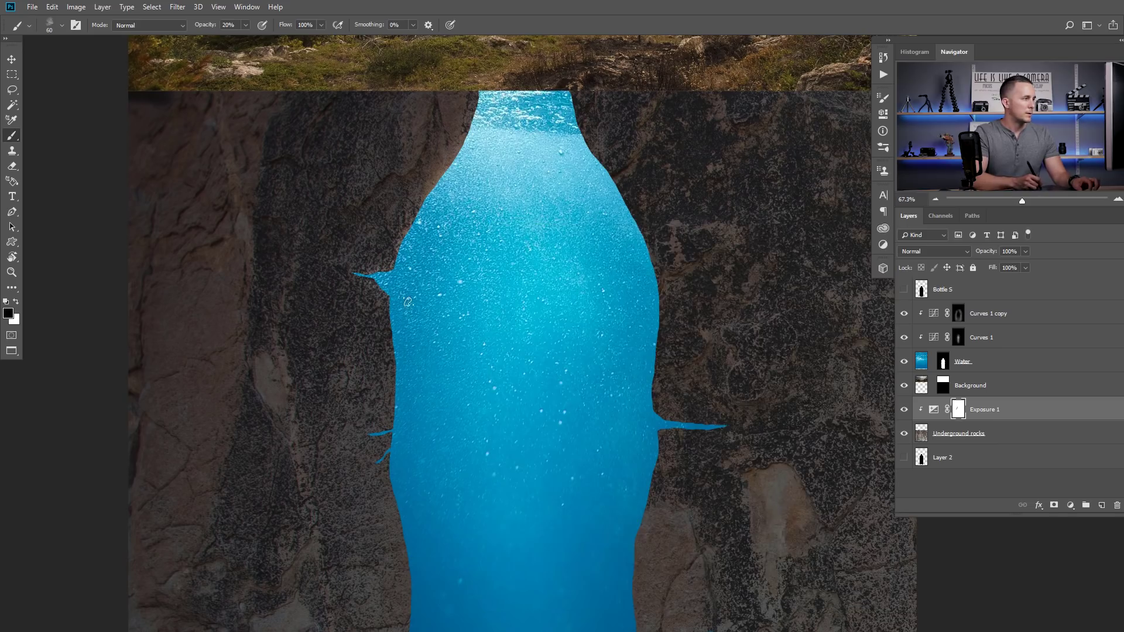
pyautogui.rightClick(454, 253)
pyautogui.click(571, 460)
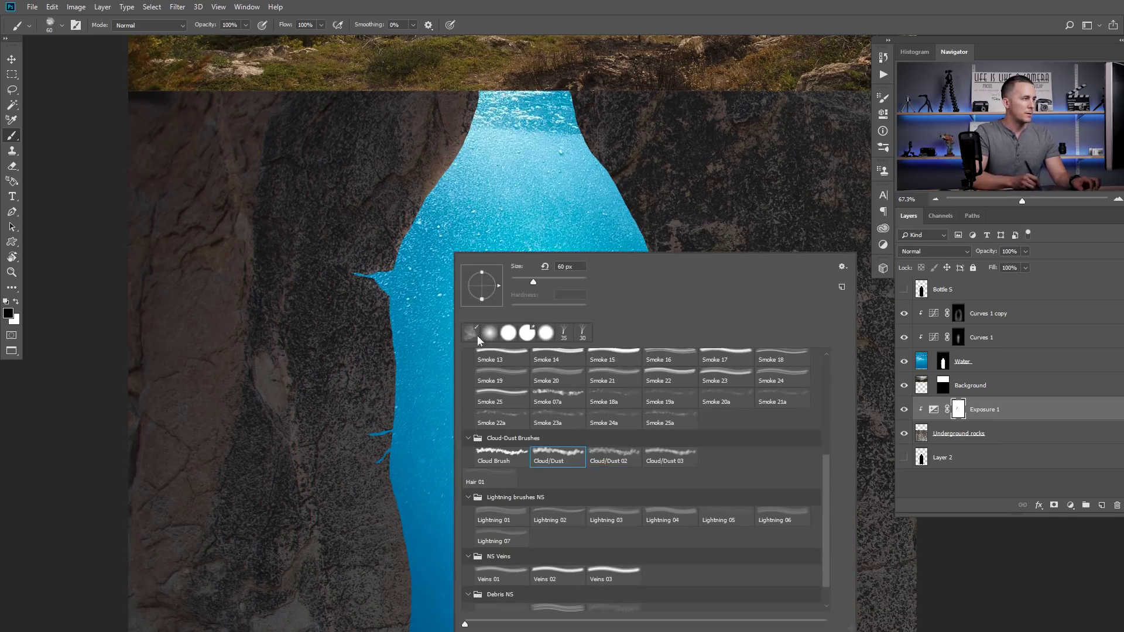
pyautogui.click(408, 233)
# Brush black texture on the Exposure 1 mask down the bottle's left edge, varying the Cloud/Dust brush size from 70 to 175 px
pyautogui.scroll(2, 433, 242)
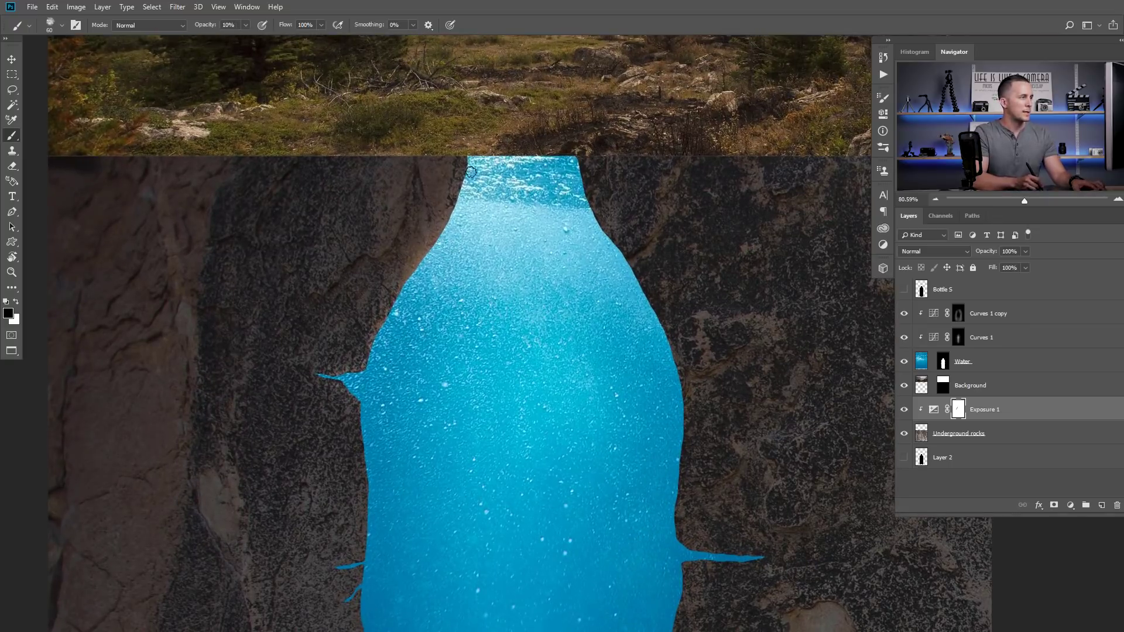
pyautogui.press(']')
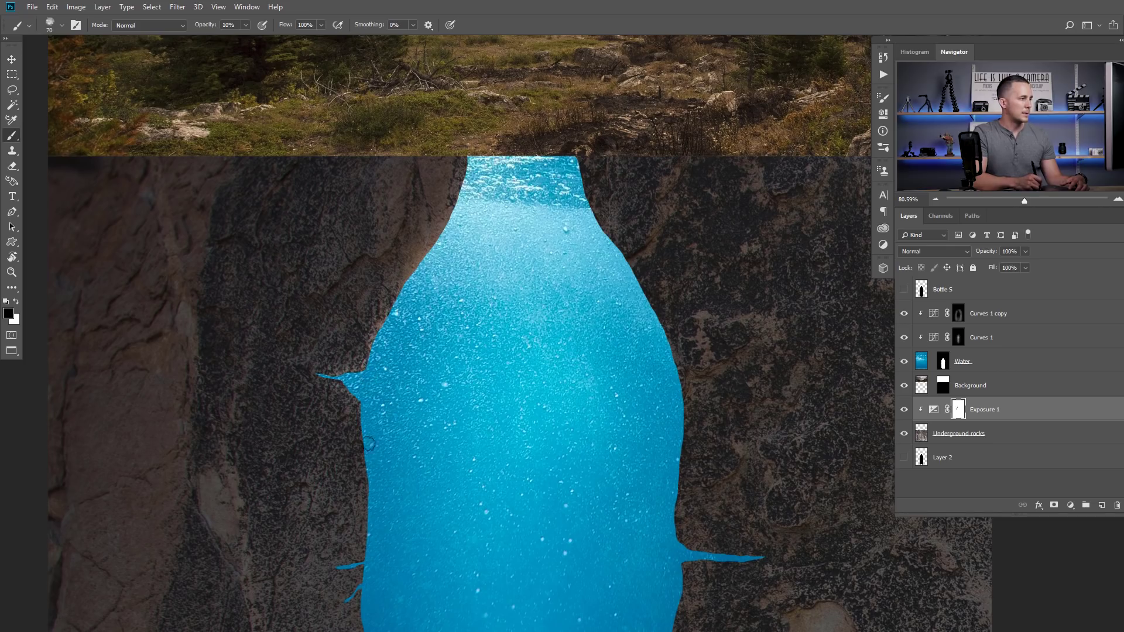
pyautogui.moveTo(376, 470); pyautogui.dragTo(373, 212)
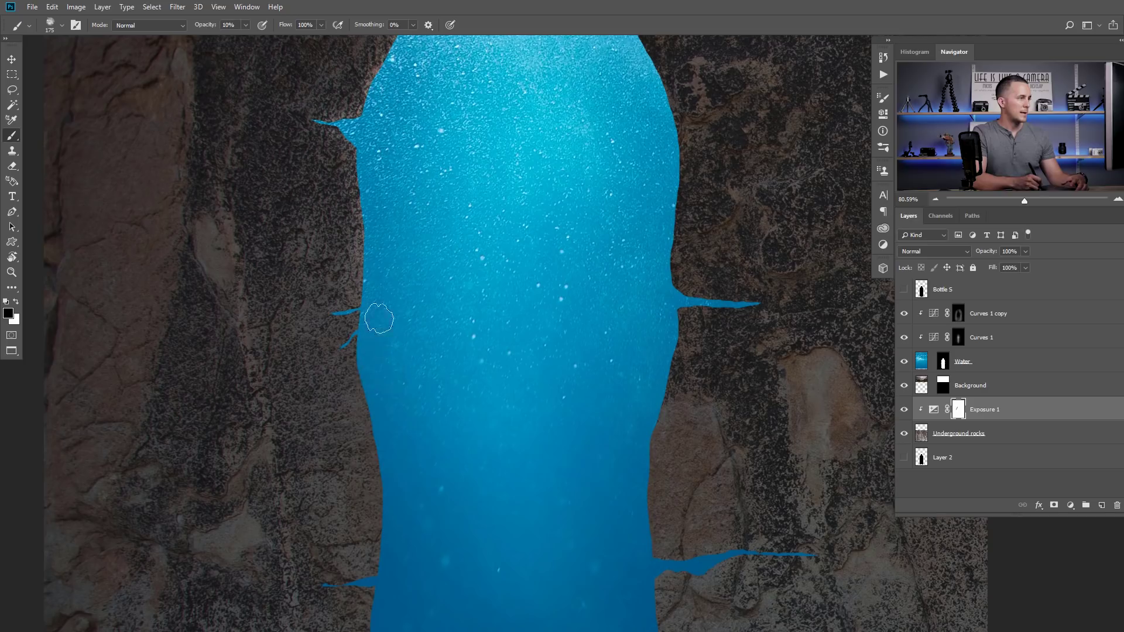
pyautogui.press('[')
pyautogui.press('[')
pyautogui.moveTo(399, 101); pyautogui.dragTo(359, 276)
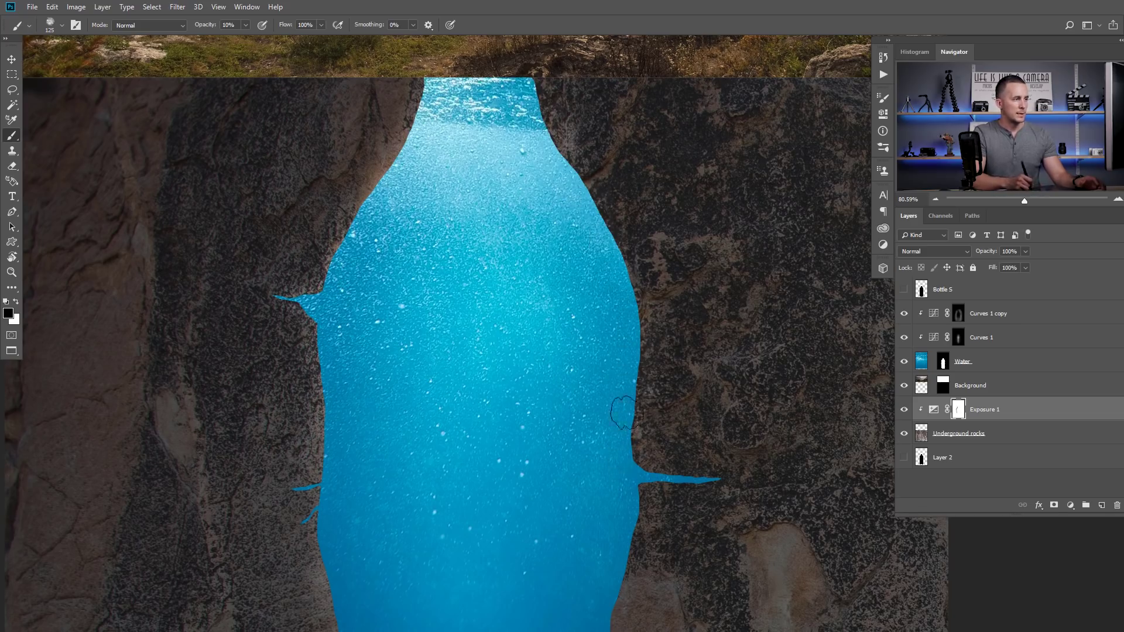
# Brush black on the Exposure 1 mask along the bottle's right edge with a smaller Cloud/Dust brush of about 60 to 70 px
pyautogui.press('[')
pyautogui.press('[')
pyautogui.press('[')
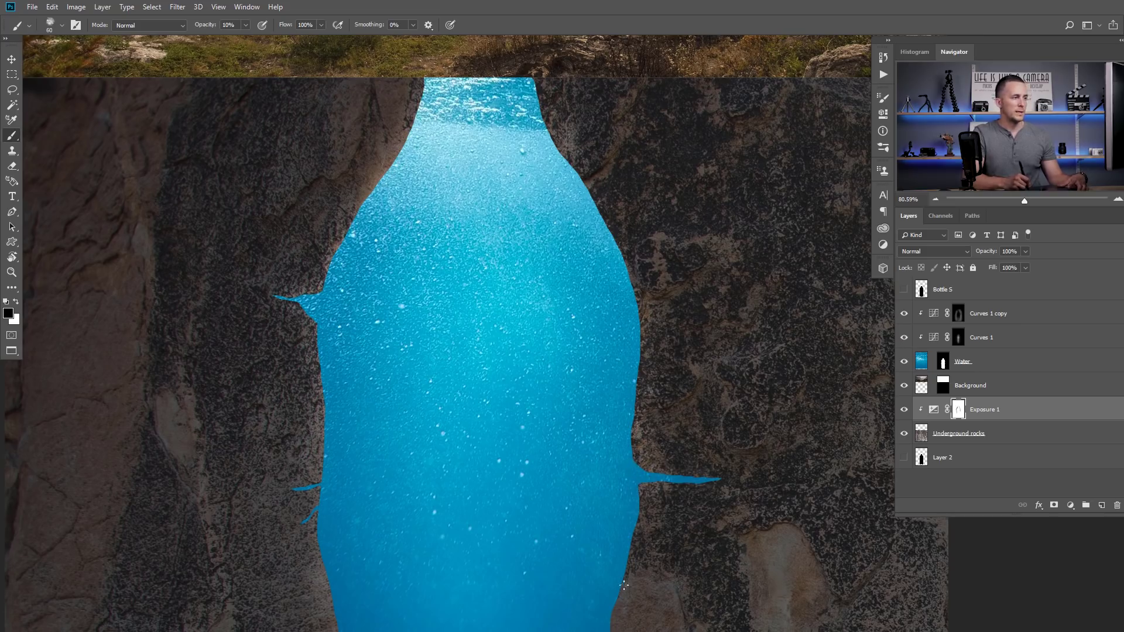
pyautogui.moveTo(609, 587); pyautogui.dragTo(637, 295)
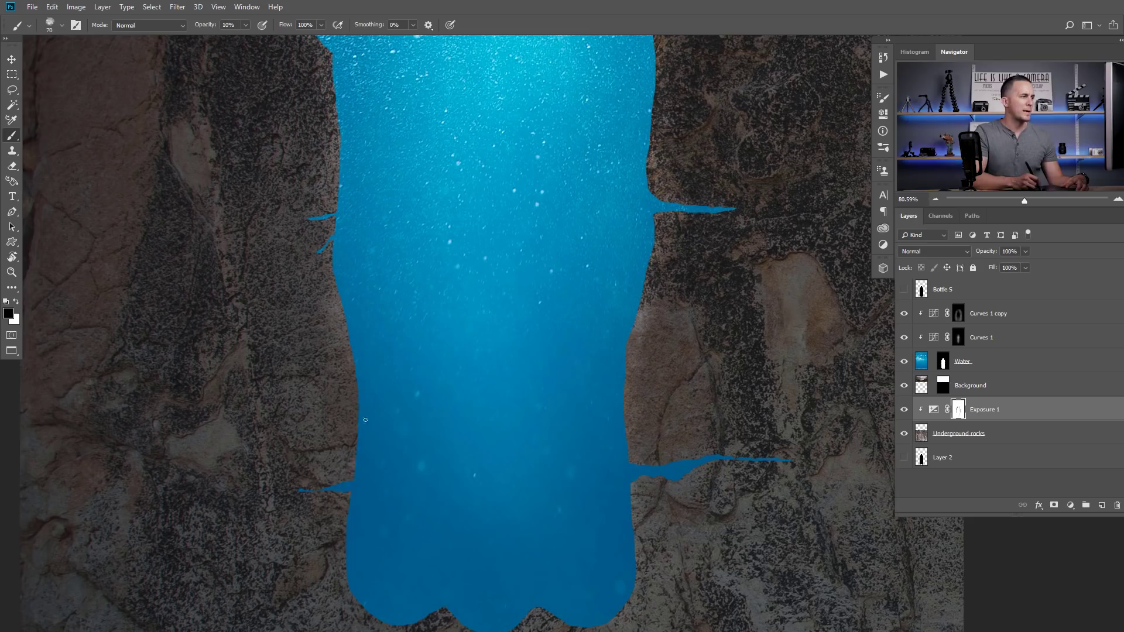
# Lighten the rock around the cracks and the bottle's lower edges on the Exposure 1 mask with a 45 px black brush
pyautogui.press('[')
pyautogui.press('[')
pyautogui.press('[')
pyautogui.moveTo(332, 153); pyautogui.dragTo(324, 371)
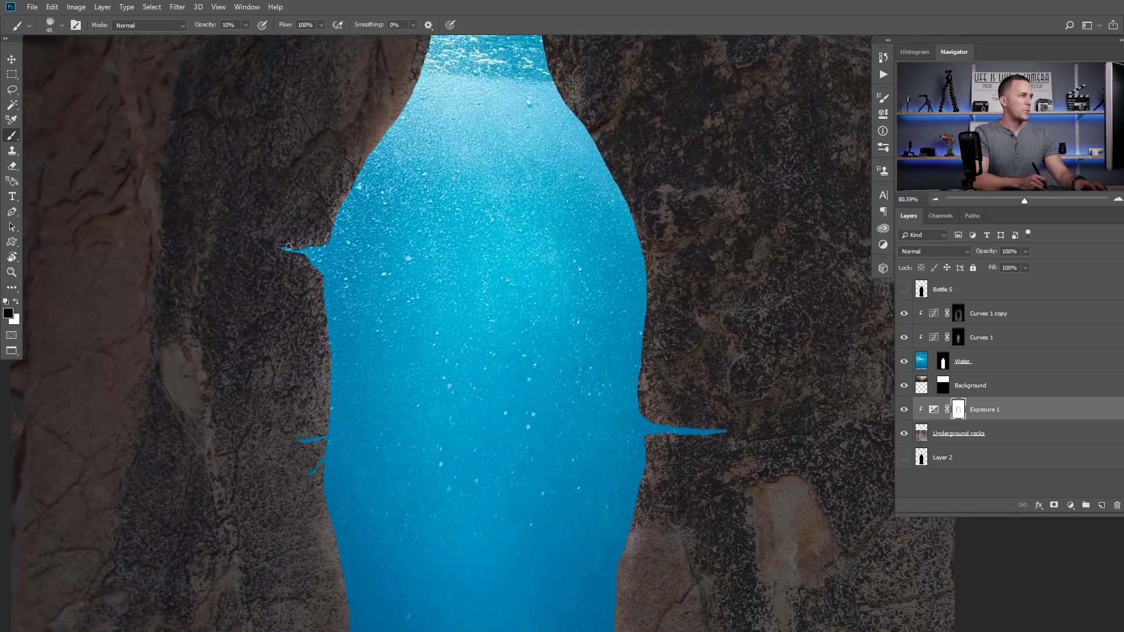
pyautogui.moveTo(325, 247); pyautogui.dragTo(316, 327)
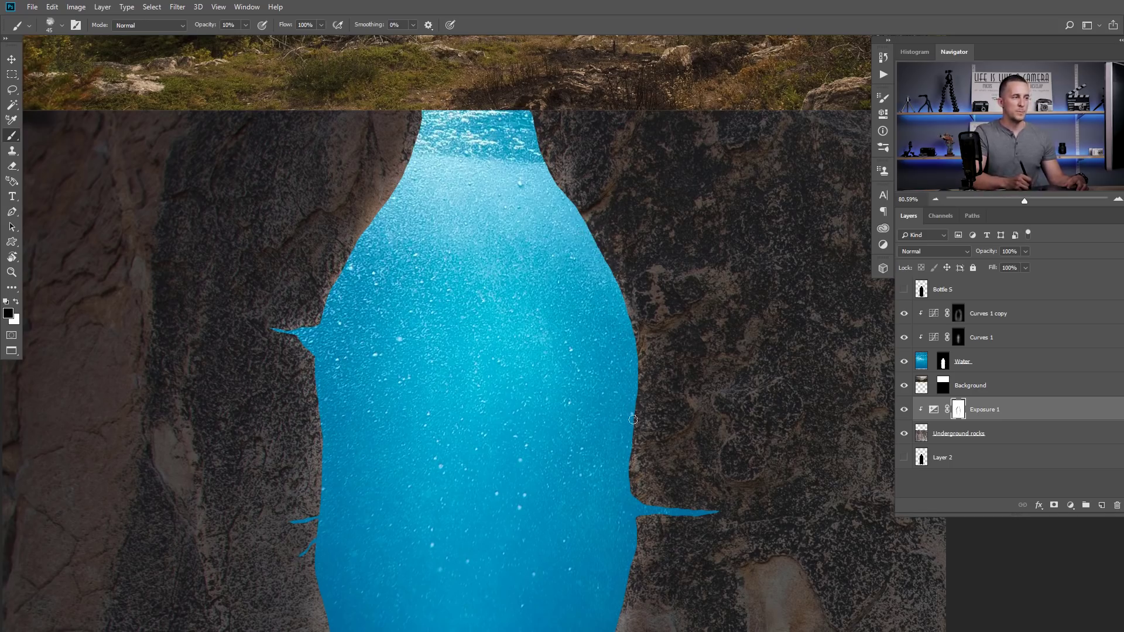
# Compare the whole composite with the Exposure 1 mask disabled and enabled
pyautogui.scroll(-5, 621, 351)
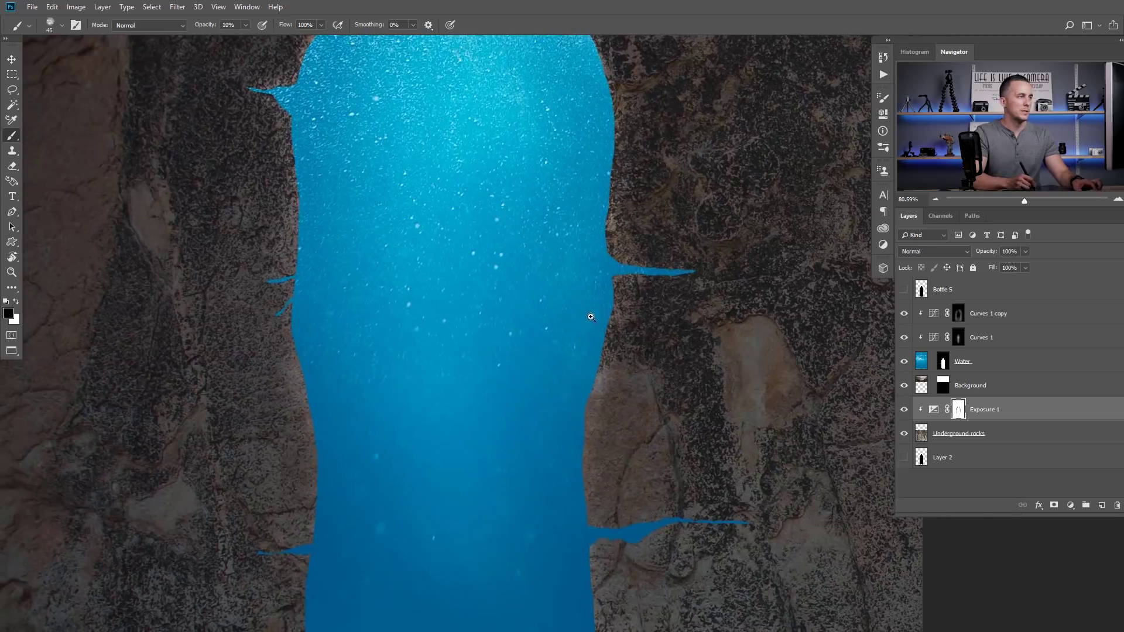
pyautogui.scroll(-10, 590, 317)
pyautogui.keyDown('shift'); pyautogui.click(961, 411); pyautogui.keyUp('shift')
pyautogui.keyDown('shift'); pyautogui.click(959, 411); pyautogui.keyUp('shift')
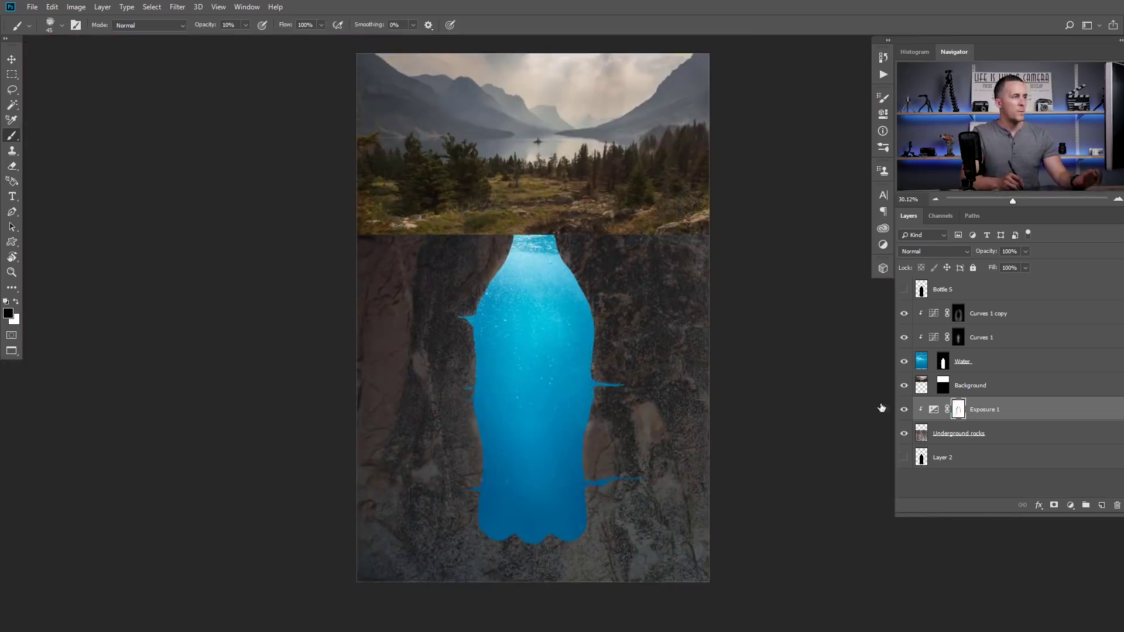
pyautogui.keyDown('shift'); pyautogui.click(959, 413); pyautogui.keyUp('shift')
pyautogui.keyDown('shift'); pyautogui.click(959, 413); pyautogui.keyUp('shift')
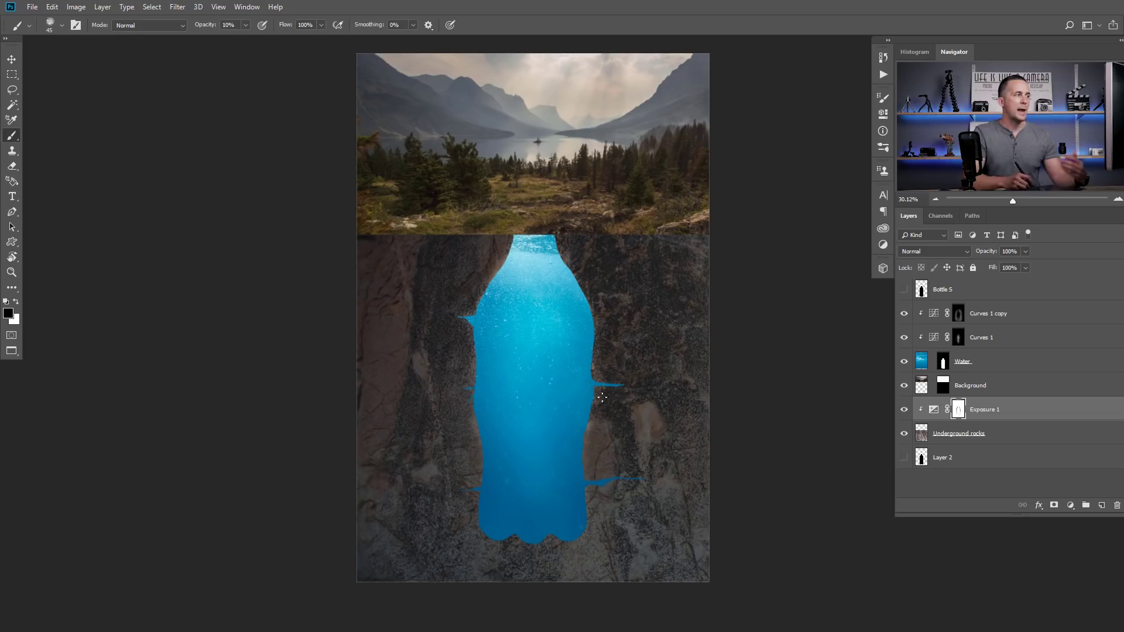
# Add a Solid Color fill in cyan #1dbfdc sampled from the water, clip it to the Underground rocks layer, and invert its mask to black
pyautogui.scroll(3, 530, 301)
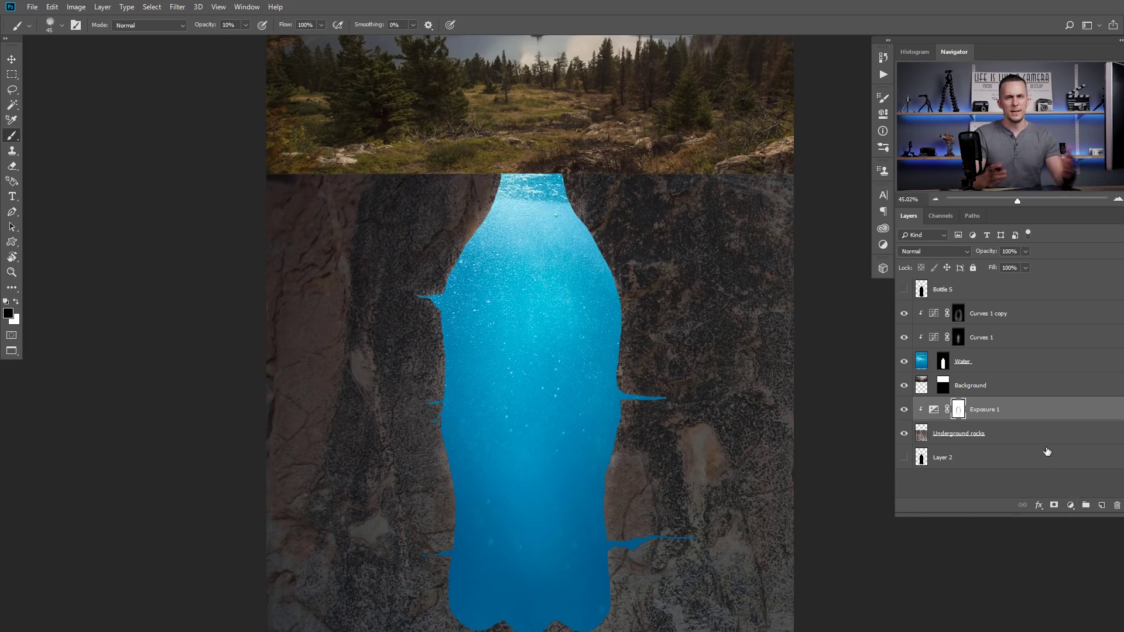
pyautogui.click(1071, 505)
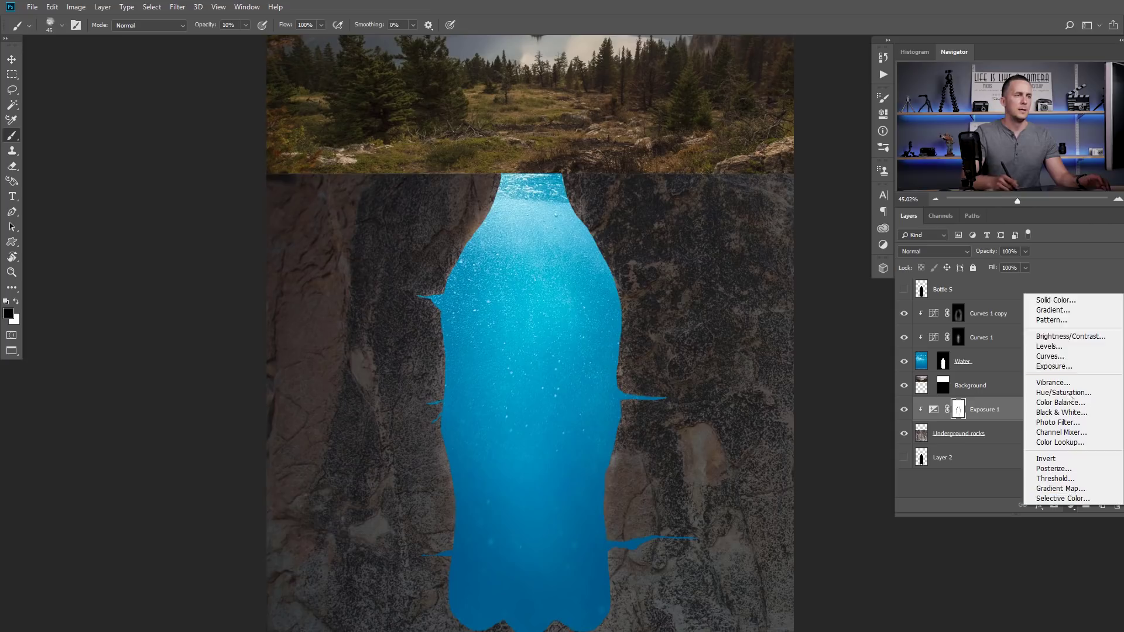
pyautogui.click(1061, 301)
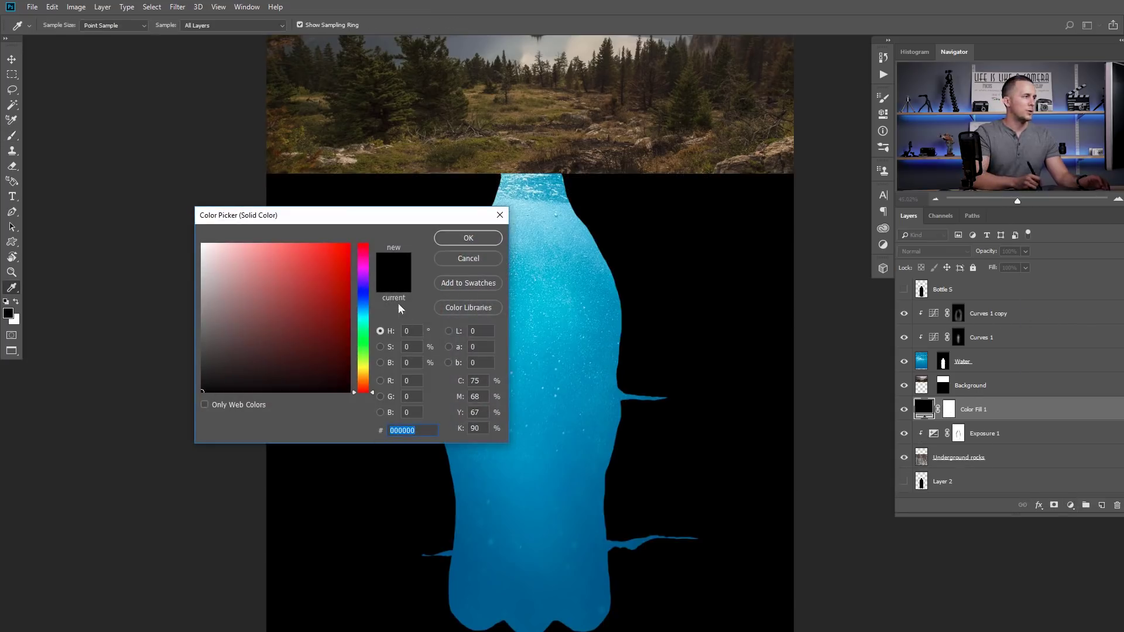
pyautogui.click(363, 307)
pyautogui.click(551, 309)
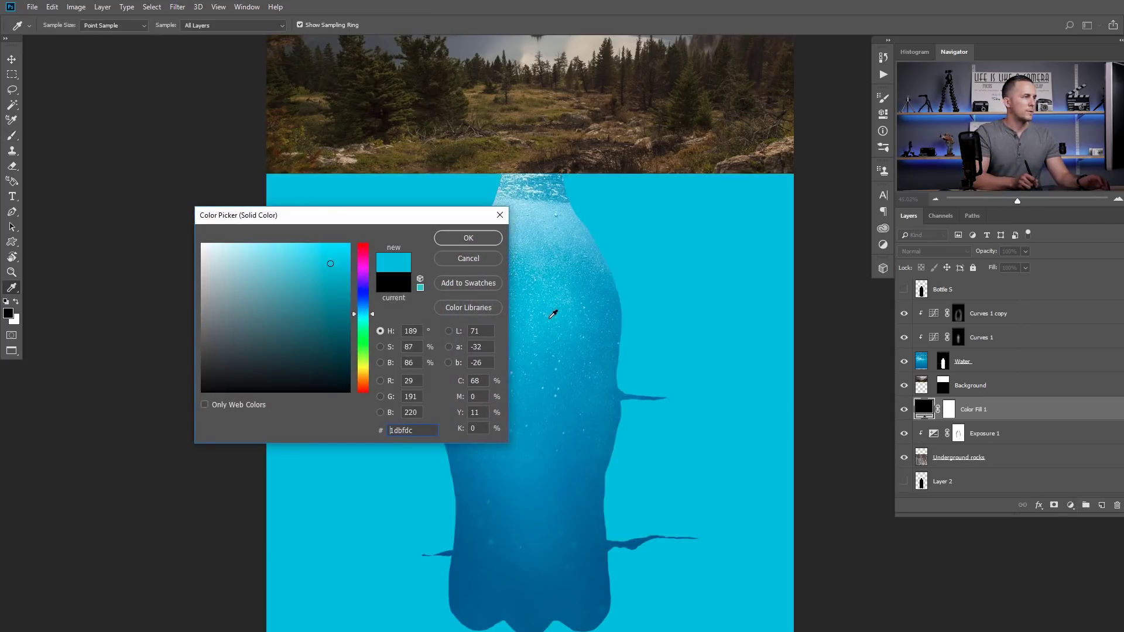
pyautogui.click(469, 237)
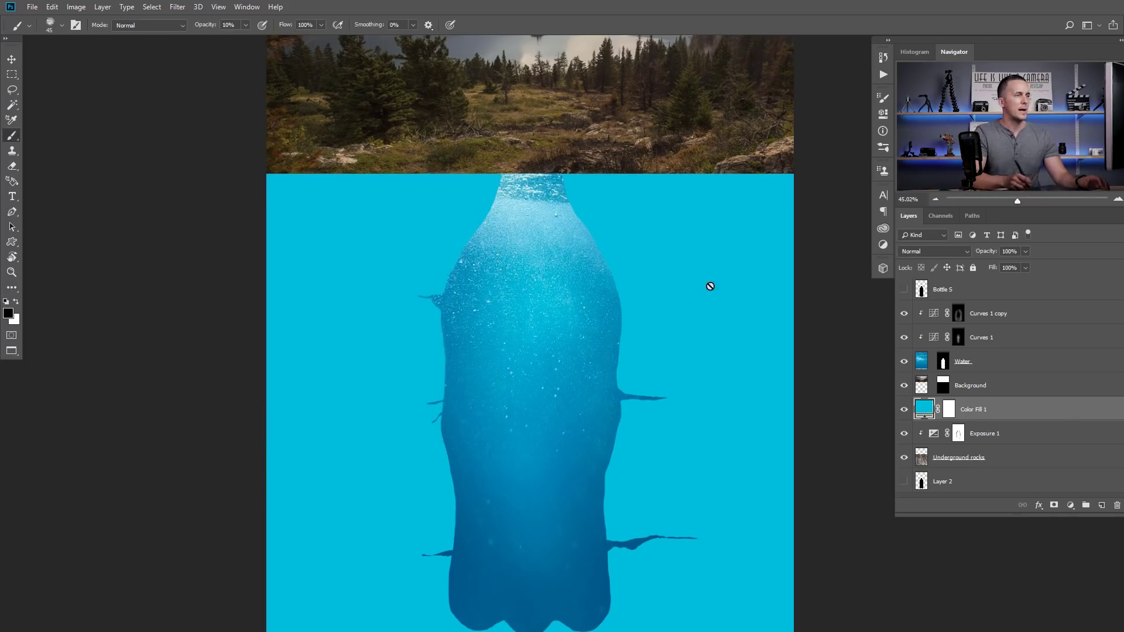
pyautogui.keyDown('alt'); pyautogui.click(930, 420); pyautogui.keyUp('alt')
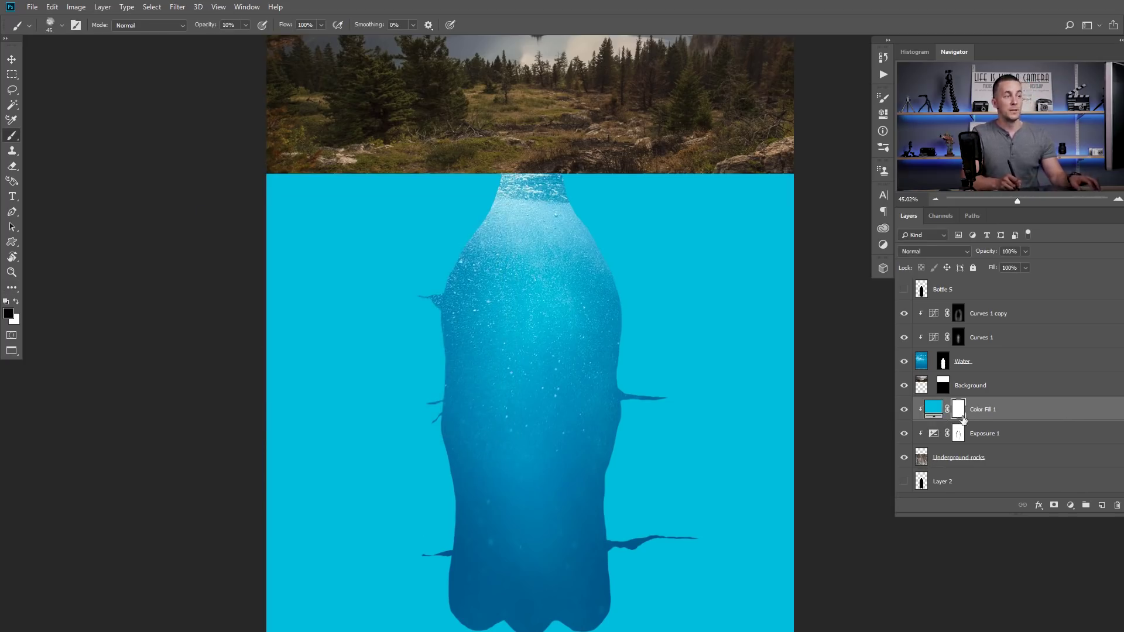
pyautogui.hotkey('ctrl', 'i')
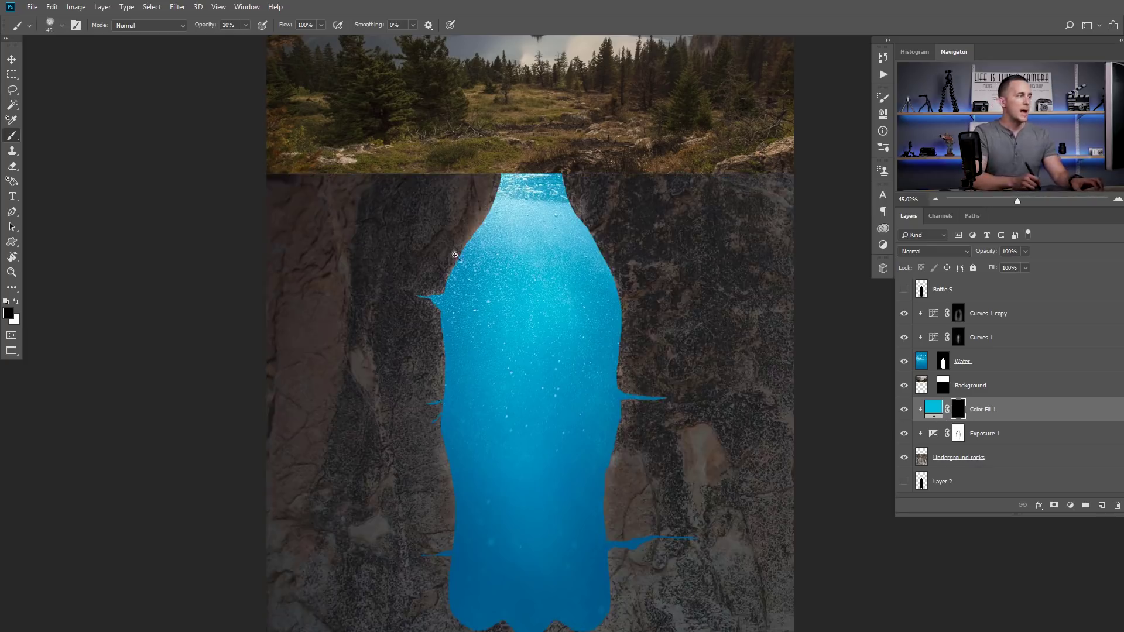
# Paint white on the Color Fill 1 mask at 10% opacity along both bottle edges for a cyan rim glow, enlarging the brush to 150 px
pyautogui.scroll(2, 455, 255)
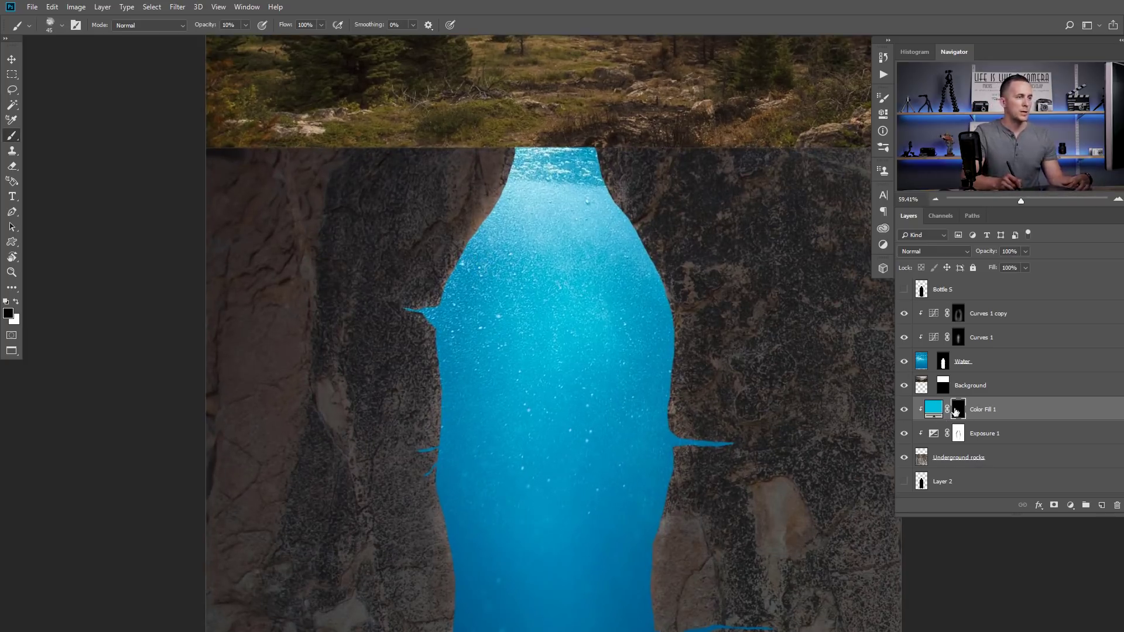
pyautogui.press('x')
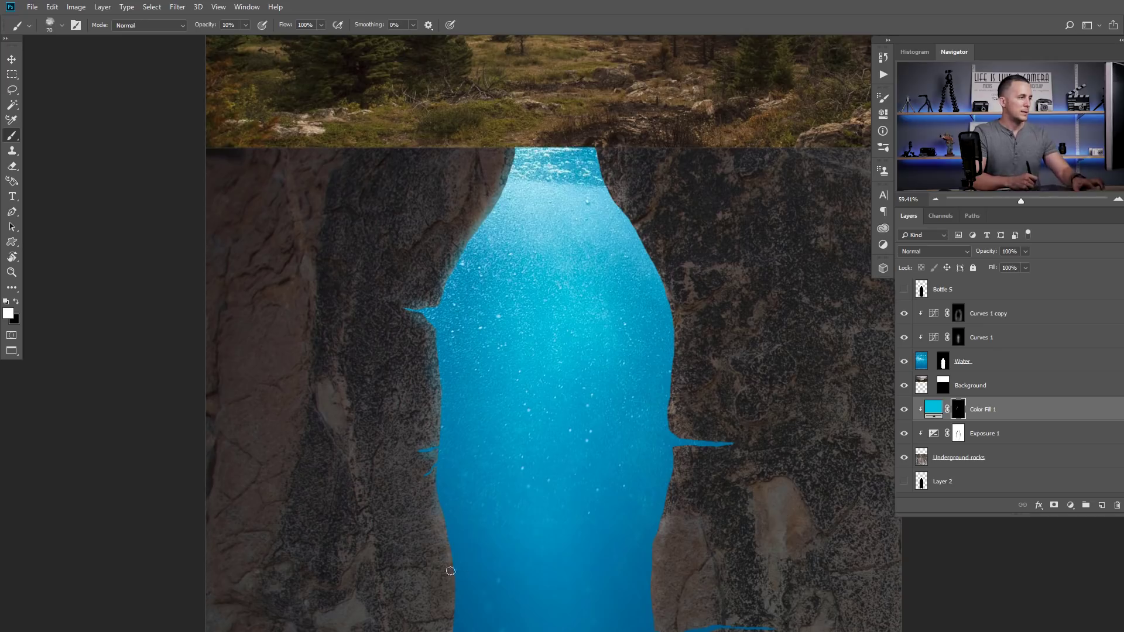
pyautogui.scroll(-5, 433, 427)
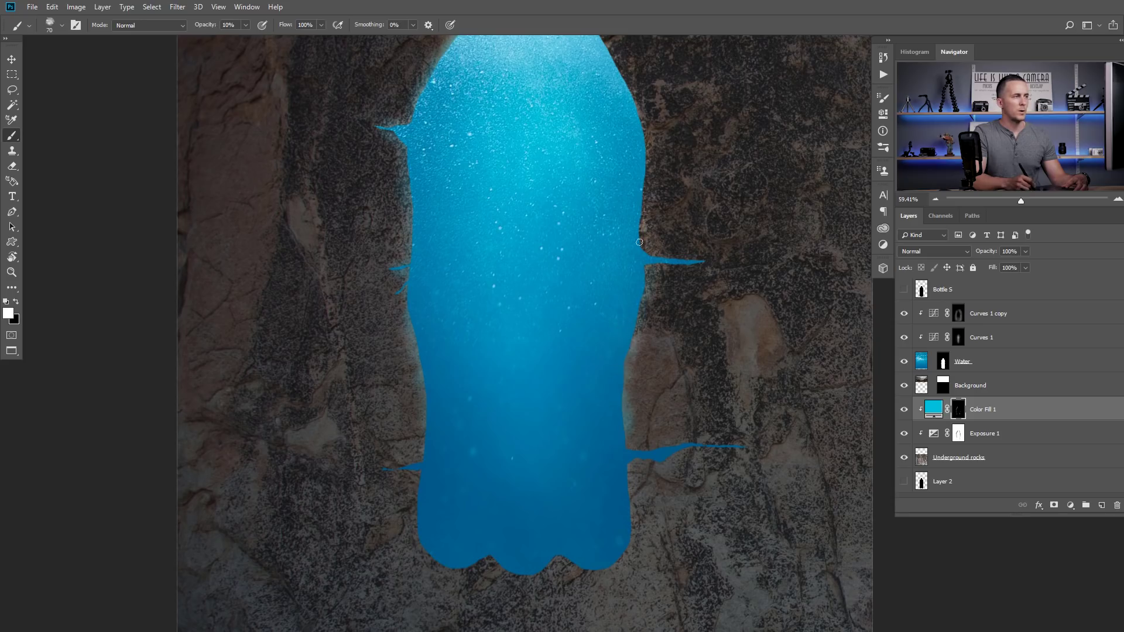
pyautogui.moveTo(601, 244); pyautogui.dragTo(588, 430)
pyautogui.press(']')
pyautogui.press(']')
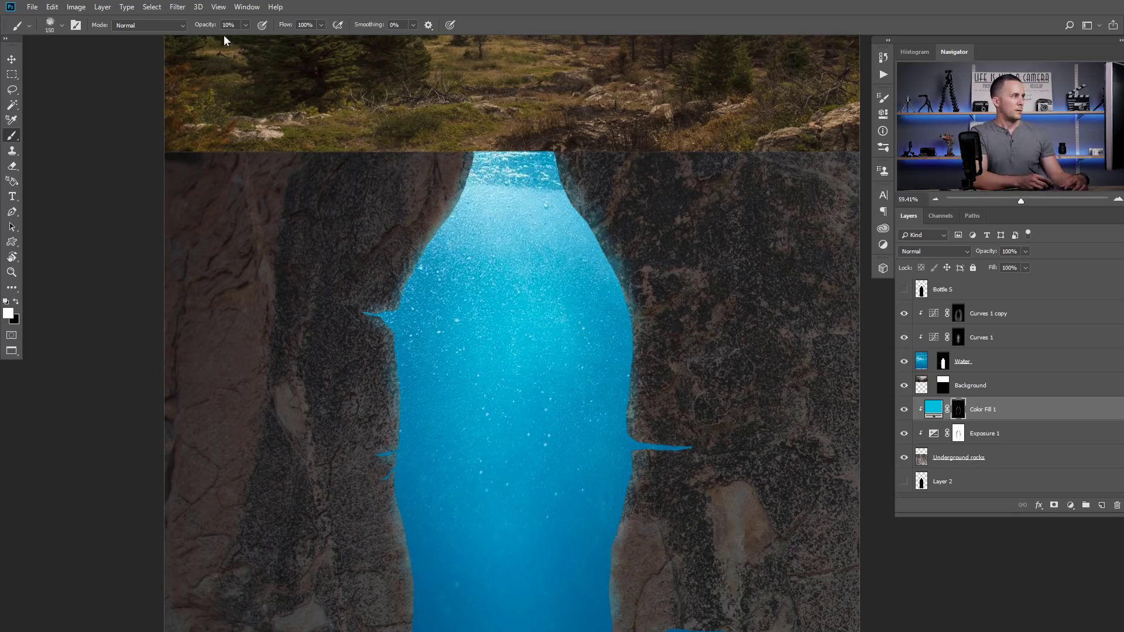
# Paint white on the Color Fill 1 mask at 5% opacity with a 500 px brush, spreading a wider cyan glow over the rock around the bottle
pyautogui.press('0')
pyautogui.press('5')
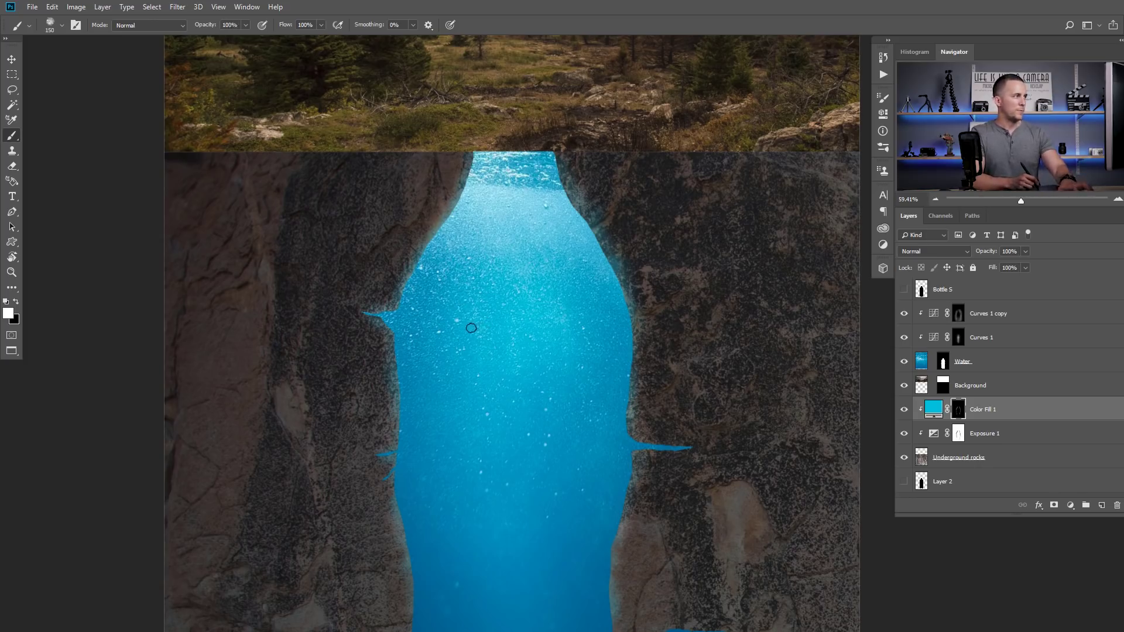
pyautogui.press(']')
pyautogui.press(']')
pyautogui.press(']')
pyautogui.press(']')
pyautogui.press(']')
pyautogui.press(']')
pyautogui.press(']')
pyautogui.press(']')
pyautogui.press(']')
pyautogui.press(']')
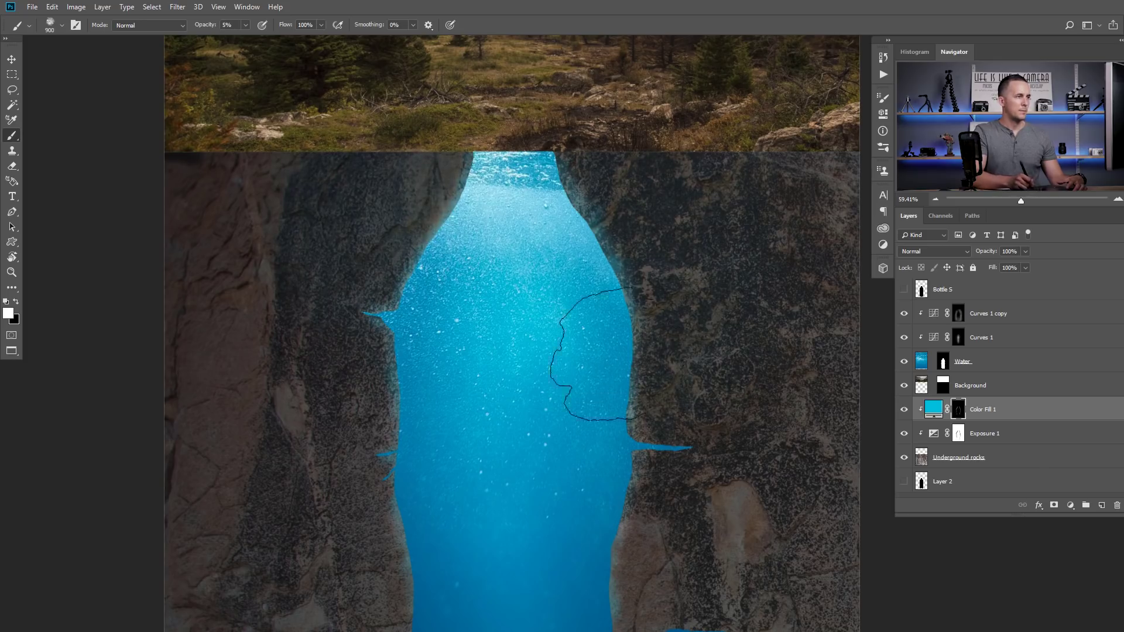
pyautogui.press('[')
pyautogui.press('[')
pyautogui.press('[')
pyautogui.press('[')
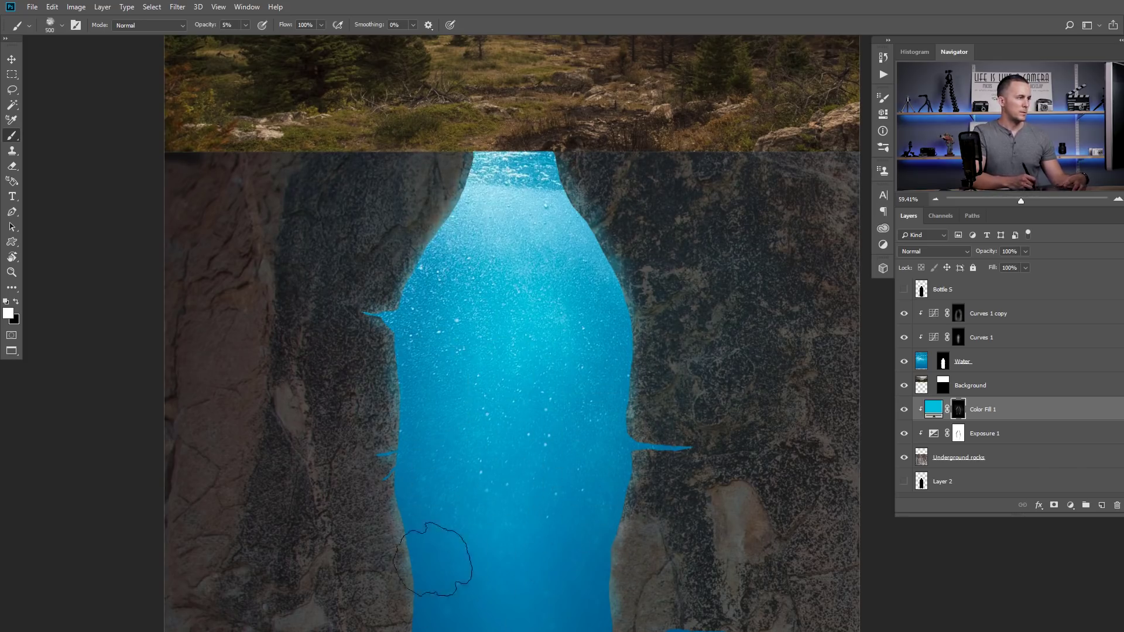
pyautogui.moveTo(440, 607); pyautogui.dragTo(425, 396)
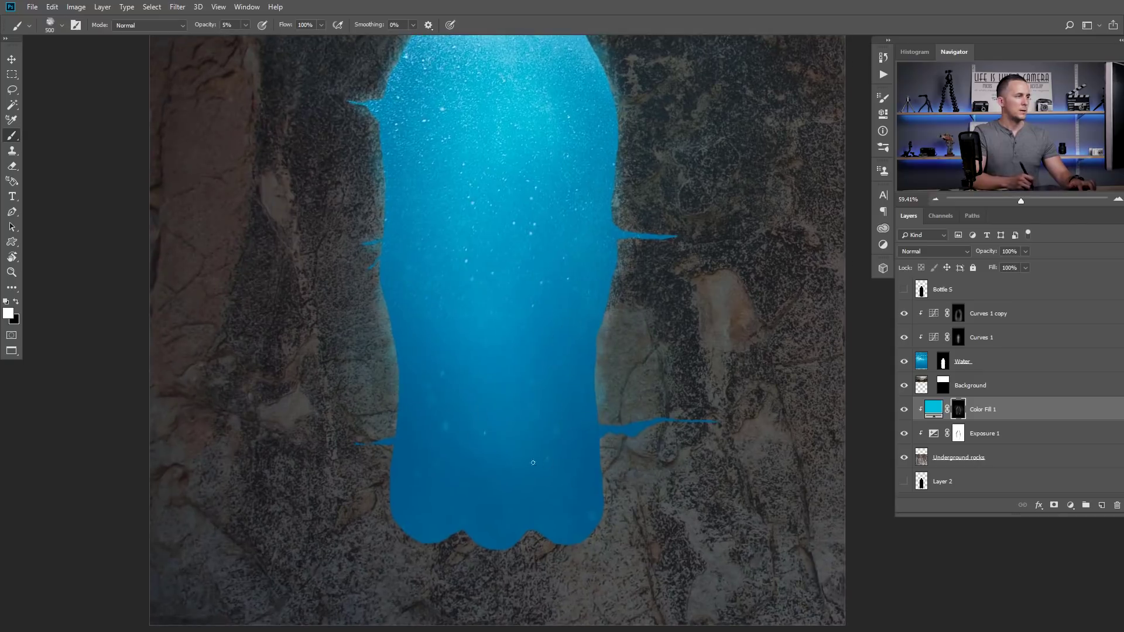
# Compare the whole composite with Color Fill 1 and the Exposure 1 mask switched off and on
pyautogui.scroll(-5, 501, 349)
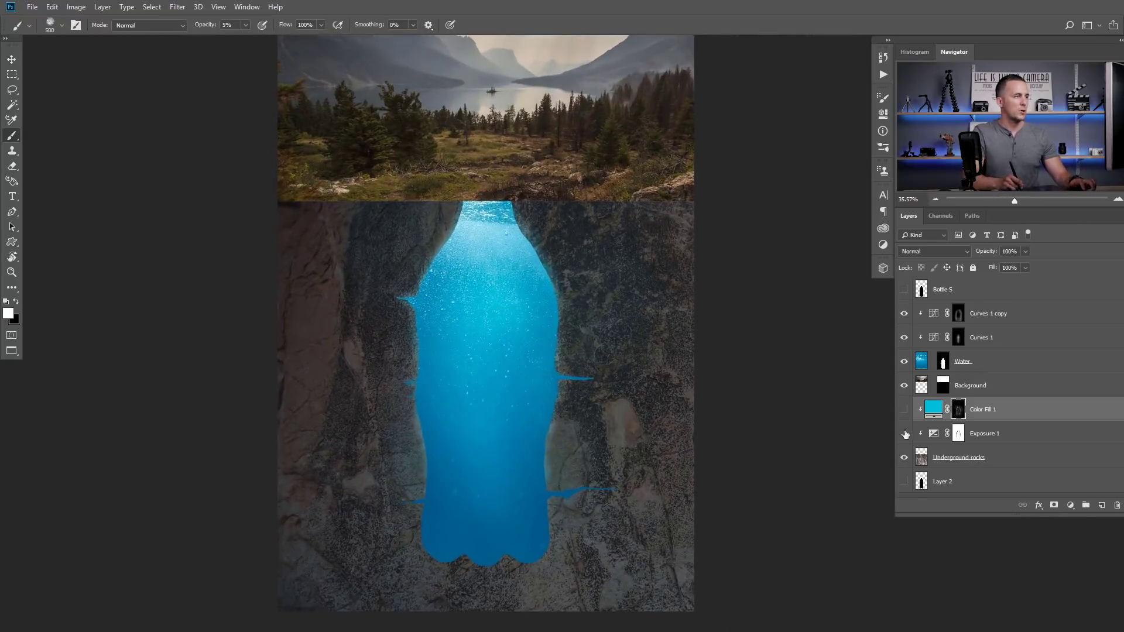
pyautogui.click(904, 433)
pyautogui.click(905, 433)
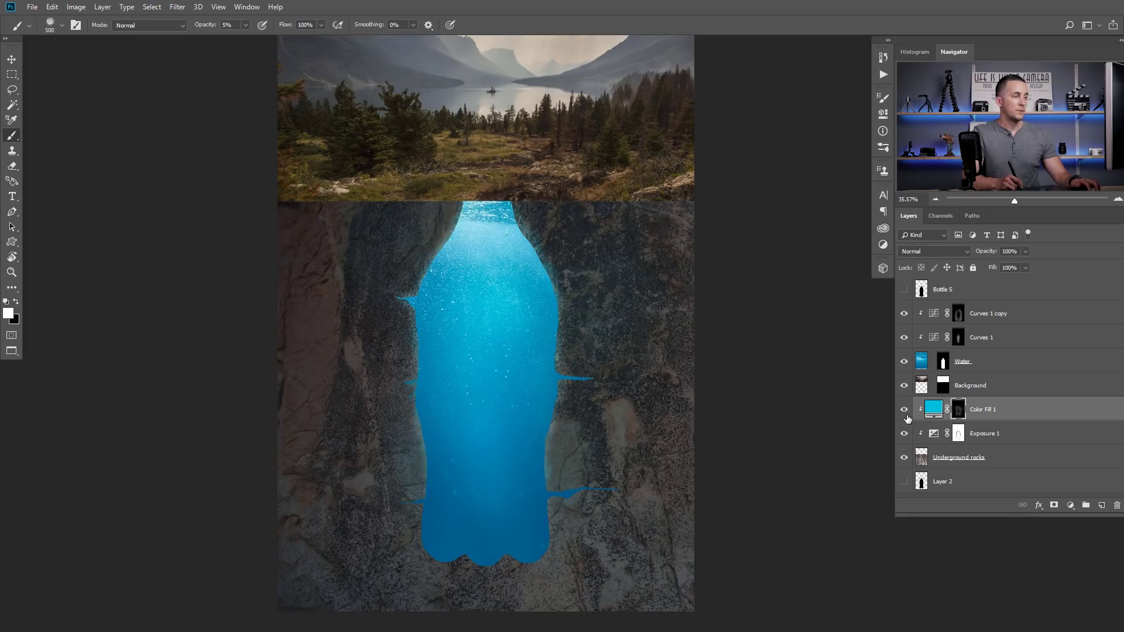
pyautogui.keyDown('shift'); pyautogui.click(957, 433); pyautogui.keyUp('shift')
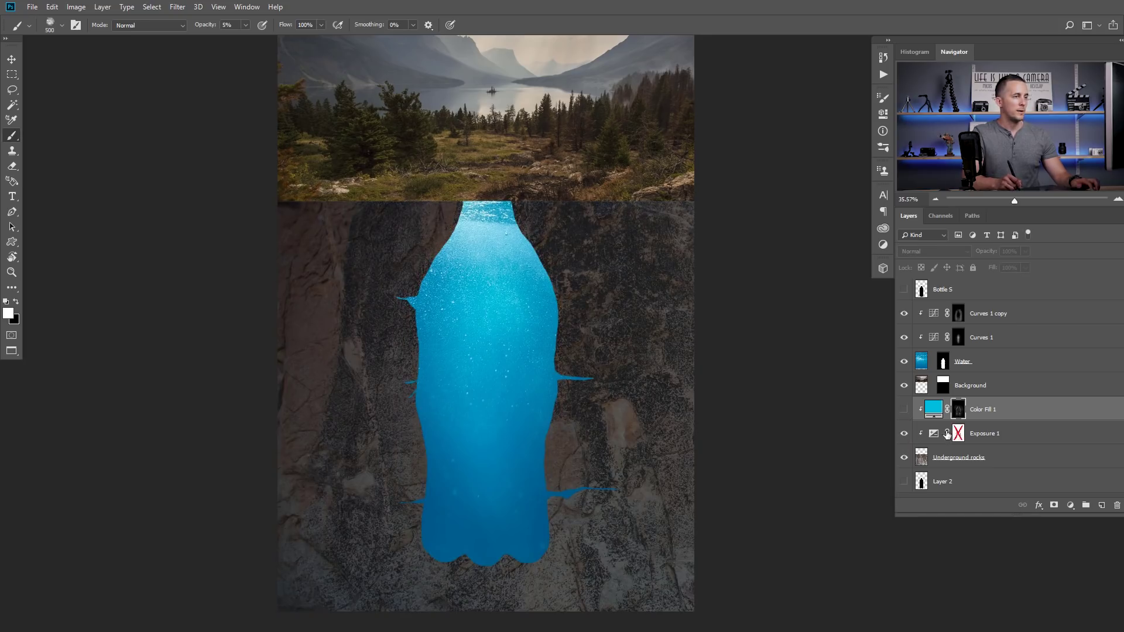
pyautogui.keyDown('shift'); pyautogui.click(957, 433); pyautogui.keyUp('shift')
pyautogui.click(905, 410)
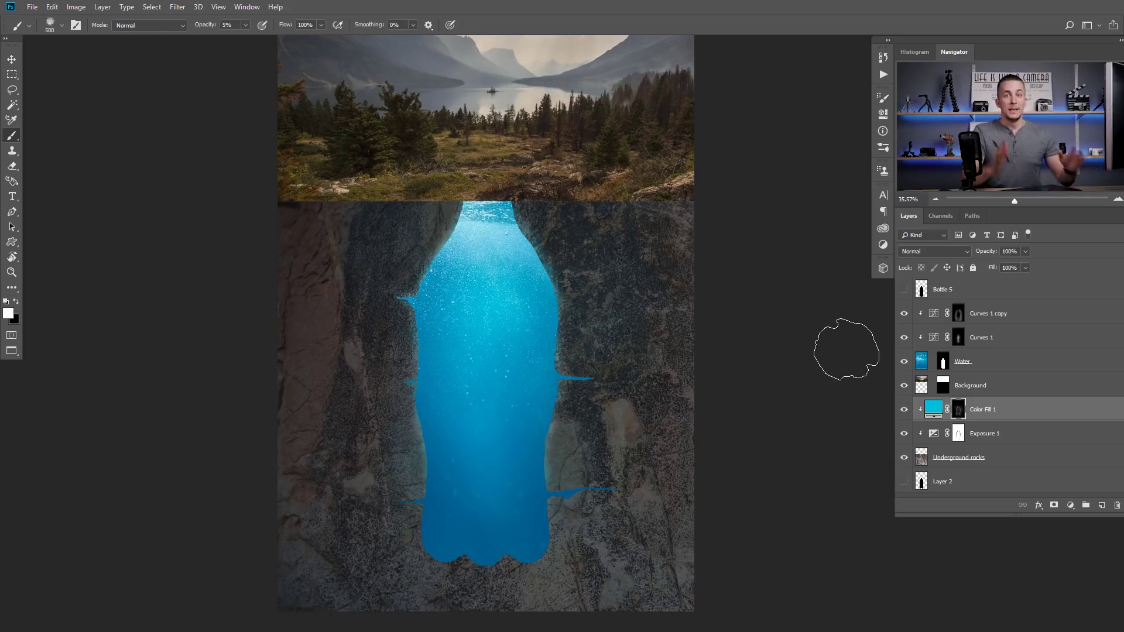
# Hide the small lower crack fragment on the bottle's left edge by painting black on the Water mask with a hard round brush at 100% opacity
pyautogui.moveTo(432, 244)
pyautogui.mouseDown()
pyautogui.moveTo(476, 264)
pyautogui.moveTo(480, 281)
pyautogui.moveTo(427, 301)
pyautogui.moveTo(755, 290)
pyautogui.mouseUp()
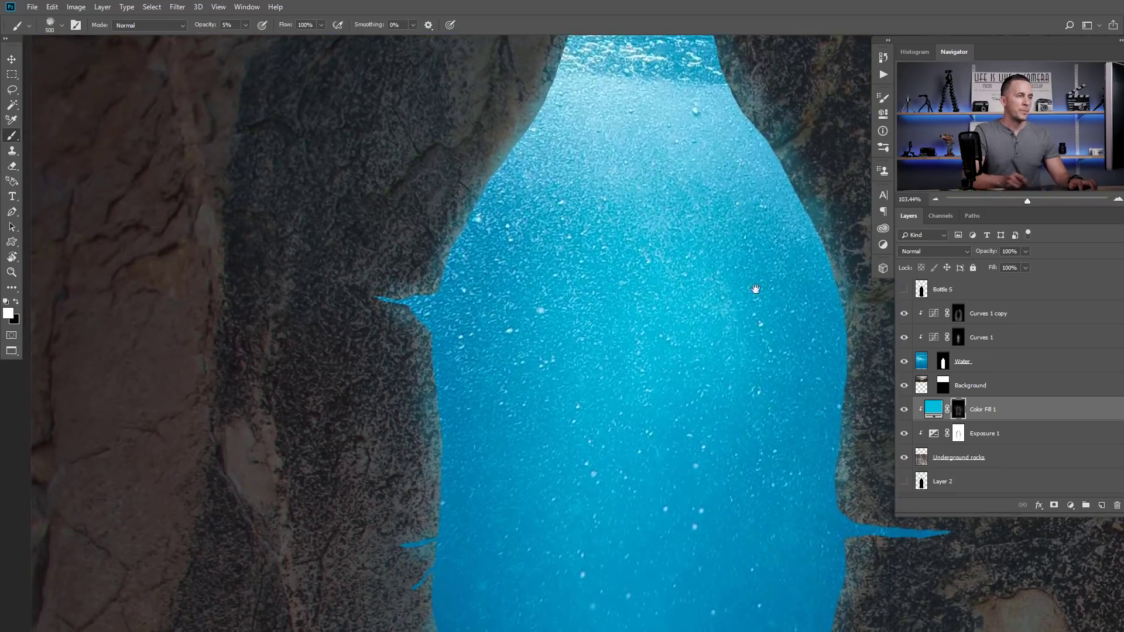
pyautogui.scroll(-5, 540, 352)
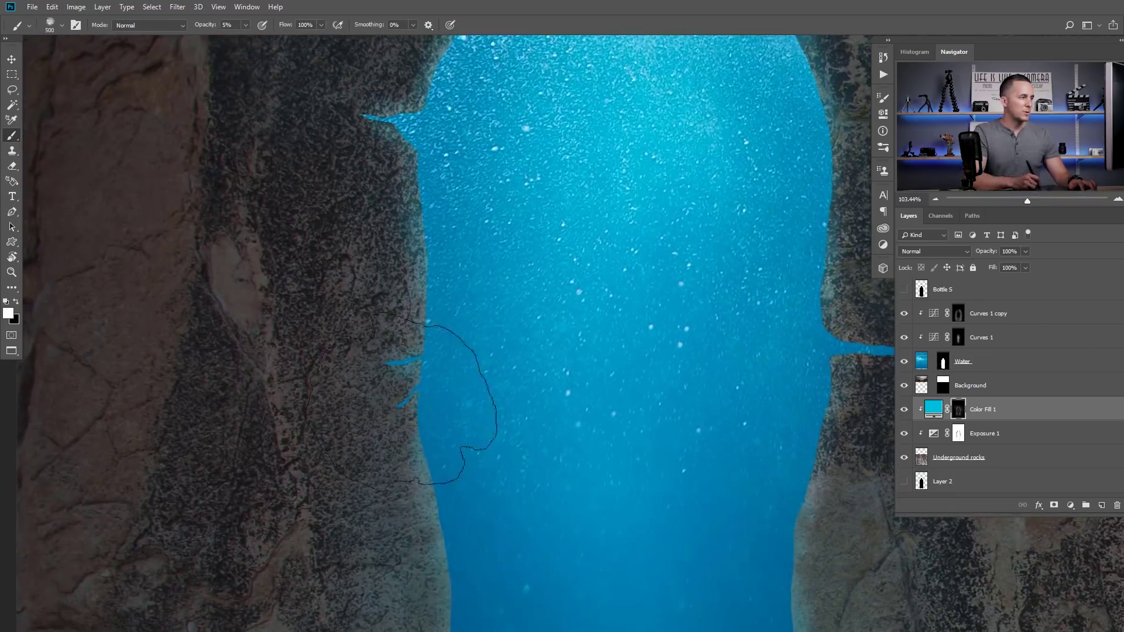
pyautogui.click(944, 365)
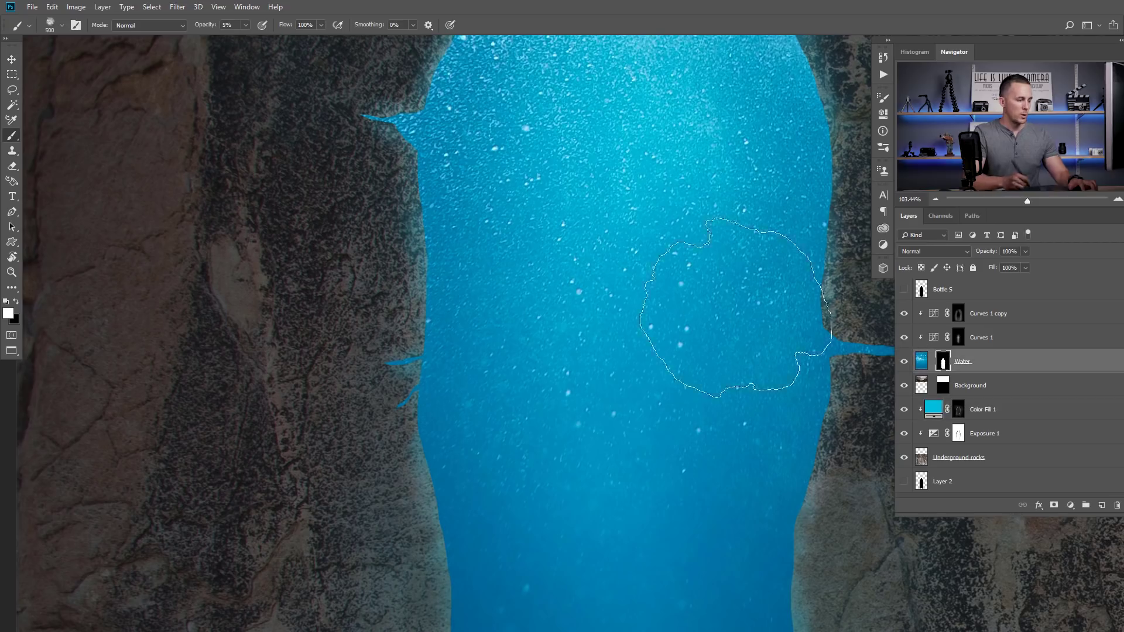
pyautogui.press('v')
pyautogui.rightClick(443, 359)
pyautogui.click(571, 358)
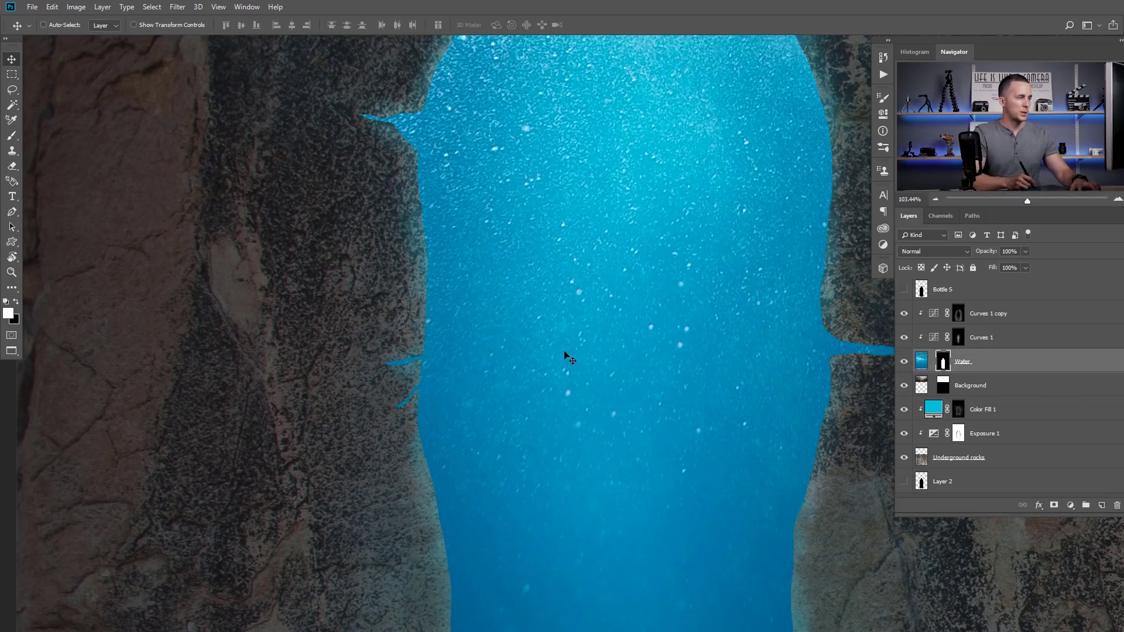
pyautogui.press('b')
pyautogui.rightClick(572, 356)
pyautogui.click(683, 378)
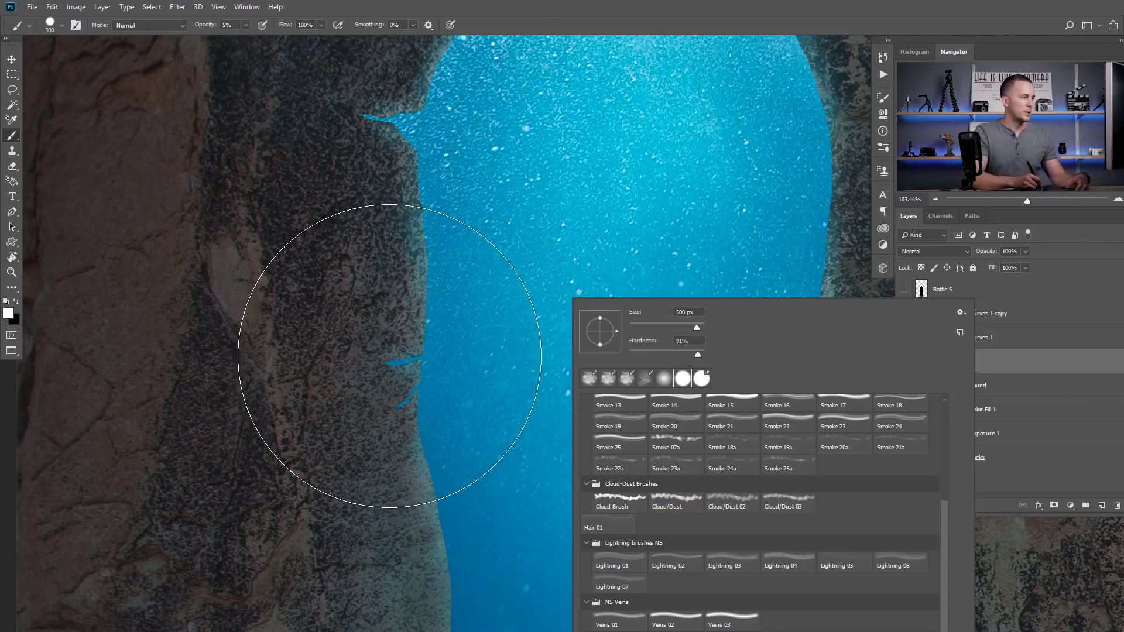
pyautogui.press('Escape')
pyautogui.press('[')
pyautogui.press('0')
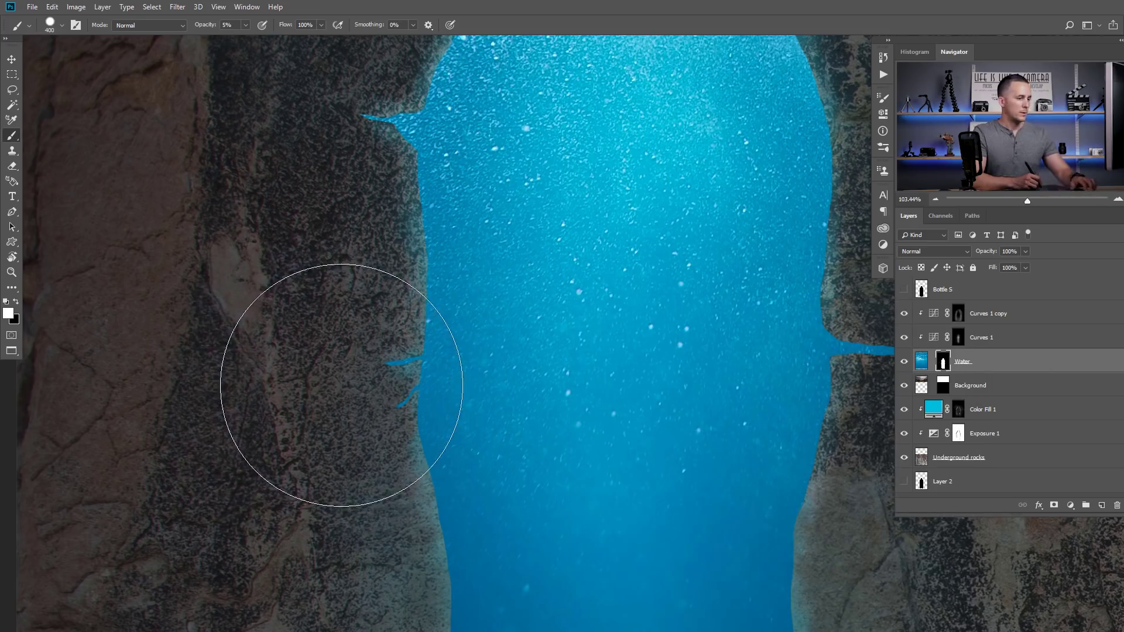
pyautogui.press('[')
pyautogui.press('[')
pyautogui.press('[')
pyautogui.press('[')
pyautogui.press('[')
pyautogui.press('[')
pyautogui.press('[')
pyautogui.press('[')
pyautogui.press('[')
pyautogui.press('[')
pyautogui.press('[')
pyautogui.press('[')
pyautogui.press('x')
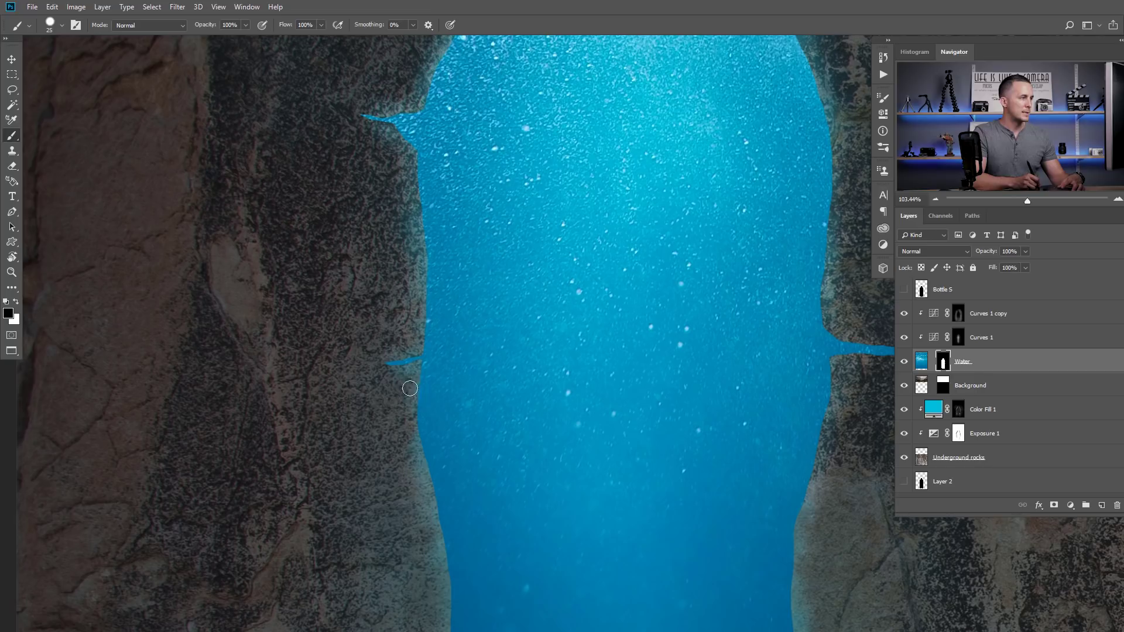
pyautogui.press('[')
pyautogui.hotkey('ctrl', '0')
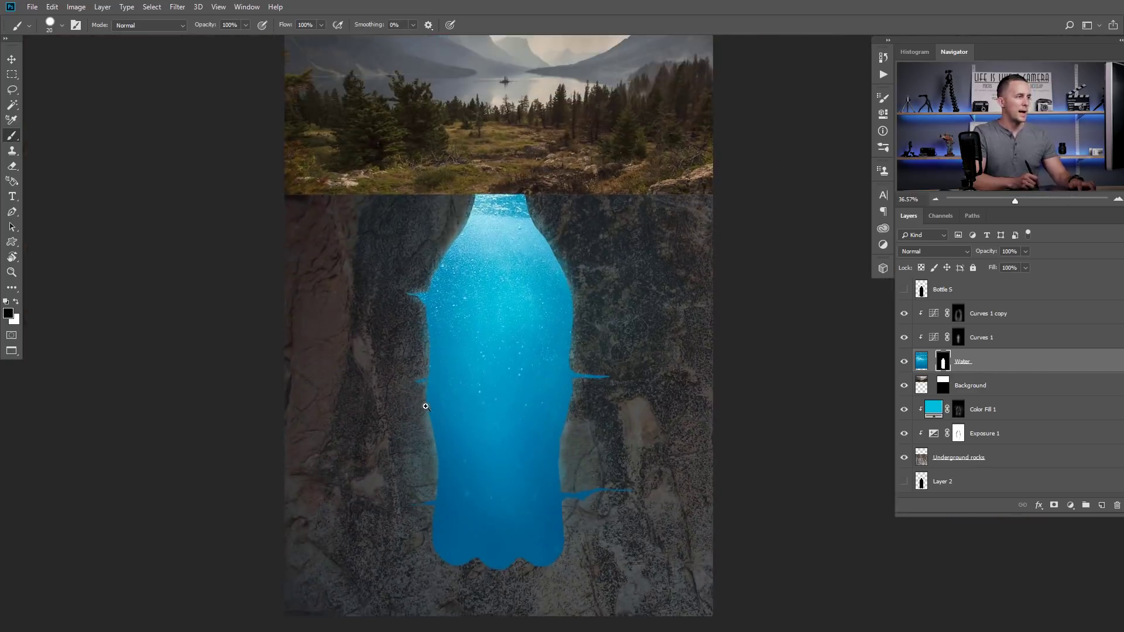
pyautogui.moveTo(418, 406)
pyautogui.mouseDown()
pyautogui.moveTo(444, 400)
pyautogui.moveTo(406, 403)
pyautogui.mouseUp()
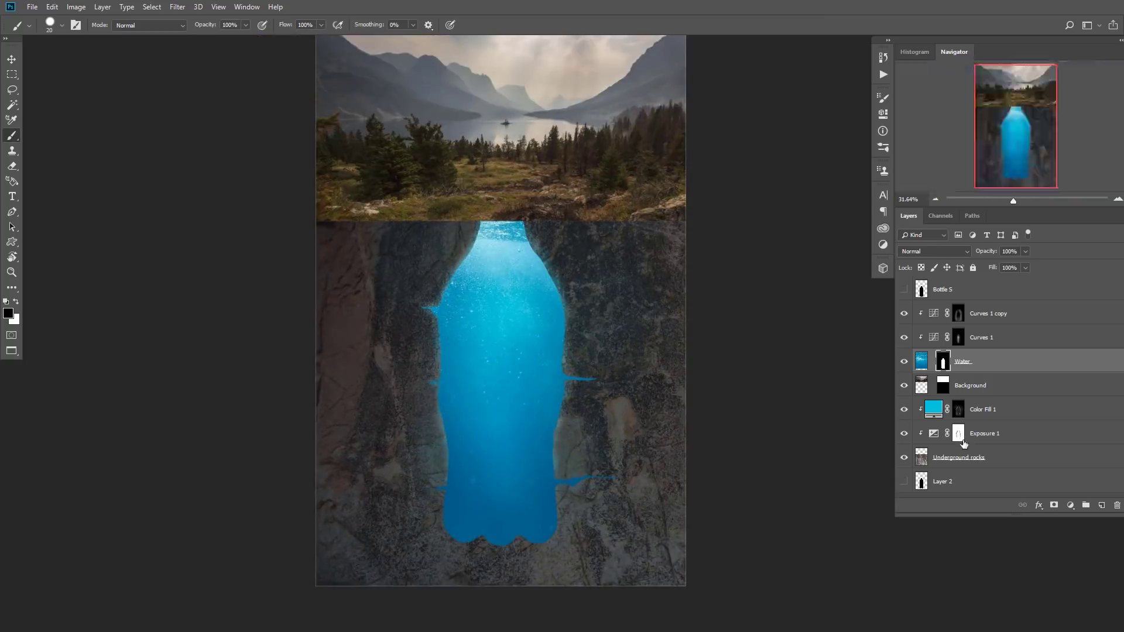
# Add a Curves adjustment above Color Fill 1 lowering input 152 to output 99, clip it to the rocks, and invert its mask to black
pyautogui.click(935, 418)
pyautogui.click(1073, 506)
pyautogui.click(1028, 359)
pyautogui.moveTo(788, 221)
pyautogui.mouseDown()
pyautogui.moveTo(803, 246)
pyautogui.moveTo(800, 235)
pyautogui.mouseUp()
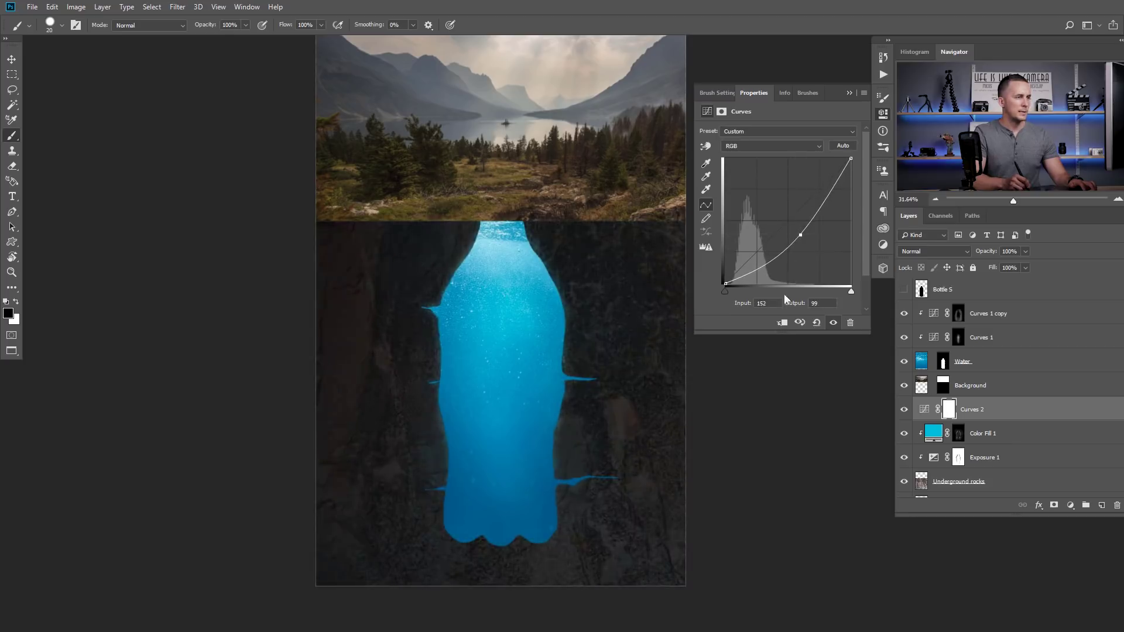
pyautogui.hotkey('ctrl', 'alt', 'g')
pyautogui.click(849, 93)
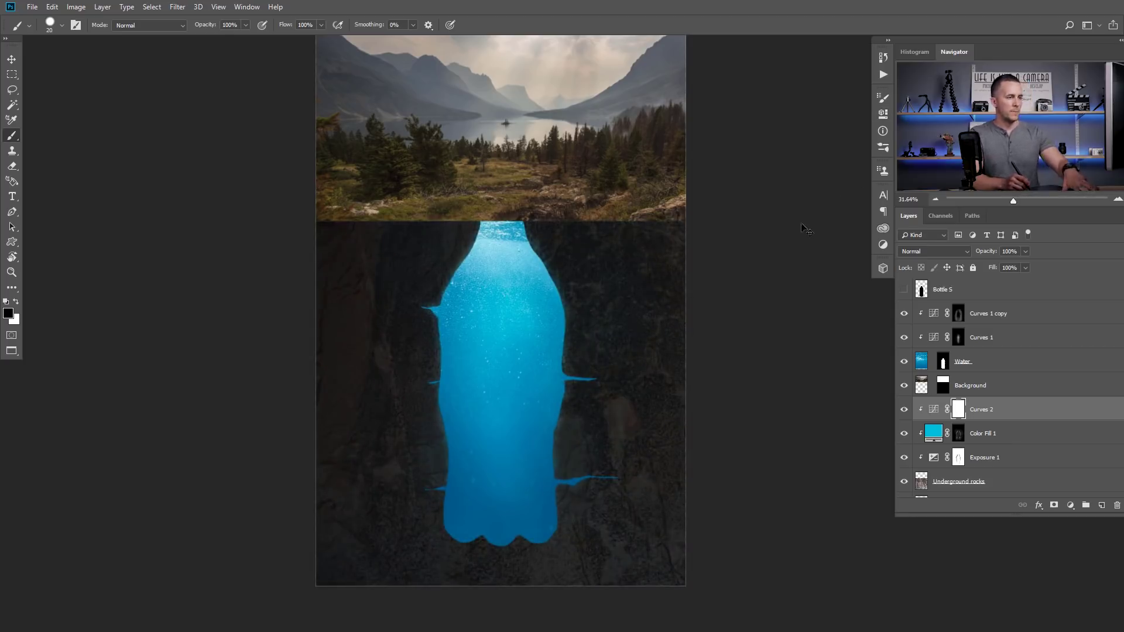
pyautogui.hotkey('ctrl', 'i')
# Darken the rock's bottom and lower sides by painting white on the Curves 2 mask with a 1000 px brush at 0% hardness and 20% opacity
pyautogui.press(']')
pyautogui.press(']')
pyautogui.press(']')
pyautogui.press(']')
pyautogui.press(']')
pyautogui.press(']')
pyautogui.press(']')
pyautogui.press(']')
pyautogui.press(']')
pyautogui.press(']')
pyautogui.press(']')
pyautogui.press(']')
pyautogui.press(']')
pyautogui.press(']')
pyautogui.press(']')
pyautogui.press(']')
pyautogui.press(']')
pyautogui.press(']')
pyautogui.press(']')
pyautogui.press(']')
pyautogui.press('x')
pyautogui.moveTo(576, 574)
pyautogui.mouseDown()
pyautogui.moveTo(423, 546)
pyautogui.moveTo(577, 575)
pyautogui.mouseUp()
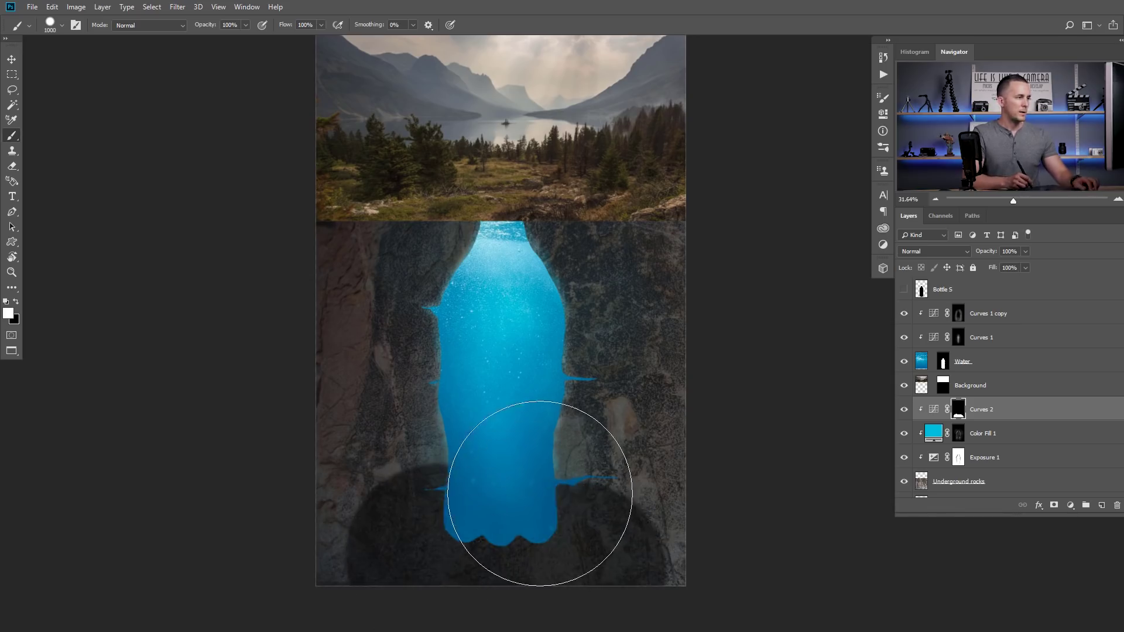
pyautogui.hotkey('ctrl', 'z')
pyautogui.rightClick(543, 481)
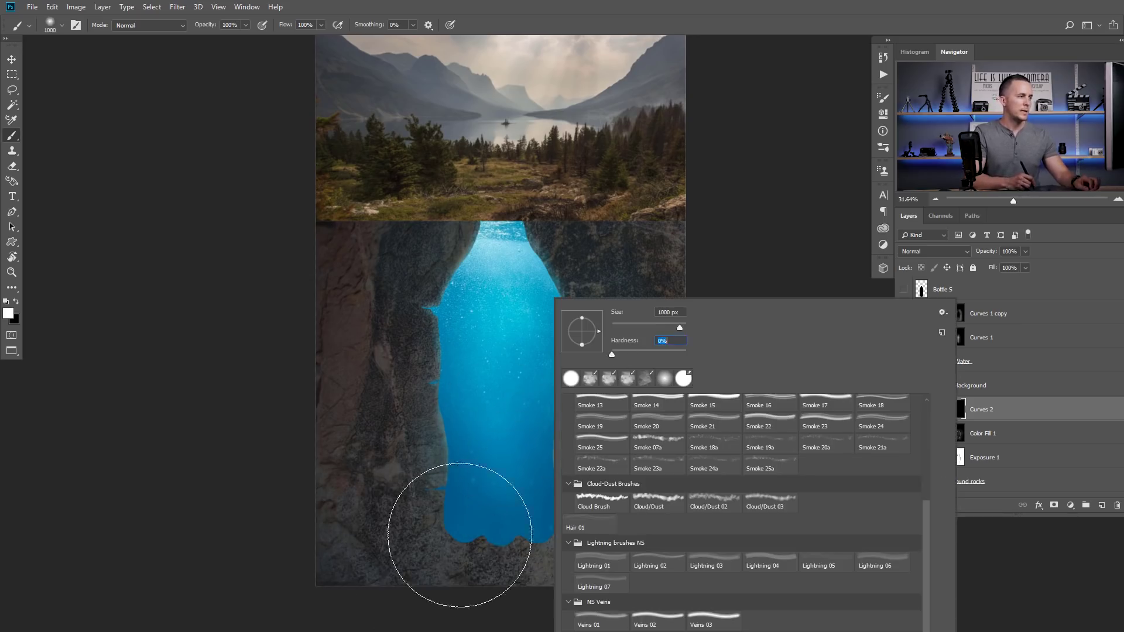
pyautogui.click(459, 527)
pyautogui.press('2')
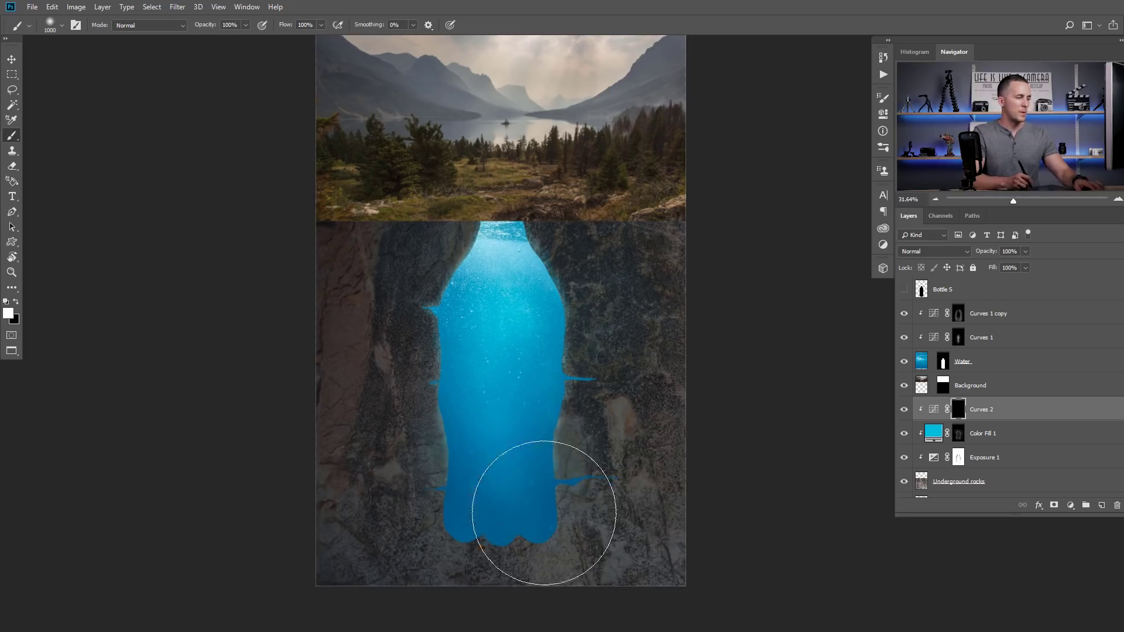
pyautogui.moveTo(360, 519)
pyautogui.mouseDown()
pyautogui.moveTo(469, 623)
pyautogui.moveTo(650, 437)
pyautogui.moveTo(498, 631)
pyautogui.mouseUp()
pyautogui.moveTo(424, 560); pyautogui.dragTo(429, 543)
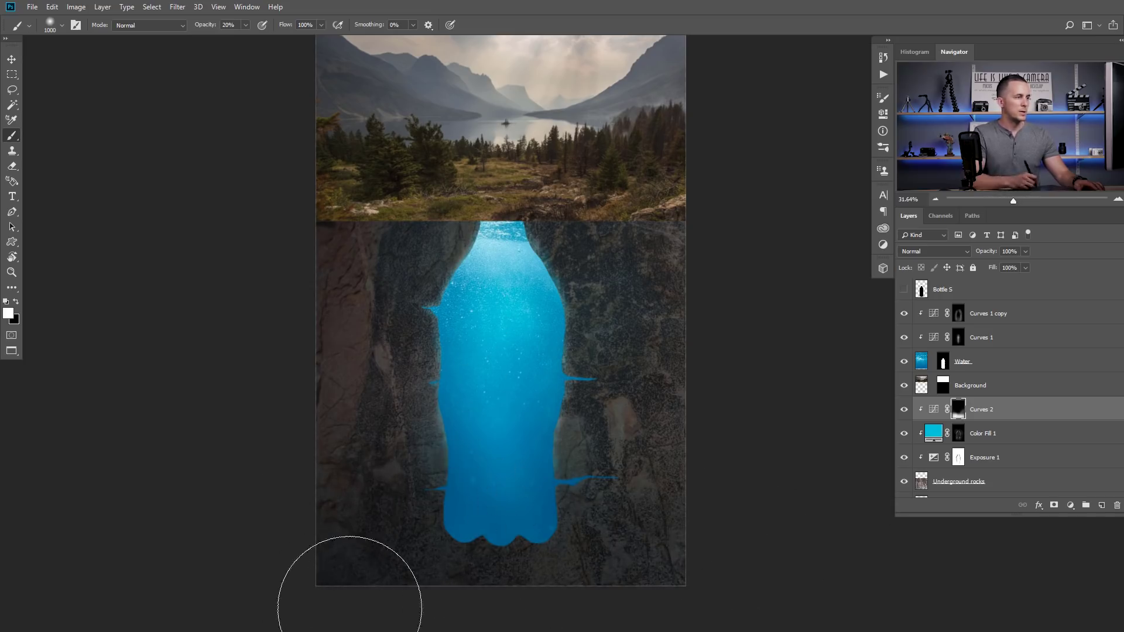
pyautogui.press('x')
pyautogui.press('x')
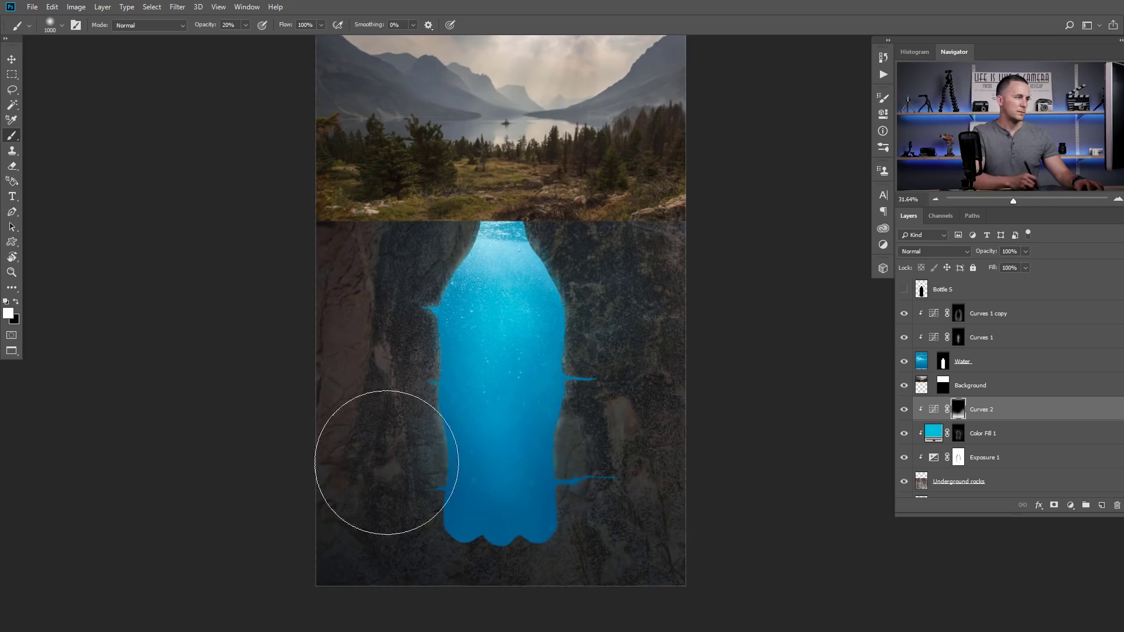
pyautogui.moveTo(538, 382); pyautogui.dragTo(526, 421)
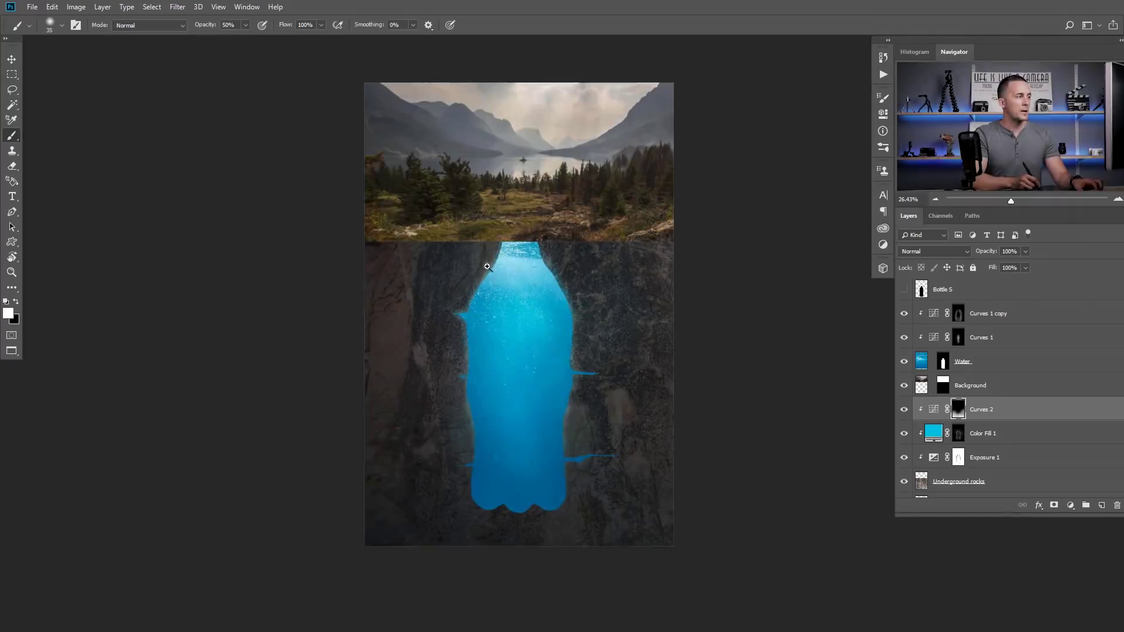
# Add a new empty layer above Curves 1 copy and clip it to the Water layer
pyautogui.scroll(5, 530, 290)
pyautogui.scroll(3, 531, 291)
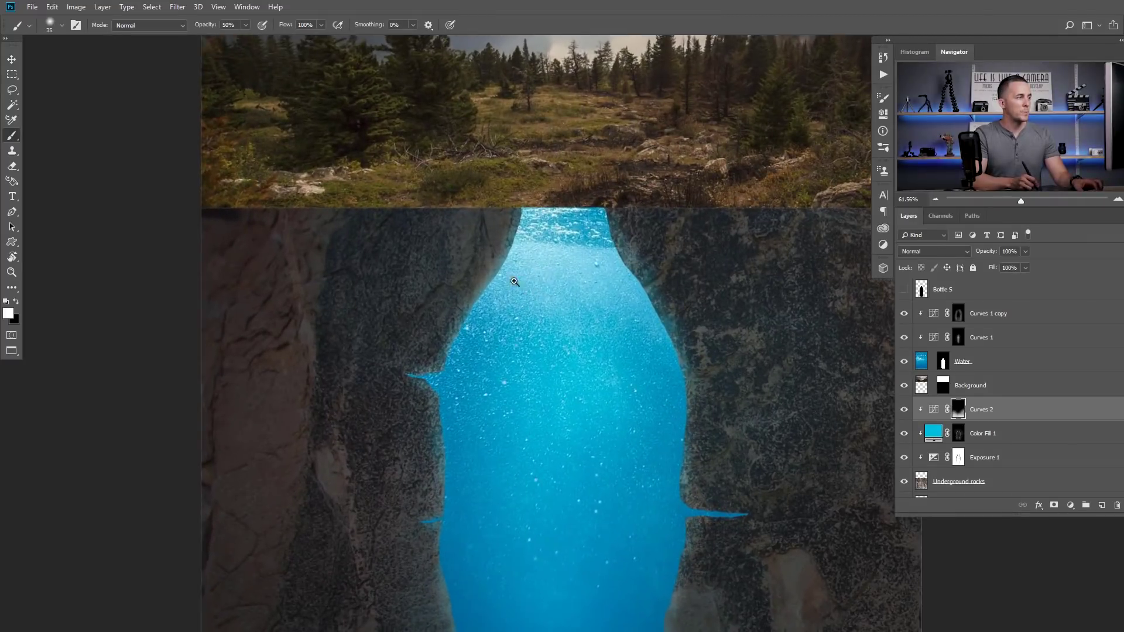
pyautogui.click(935, 321)
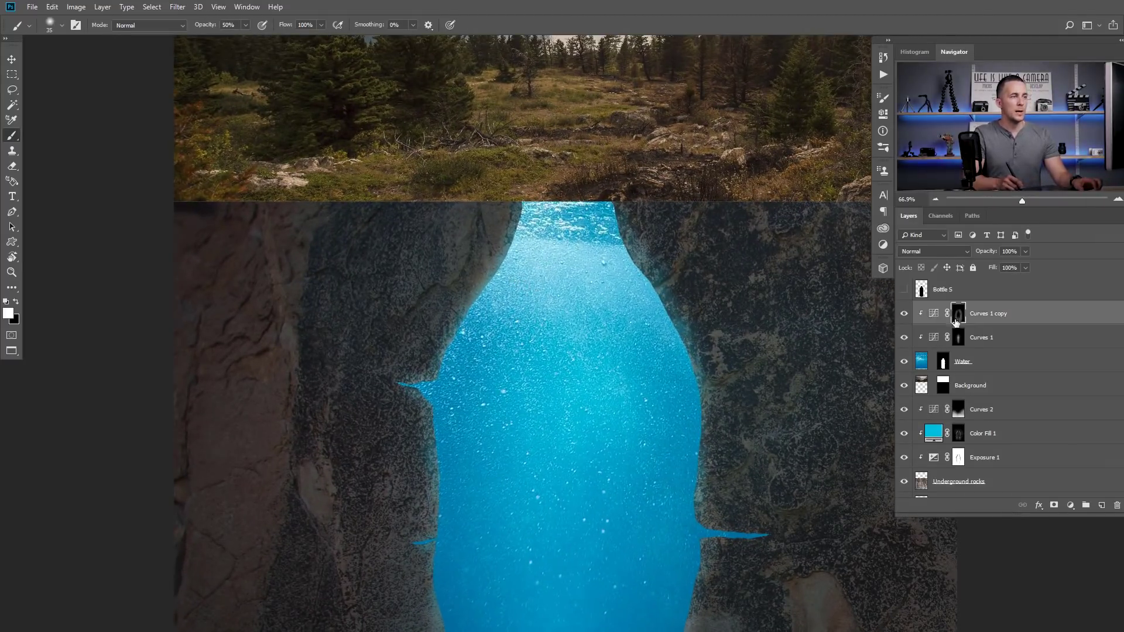
pyautogui.click(1101, 506)
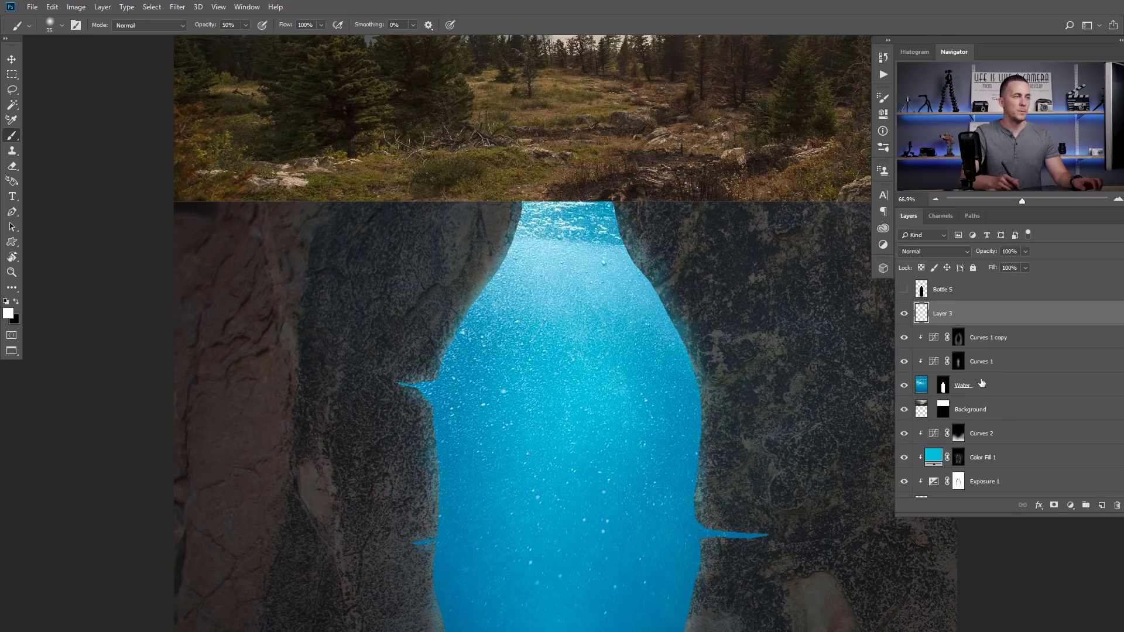
pyautogui.keyDown('alt'); pyautogui.click(936, 322); pyautogui.keyUp('alt')
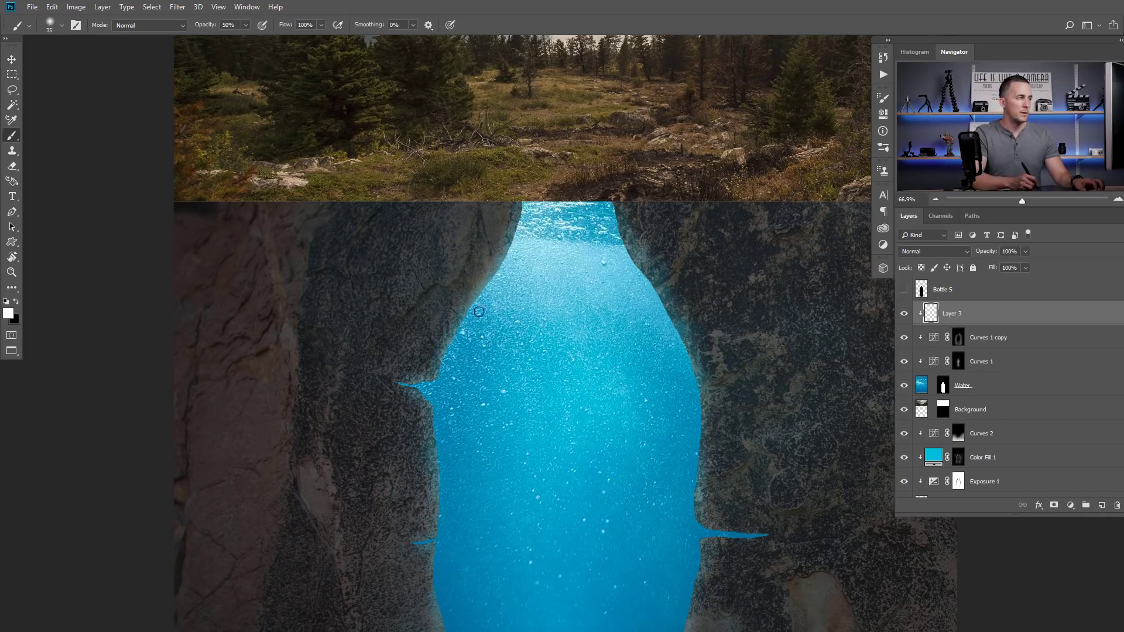
# Paint a white highlight along the bottle's upper left edge and around its first crack on Layer 3, using a 40 px brush at 50% opacity
pyautogui.moveTo(491, 271); pyautogui.dragTo(476, 249)
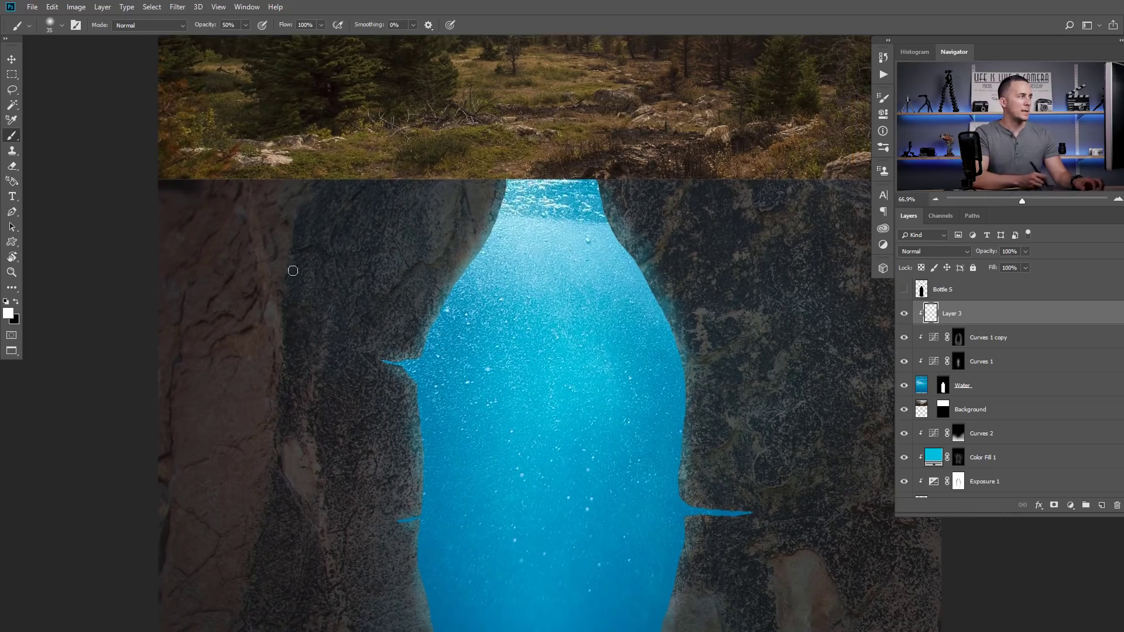
pyautogui.rightClick(505, 206)
pyautogui.press('Escape')
pyautogui.press('[')
pyautogui.moveTo(478, 248); pyautogui.dragTo(419, 350)
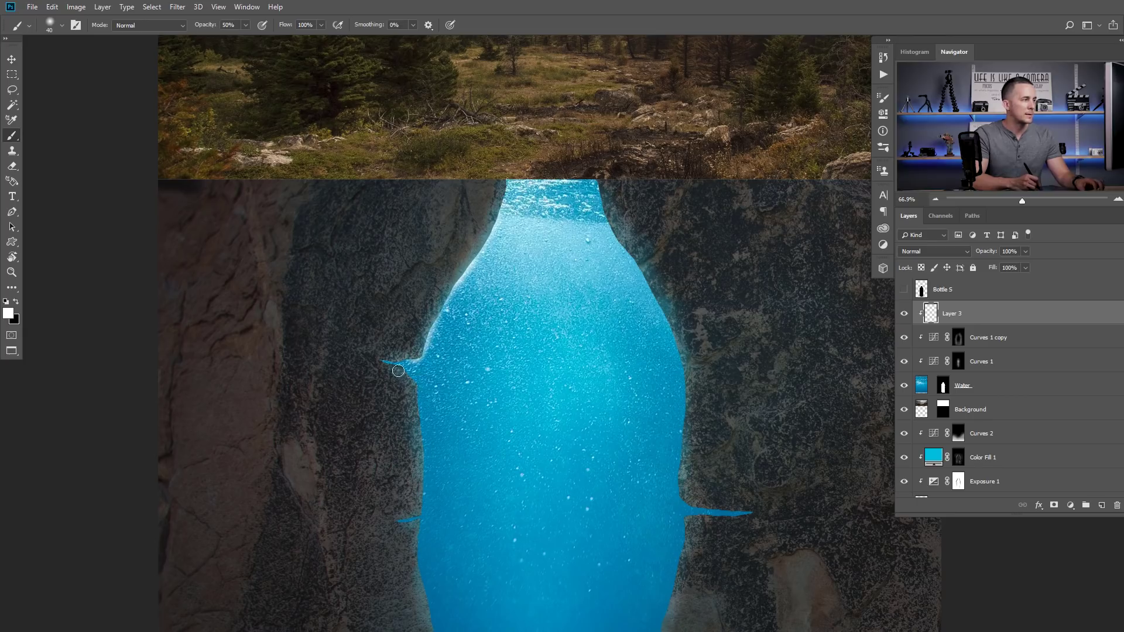
pyautogui.moveTo(409, 392)
pyautogui.mouseDown()
pyautogui.moveTo(417, 499)
pyautogui.moveTo(392, 359)
pyautogui.mouseUp()
# Continue the white rim highlight on Layer 3 along the bottle's right shoulder and down its lower left edge
pyautogui.moveTo(583, 124); pyautogui.dragTo(508, 316)
pyautogui.moveTo(521, 260)
pyautogui.mouseDown()
pyautogui.moveTo(580, 360)
pyautogui.moveTo(601, 438)
pyautogui.mouseUp()
pyautogui.moveTo(555, 311)
pyautogui.mouseDown()
pyautogui.moveTo(605, 384)
pyautogui.moveTo(562, 401)
pyautogui.moveTo(603, 381)
pyautogui.mouseUp()
pyautogui.moveTo(524, 359); pyautogui.dragTo(562, 359)
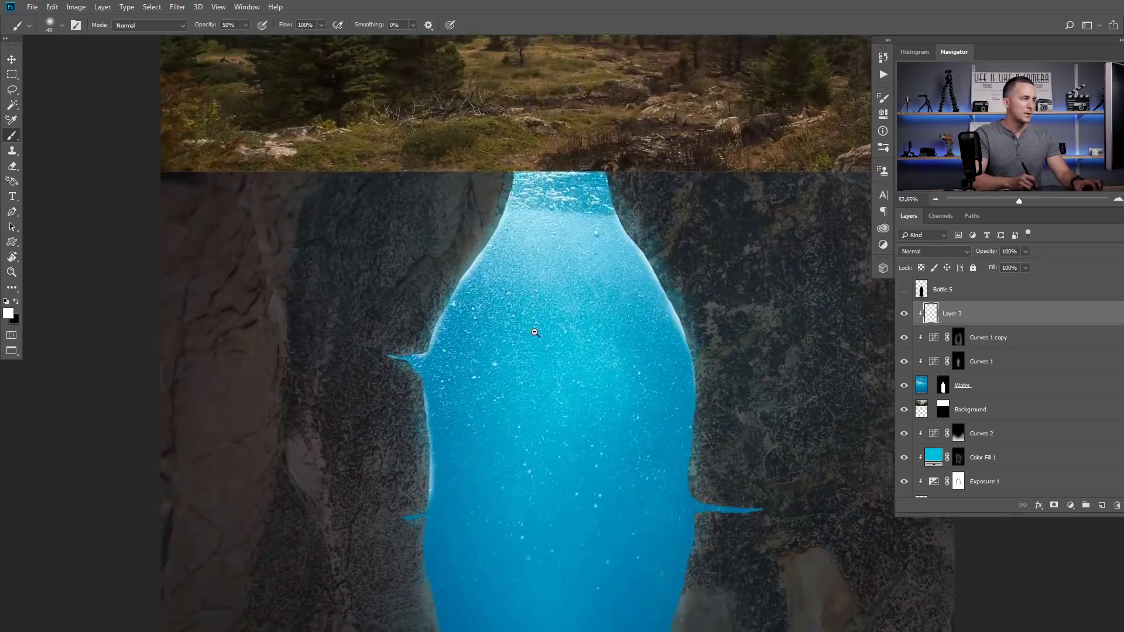
pyautogui.moveTo(410, 544); pyautogui.dragTo(400, 387)
# Reinforce the white rim highlight on Layer 3 along the bottle's upper edges with an 80 px brush at 50% opacity
pyautogui.press(']')
pyautogui.press(']')
pyautogui.press(']')
pyautogui.press(']')
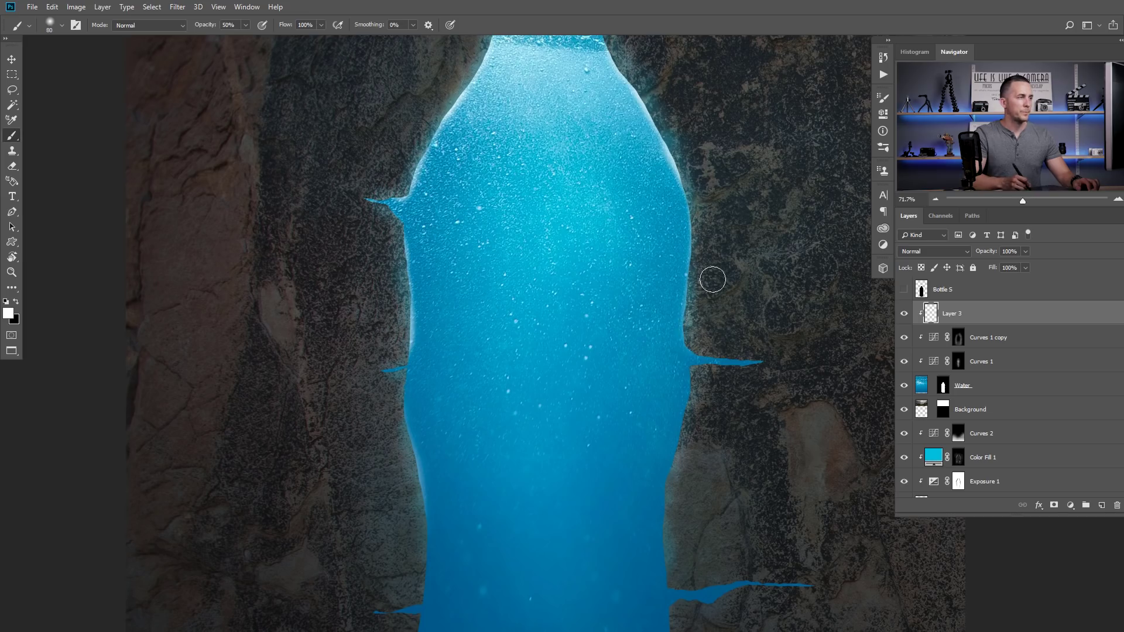
pyautogui.moveTo(643, 112); pyautogui.dragTo(620, 283)
pyautogui.hotkey('ctrl', 'z')
pyautogui.scroll(5, 504, 328)
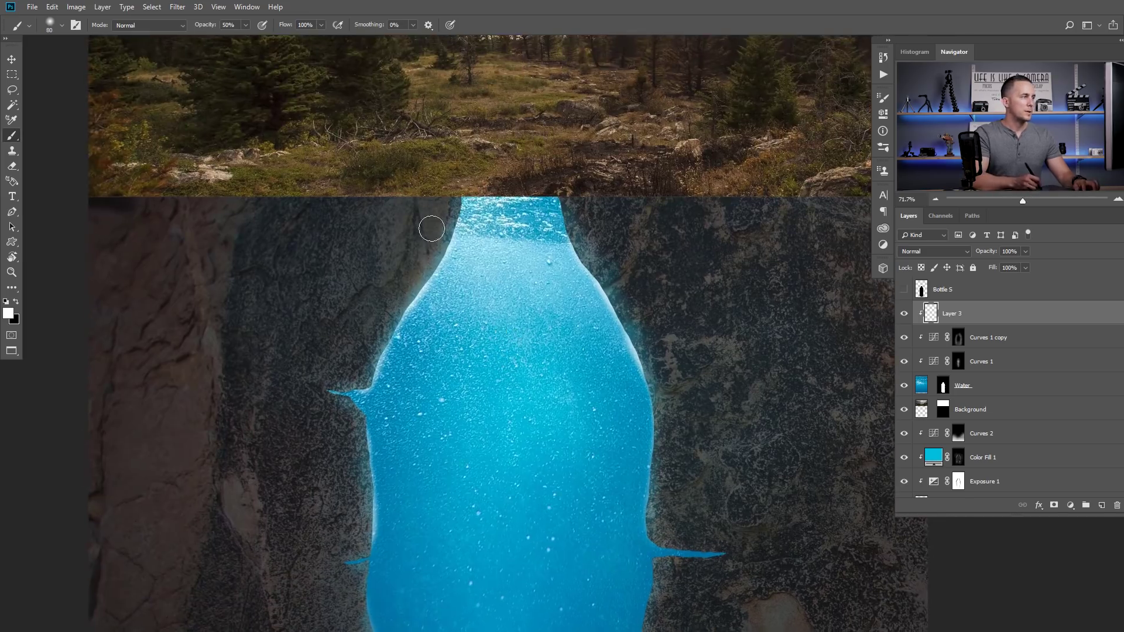
pyautogui.moveTo(444, 218)
pyautogui.mouseDown()
pyautogui.moveTo(395, 316)
pyautogui.moveTo(344, 379)
pyautogui.mouseUp()
pyautogui.scroll(-5, 344, 379)
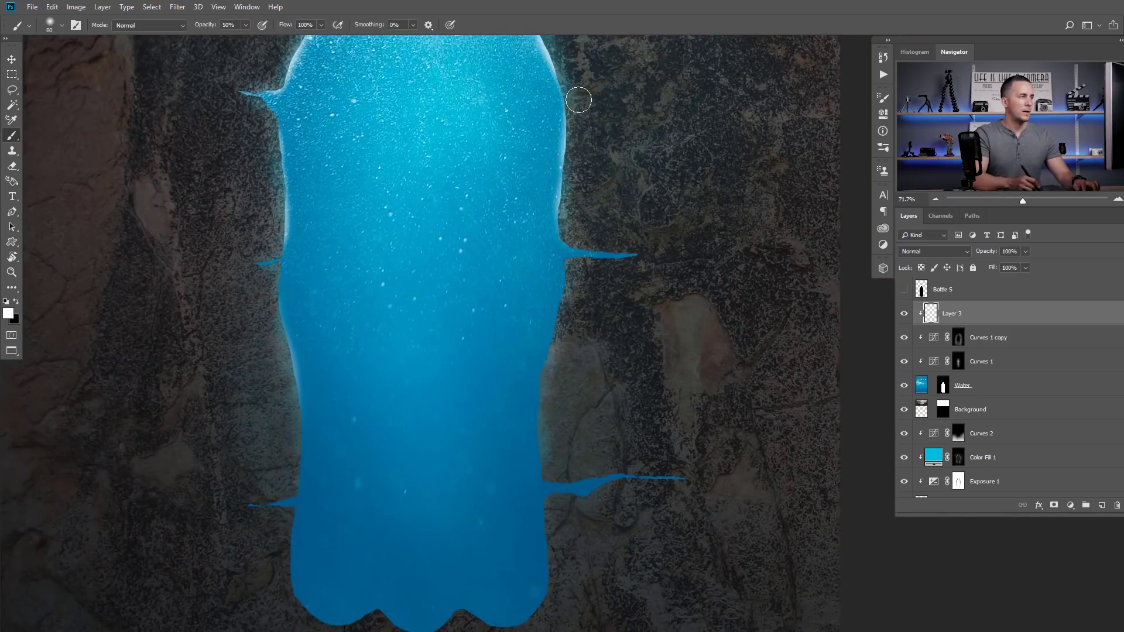
# Paint a thin highlight along the bottle's lower right edge with a 20 px brush and lower Layer 3's opacity to 45%
pyautogui.press('[')
pyautogui.press('[')
pyautogui.press('[')
pyautogui.press('[')
pyautogui.press('[')
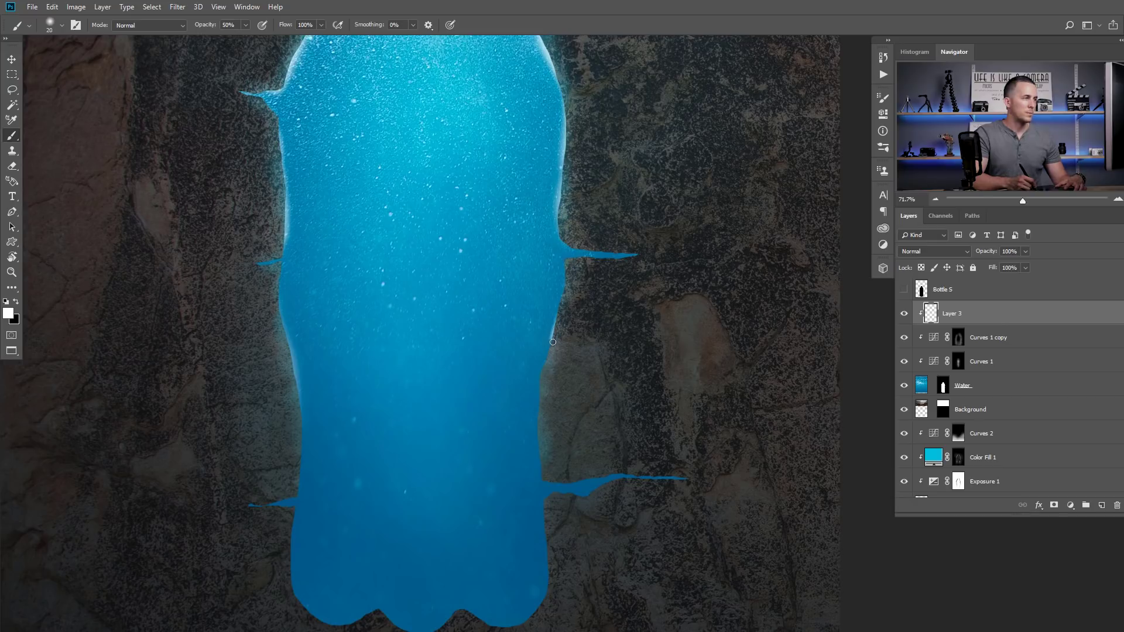
pyautogui.scroll(-5, 572, 353)
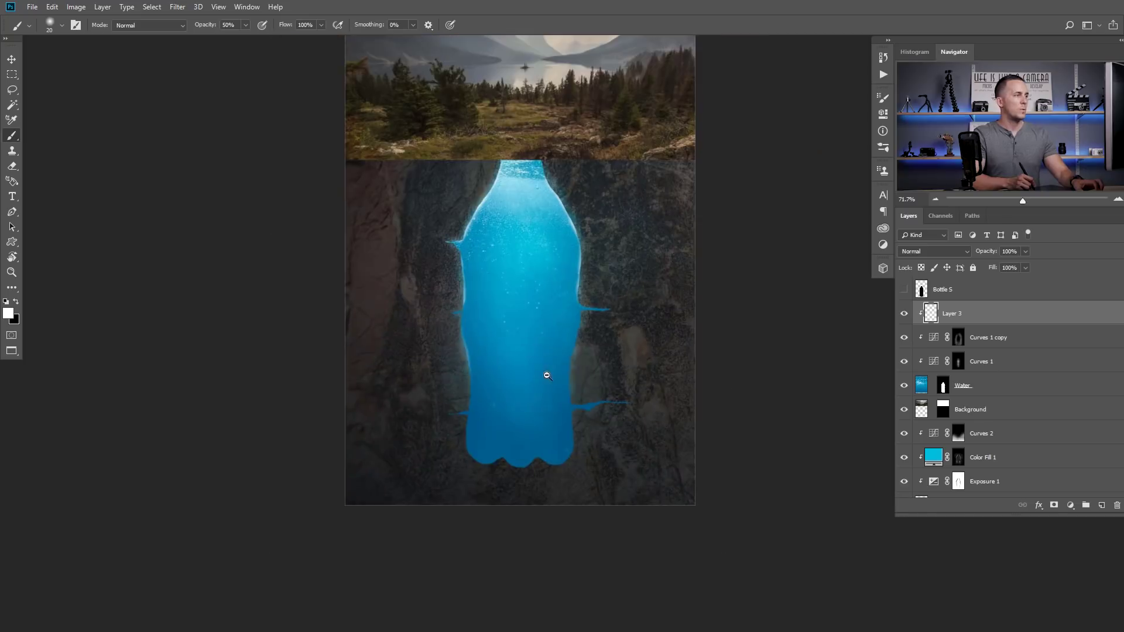
pyautogui.moveTo(984, 255); pyautogui.dragTo(956, 258)
pyautogui.scroll(5, 546, 246)
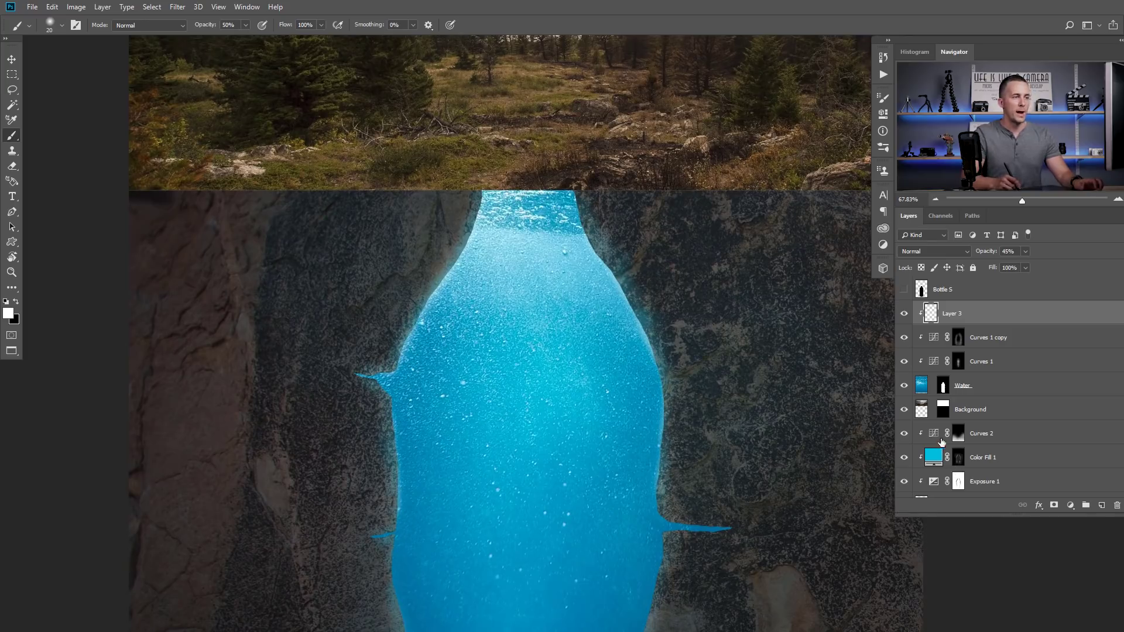
# Add a new empty layer above Curves 2 and clip it to the Underground rocks layer
pyautogui.click(940, 440)
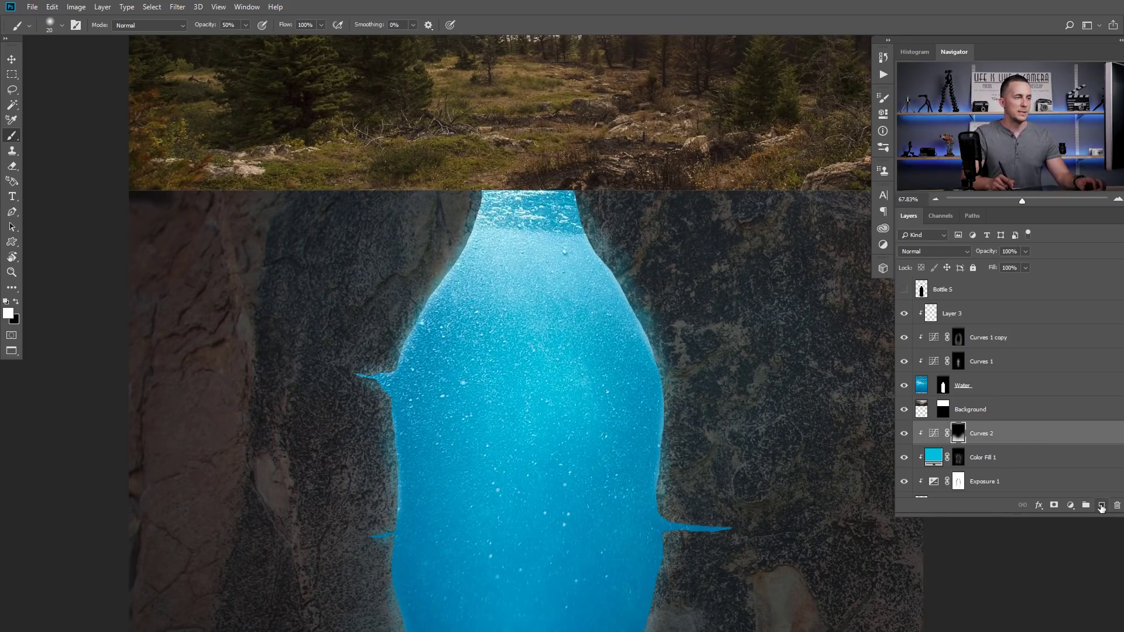
pyautogui.click(1101, 505)
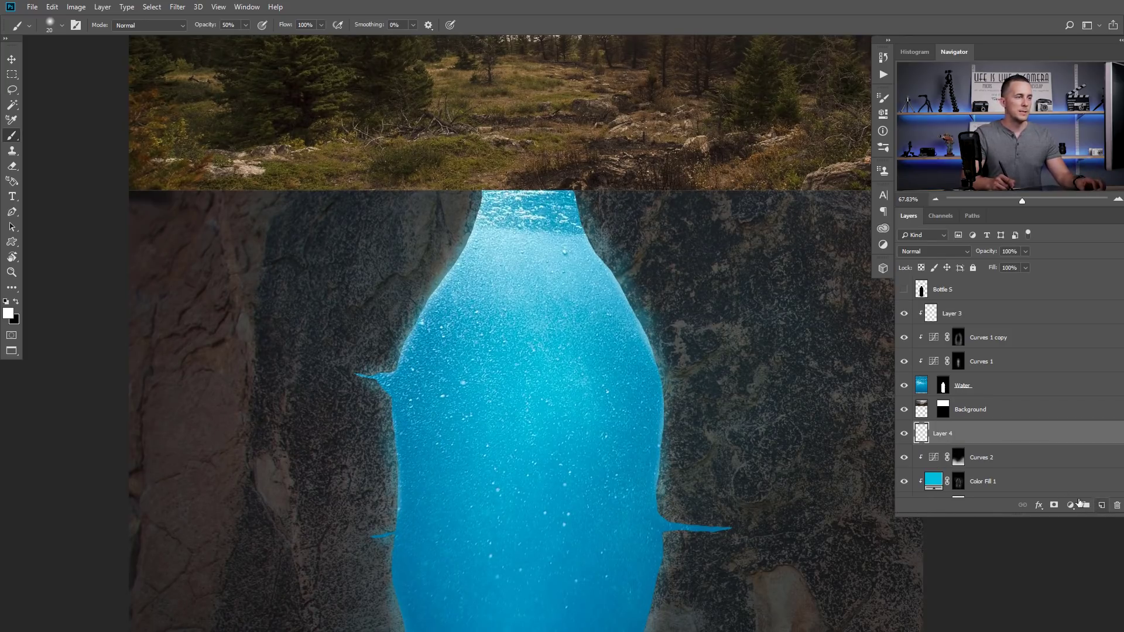
pyautogui.keyDown('alt'); pyautogui.click(955, 444); pyautogui.keyUp('alt')
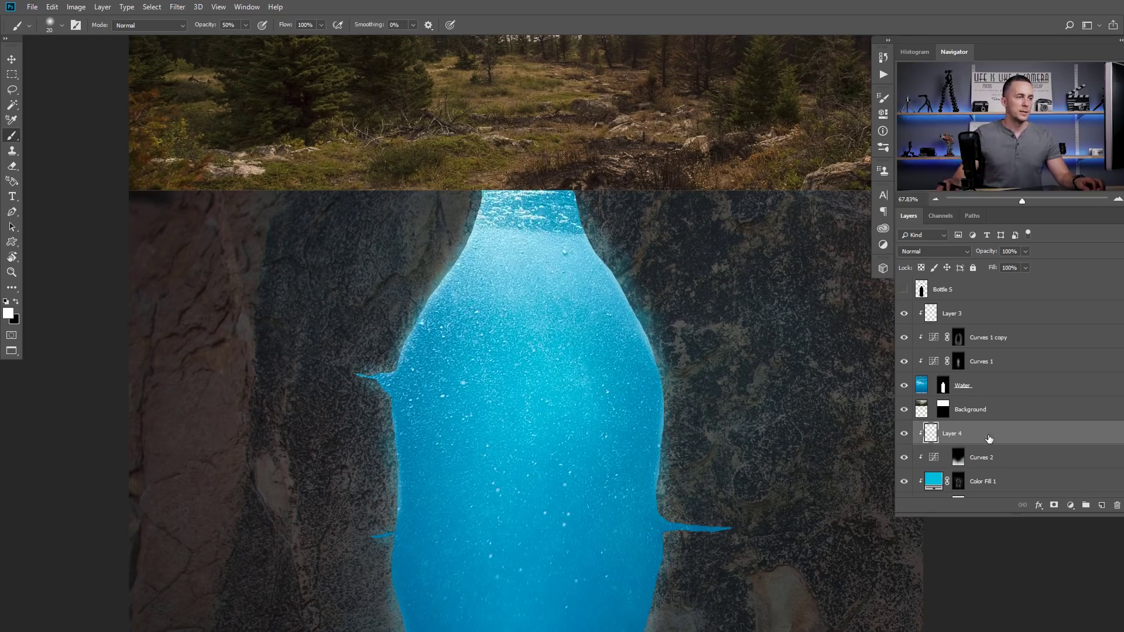
pyautogui.scroll(-1, 988, 439)
pyautogui.scroll(-1, 960, 452)
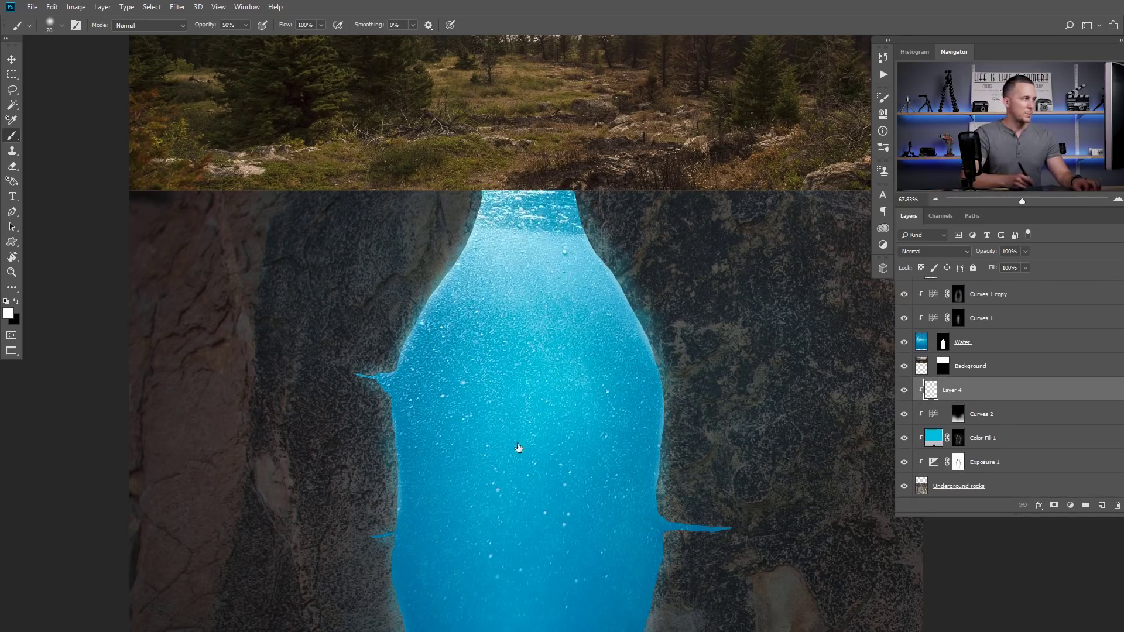
# Paint a thin black shadow on Layer 4 down the rock along the bottle's left edge, using a 25 px brush at 20% opacity
pyautogui.press('x')
pyautogui.scroll(5, 391, 251)
pyautogui.press(']')
pyautogui.press('1')
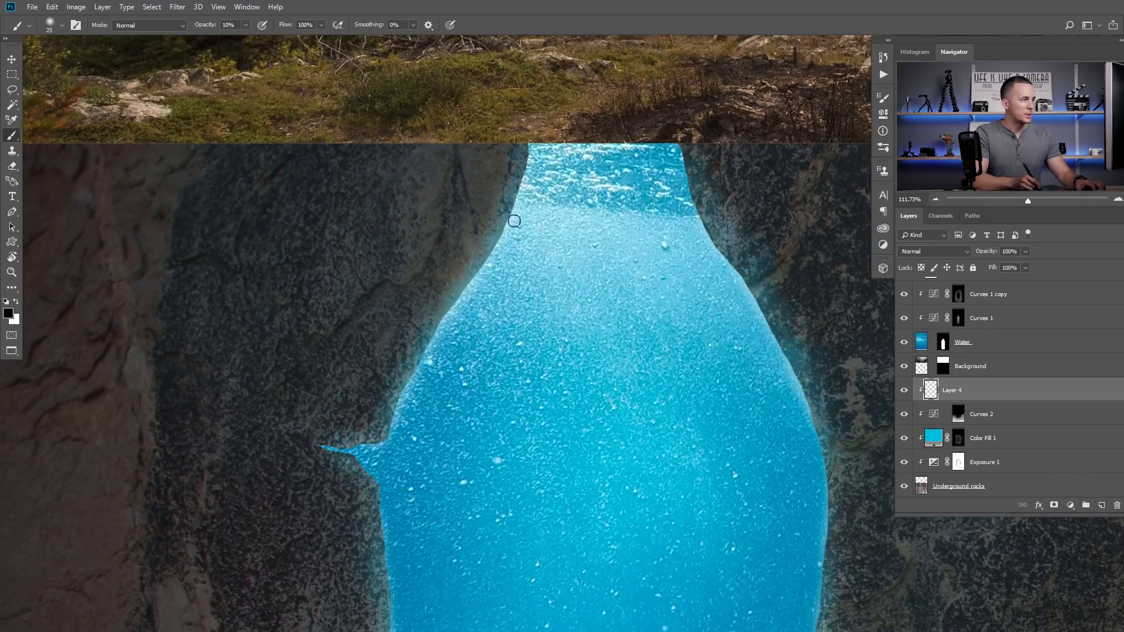
pyautogui.press('2')
pyautogui.moveTo(498, 235); pyautogui.dragTo(484, 263)
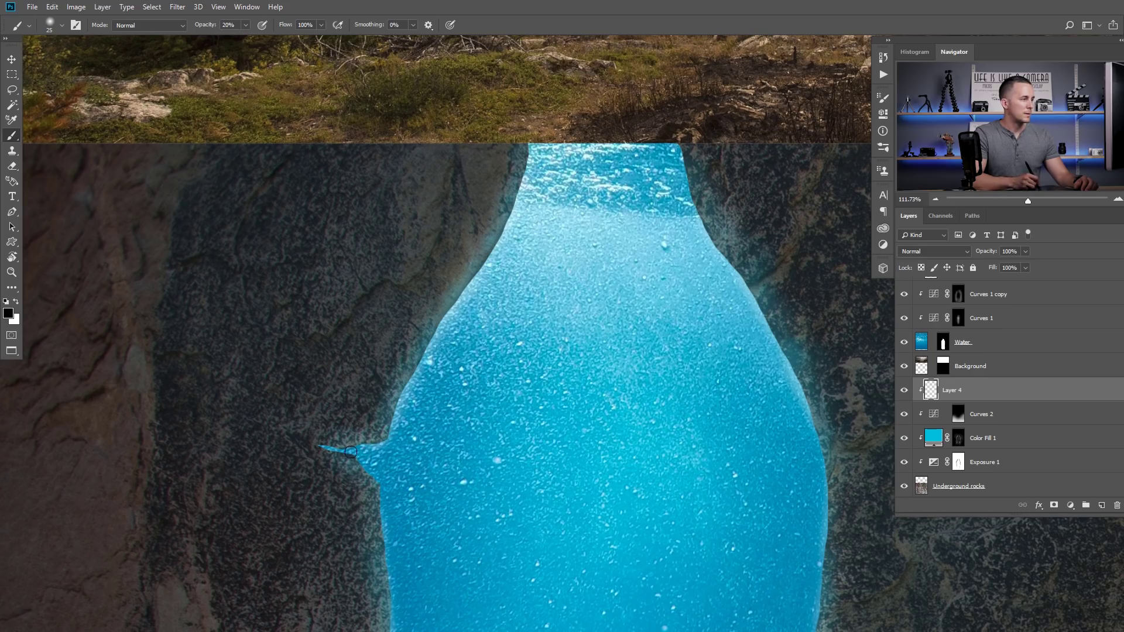
pyautogui.moveTo(394, 589); pyautogui.dragTo(359, 406)
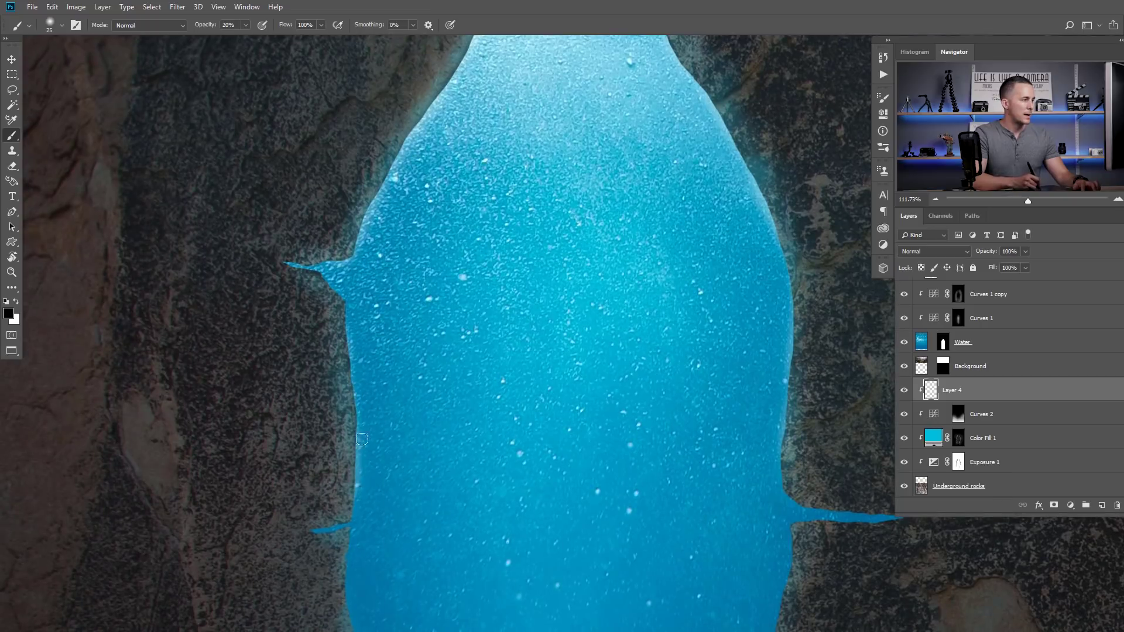
pyautogui.moveTo(358, 533); pyautogui.dragTo(364, 413)
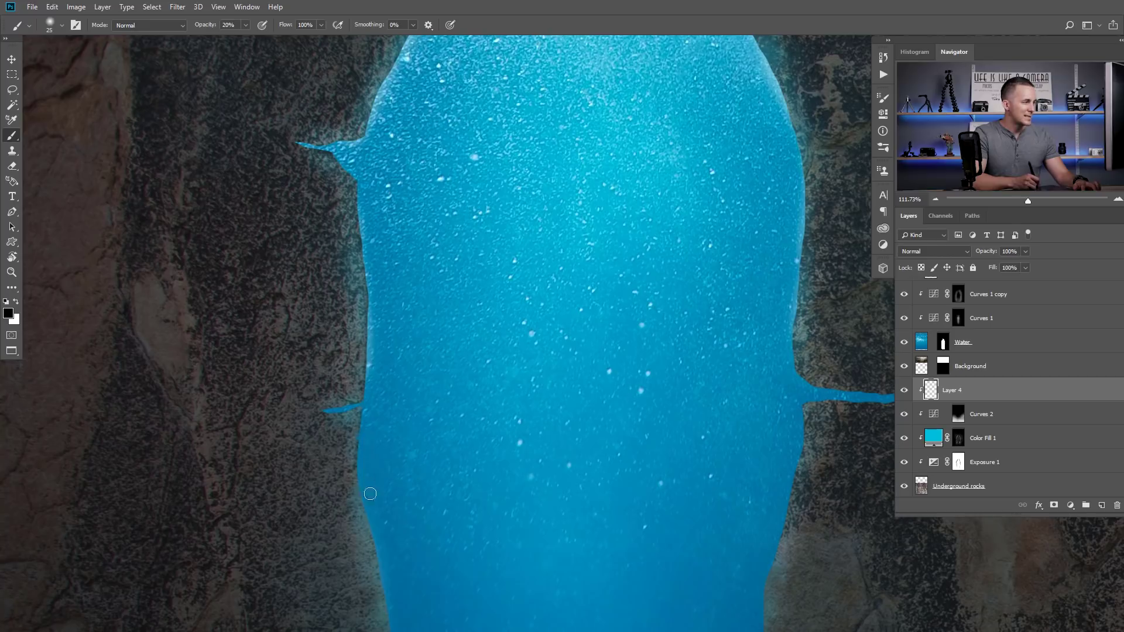
pyautogui.moveTo(391, 568); pyautogui.dragTo(358, 402)
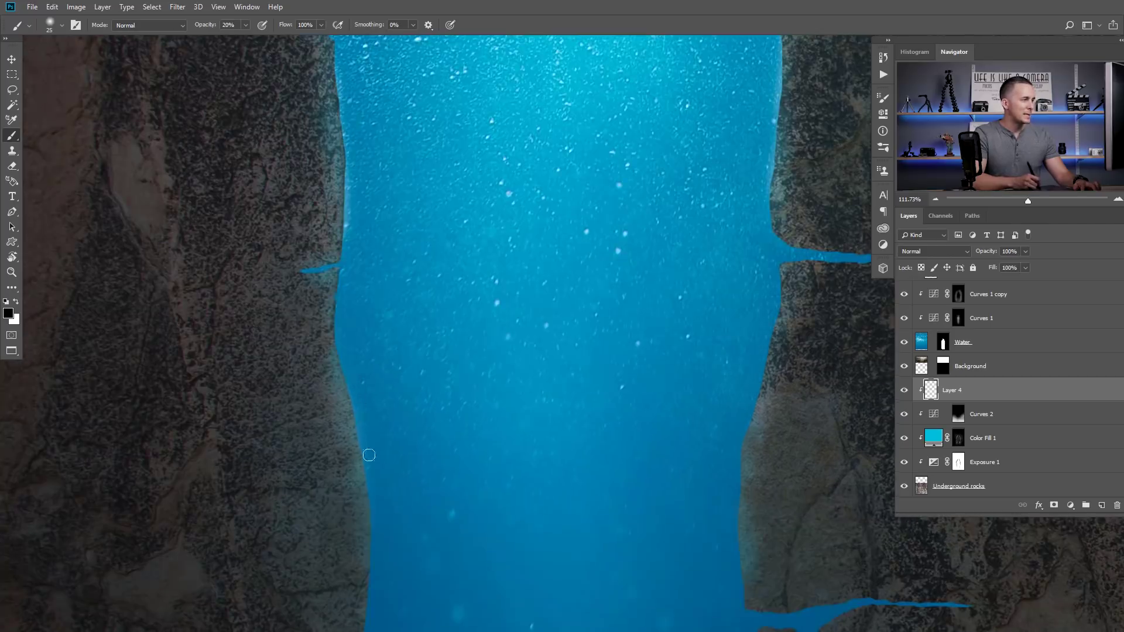
pyautogui.moveTo(381, 512); pyautogui.dragTo(378, 342)
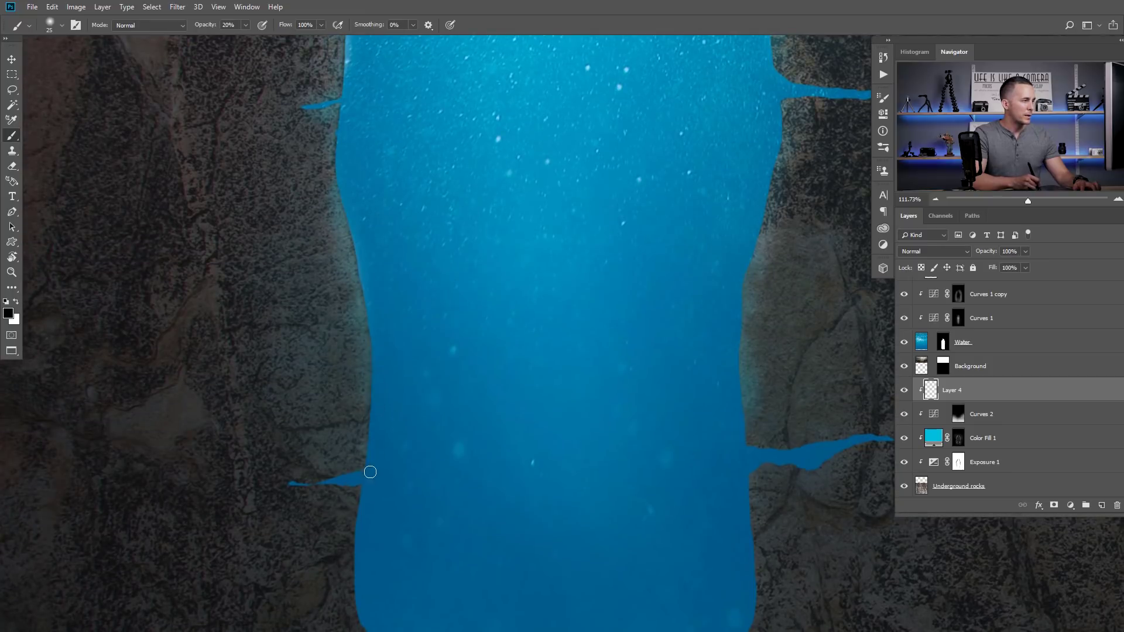
pyautogui.moveTo(374, 462); pyautogui.dragTo(380, 364)
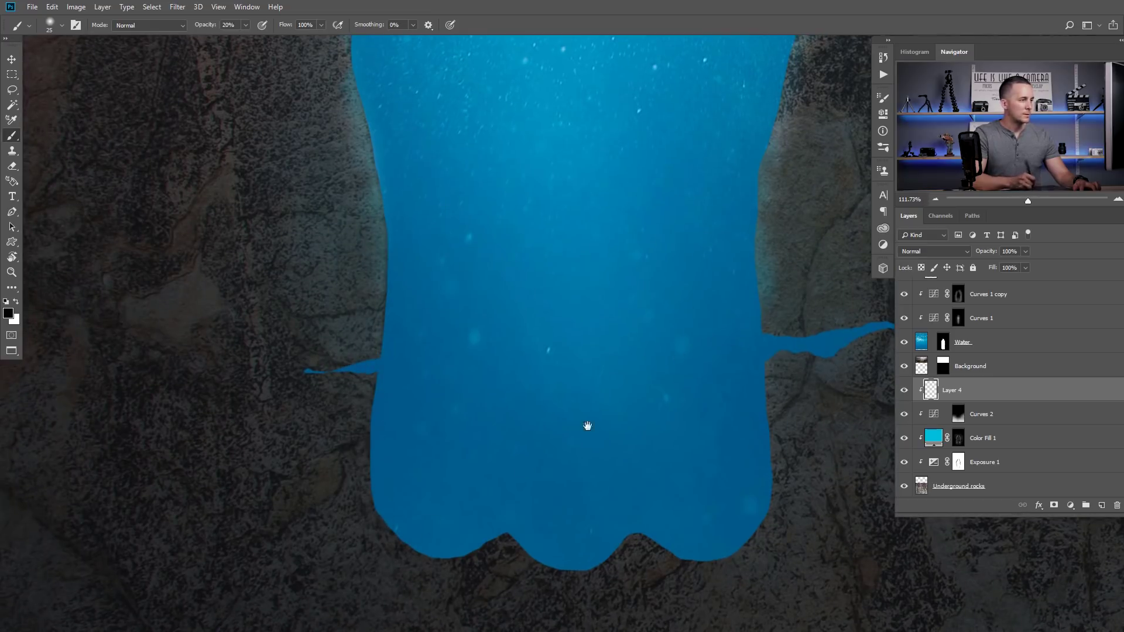
# Continue the black rock-edge shadow on Layer 4 up the bottle's right side to its neck
pyautogui.moveTo(587, 427); pyautogui.dragTo(527, 474)
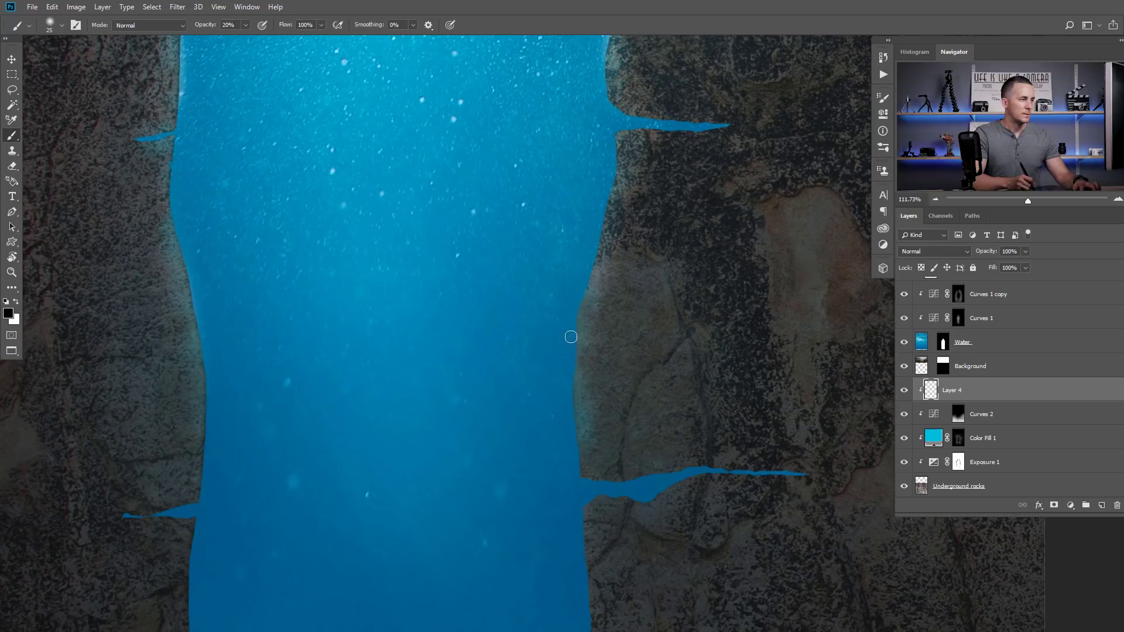
pyautogui.moveTo(578, 303); pyautogui.dragTo(569, 338)
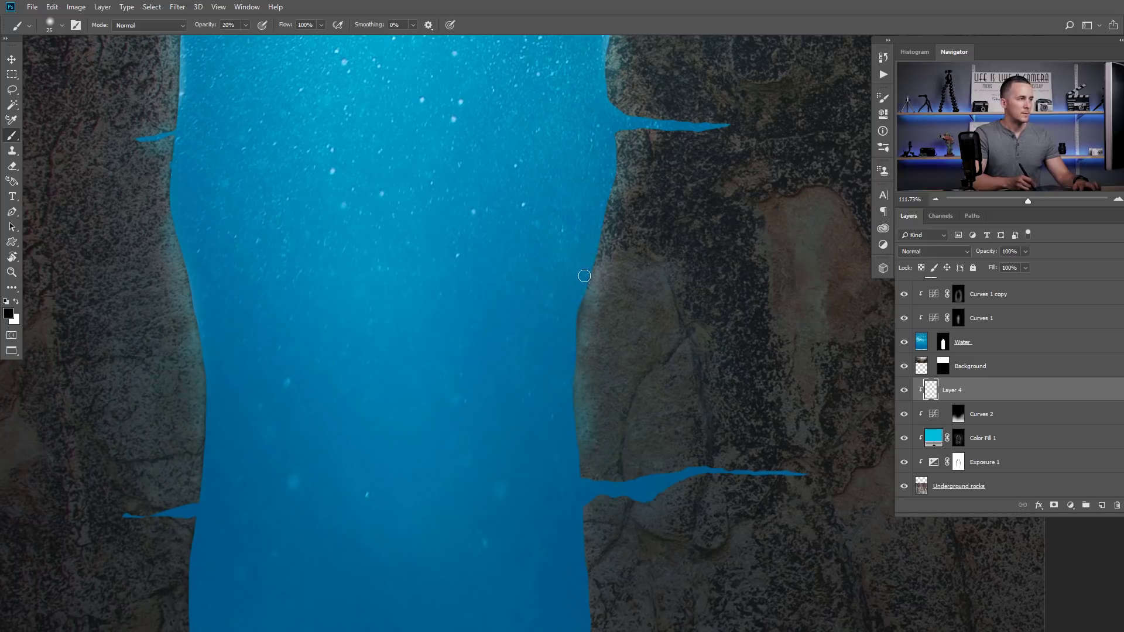
pyautogui.moveTo(587, 240); pyautogui.dragTo(549, 381)
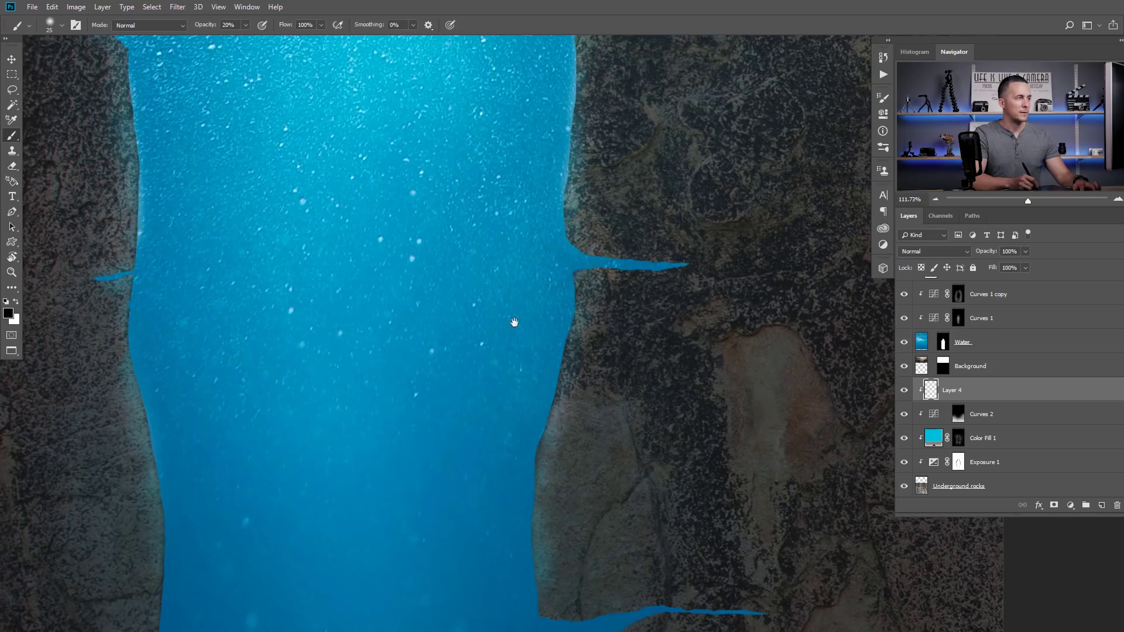
pyautogui.moveTo(564, 220); pyautogui.dragTo(477, 369)
pyautogui.moveTo(483, 233); pyautogui.dragTo(470, 357)
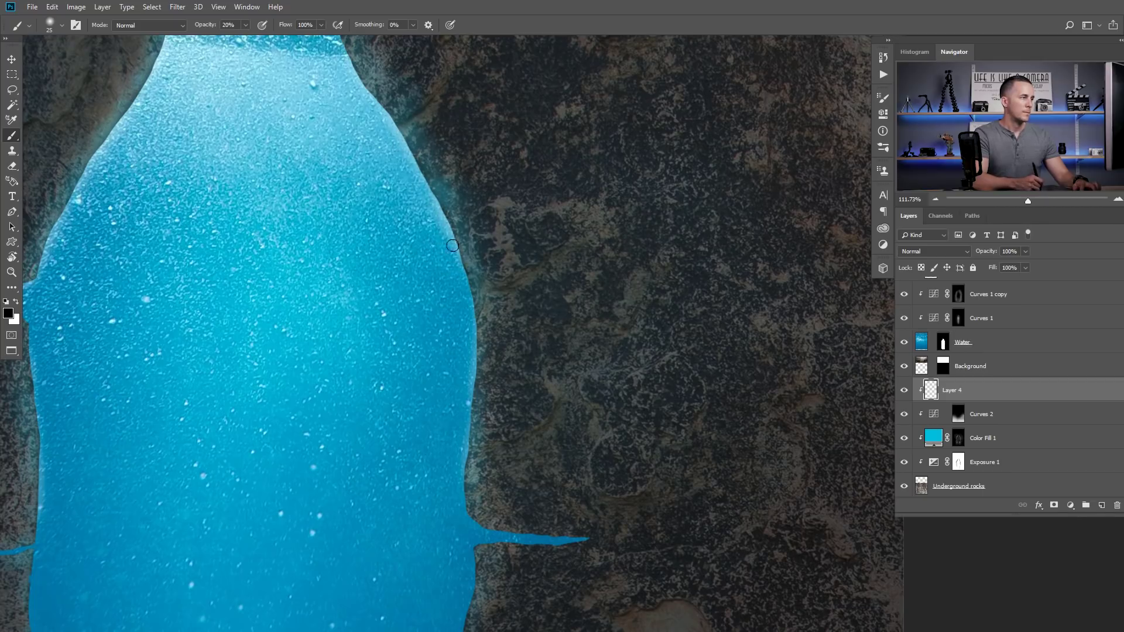
pyautogui.moveTo(467, 312); pyautogui.dragTo(505, 470)
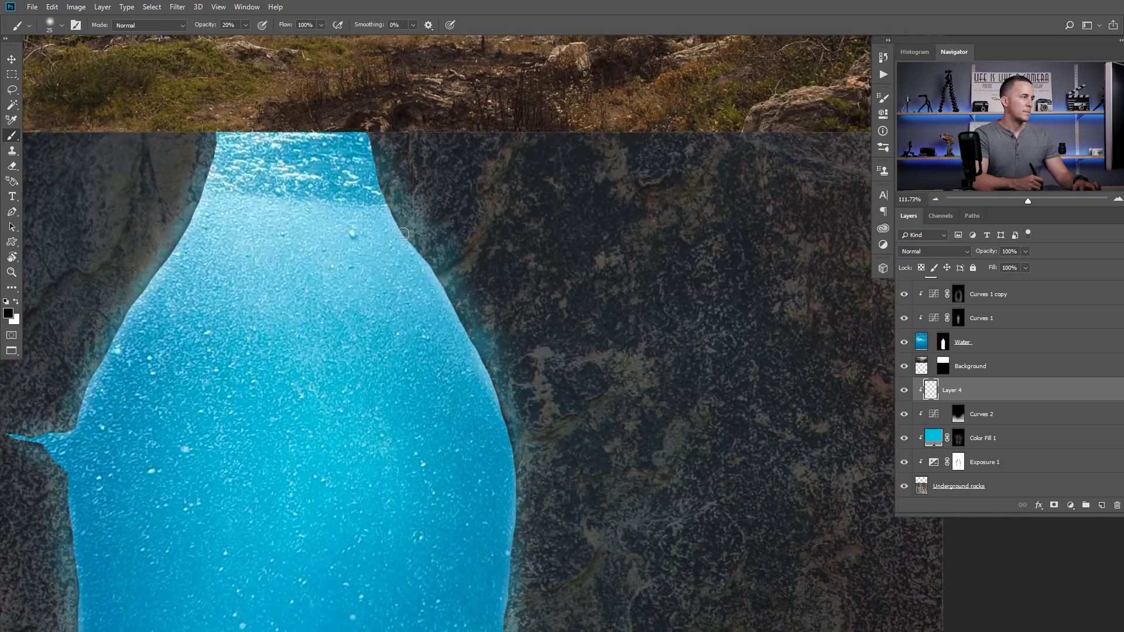
pyautogui.scroll(-6, 431, 277)
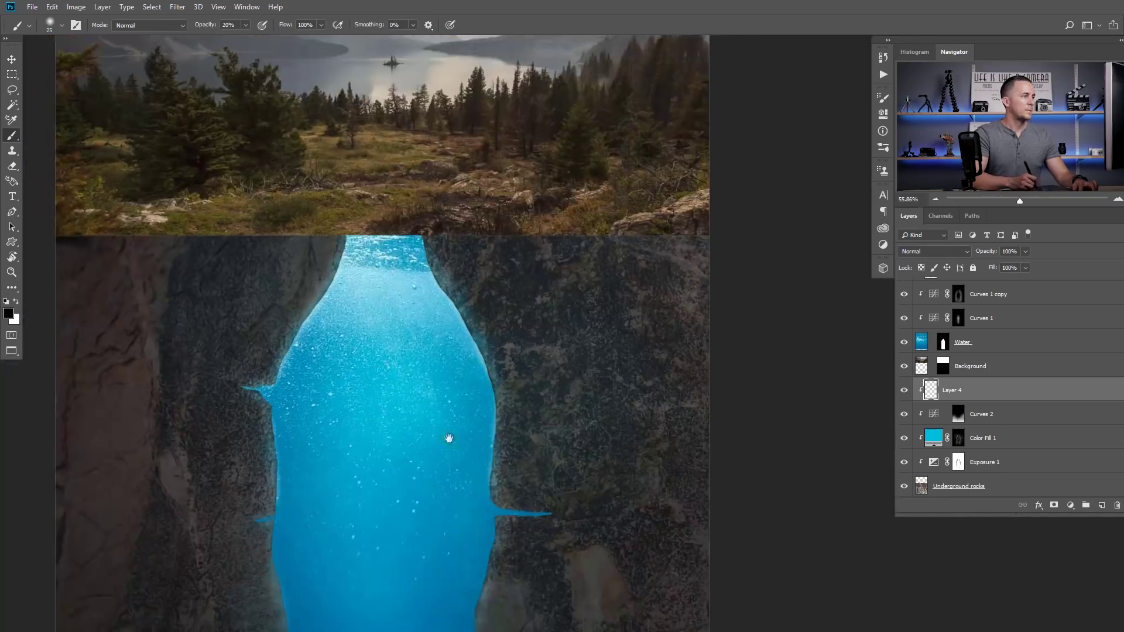
# Compare the image with and without the Layer 4 edge shadow and the Layer 3 rim highlight
pyautogui.click(903, 390)
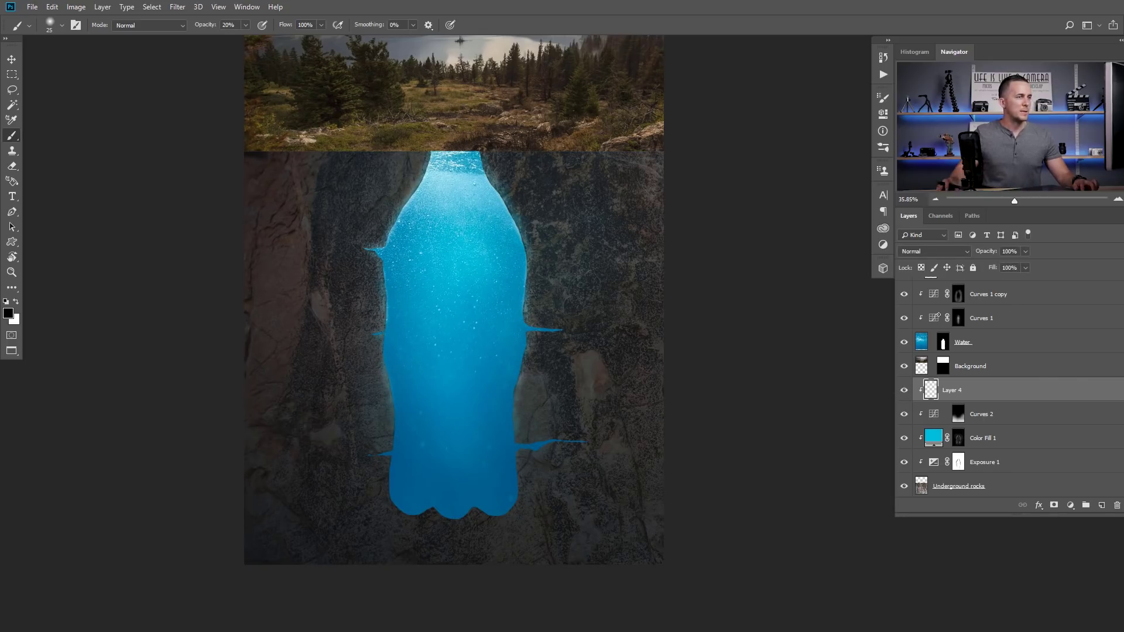
pyautogui.scroll(2, 952, 327)
pyautogui.click(902, 314)
pyautogui.click(902, 314)
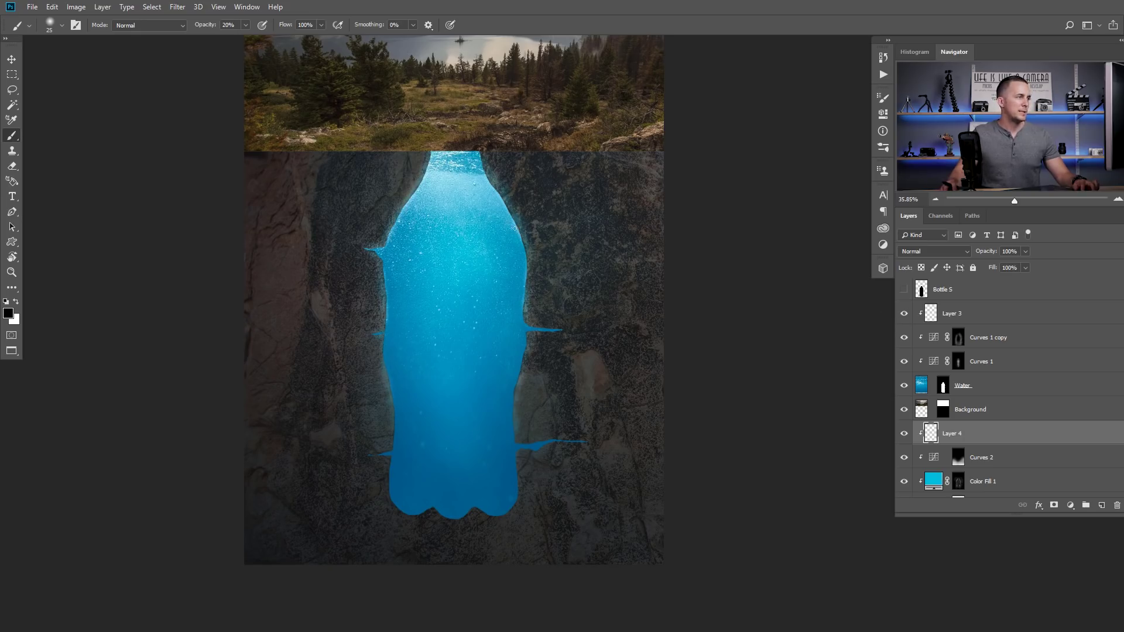
# Reduce the opacity of Layer 3's rim highlight to 33%
pyautogui.click(931, 304)
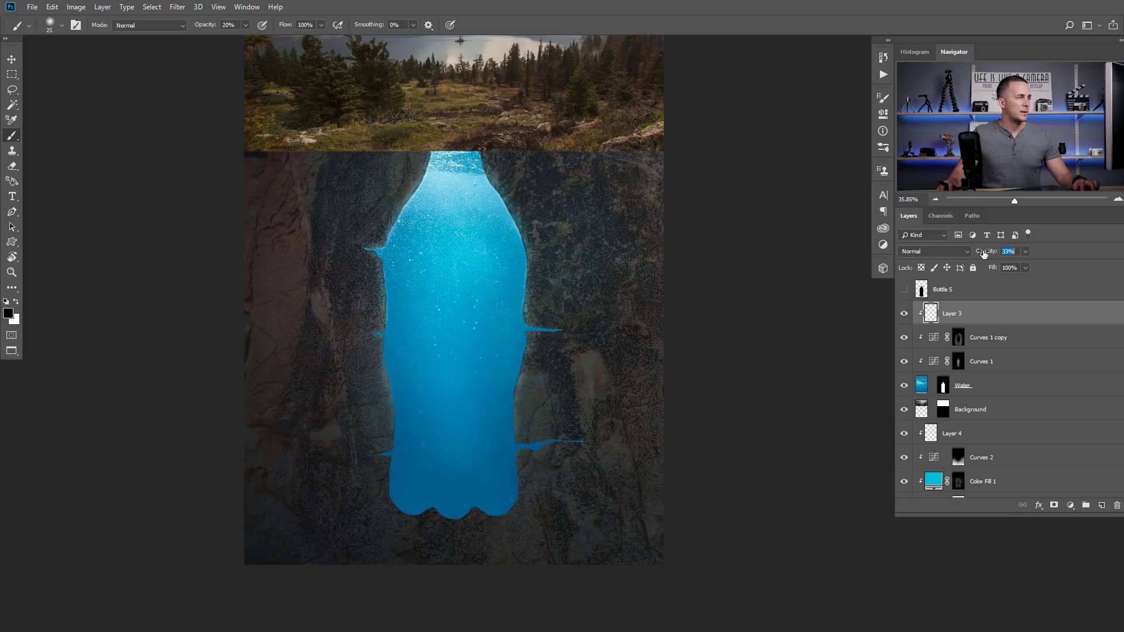
pyautogui.moveTo(461, 304); pyautogui.dragTo(515, 331)
pyautogui.moveTo(464, 289); pyautogui.dragTo(468, 333)
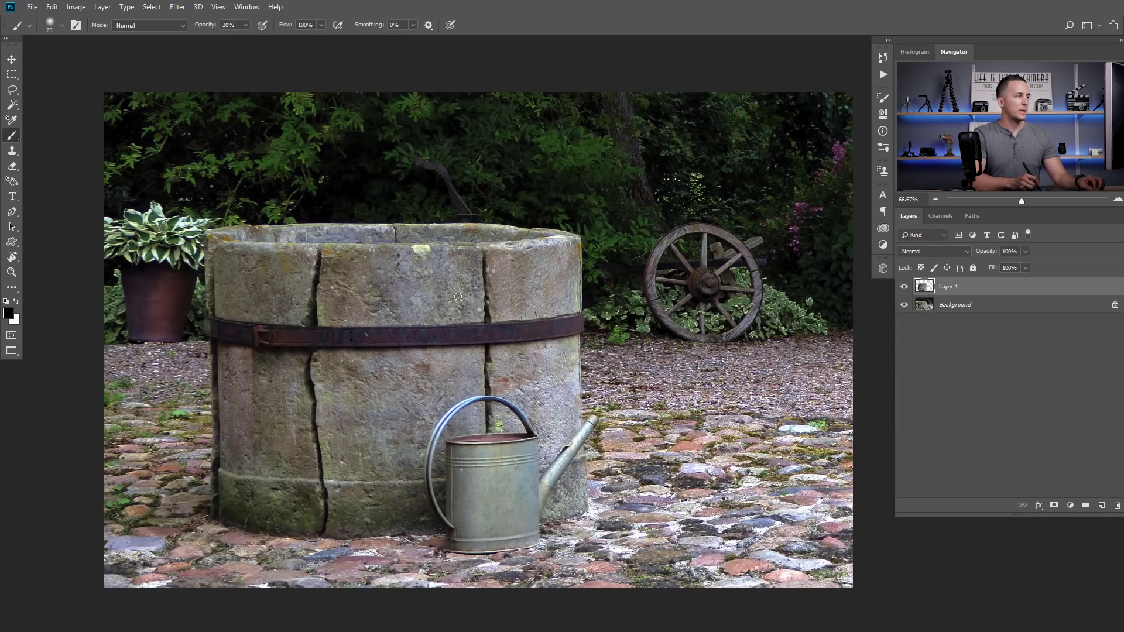
# Bring the cut-out stone well with its watering can from its own document into the composite and name its layer Well
pyautogui.click(904, 305)
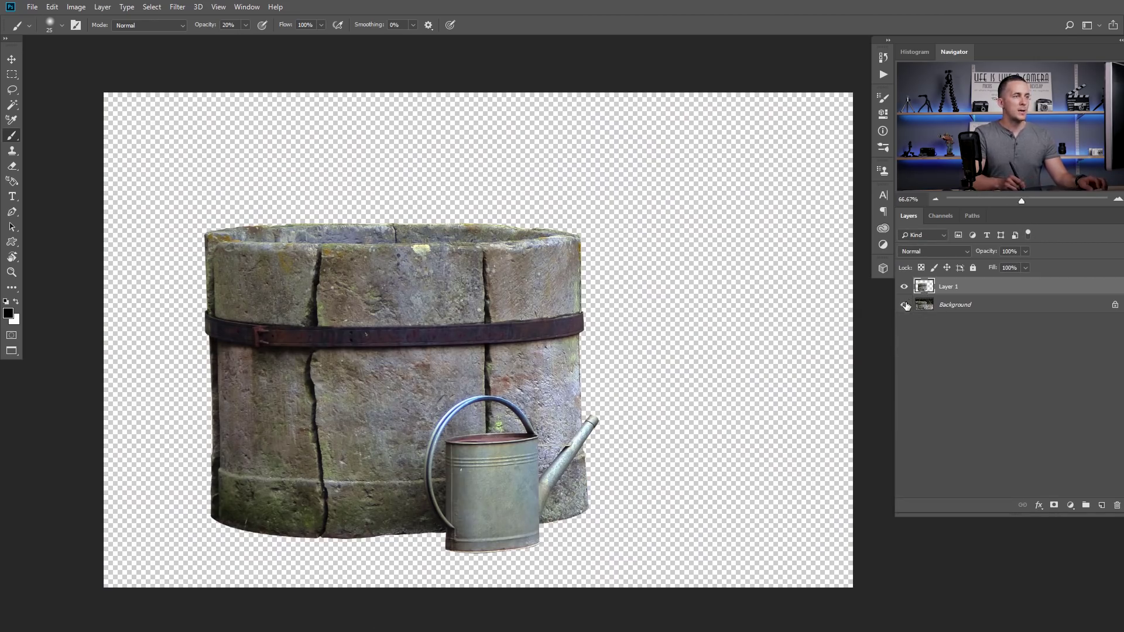
pyautogui.click(905, 305)
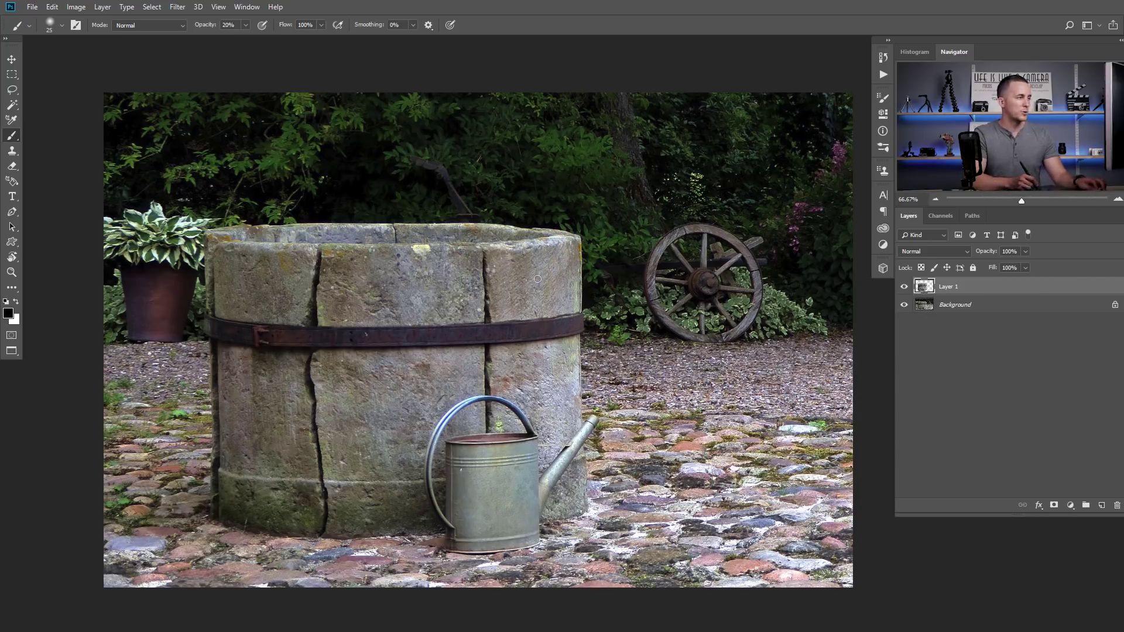
pyautogui.hotkey('ctrl', 'Tab')
pyautogui.hotkey('ctrl', 'Tab')
pyautogui.hotkey('ctrl', 'Tab')
pyautogui.hotkey('ctrl', 'Tab')
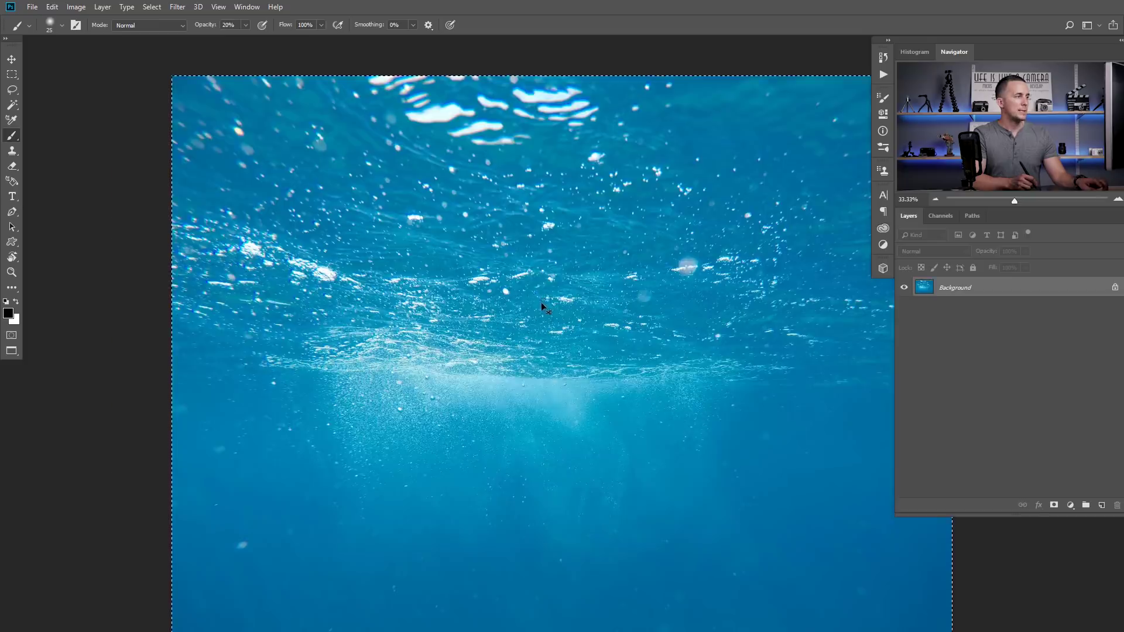
pyautogui.hotkey('ctrl', 'Tab')
pyautogui.hotkey('ctrl', 'v')
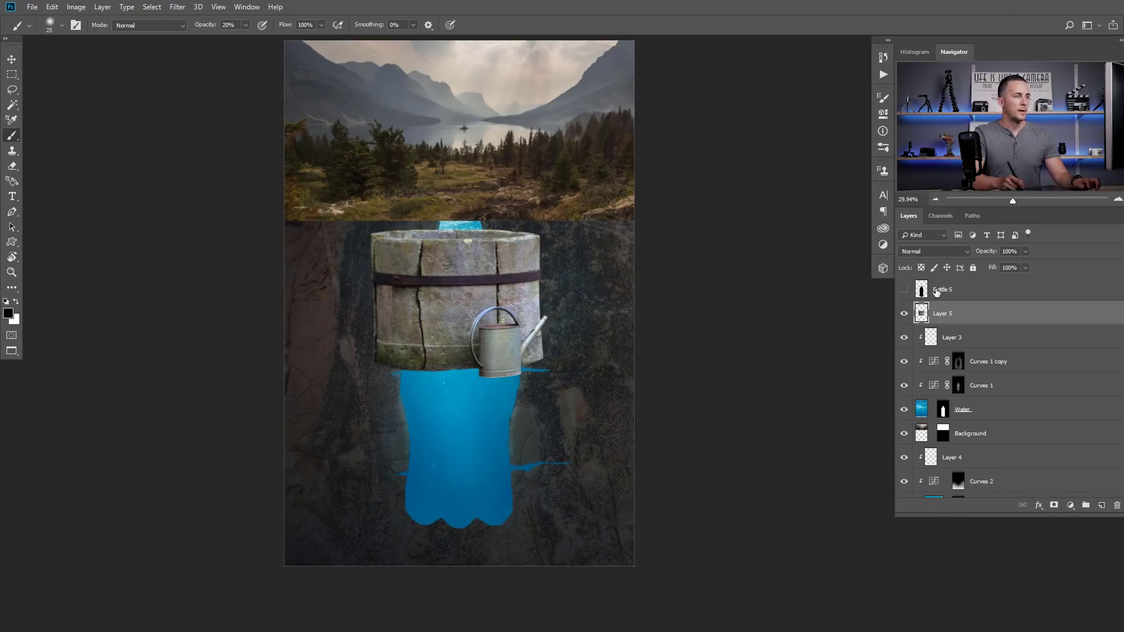
pyautogui.doubleClick(948, 314)
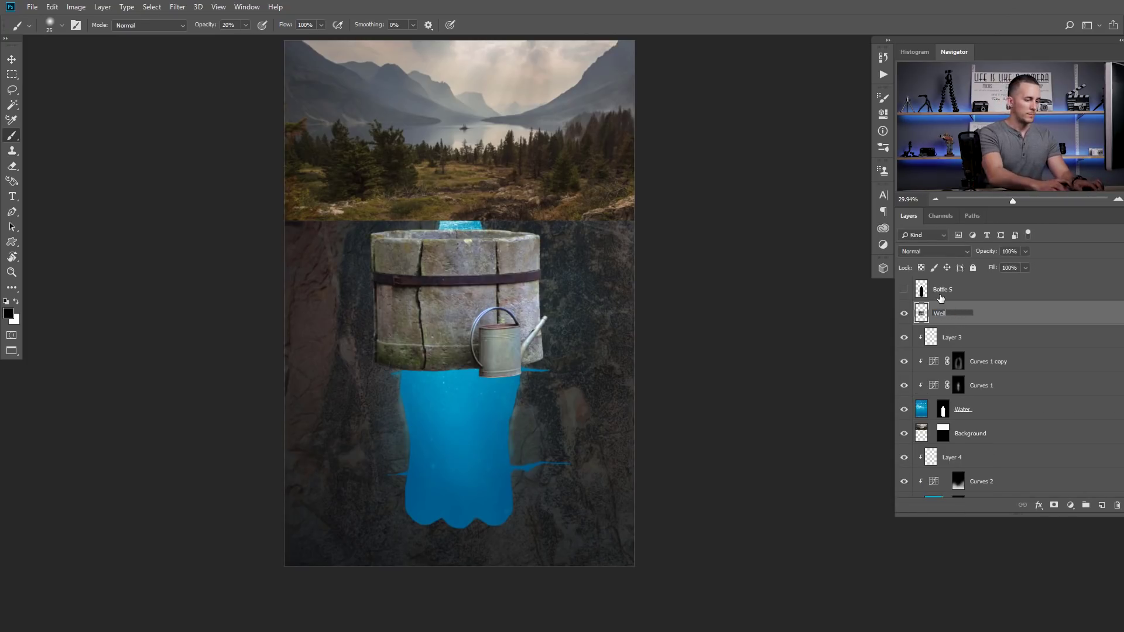
pyautogui.press('Return')
# Scale the well down to about the width of the bottle's neck and place it directly above the opening
pyautogui.hotkey('ctrl', 't')
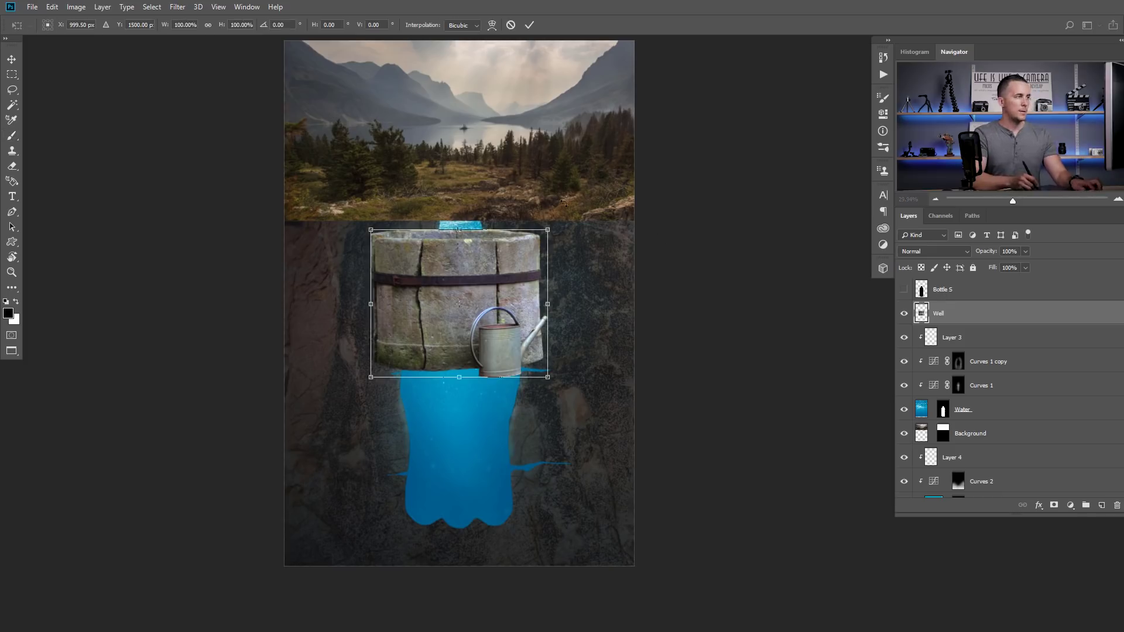
pyautogui.moveTo(549, 224); pyautogui.dragTo(489, 181)
pyautogui.scroll(5, 468, 176)
pyautogui.scroll(2, 565, 65)
pyautogui.moveTo(573, 100)
pyautogui.mouseDown()
pyautogui.moveTo(517, 132)
pyautogui.moveTo(507, 179)
pyautogui.moveTo(516, 170)
pyautogui.mouseUp()
pyautogui.press('Return')
pyautogui.press('b')
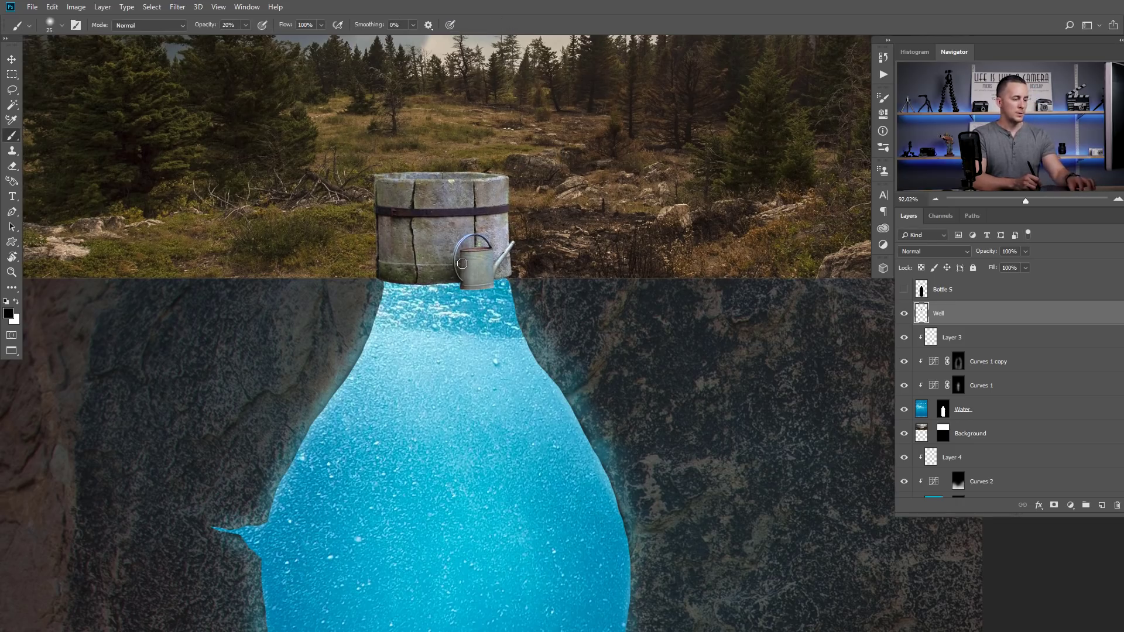
# Nudge the well upward so its base sits on the grassy ground just above the rock's upper edge
pyautogui.press('v')
pyautogui.hotkey('shift', 'Up')
pyautogui.hotkey('shift', 'Up')
pyautogui.hotkey('shift', 'Up')
pyautogui.press('Up')
pyautogui.press('Up')
pyautogui.press('Up')
pyautogui.press('Up')
pyautogui.press('Up')
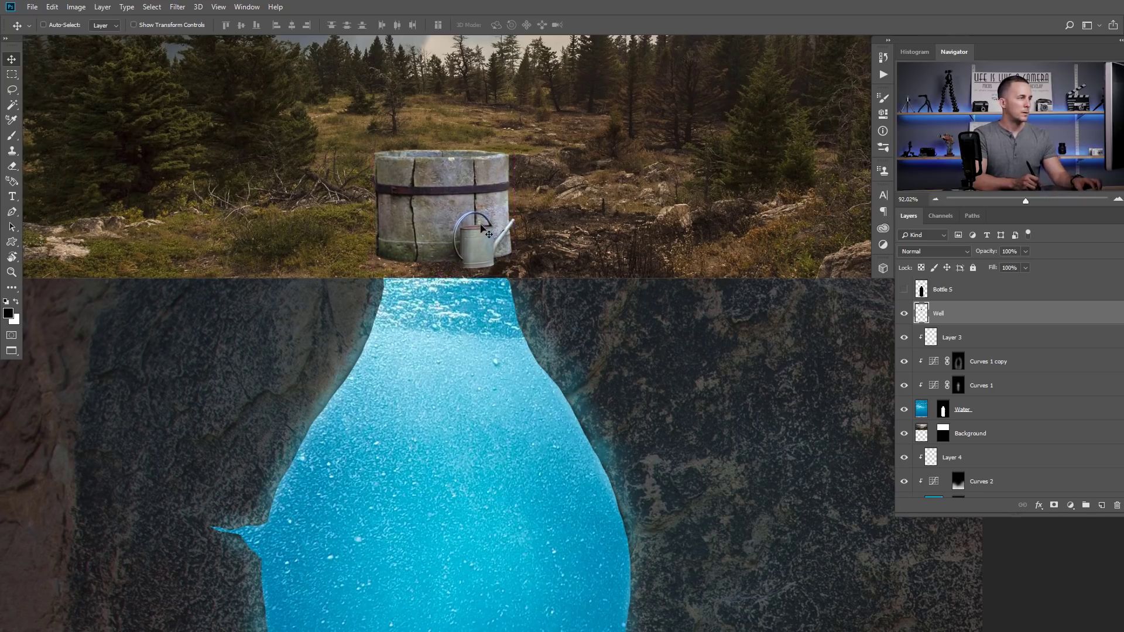
# Fine-tune the well's height above the bottle's neck with a few small nudges
pyautogui.press('Up')
pyautogui.press('Up')
pyautogui.press('Up')
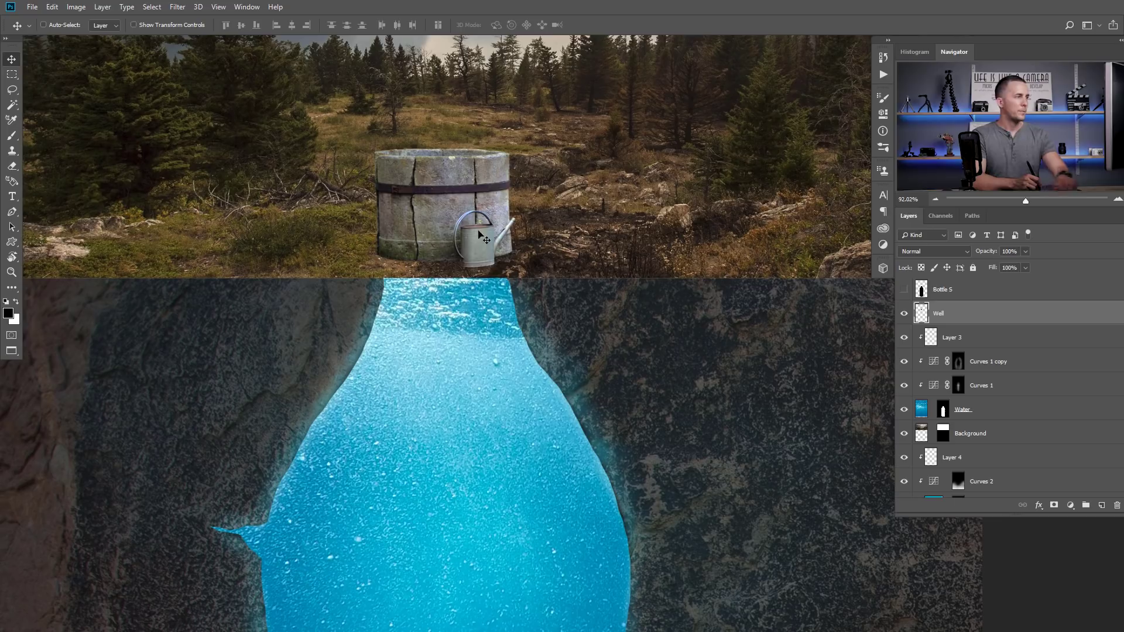
pyautogui.press('Down')
# Shift the Background layer's landscape image slightly downward behind its unlinked mask, leaving the mask in place
pyautogui.moveTo(559, 227); pyautogui.dragTo(511, 281)
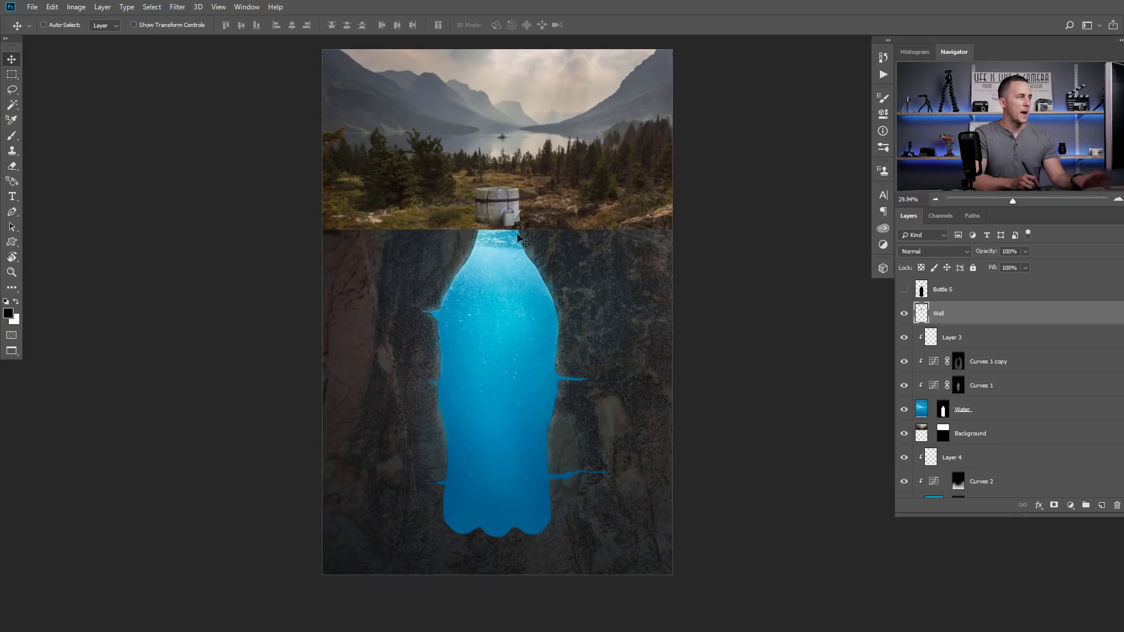
pyautogui.moveTo(501, 224); pyautogui.dragTo(577, 226)
pyautogui.moveTo(138, 257); pyautogui.dragTo(268, 241)
pyautogui.moveTo(704, 226); pyautogui.dragTo(558, 230)
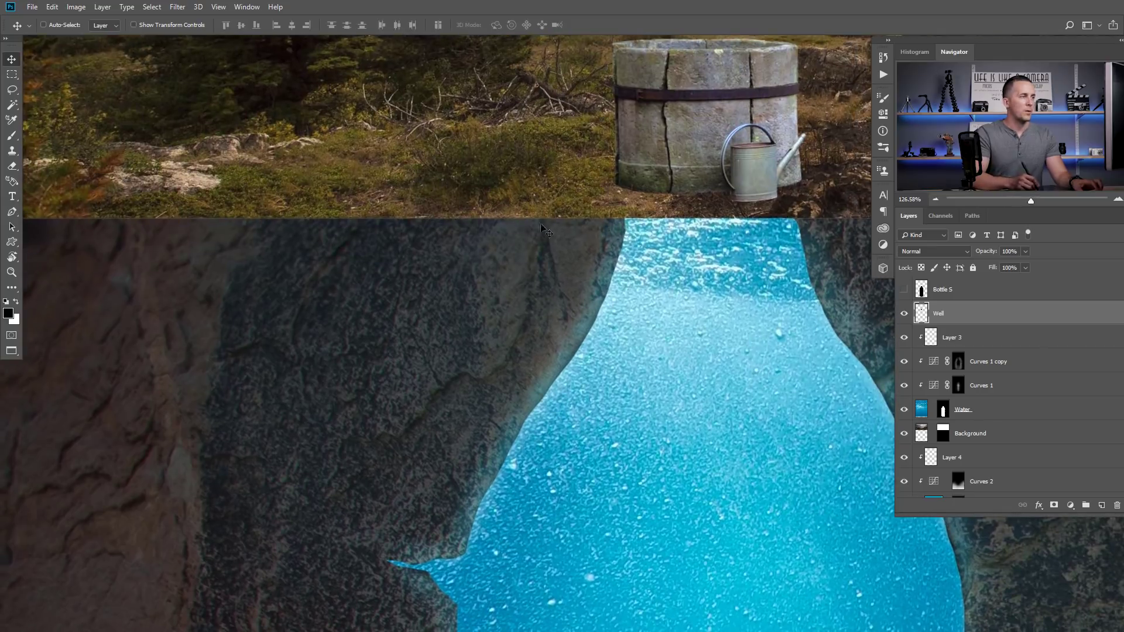
pyautogui.scroll(-3, 975, 429)
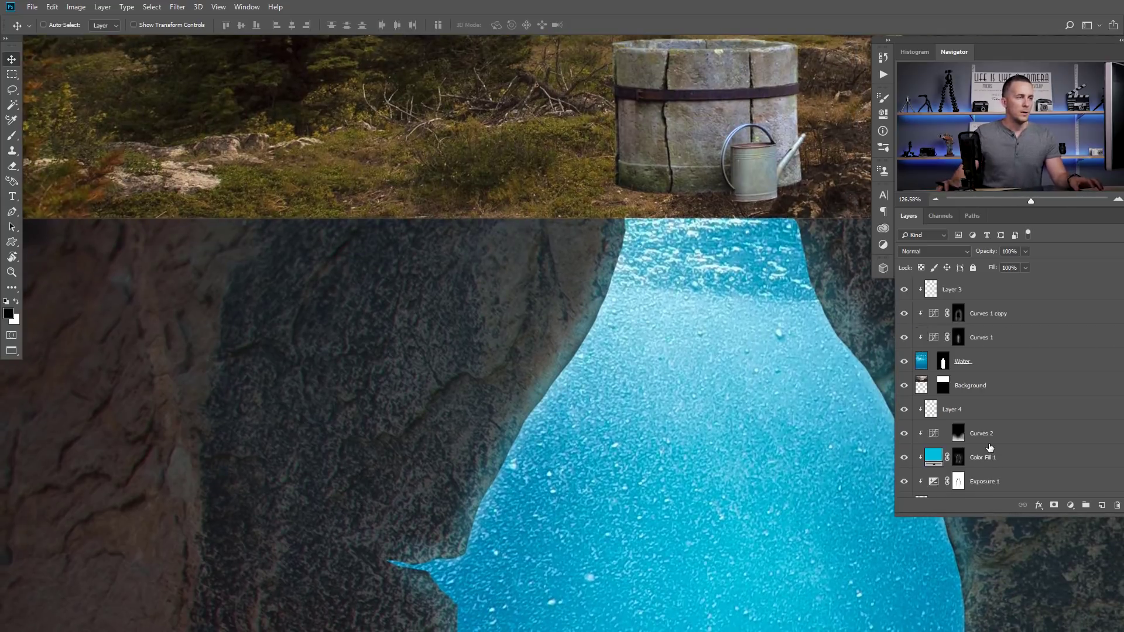
pyautogui.click(943, 361)
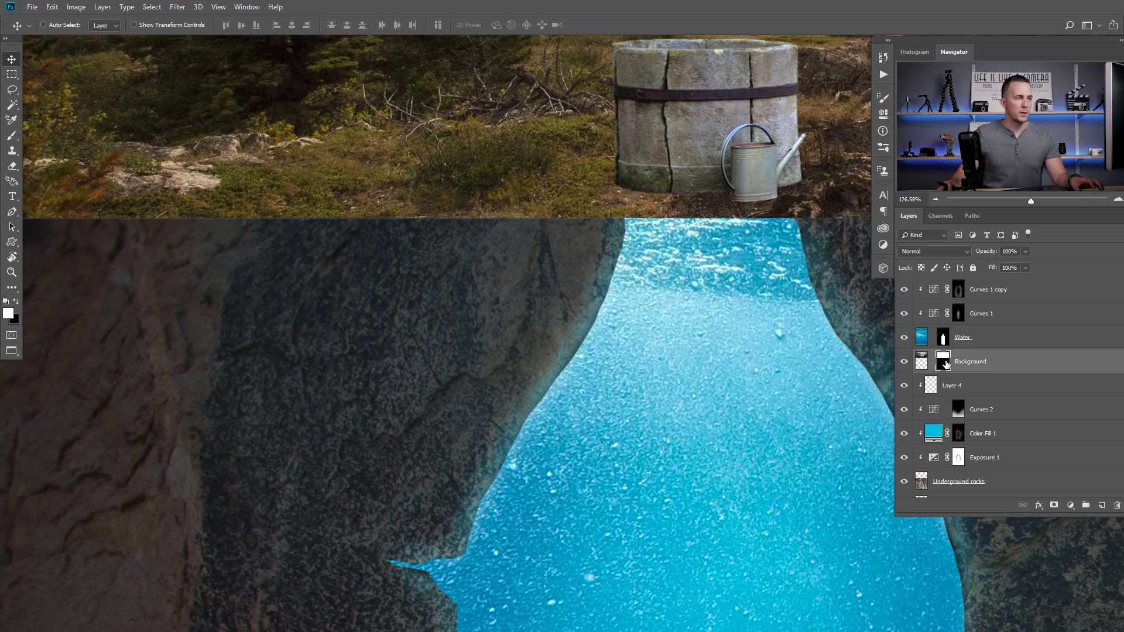
pyautogui.click(923, 361)
pyautogui.moveTo(552, 204)
pyautogui.mouseDown()
pyautogui.moveTo(550, 185)
pyautogui.moveTo(553, 223)
pyautogui.mouseUp()
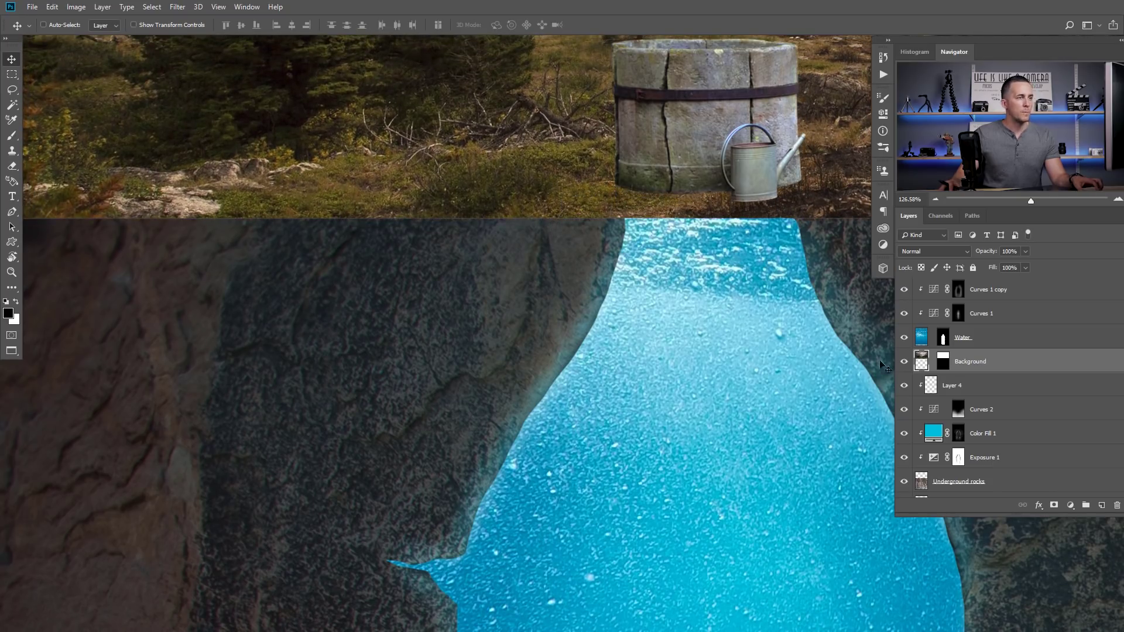
# Paint white on the Background mask along the ground's lower edge with a soft round brush, 0% hardness and 100% opacity, to blend grass into rock
pyautogui.click(936, 364)
pyautogui.press('x')
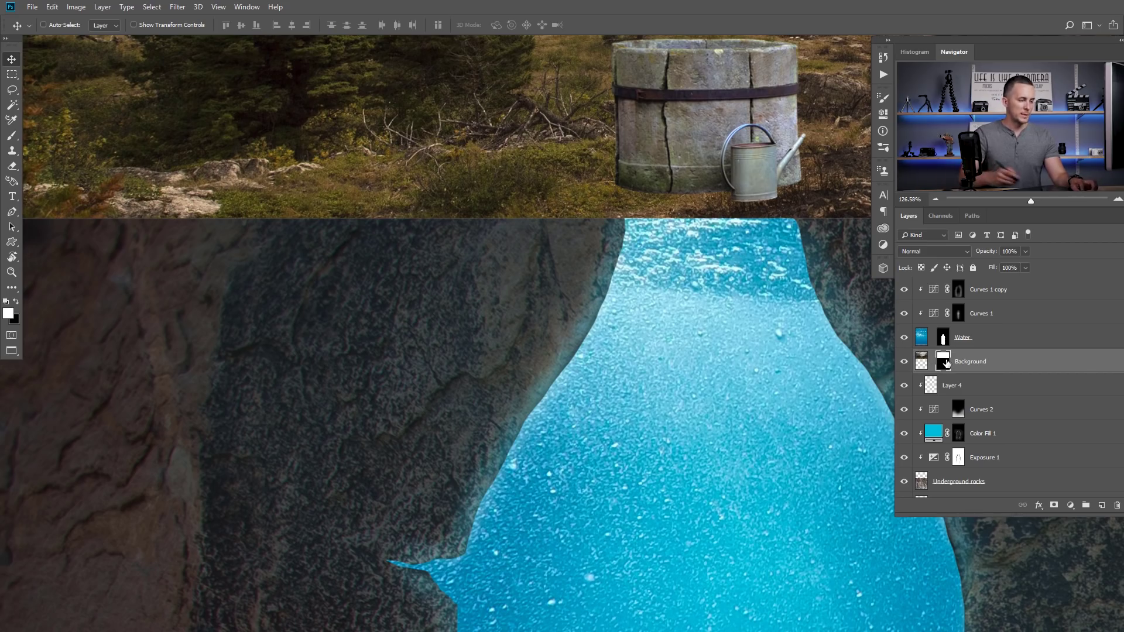
pyautogui.press('b')
pyautogui.rightClick(489, 237)
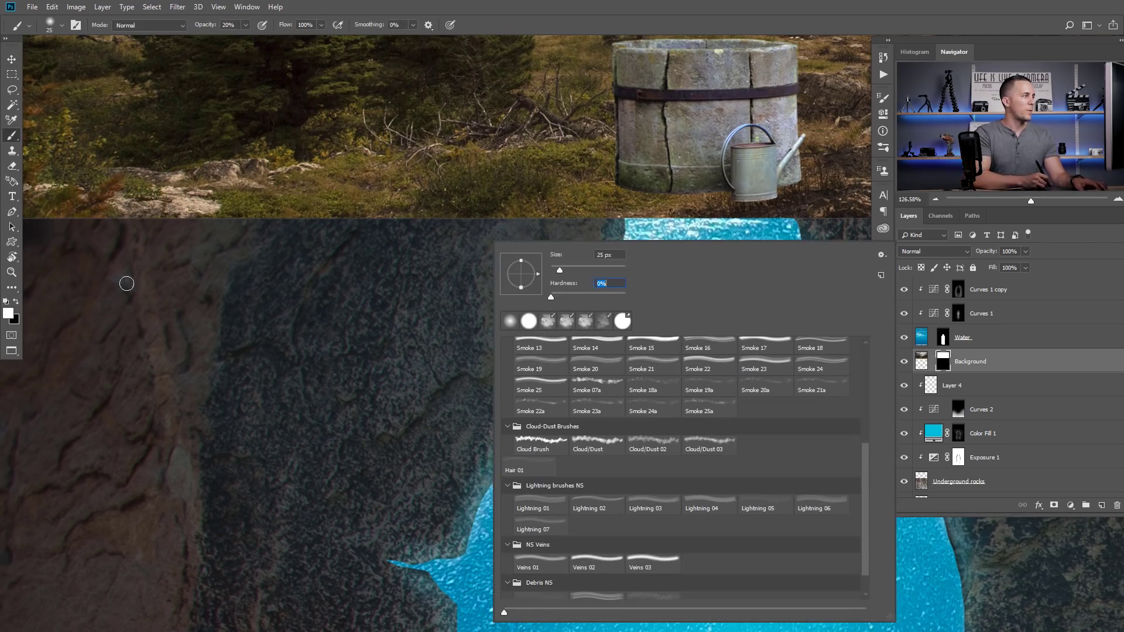
pyautogui.press('Return')
pyautogui.scroll(-4, 356, 242)
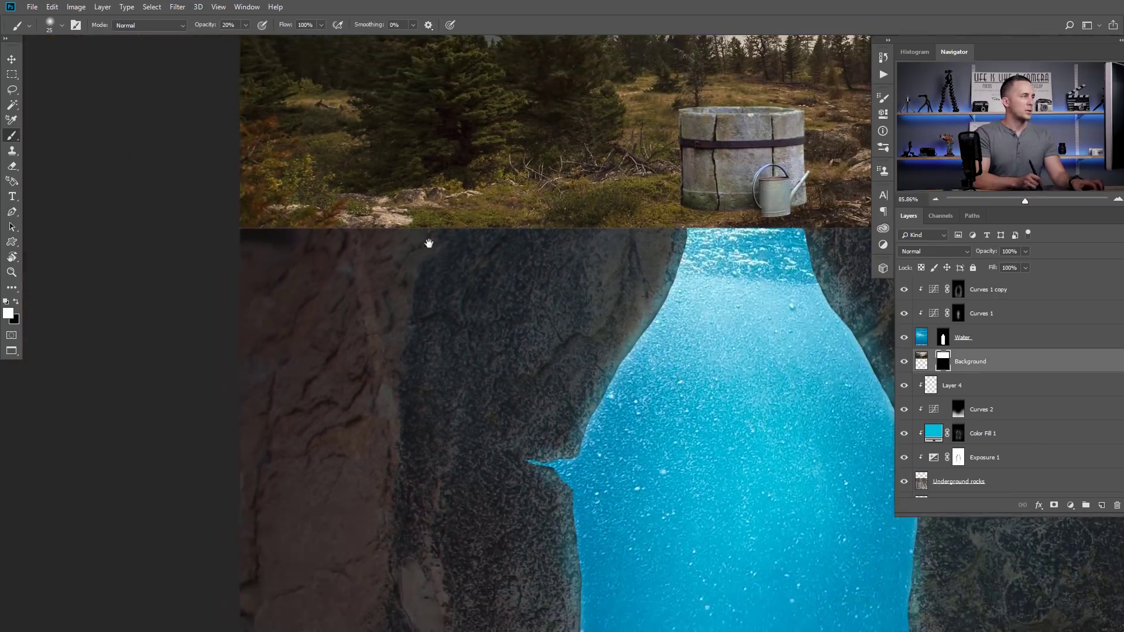
pyautogui.press('0')
pyautogui.press(']')
pyautogui.press(']')
pyautogui.press(']')
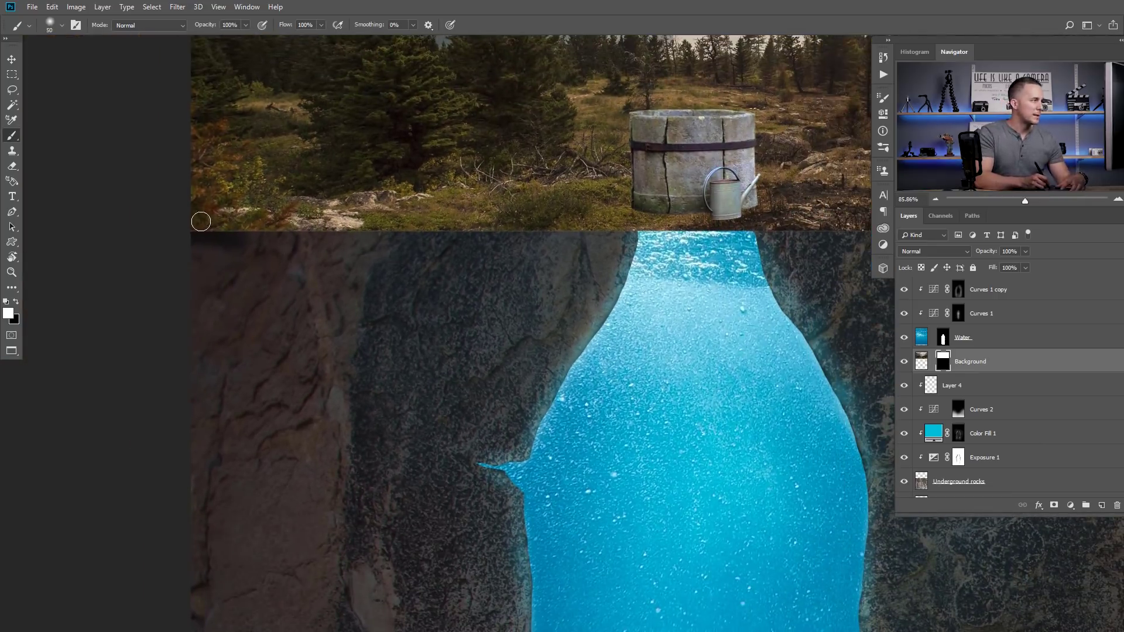
pyautogui.moveTo(197, 219)
pyautogui.mouseDown()
pyautogui.moveTo(226, 220)
pyautogui.moveTo(176, 218)
pyautogui.moveTo(585, 220)
pyautogui.moveTo(353, 206)
pyautogui.mouseUp()
pyautogui.moveTo(453, 204)
pyautogui.mouseDown()
pyautogui.moveTo(565, 218)
pyautogui.moveTo(764, 212)
pyautogui.moveTo(410, 234)
pyautogui.moveTo(576, 247)
pyautogui.moveTo(635, 240)
pyautogui.moveTo(372, 222)
pyautogui.moveTo(617, 214)
pyautogui.mouseUp()
pyautogui.moveTo(545, 227); pyautogui.dragTo(403, 225)
# Refine the Background mask's transition between grass and rock with a smaller 35 px soft white brush
pyautogui.scroll(-5, 433, 234)
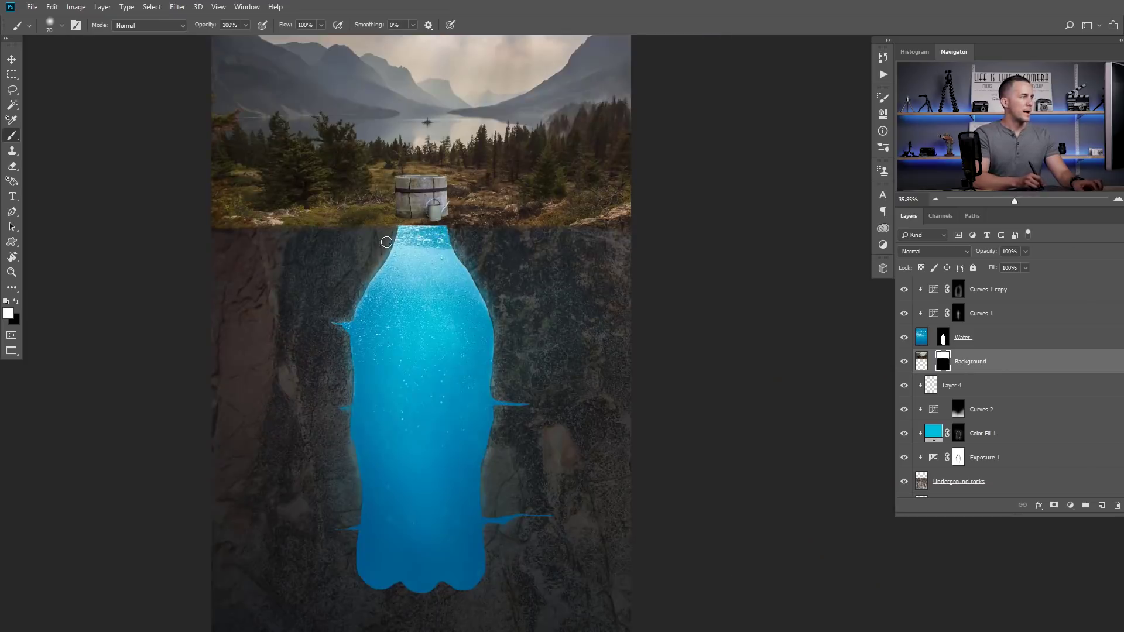
pyautogui.scroll(6, 351, 237)
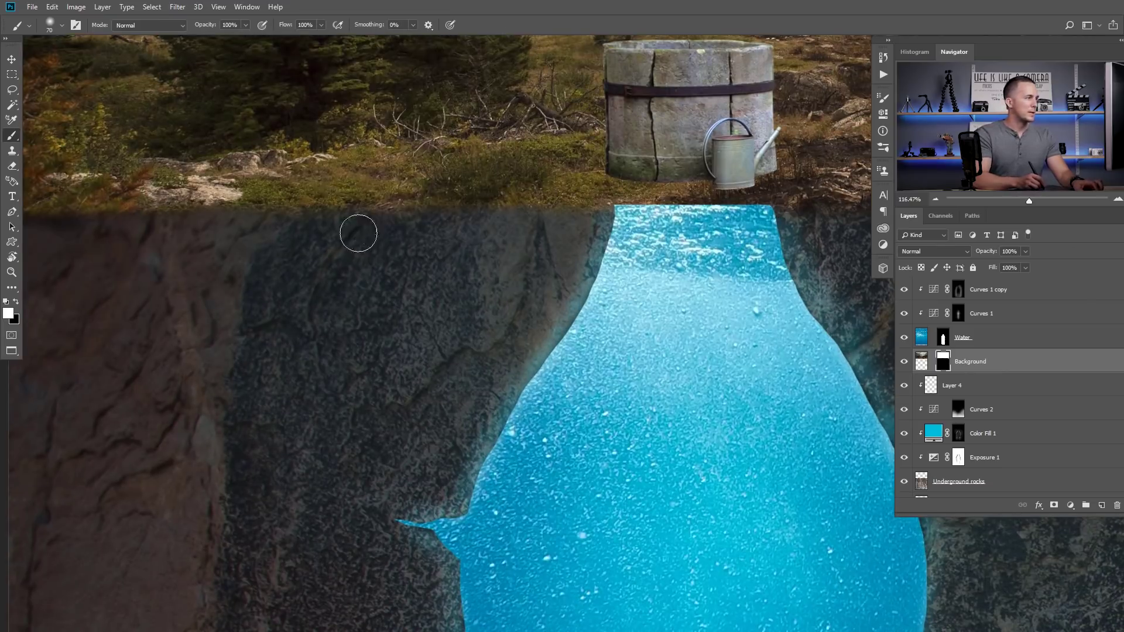
pyautogui.press('[')
pyautogui.press('[')
pyautogui.press('[')
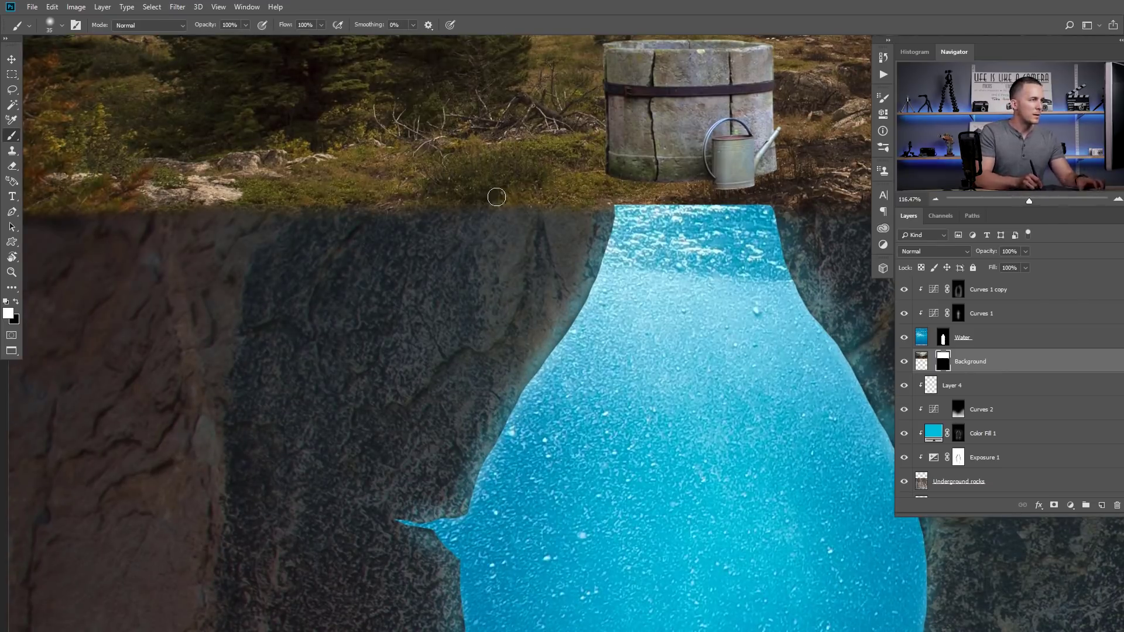
pyautogui.moveTo(236, 187); pyautogui.dragTo(462, 189)
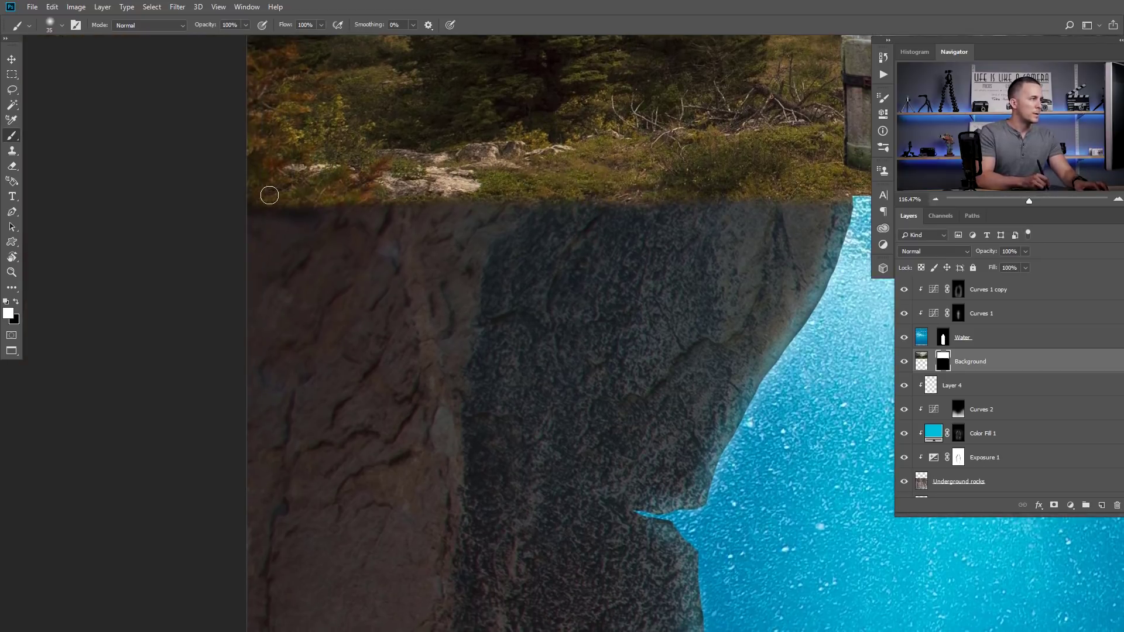
# Add a white layer mask to the Well layer
pyautogui.scroll(-8, 259, 197)
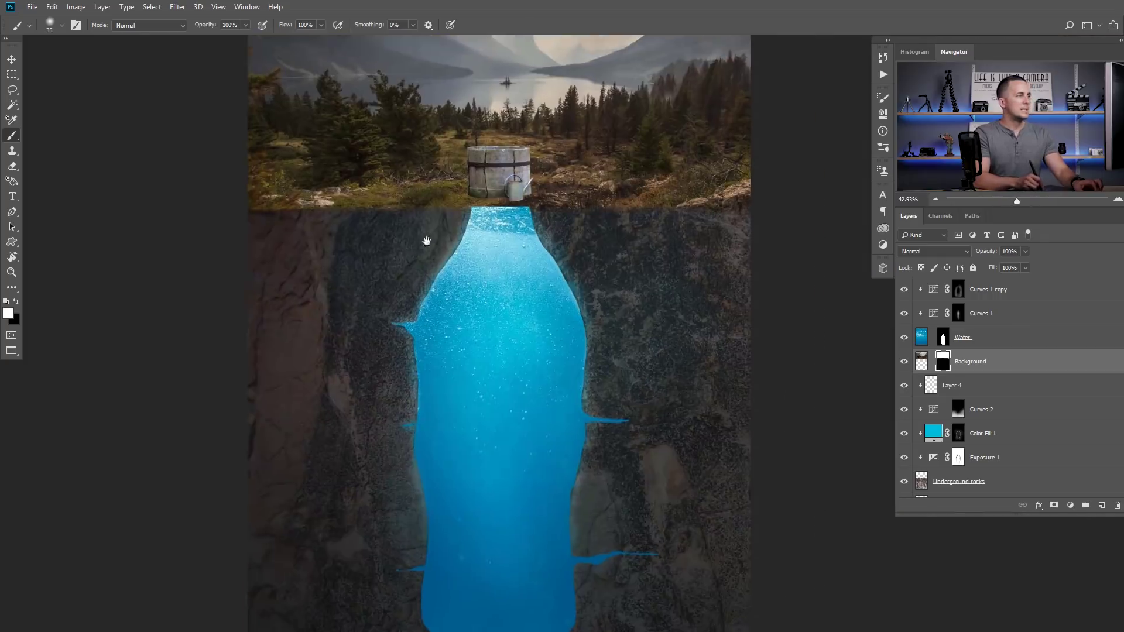
pyautogui.scroll(8, 497, 211)
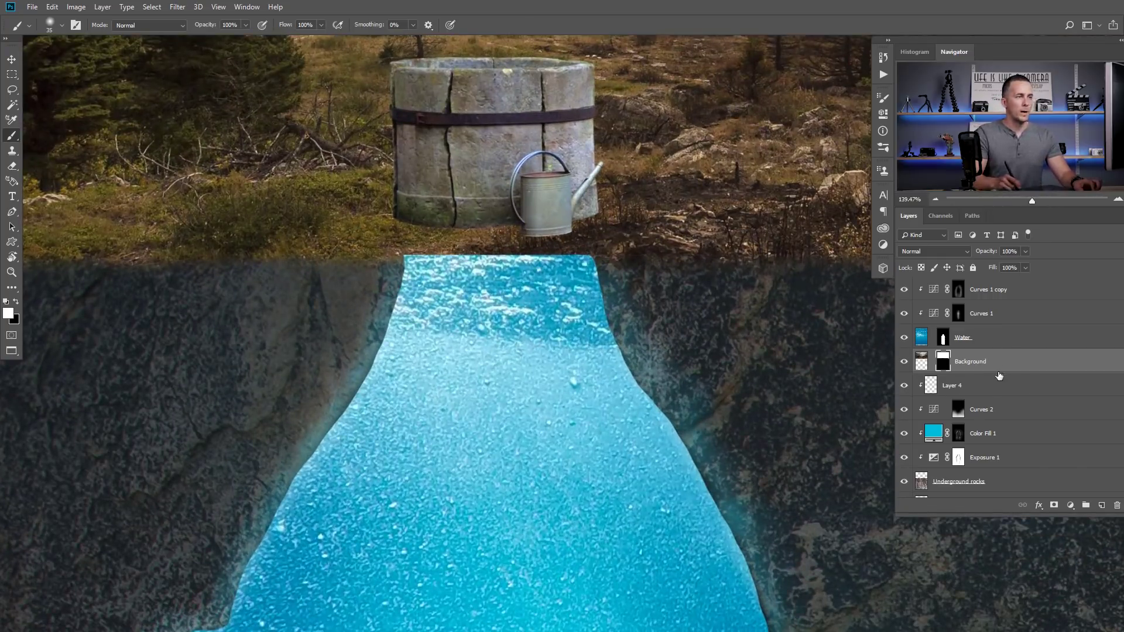
pyautogui.scroll(1, 999, 359)
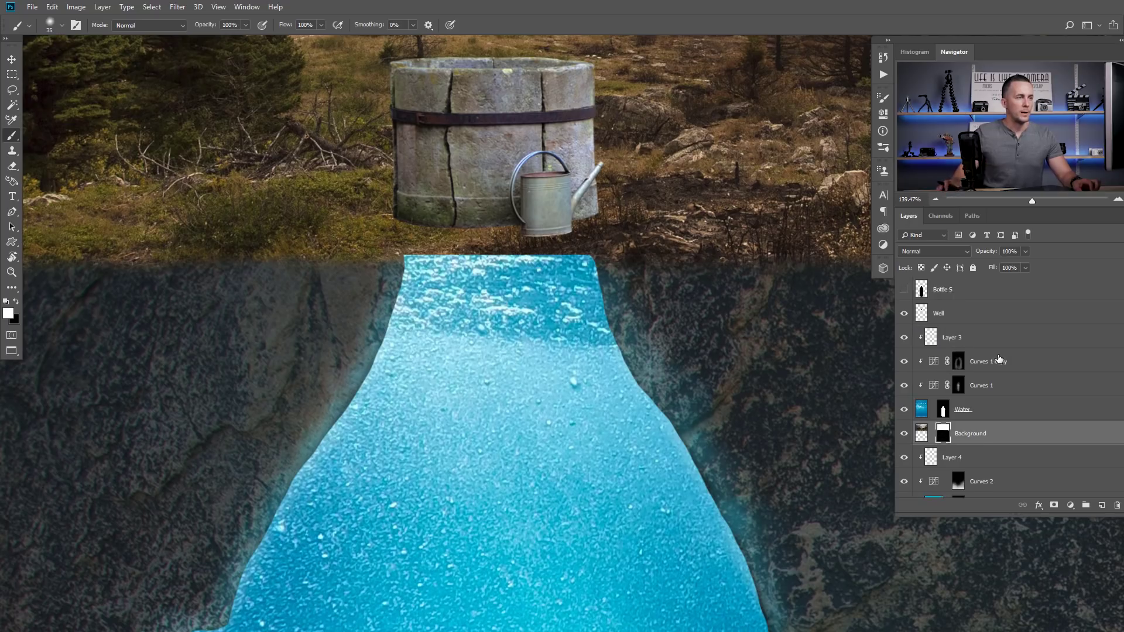
pyautogui.click(982, 318)
pyautogui.click(1054, 506)
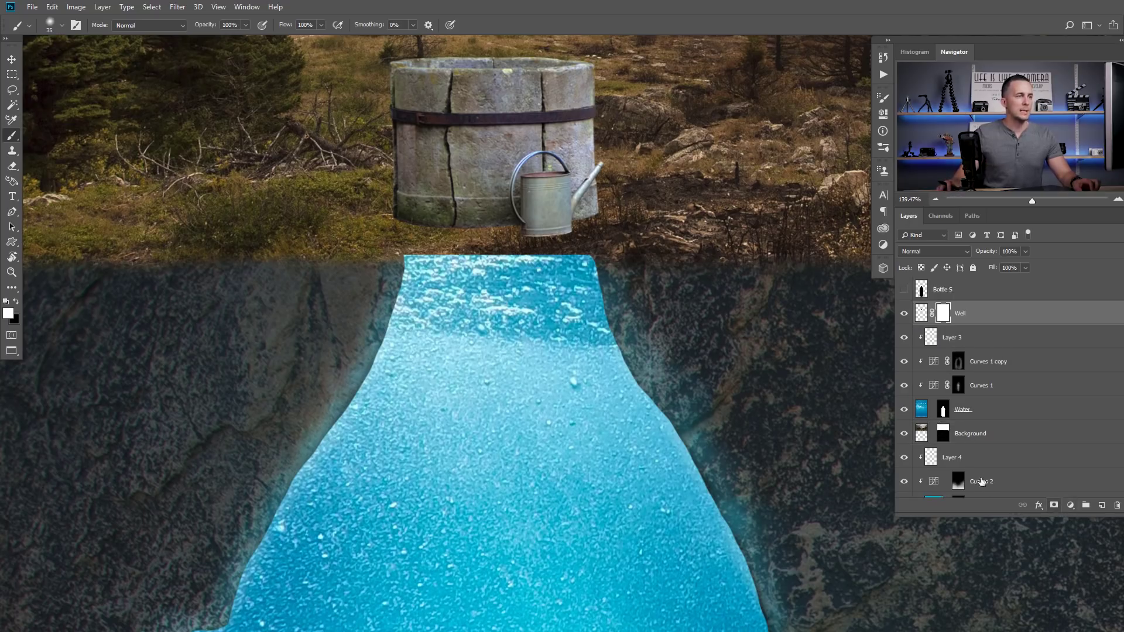
# Restore the Legacy Brushes set to the list of brush presets
pyautogui.rightClick(433, 232)
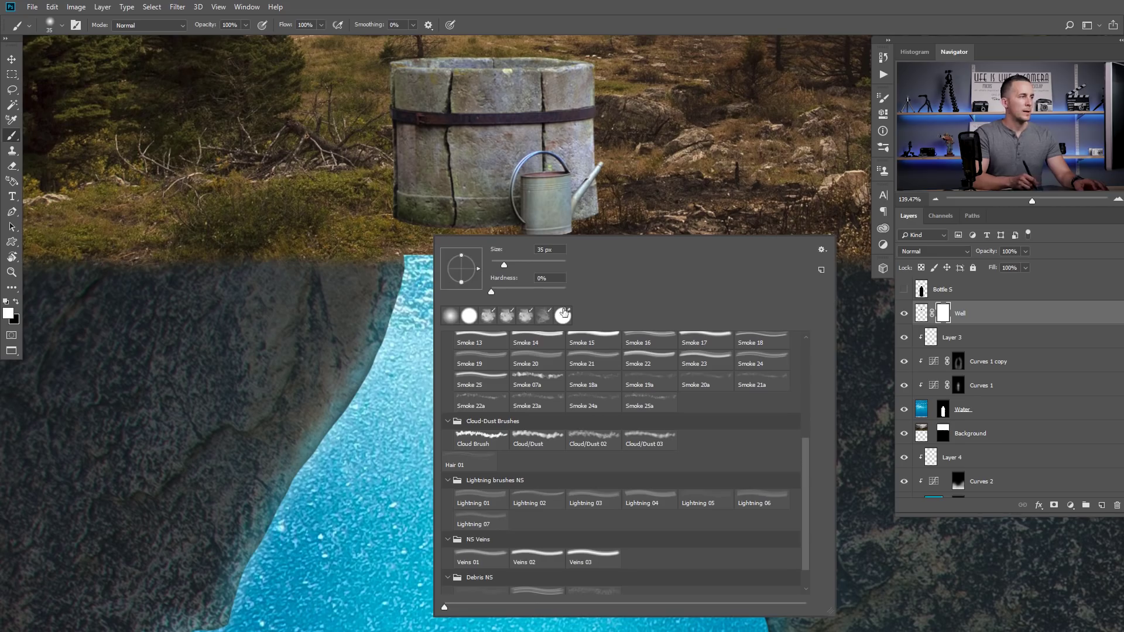
pyautogui.scroll(5, 803, 475)
pyautogui.scroll(-8, 802, 433)
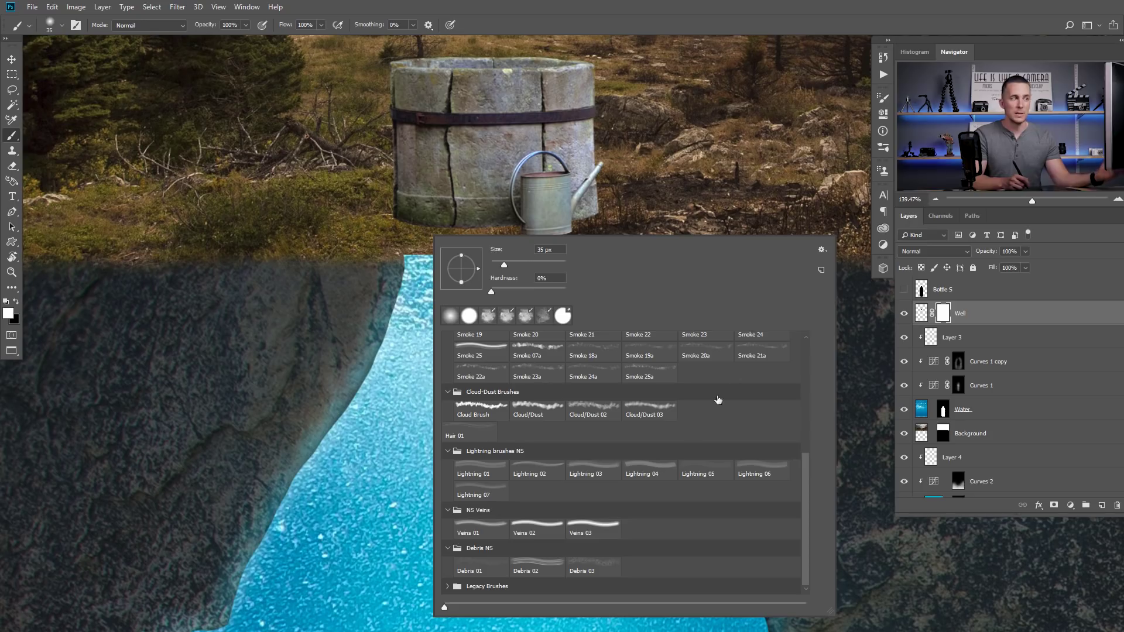
pyautogui.click(820, 250)
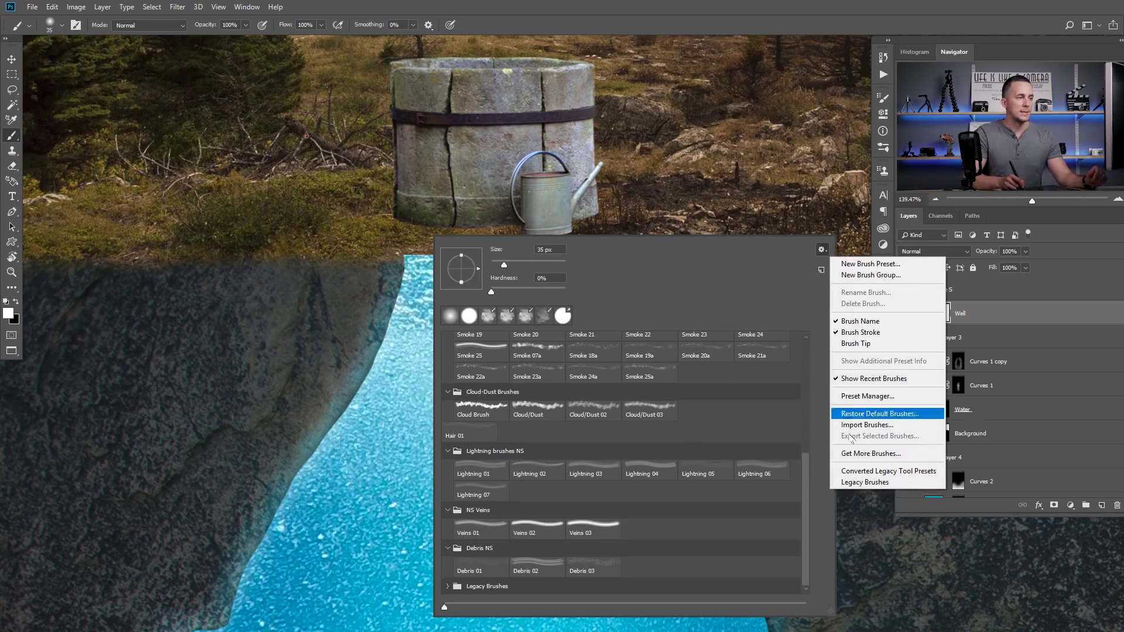
pyautogui.click(860, 482)
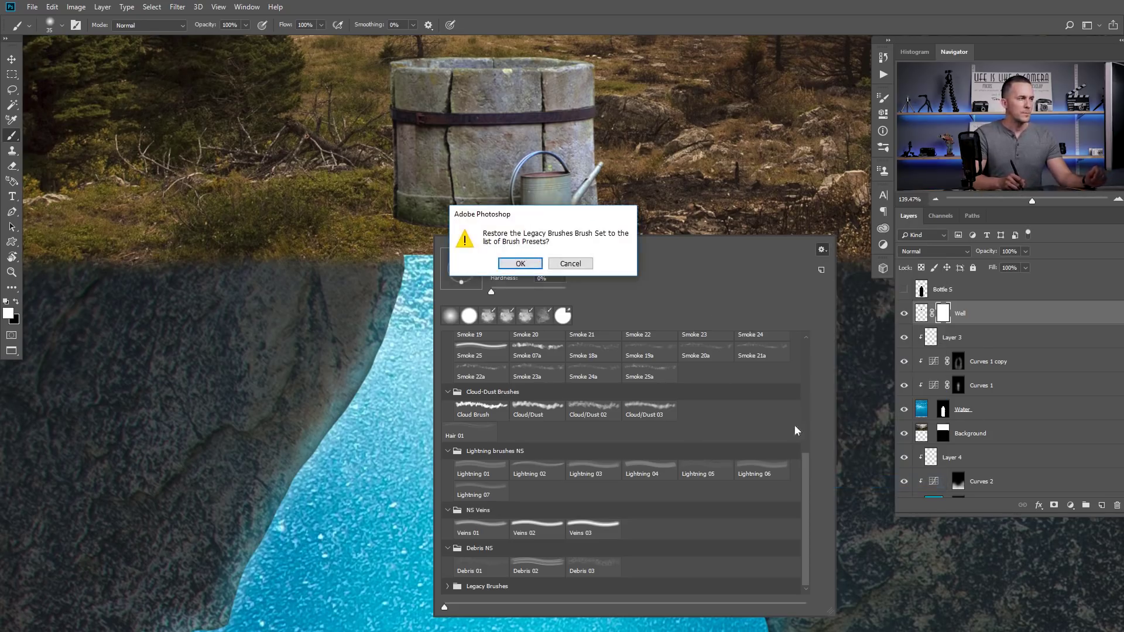
pyautogui.click(534, 266)
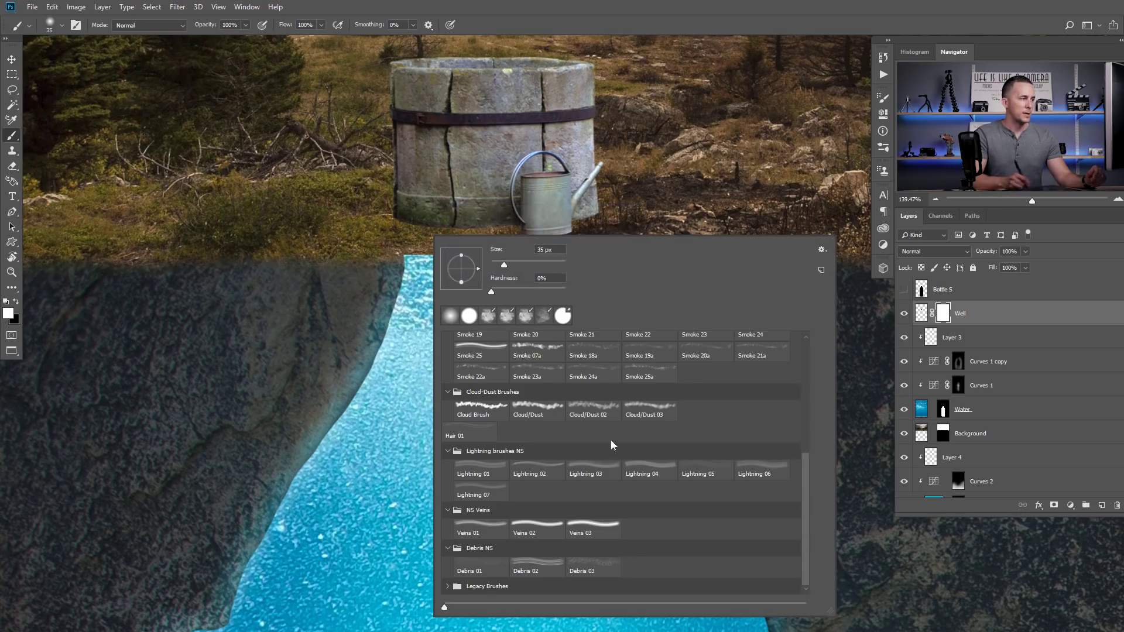
# Choose the Grass brush from the Default Brushes group of the Legacy Brushes set
pyautogui.click(450, 588)
pyautogui.moveTo(806, 430); pyautogui.dragTo(807, 486)
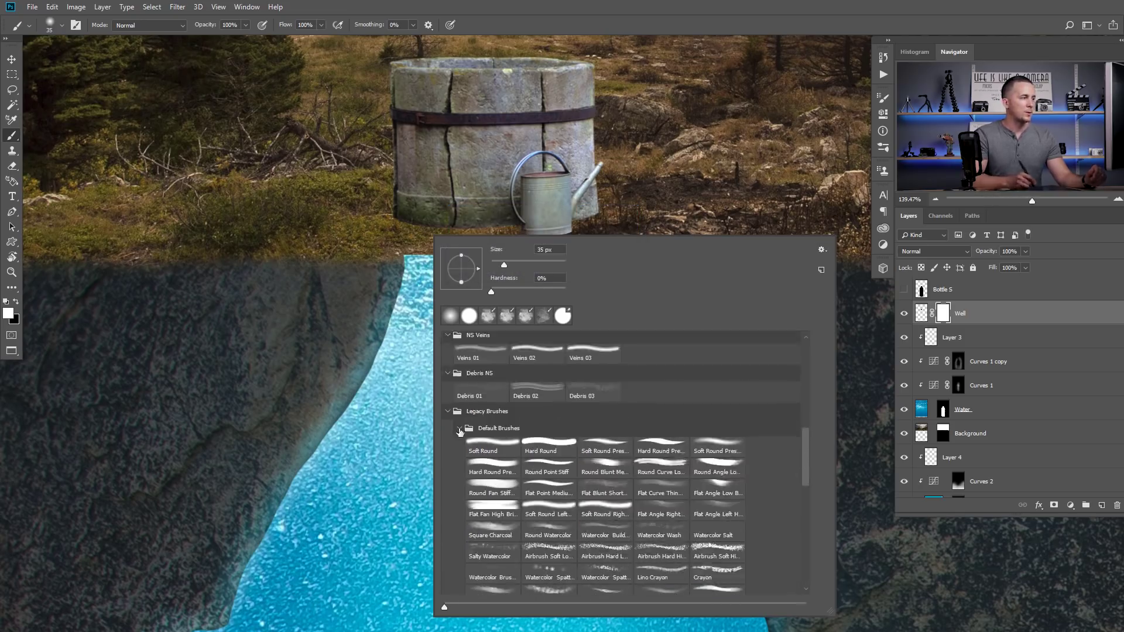
pyautogui.click(460, 429)
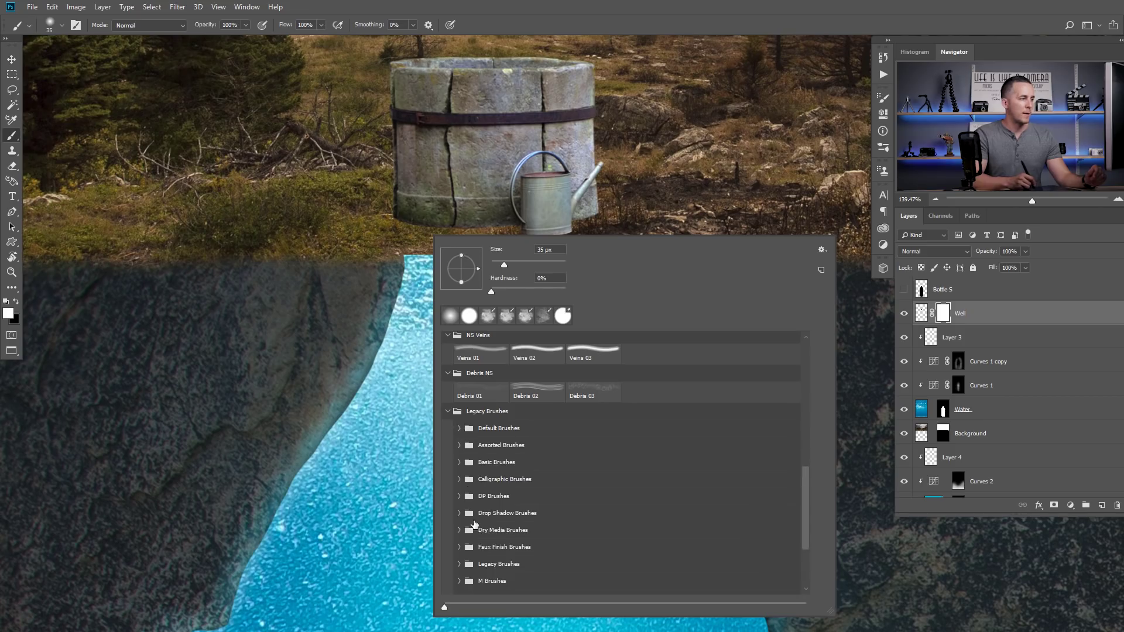
pyautogui.click(460, 429)
pyautogui.moveTo(802, 471); pyautogui.dragTo(806, 481)
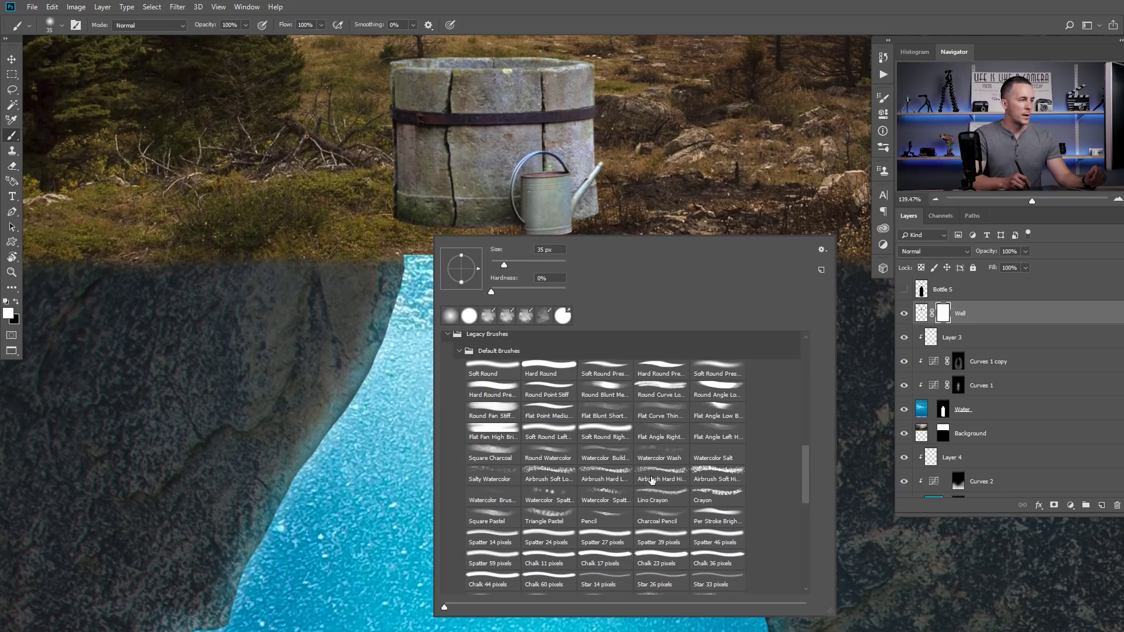
pyautogui.moveTo(806, 489); pyautogui.dragTo(805, 507)
pyautogui.click(717, 533)
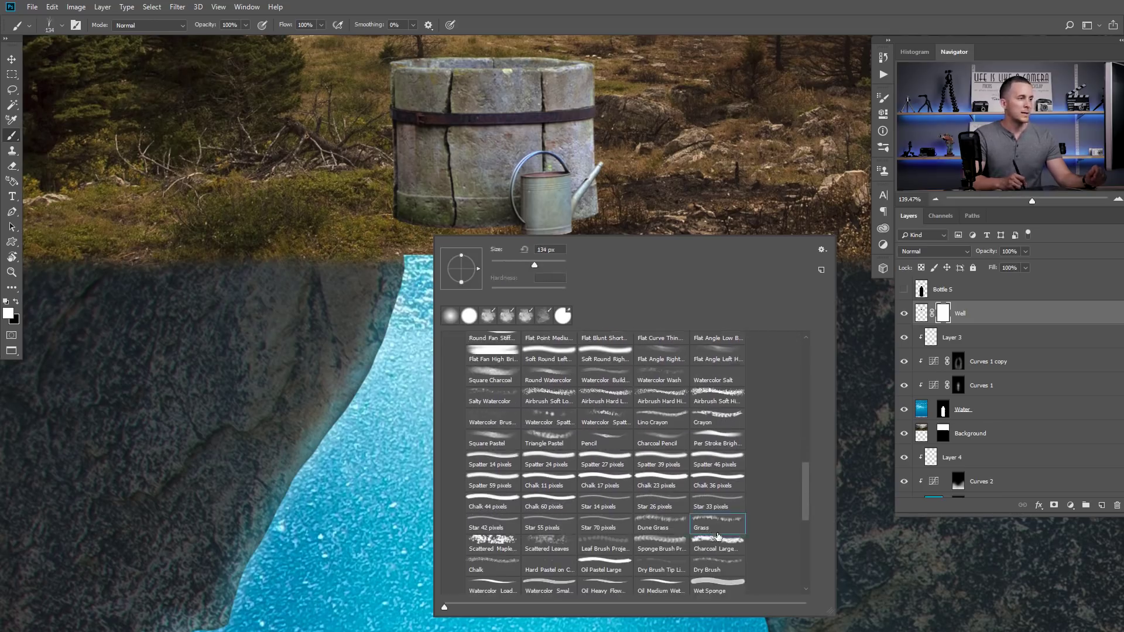
pyautogui.click(410, 243)
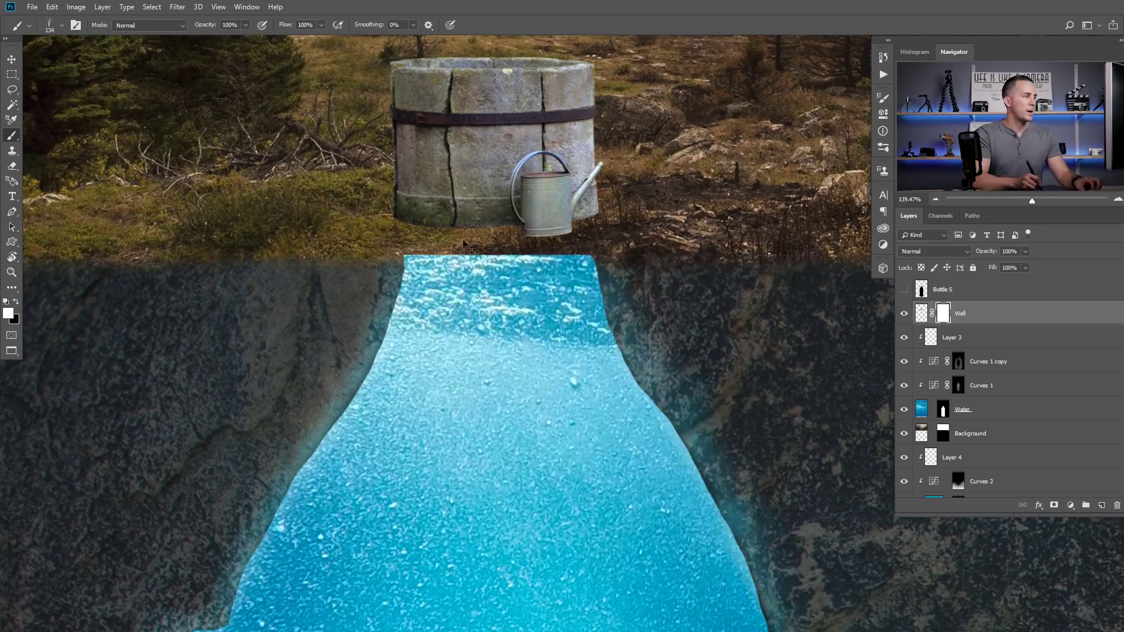
# Paint black on the Well mask with the Grass brush at 50 px along the bases of the well and watering can
pyautogui.scroll(2, 426, 240)
pyautogui.scroll(2, 426, 240)
pyautogui.press('[')
pyautogui.press('[')
pyautogui.press('[')
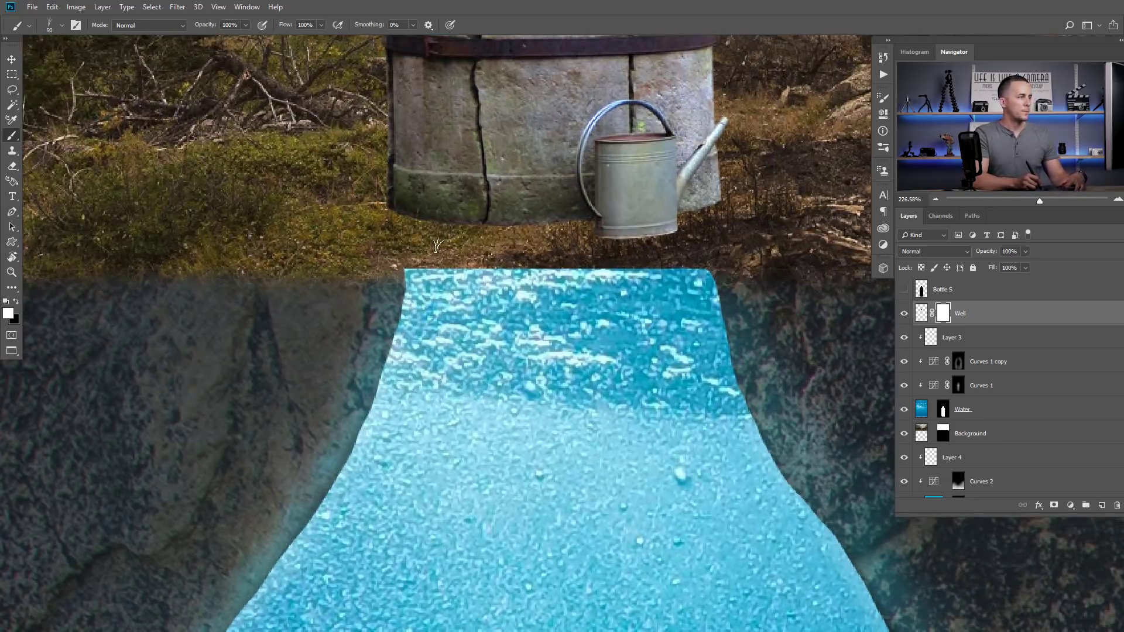
pyautogui.press('F5')
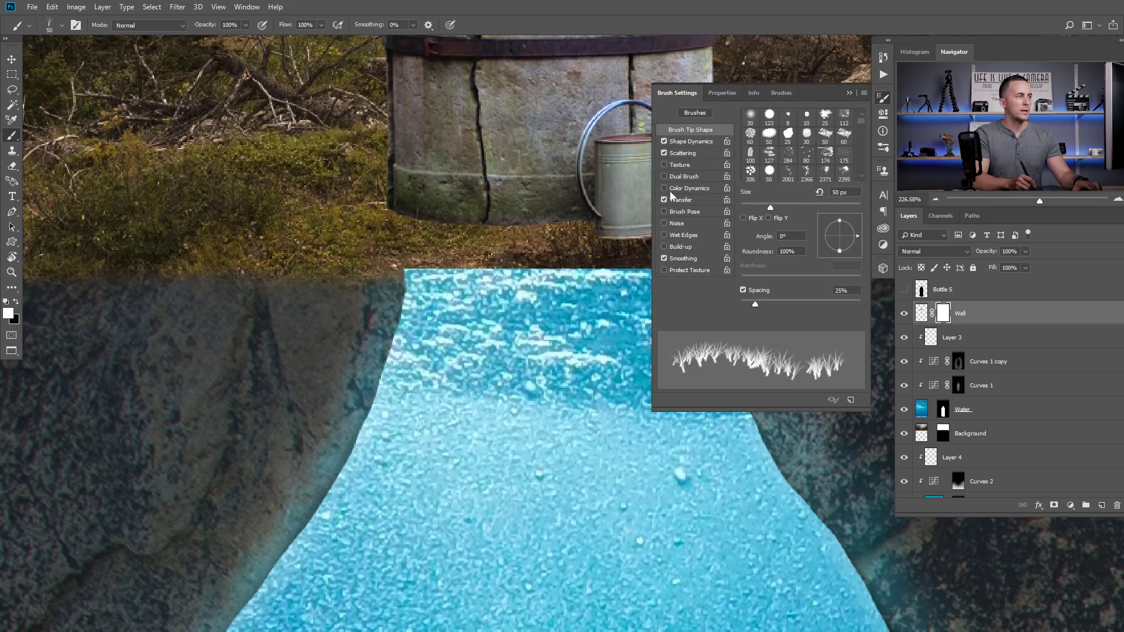
pyautogui.press('F5')
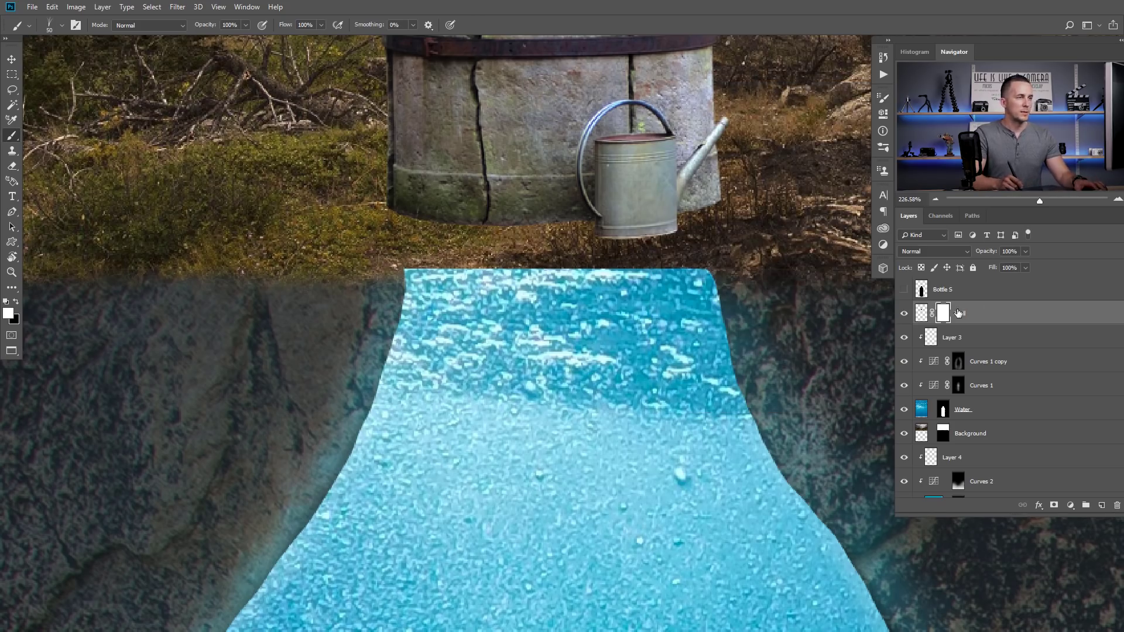
pyautogui.press('x')
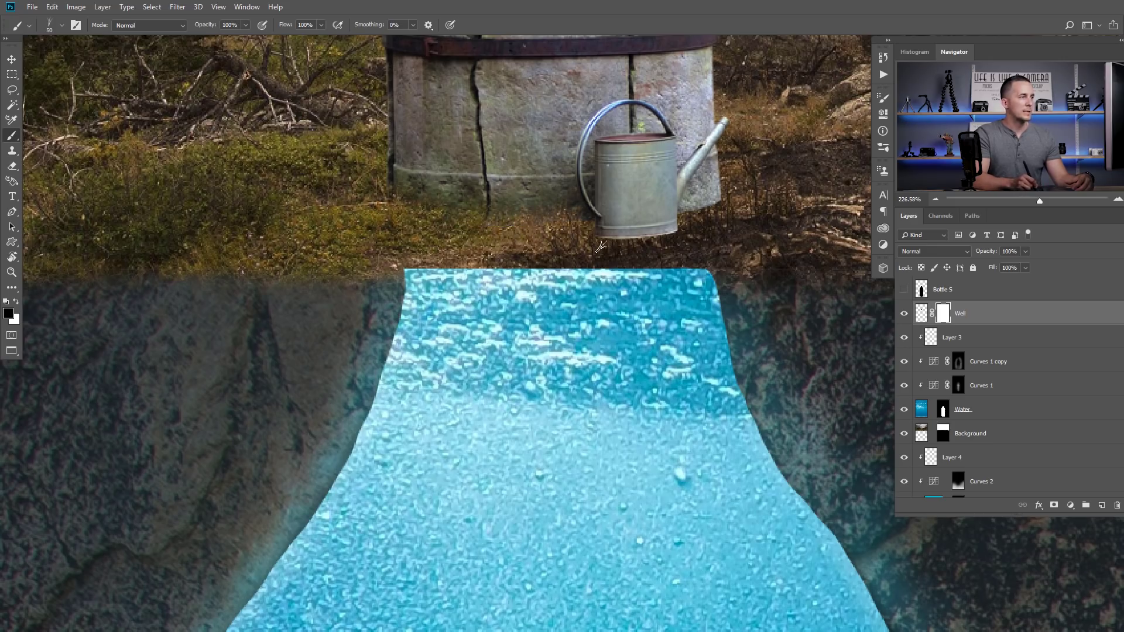
pyautogui.moveTo(607, 239); pyautogui.dragTo(667, 236)
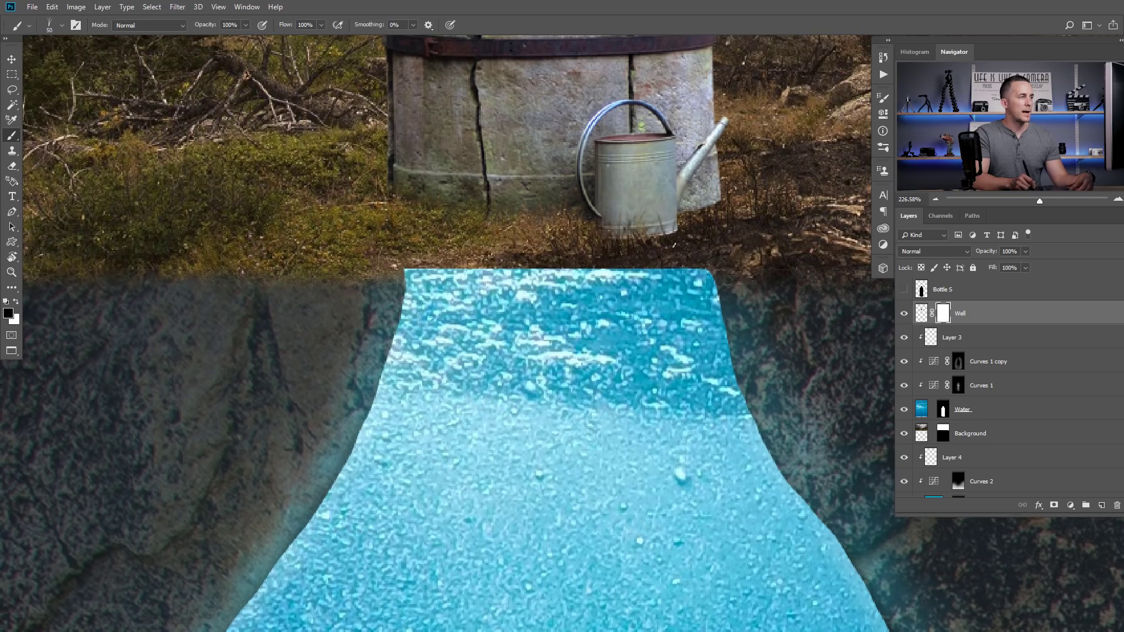
# Refine the grassy masking around the watering can and the well's lower edge with the Grass brush at 20 px and 35 px
pyautogui.press('[')
pyautogui.press('[')
pyautogui.press('[')
pyautogui.press('[')
pyautogui.press('[')
pyautogui.press('[')
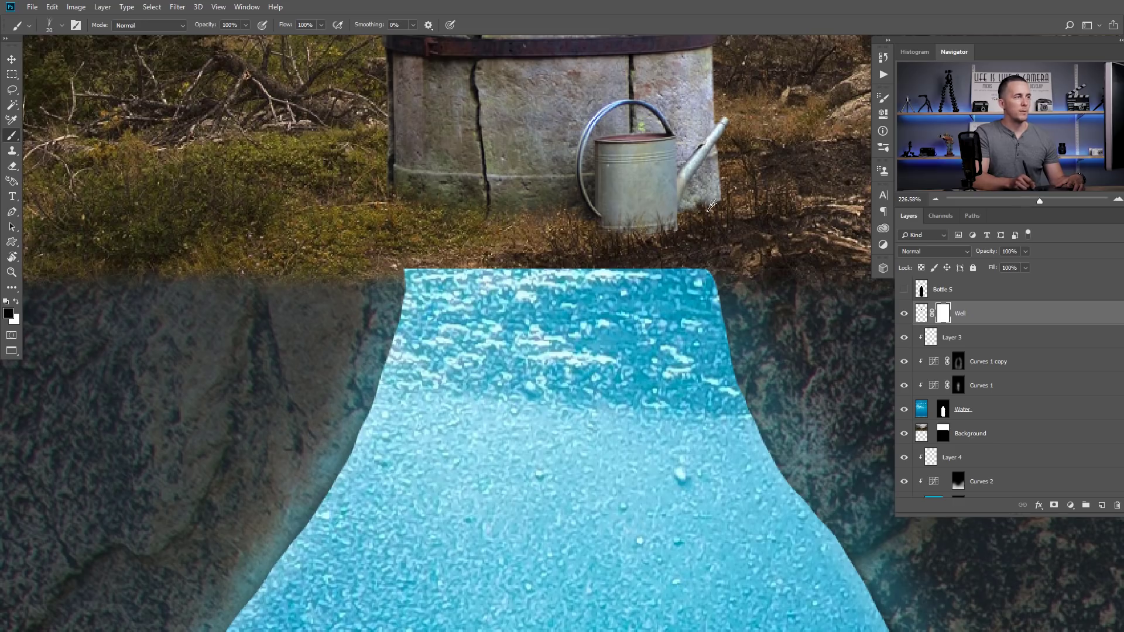
pyautogui.press(']')
pyautogui.press(']')
pyautogui.press(']')
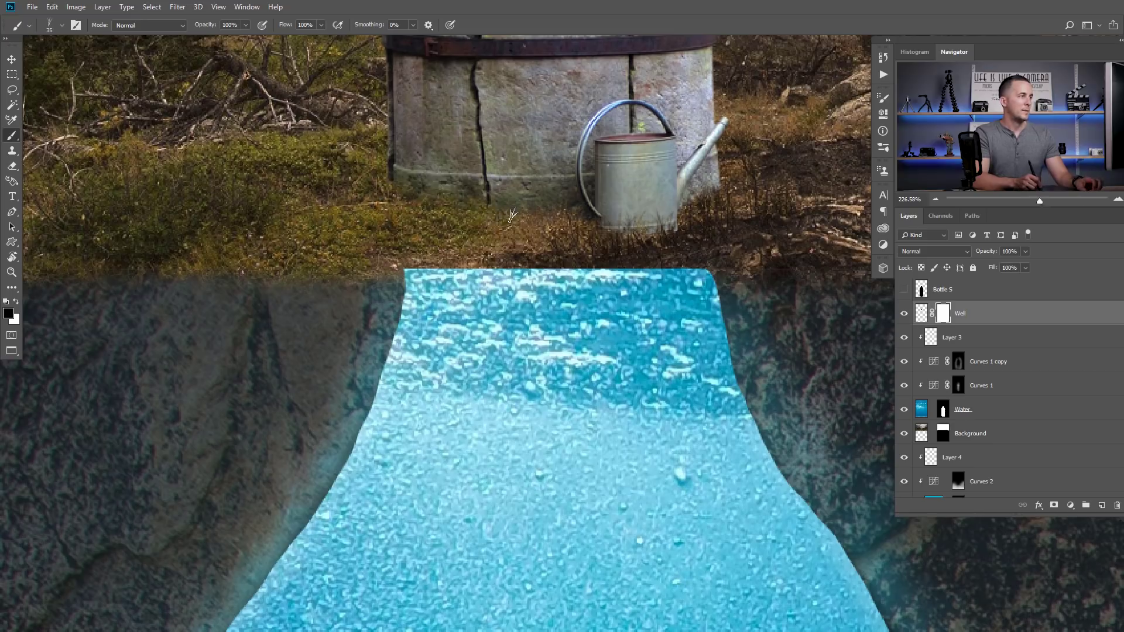
# Add a Curves adjustment clipped to the Well layer, darken its midtones to input 169, output 85, and invert its mask to black
pyautogui.scroll(-5, 527, 205)
pyautogui.scroll(-3, 529, 199)
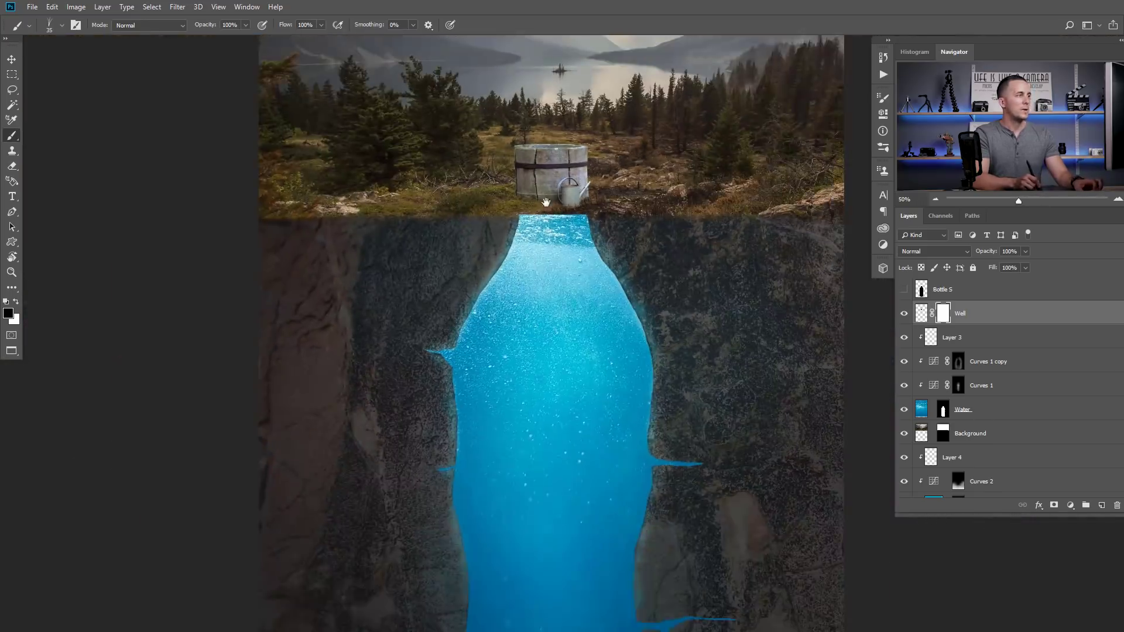
pyautogui.scroll(5, 503, 187)
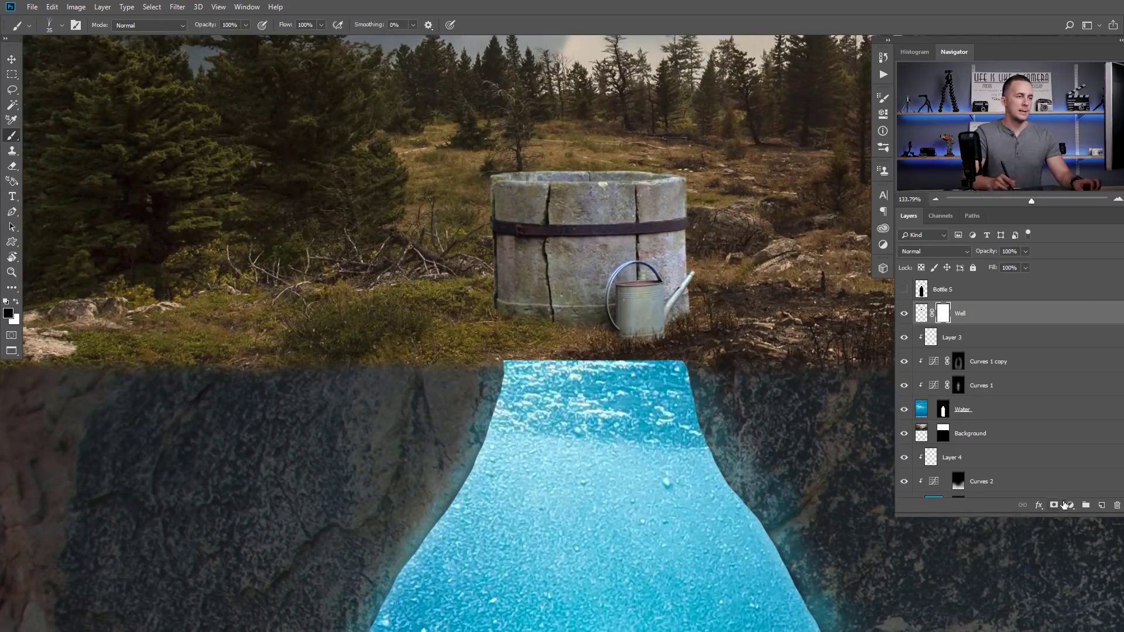
pyautogui.click(1068, 505)
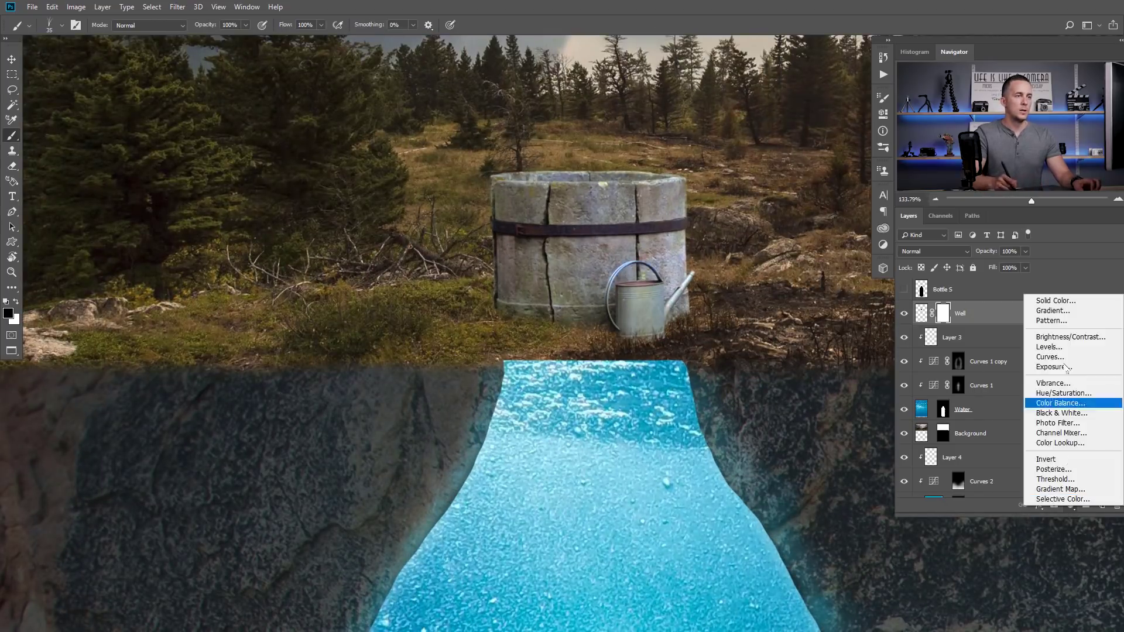
pyautogui.click(1053, 361)
pyautogui.click(782, 323)
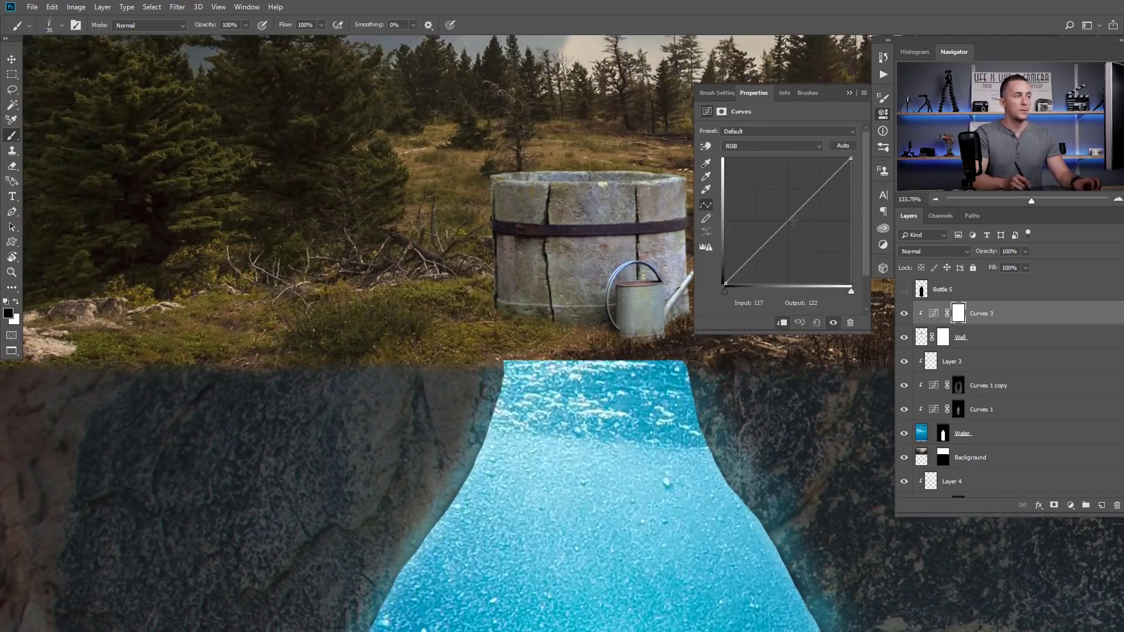
pyautogui.moveTo(788, 225); pyautogui.dragTo(809, 242)
pyautogui.hotkey('ctrl', 'i')
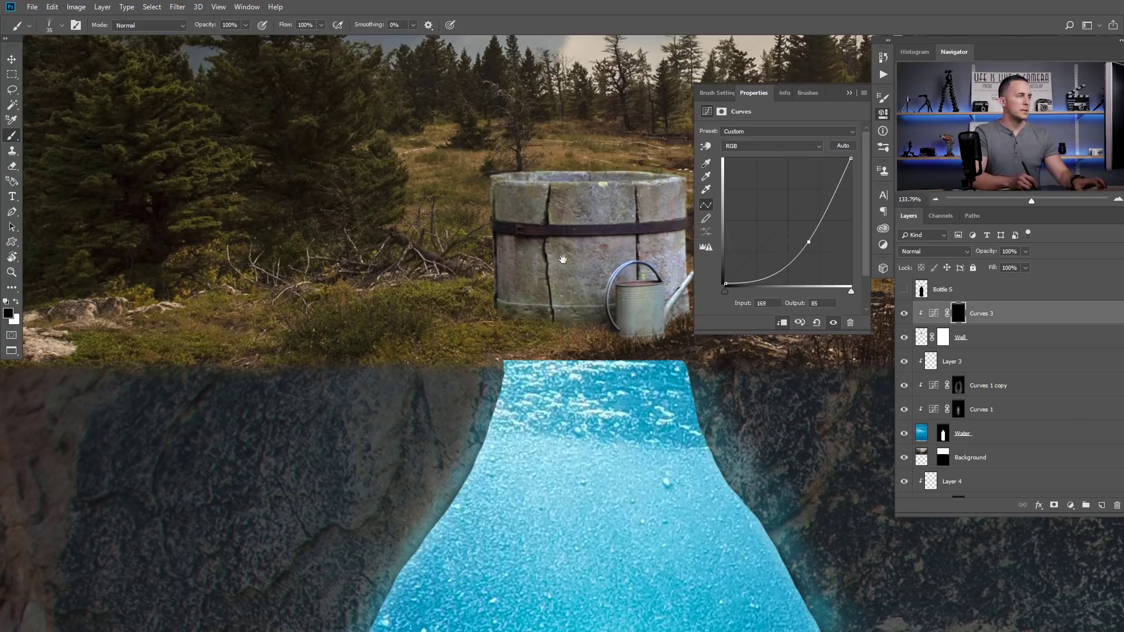
# Shade the well's left side by painting white on the Curves 3 mask with a soft round brush at 10% opacity
pyautogui.moveTo(563, 259); pyautogui.dragTo(442, 209)
pyautogui.rightClick(452, 205)
pyautogui.click(589, 282)
pyautogui.press('Return')
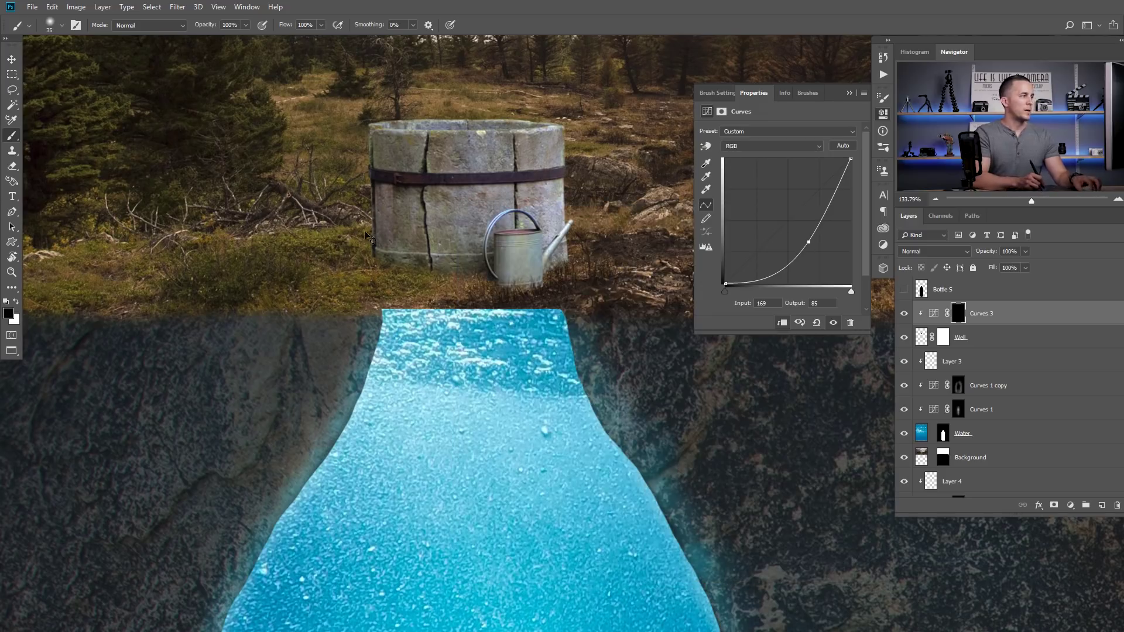
pyautogui.press('1')
pyautogui.press(']')
pyautogui.press(']')
pyautogui.press(']')
pyautogui.press('x')
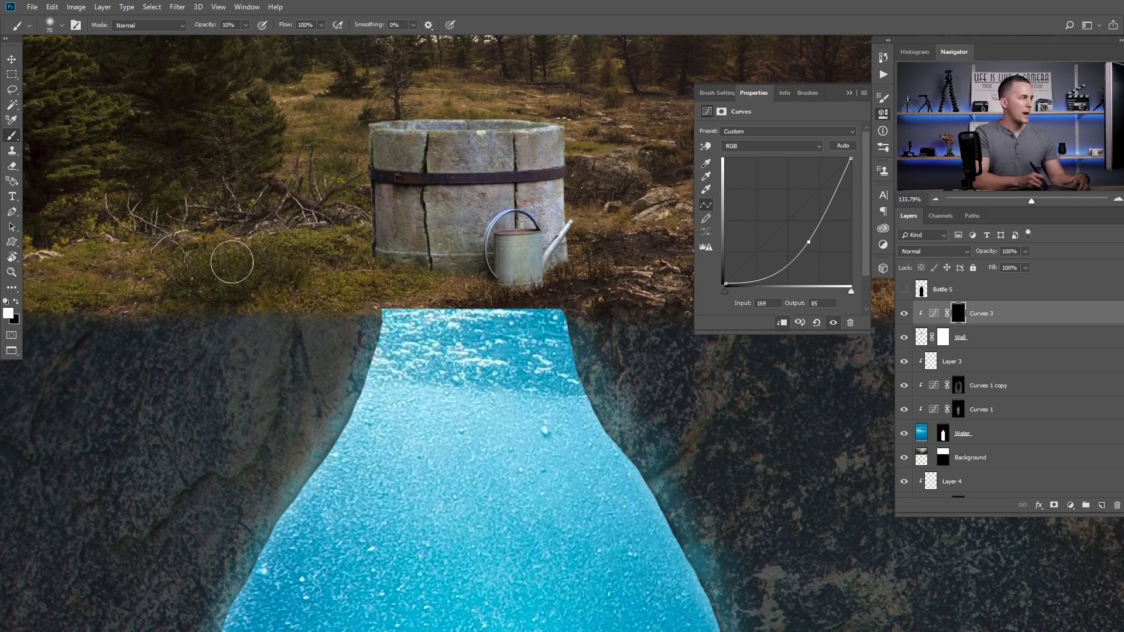
pyautogui.press('[')
pyautogui.press('[')
pyautogui.press('[')
pyautogui.press(']')
pyautogui.press(']')
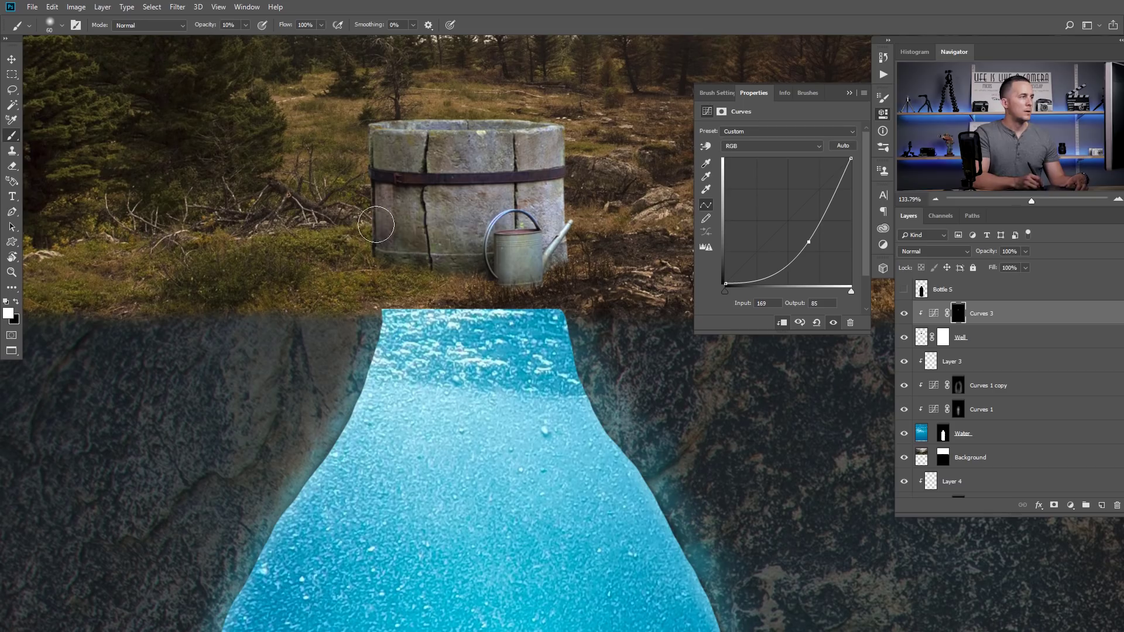
# Shade the well's lower edge and the area around the watering can on the Curves 3 mask at 60 to 70 px
pyautogui.press('[')
pyautogui.press('[')
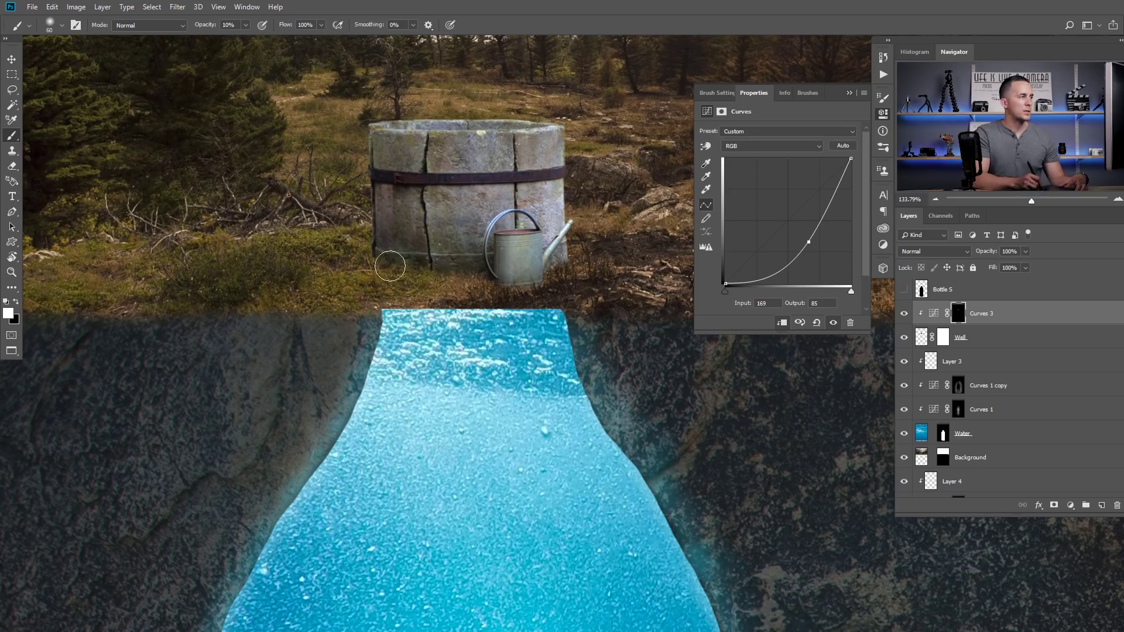
pyautogui.press(']')
pyautogui.press(']')
pyautogui.press(']')
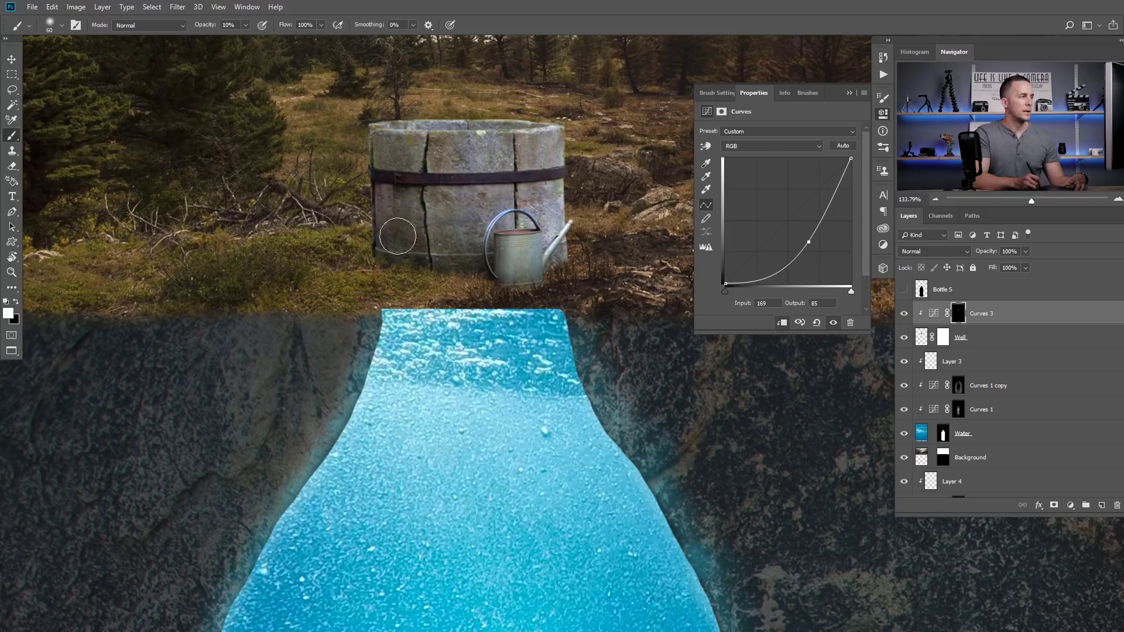
pyautogui.moveTo(481, 266)
pyautogui.mouseDown()
pyautogui.moveTo(415, 267)
pyautogui.moveTo(537, 262)
pyautogui.mouseUp()
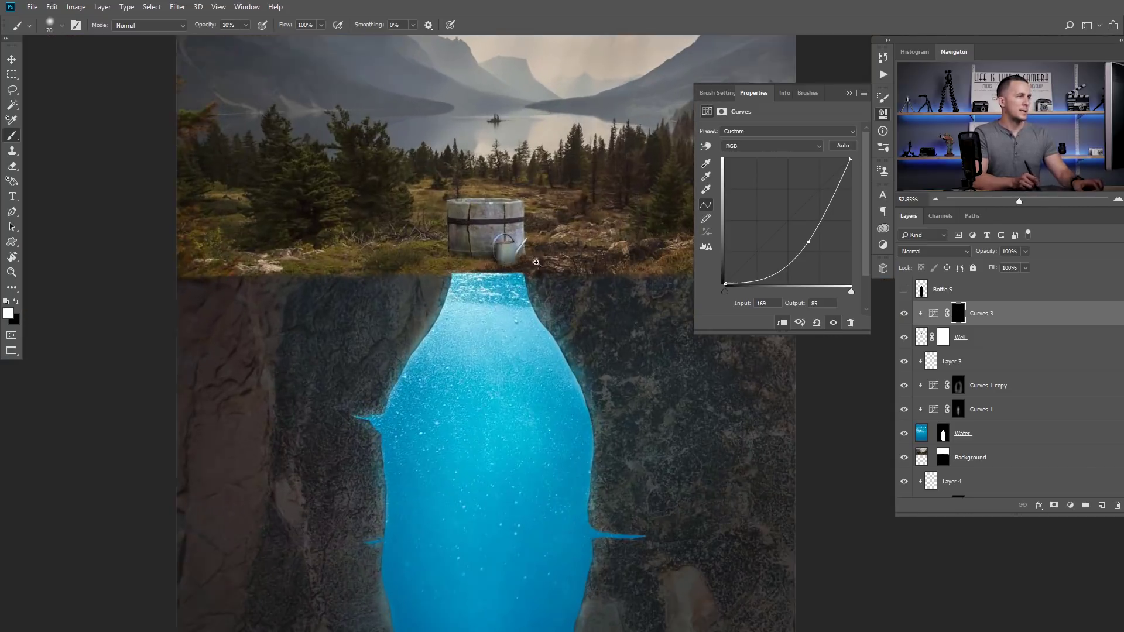
pyautogui.moveTo(803, 239); pyautogui.dragTo(798, 236)
pyautogui.click(850, 93)
pyautogui.moveTo(645, 233)
pyautogui.mouseDown()
pyautogui.moveTo(618, 252)
pyautogui.moveTo(630, 283)
pyautogui.moveTo(565, 268)
pyautogui.moveTo(640, 223)
pyautogui.mouseUp()
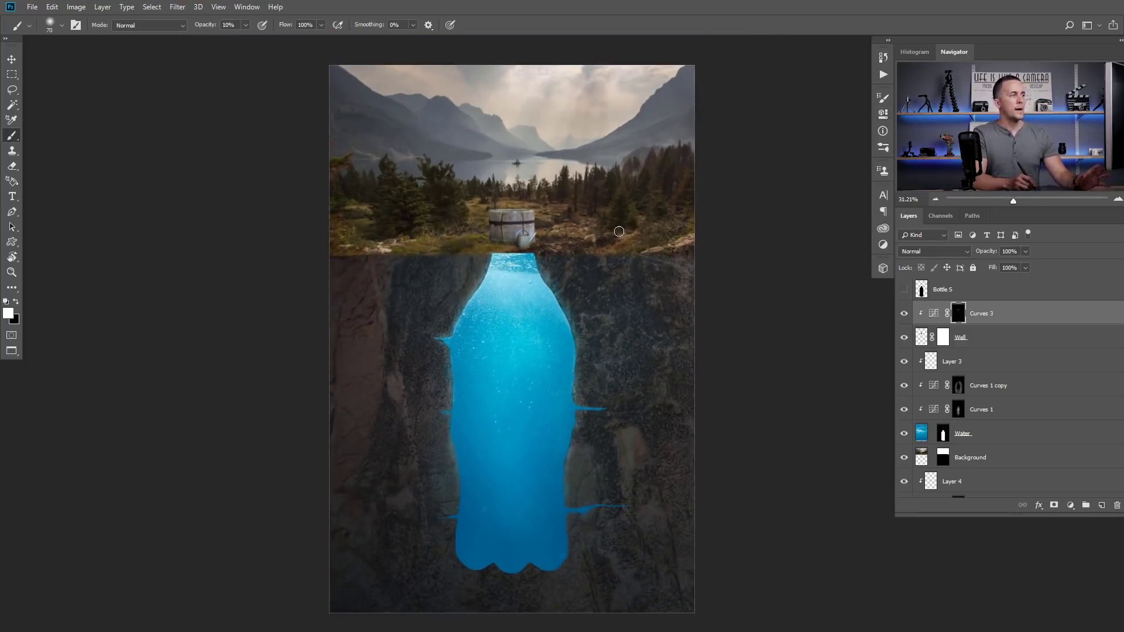
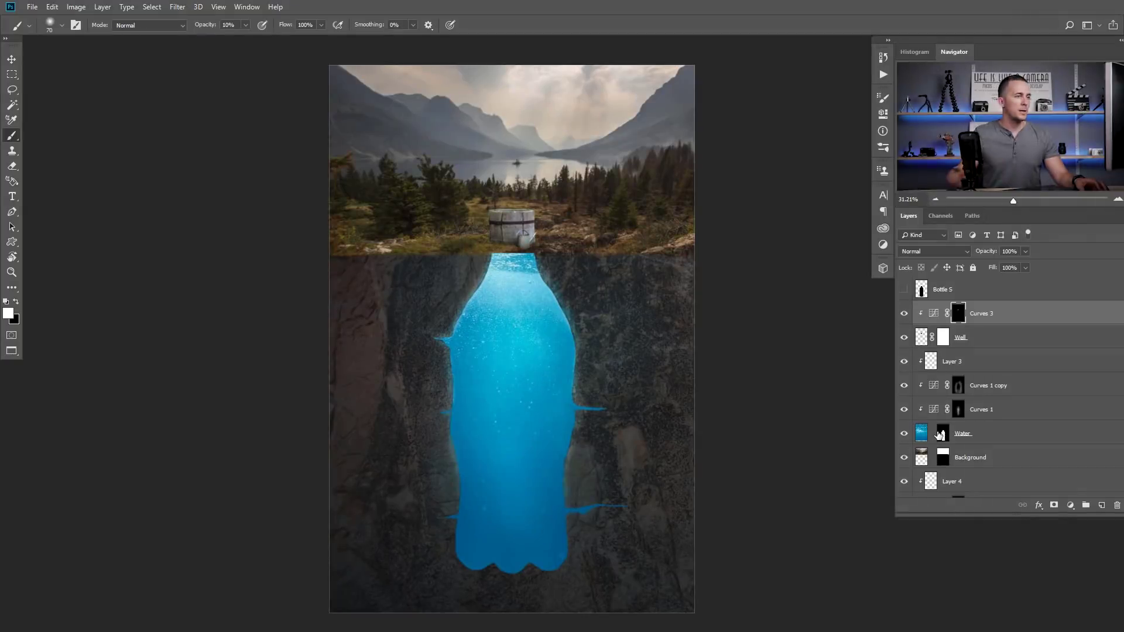
# Convert the Background landscape layer to a smart object
pyautogui.click(920, 459)
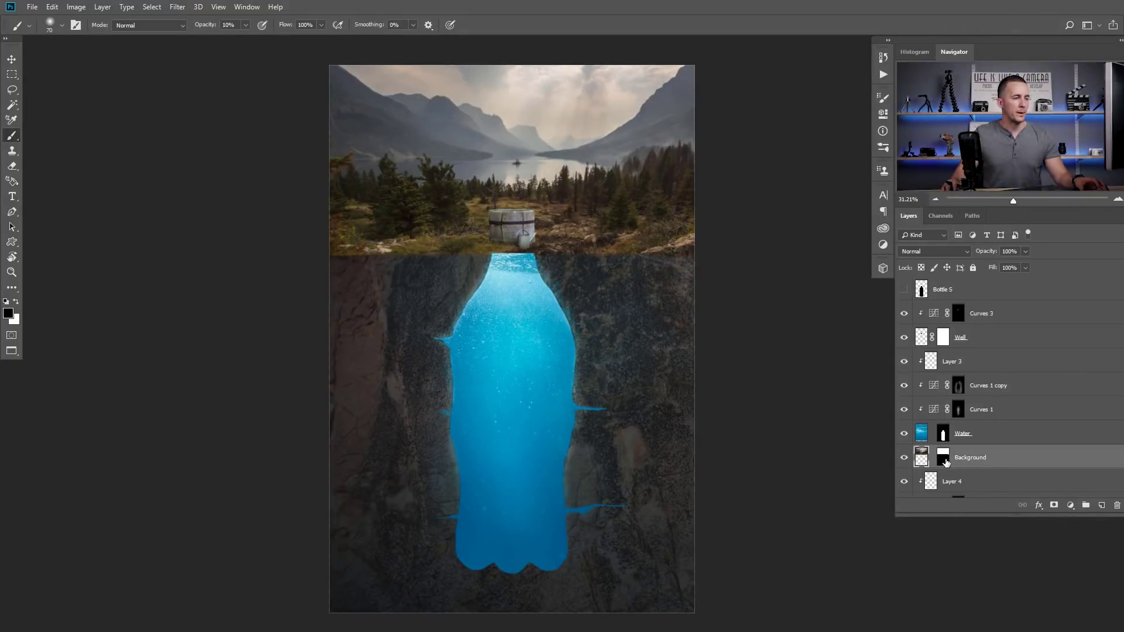
pyautogui.rightClick(1021, 448)
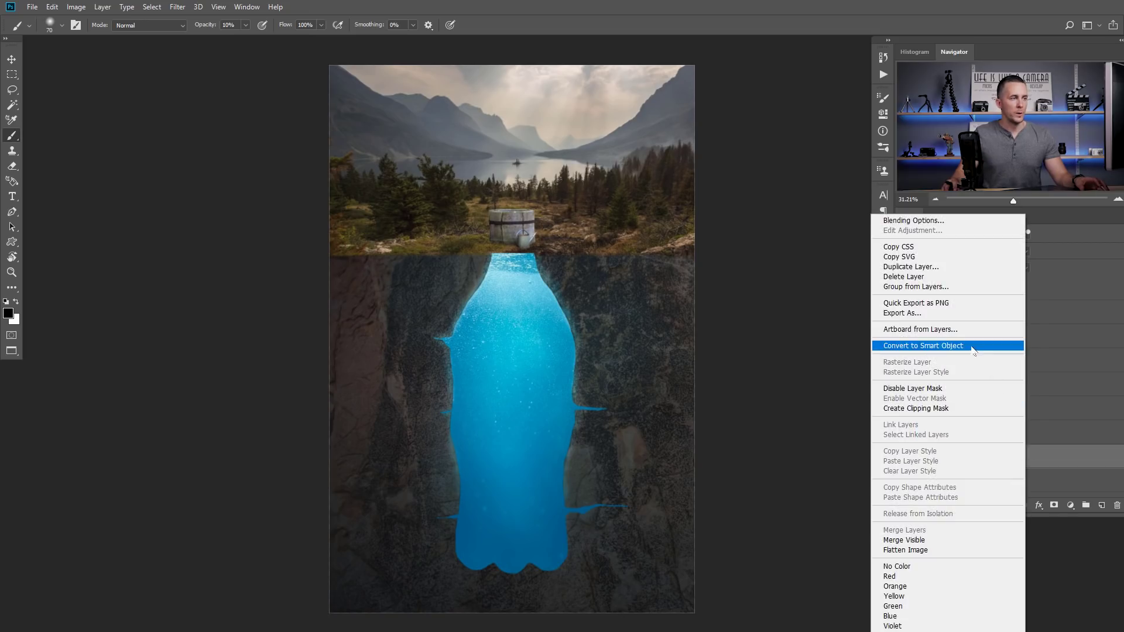
pyautogui.click(974, 349)
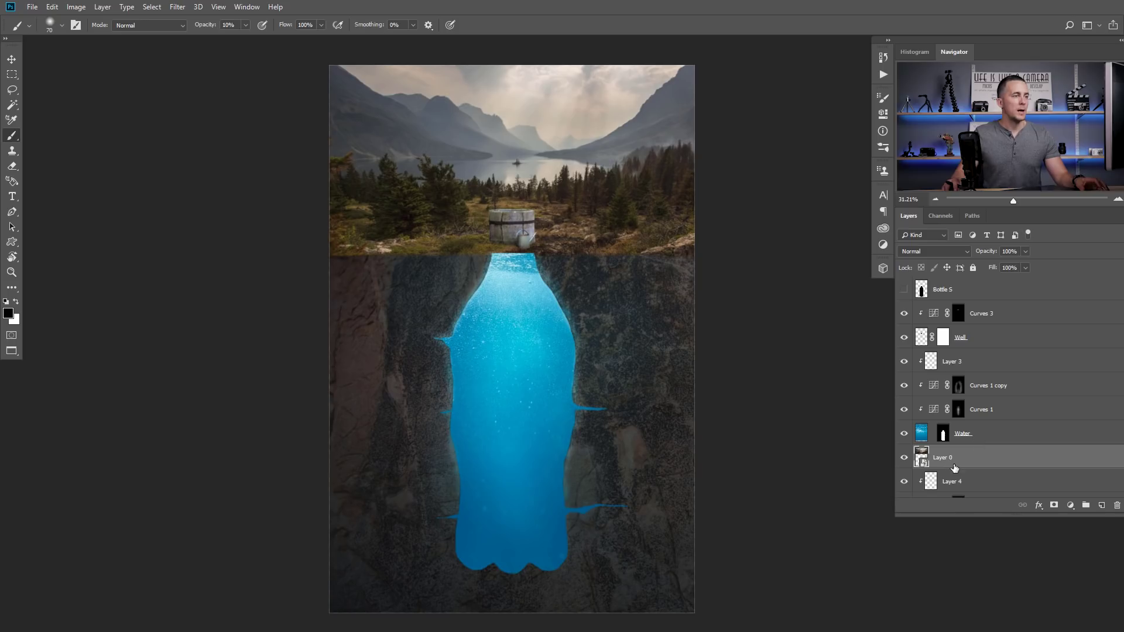
# Cool the landscape with the Camera Raw Filter, setting Temperature to -26, Tint to -14 and Vibrance to +21
pyautogui.click(177, 7)
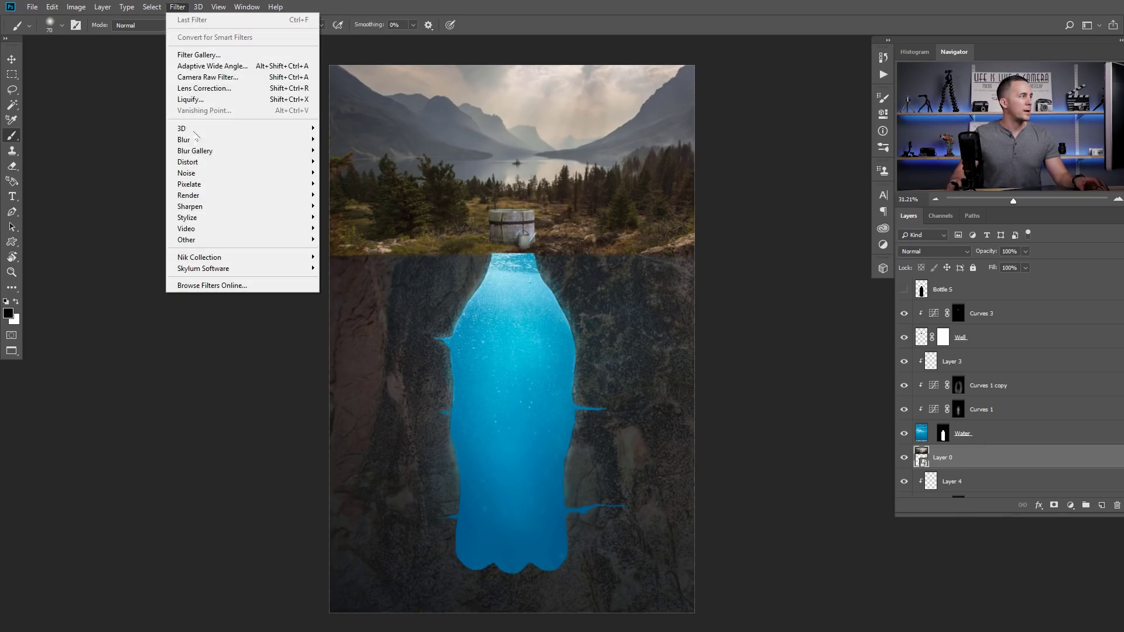
pyautogui.click(213, 80)
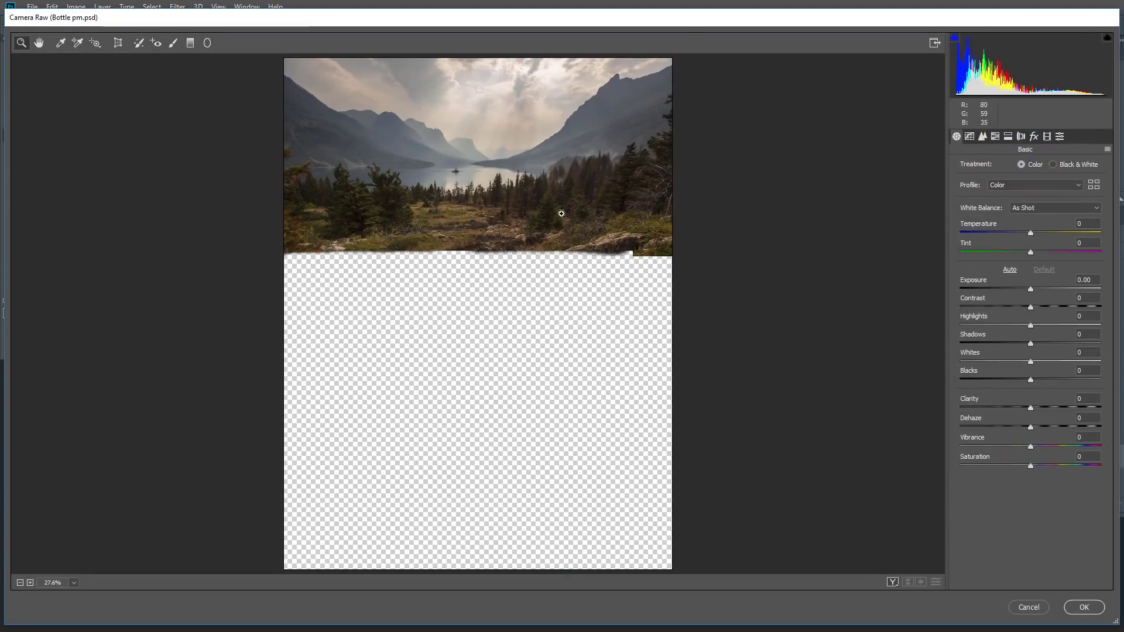
pyautogui.moveTo(1030, 233); pyautogui.dragTo(1021, 253)
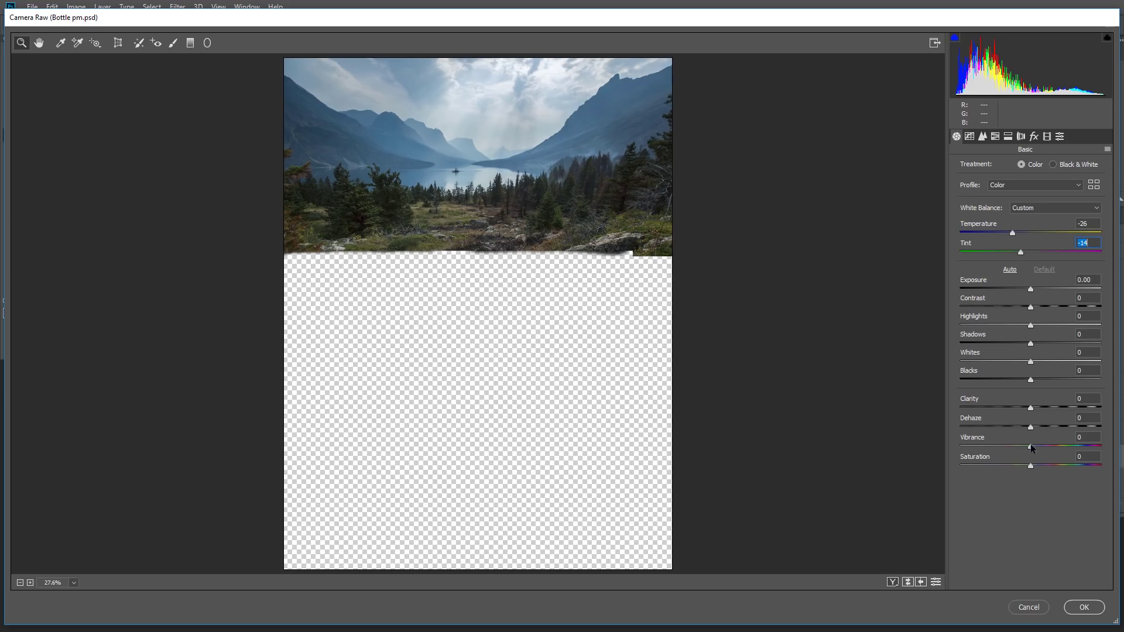
pyautogui.moveTo(1031, 448); pyautogui.dragTo(1046, 448)
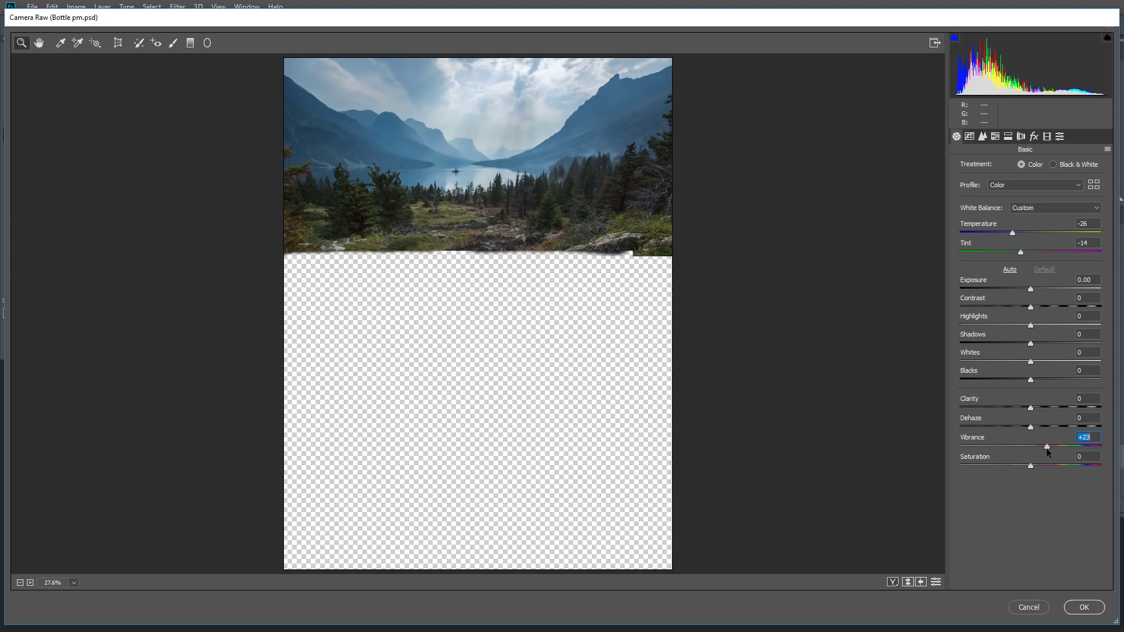
# Apply a graduated filter from the ground's lower edge up to the lake with Temperature +92, Tint +44, Exposure +0.55 and Contrast +10
pyautogui.click(190, 43)
pyautogui.moveTo(481, 248); pyautogui.dragTo(481, 183)
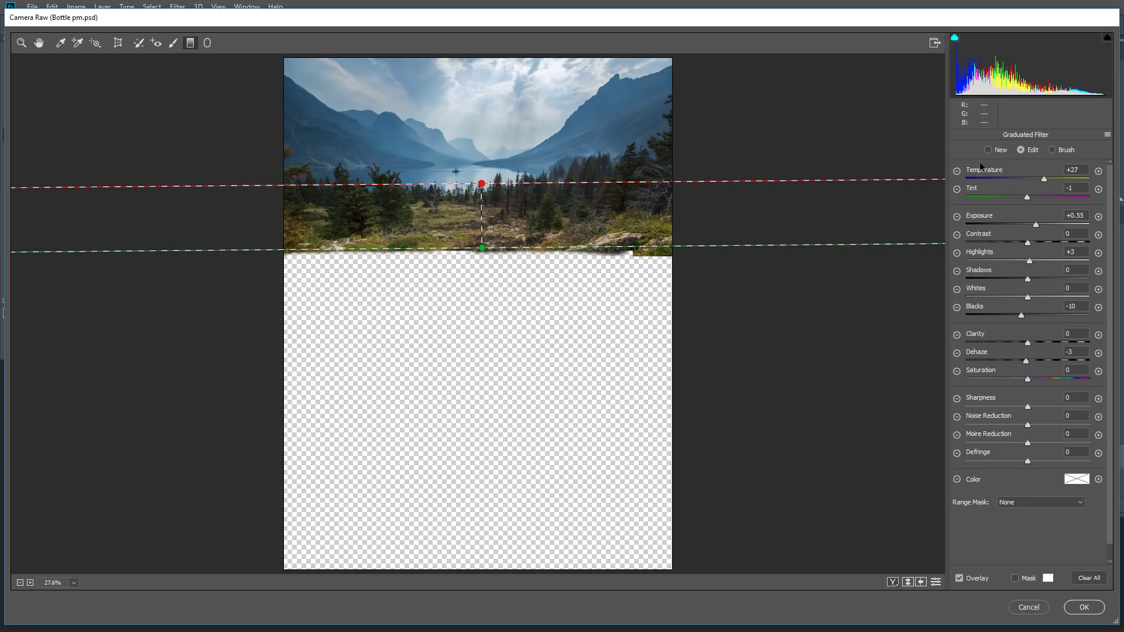
pyautogui.moveTo(1044, 184); pyautogui.dragTo(1085, 179)
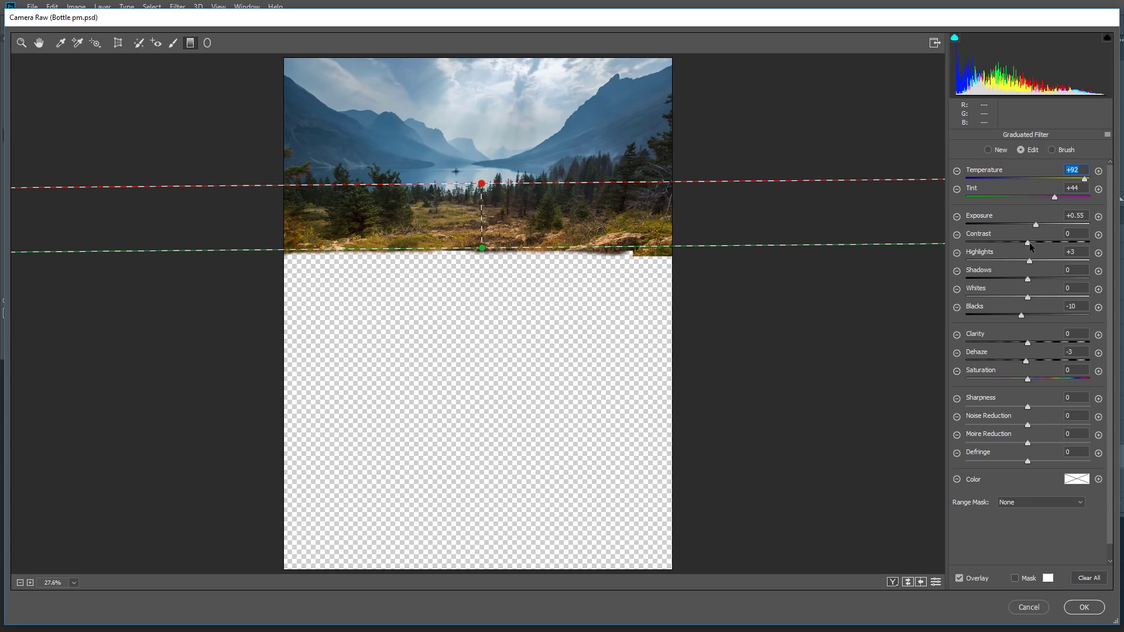
pyautogui.moveTo(1045, 244)
pyautogui.mouseDown()
pyautogui.moveTo(1035, 244)
pyautogui.moveTo(1035, 224)
pyautogui.mouseUp()
pyautogui.moveTo(489, 183); pyautogui.dragTo(490, 175)
pyautogui.moveTo(482, 251); pyautogui.dragTo(482, 259)
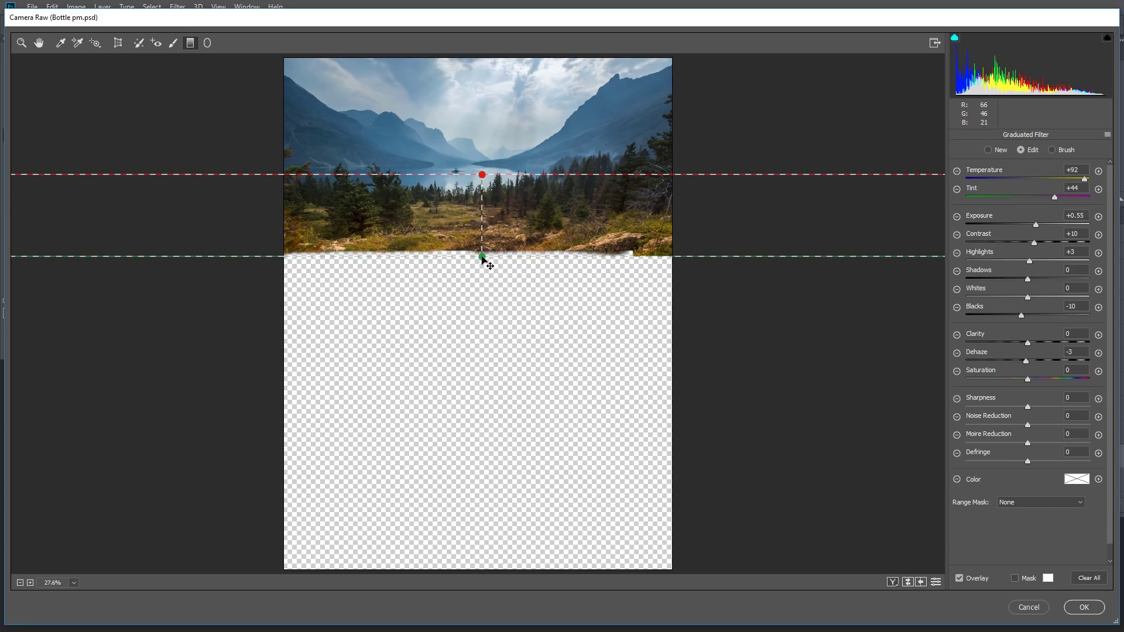
pyautogui.click(1084, 608)
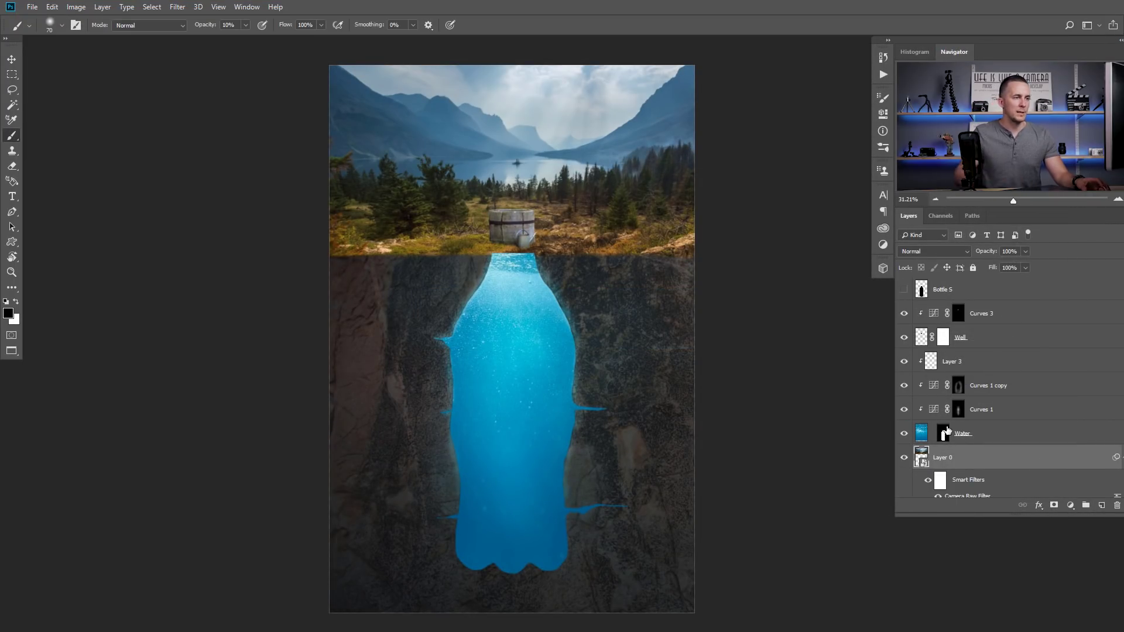
# Reopen the landscape's Camera Raw smart filter and set Temperature to -30 and Tint to -12
pyautogui.scroll(-2, 949, 434)
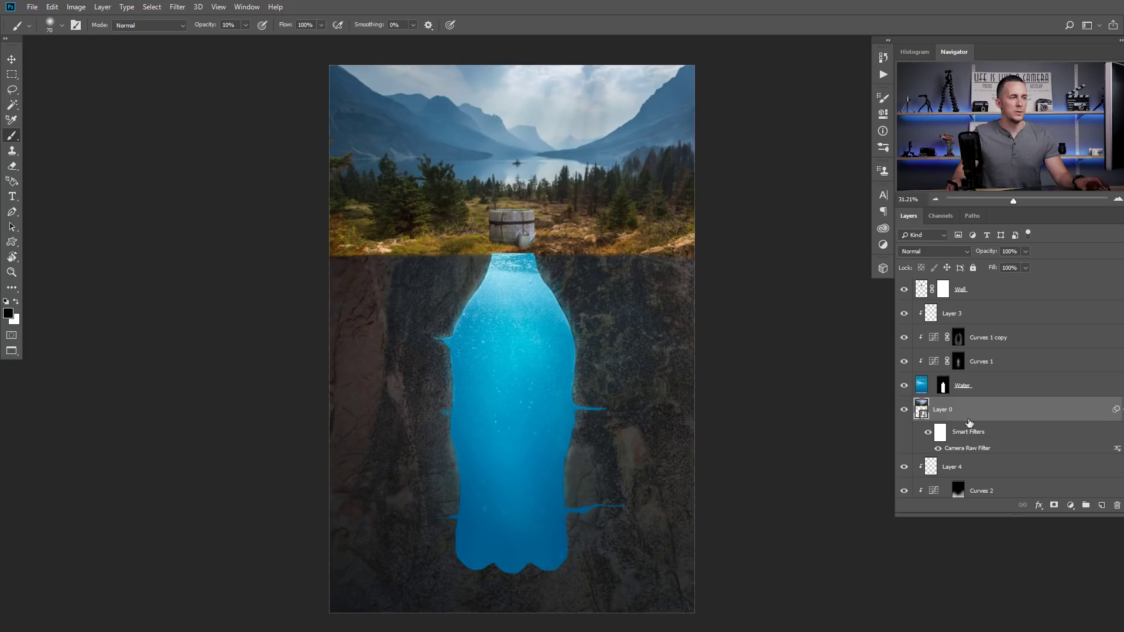
pyautogui.doubleClick(962, 450)
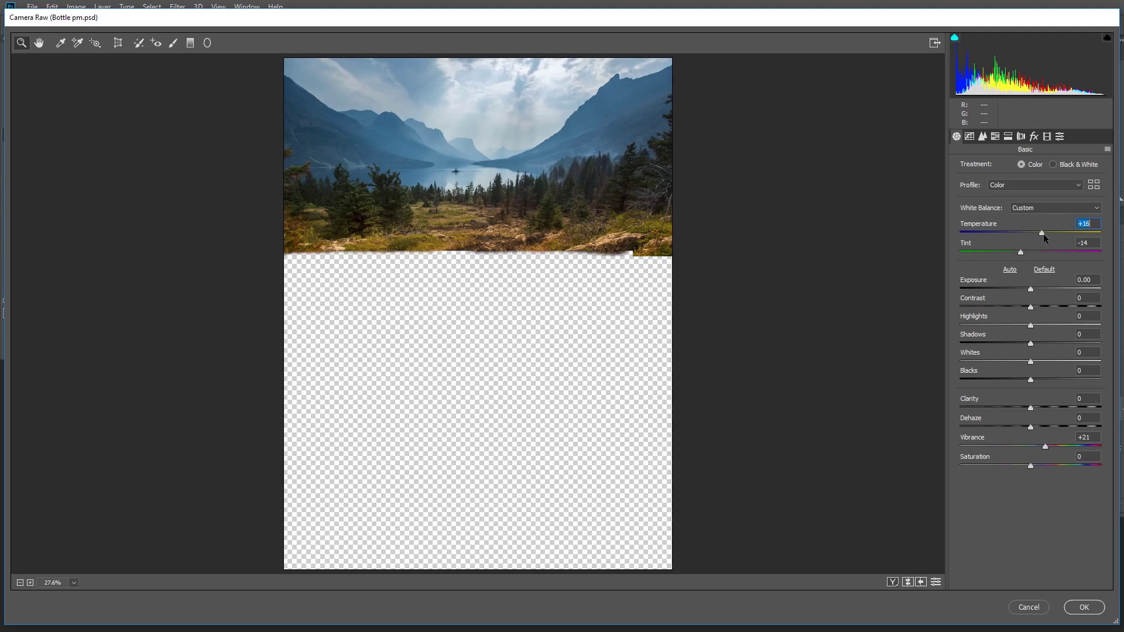
pyautogui.moveTo(1043, 234); pyautogui.dragTo(1013, 241)
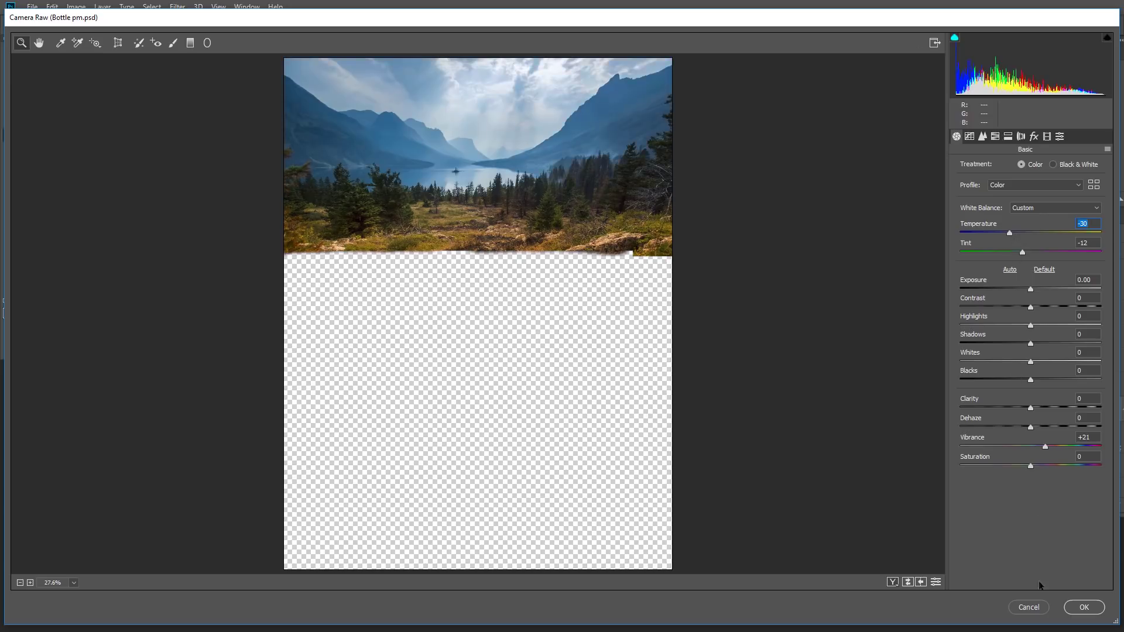
pyautogui.click(1083, 607)
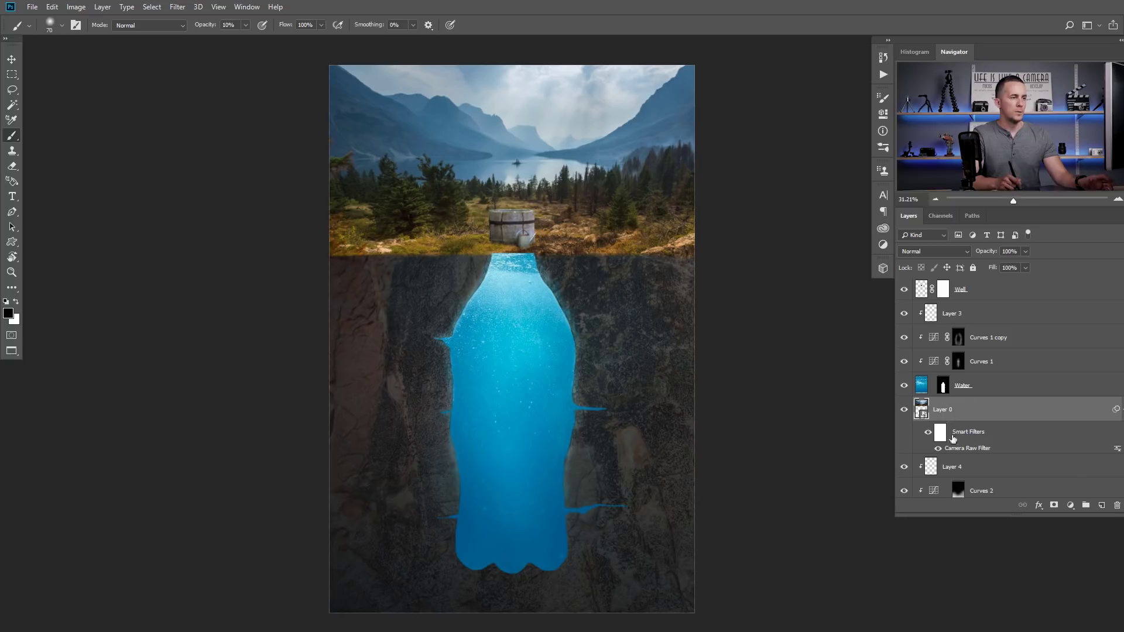
# Soften the water's hard upper edge below the grass by painting black on the Water mask with a 40 px brush at 100% opacity
pyautogui.scroll(-2, 556, 279)
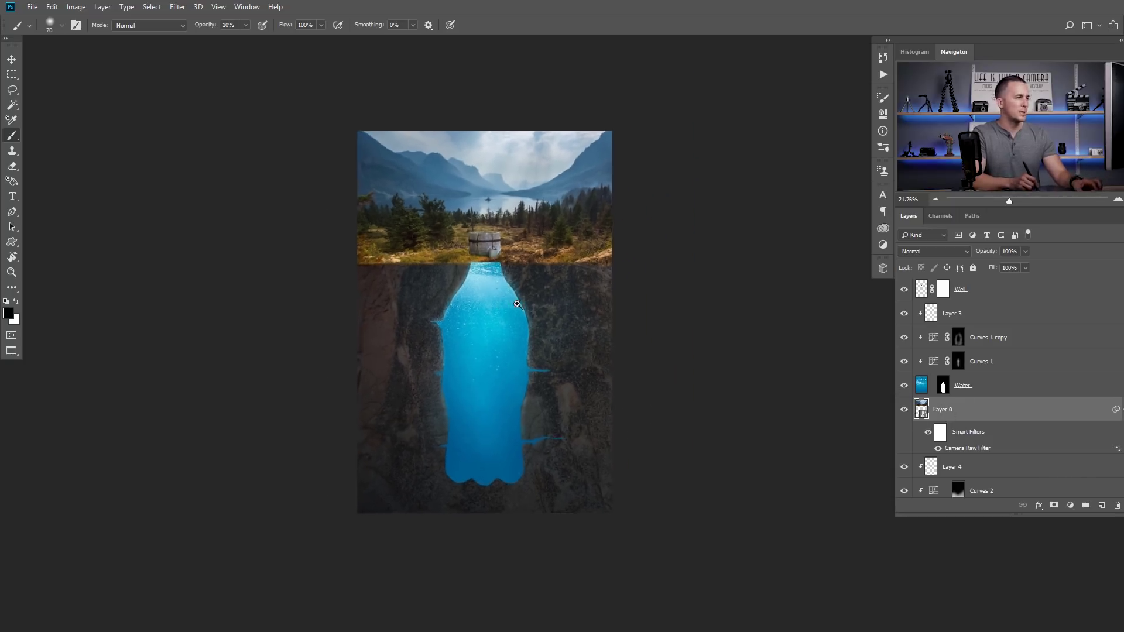
pyautogui.scroll(1, 516, 304)
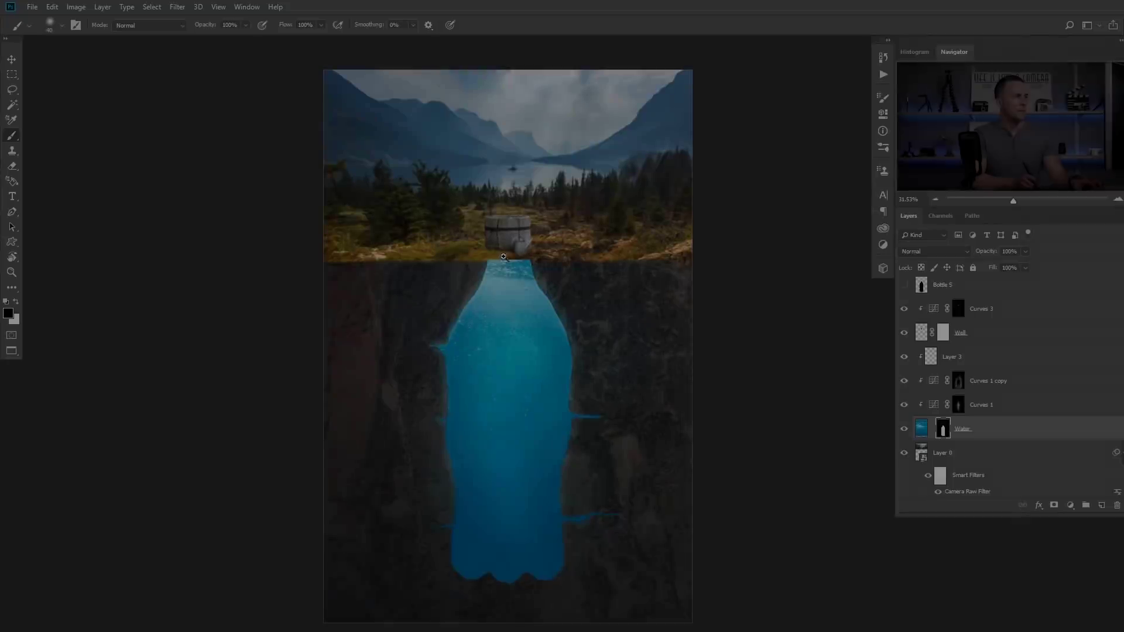
pyautogui.scroll(8, 503, 256)
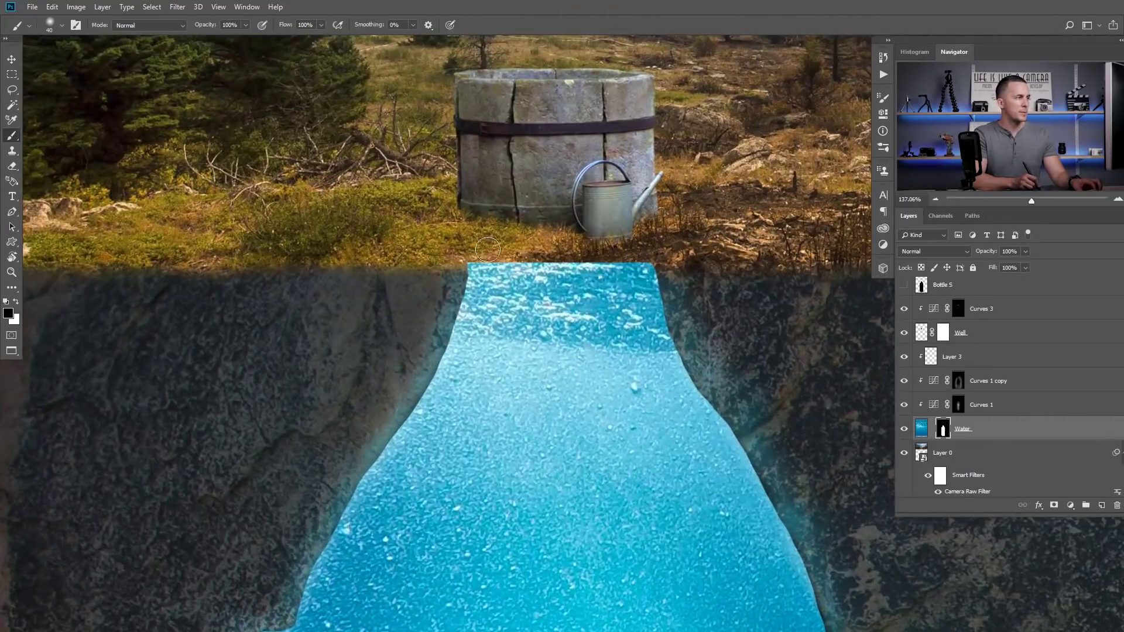
pyautogui.scroll(2, 506, 262)
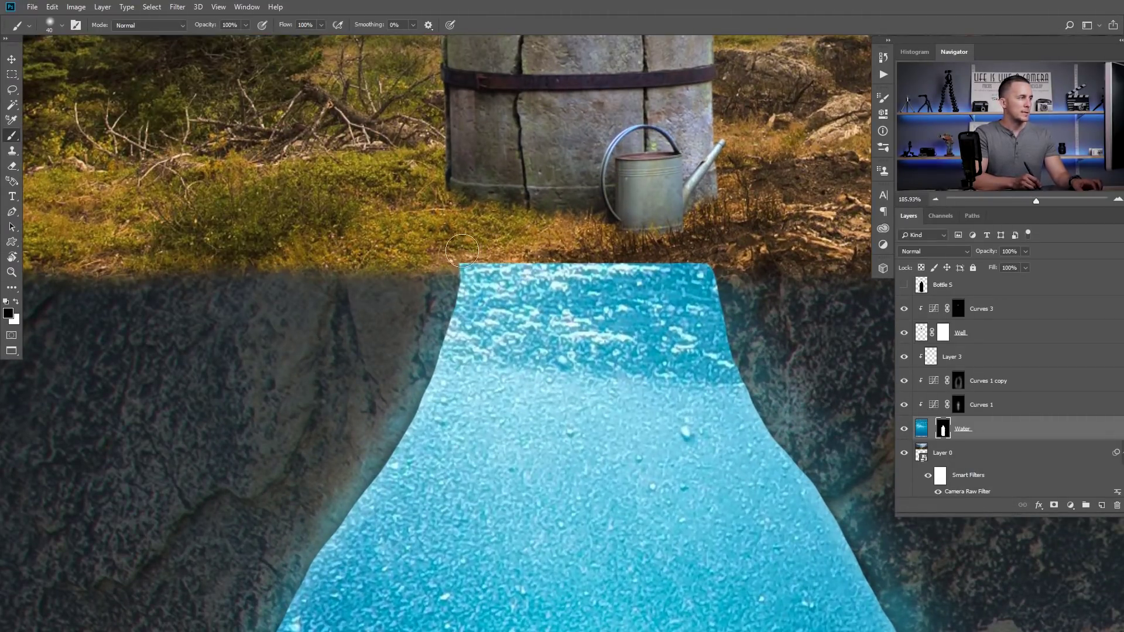
pyautogui.moveTo(460, 253); pyautogui.dragTo(753, 258)
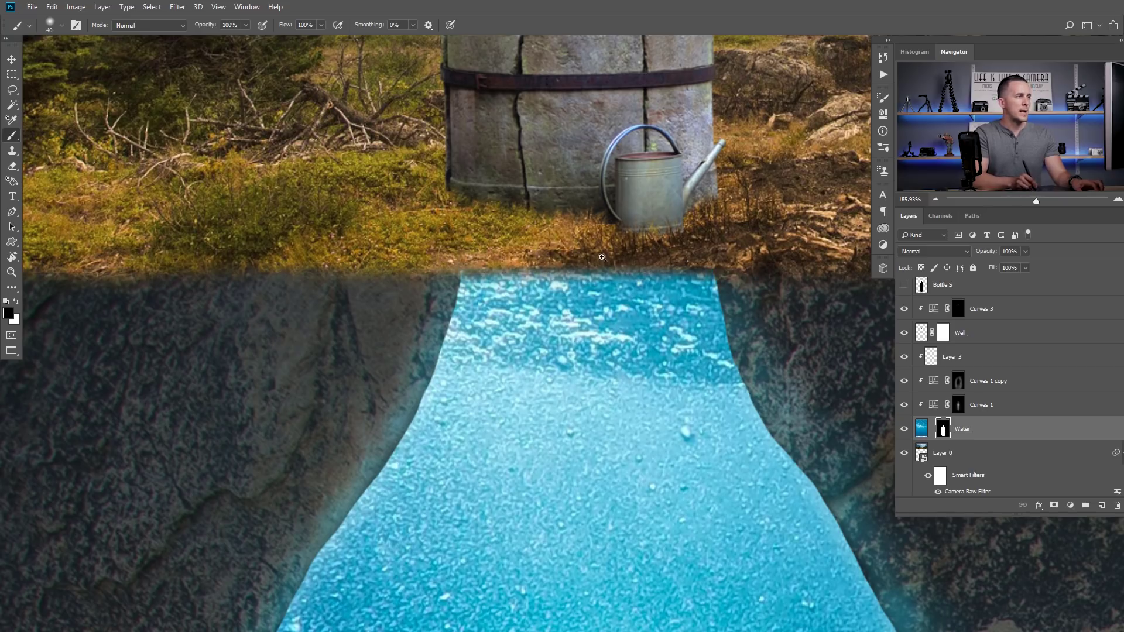
pyautogui.scroll(-6, 601, 256)
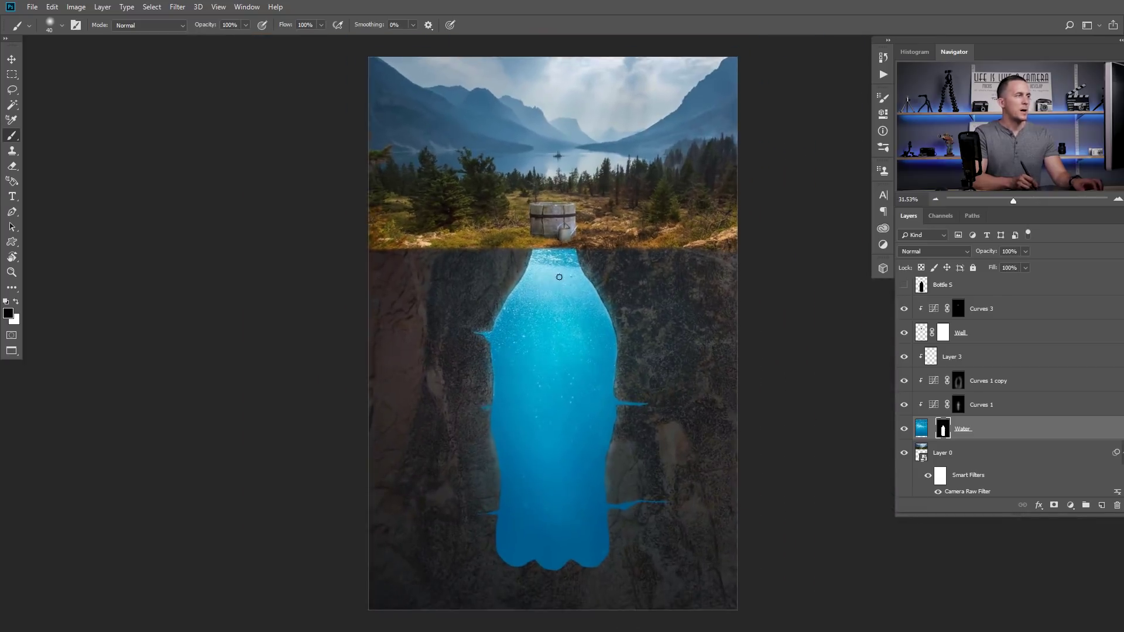
# Switch to the open document containing the original stone well photo
pyautogui.hotkey('ctrl', 'Tab')
pyautogui.hotkey('ctrl', 'Tab')
pyautogui.hotkey('ctrl', 'Tab')
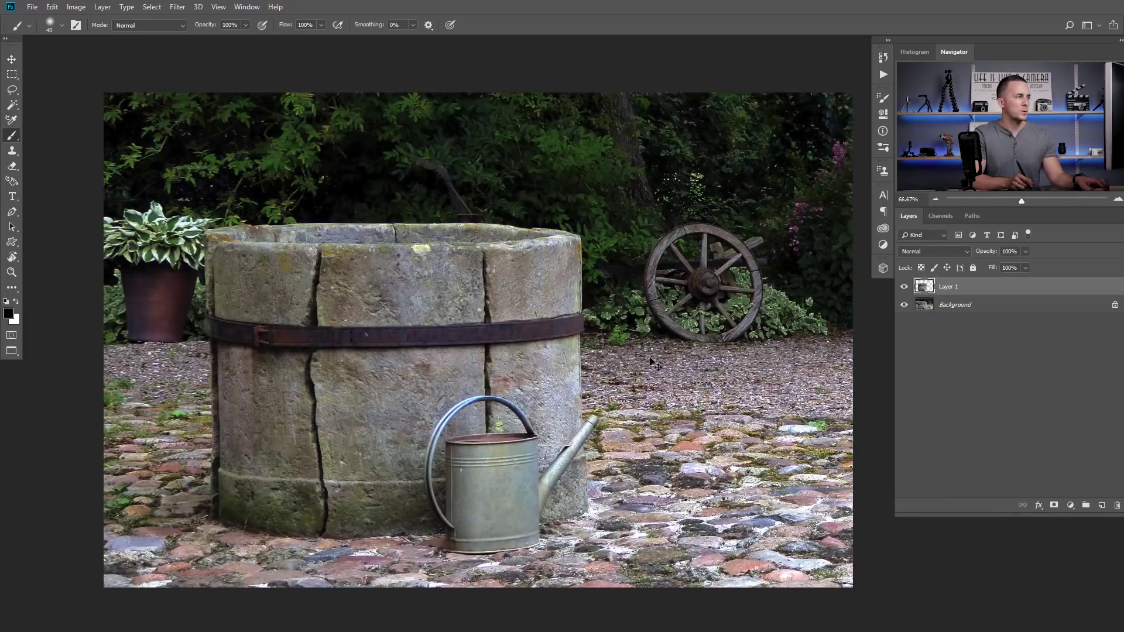
# Visit the open document with the orange desert ridges and return to the bottle composite
pyautogui.hotkey('ctrl', 'Tab')
pyautogui.hotkey('ctrl', 'Tab')
pyautogui.hotkey('ctrl', 'Tab')
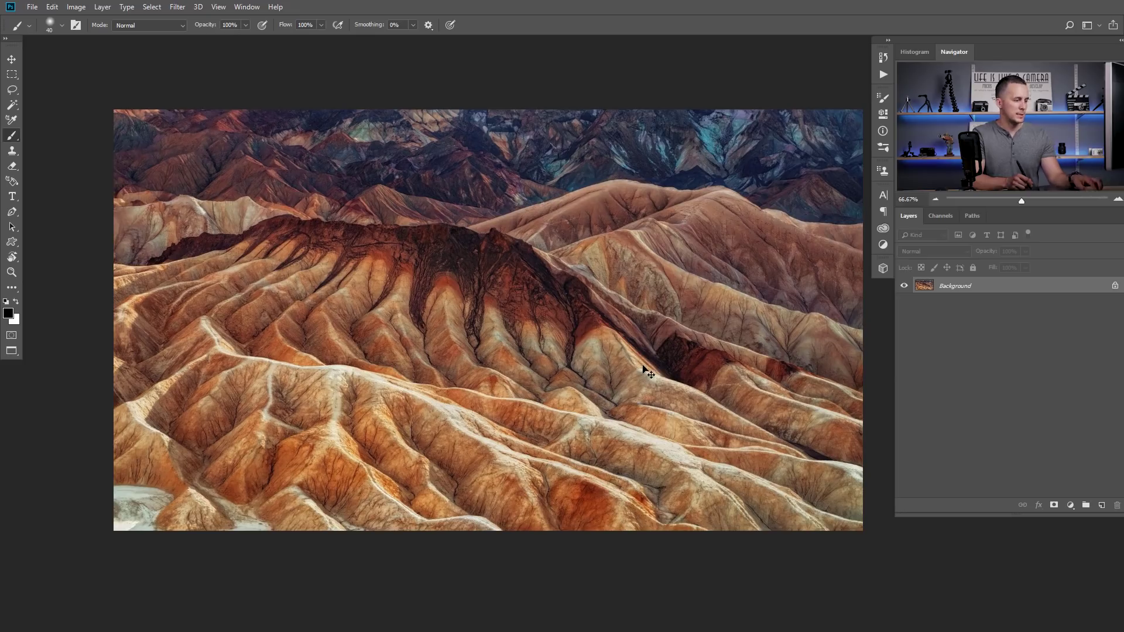
pyautogui.hotkey('ctrl', 'Tab')
pyautogui.hotkey('ctrl', 'Tab')
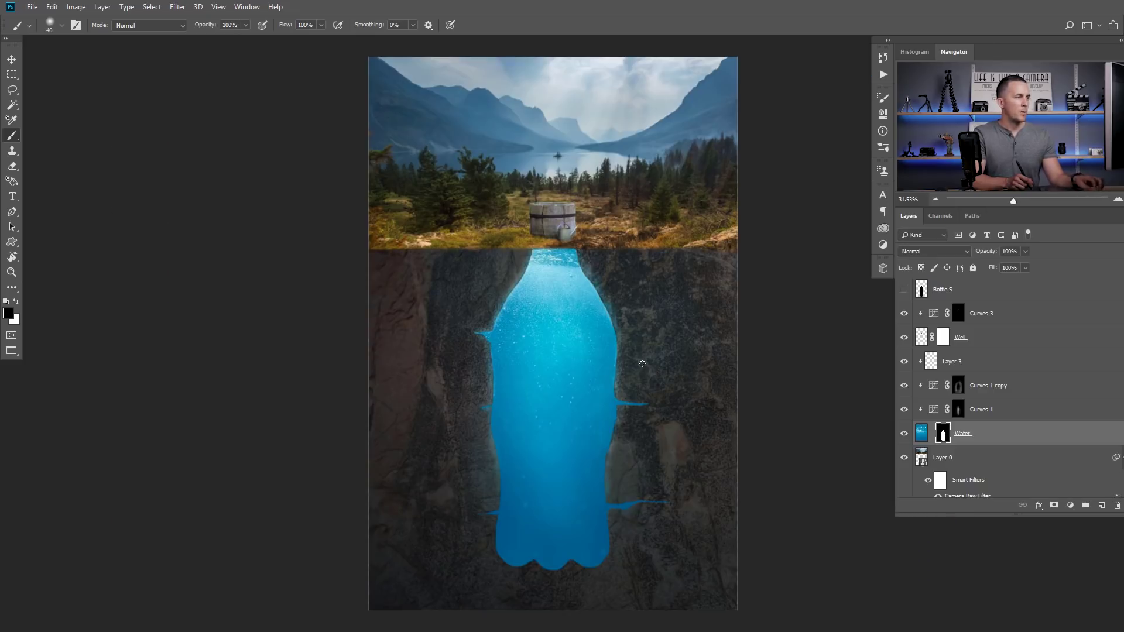
# Paste the copied desert ridges photo above the Curves 3 layer and move it down over the bottle's lower half
pyautogui.scroll(-1, 945, 451)
pyautogui.scroll(1, 930, 384)
pyautogui.click(938, 310)
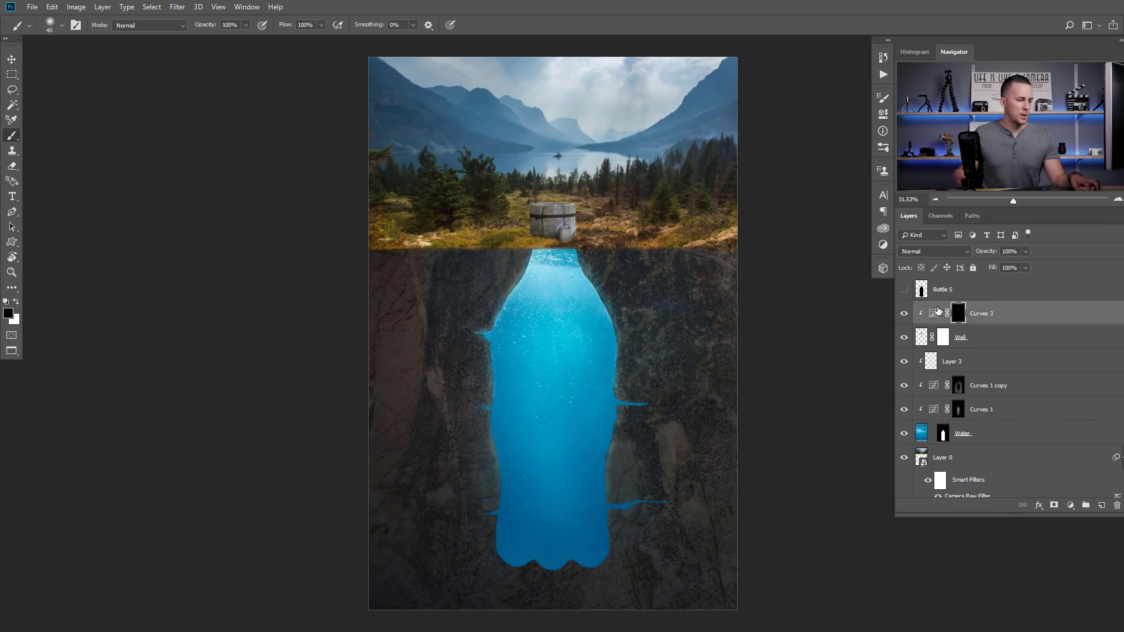
pyautogui.hotkey('ctrl', 'v')
pyautogui.press('v')
pyautogui.moveTo(569, 348); pyautogui.dragTo(572, 498)
# Scale the pasted desert ridges to about 53.9% width and 73.4% height and place them over the bottle's base
pyautogui.hotkey('ctrl', 't')
pyautogui.moveTo(724, 488); pyautogui.dragTo(687, 487)
pyautogui.moveTo(558, 387); pyautogui.dragTo(558, 413)
pyautogui.moveTo(688, 486); pyautogui.dragTo(596, 512)
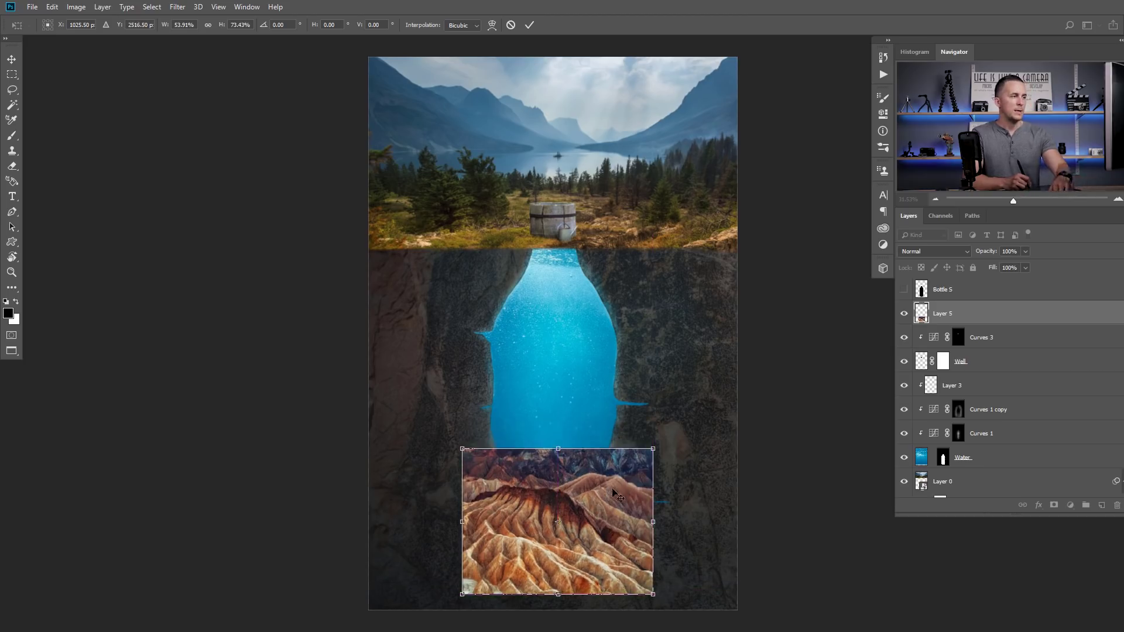
pyautogui.press('Return')
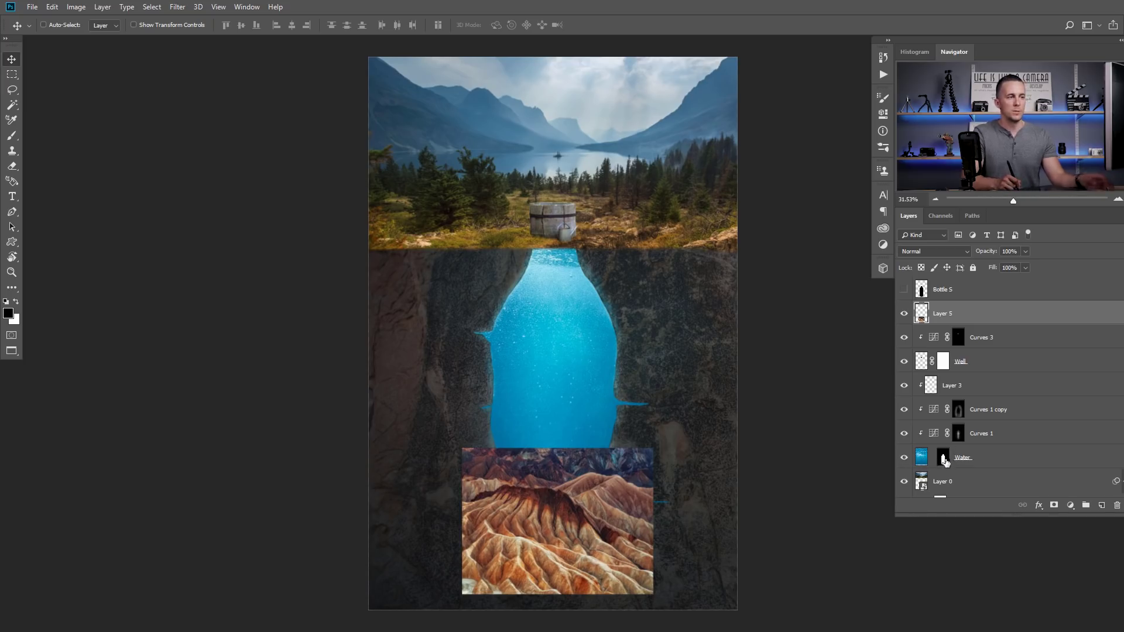
# Copy the Water layer's bottle mask onto the desert ridges layer and lower that layer's opacity to 23%
pyautogui.moveTo(941, 460); pyautogui.dragTo(943, 314)
pyautogui.scroll(2, 553, 513)
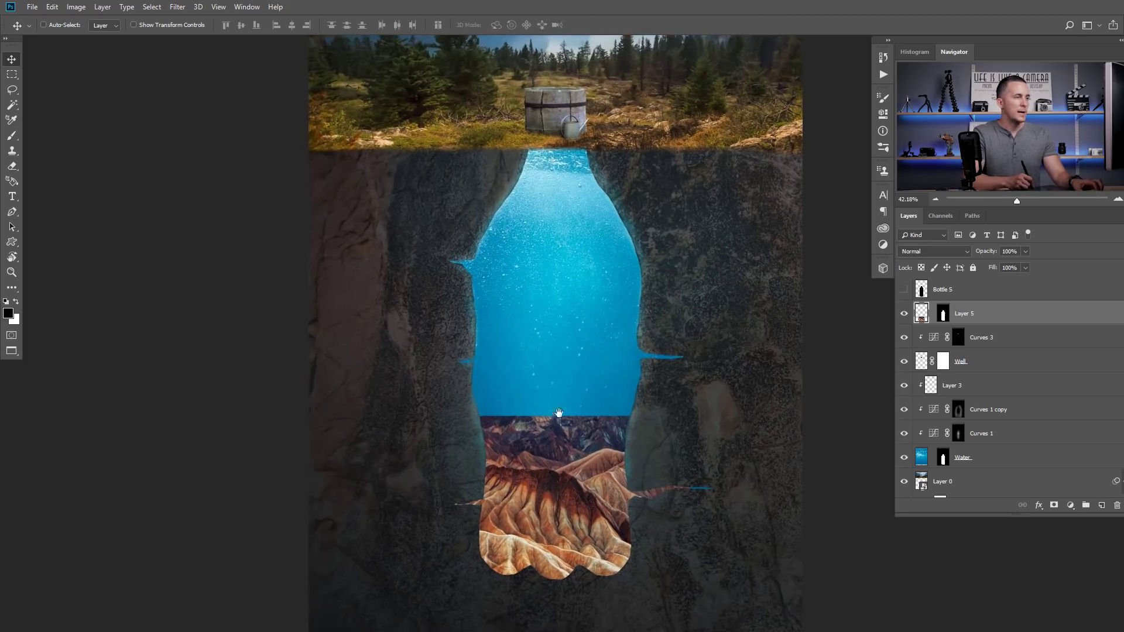
pyautogui.scroll(-1, 553, 409)
pyautogui.moveTo(988, 252); pyautogui.dragTo(951, 256)
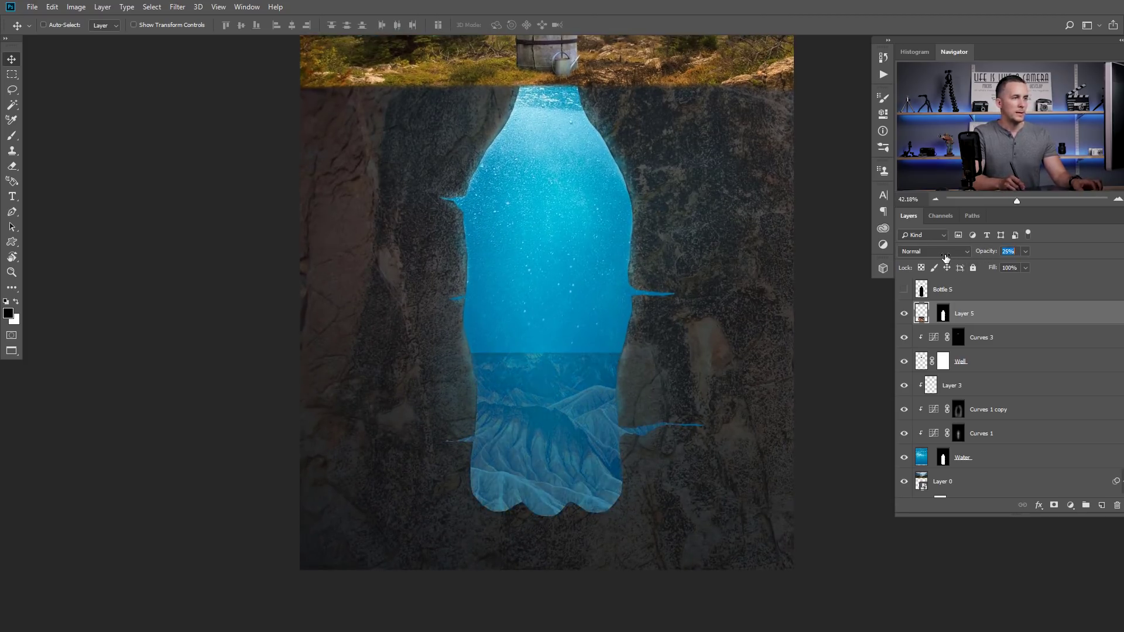
# Transform the desert ridges to about 96.4% width and 86.5% height, lowering them to form the floor of the bottle
pyautogui.hotkey('ctrl', 't')
pyautogui.moveTo(553, 353); pyautogui.dragTo(548, 400)
pyautogui.moveTo(440, 476); pyautogui.dragTo(461, 474)
pyautogui.moveTo(565, 435); pyautogui.dragTo(571, 476)
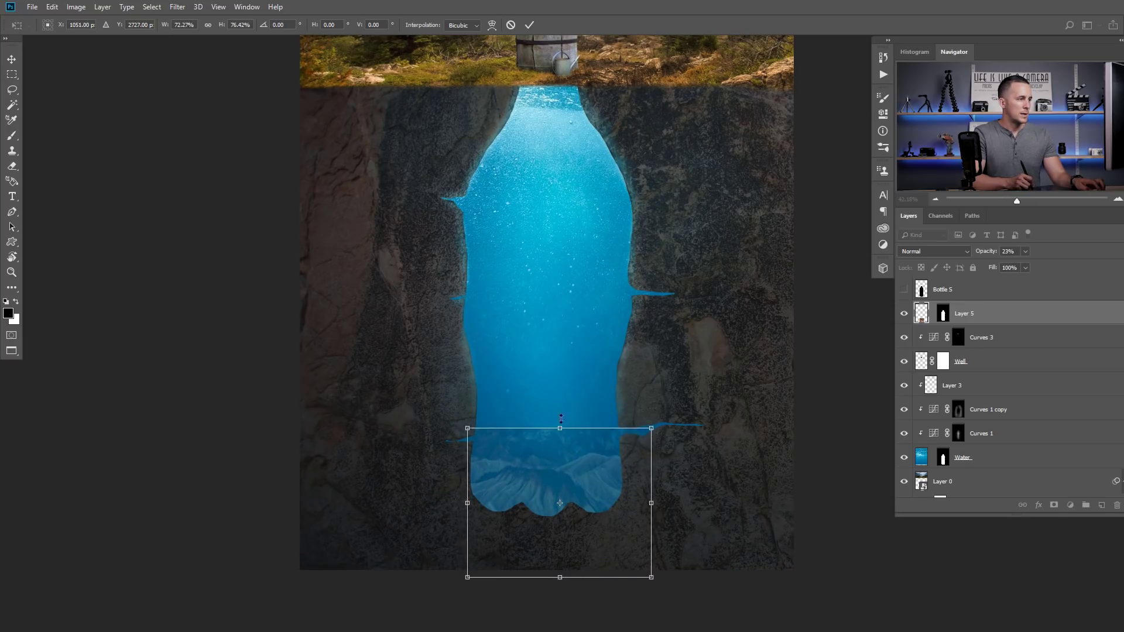
pyautogui.moveTo(561, 419); pyautogui.dragTo(561, 403)
pyautogui.moveTo(651, 493); pyautogui.dragTo(681, 488)
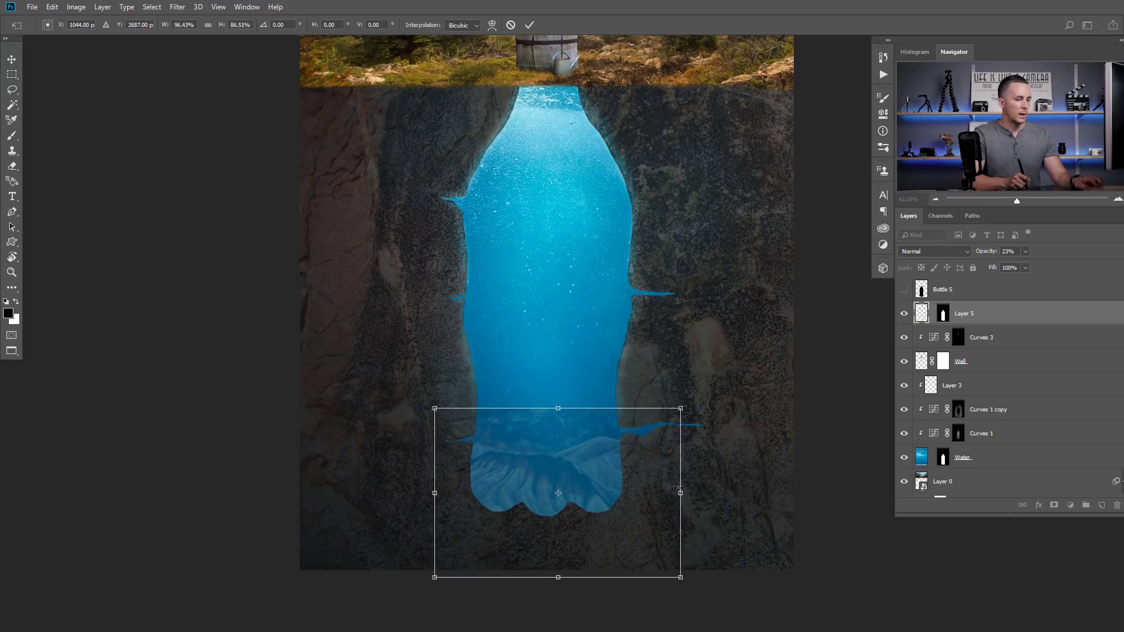
pyautogui.press('Return')
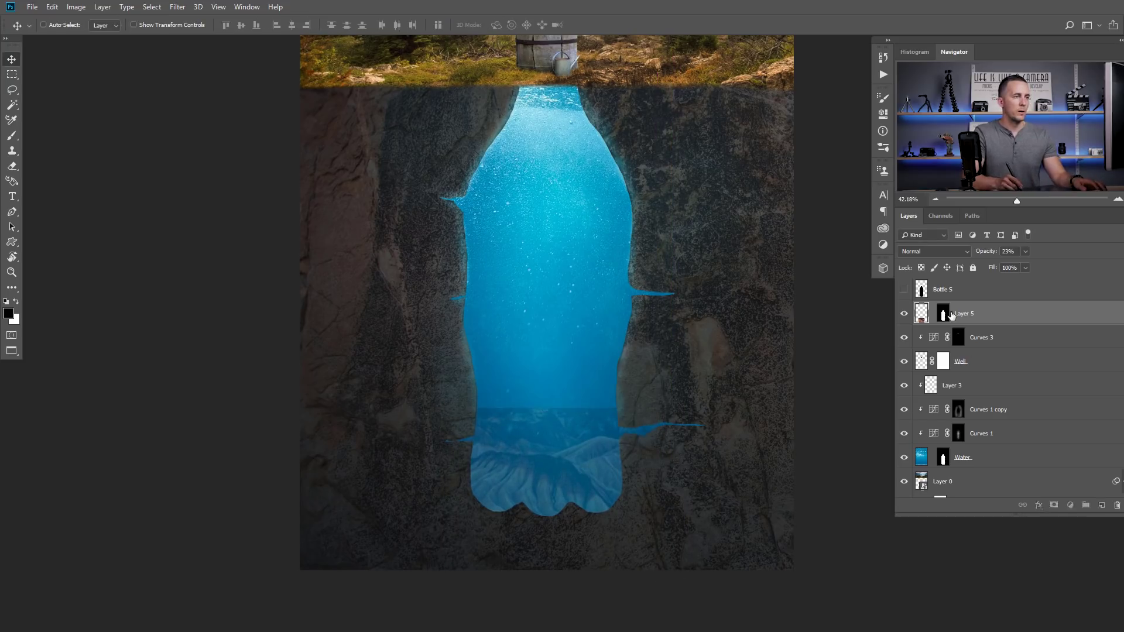
# Fade the ridges' hard upper edge by painting black on their layer mask with a soft 300 px brush at 50% opacity
pyautogui.press('b')
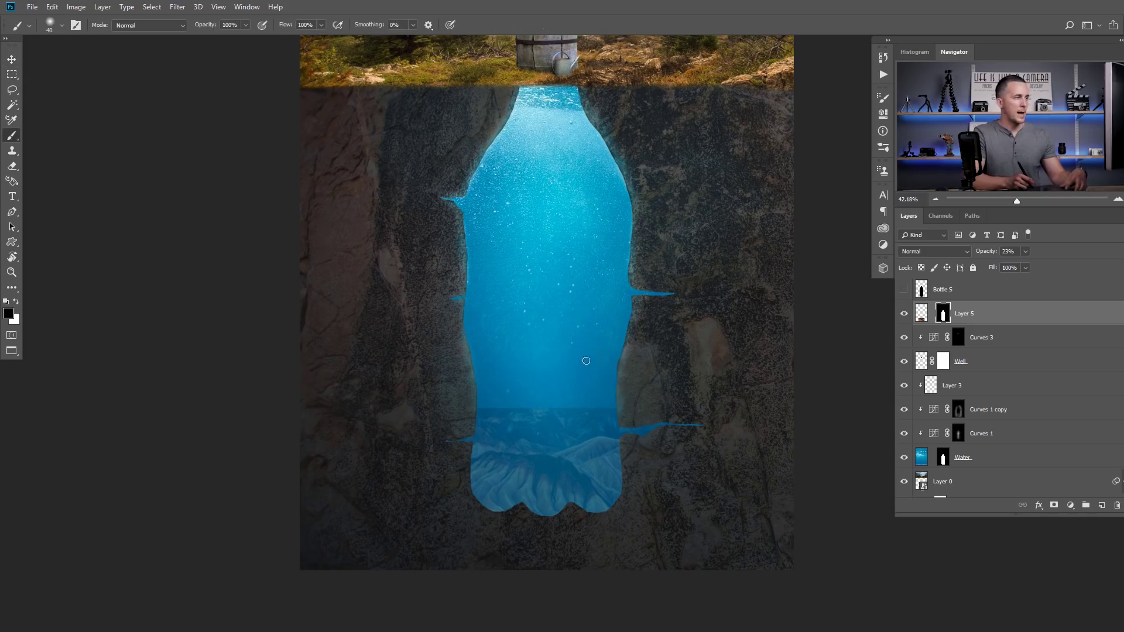
pyautogui.press(']')
pyautogui.press(']')
pyautogui.press(']')
pyautogui.press(']')
pyautogui.press(']')
pyautogui.press(']')
pyautogui.press(']')
pyautogui.press(']')
pyautogui.rightClick(583, 351)
pyautogui.press('Escape')
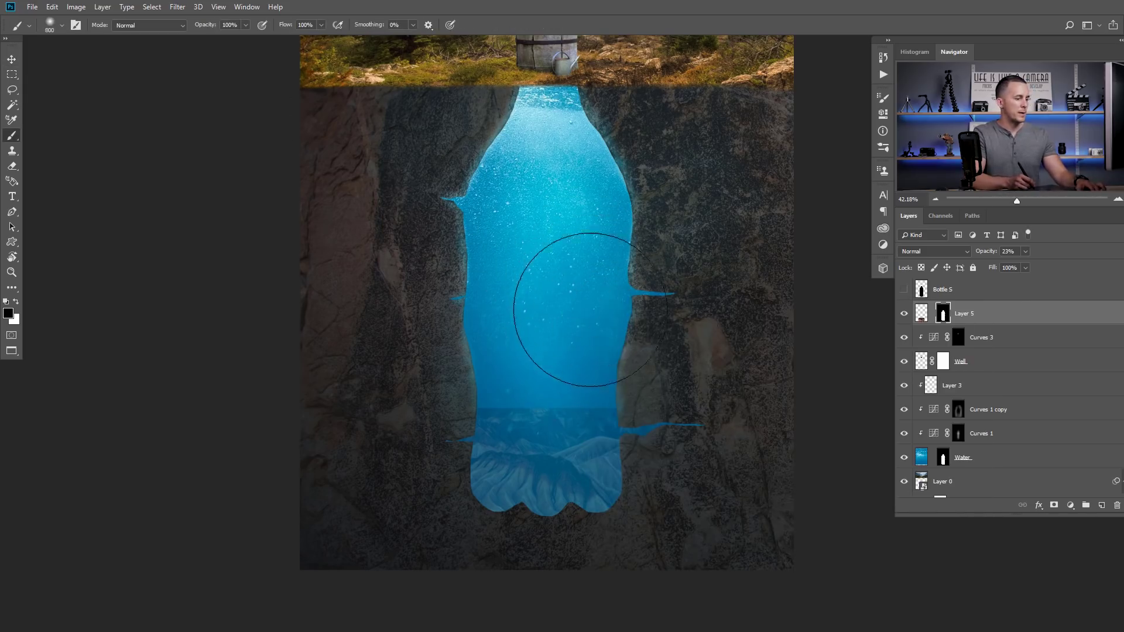
pyautogui.press('[')
pyautogui.press('[')
pyautogui.press('[')
pyautogui.press('[')
pyautogui.press('[')
pyautogui.press('[')
pyautogui.press('5')
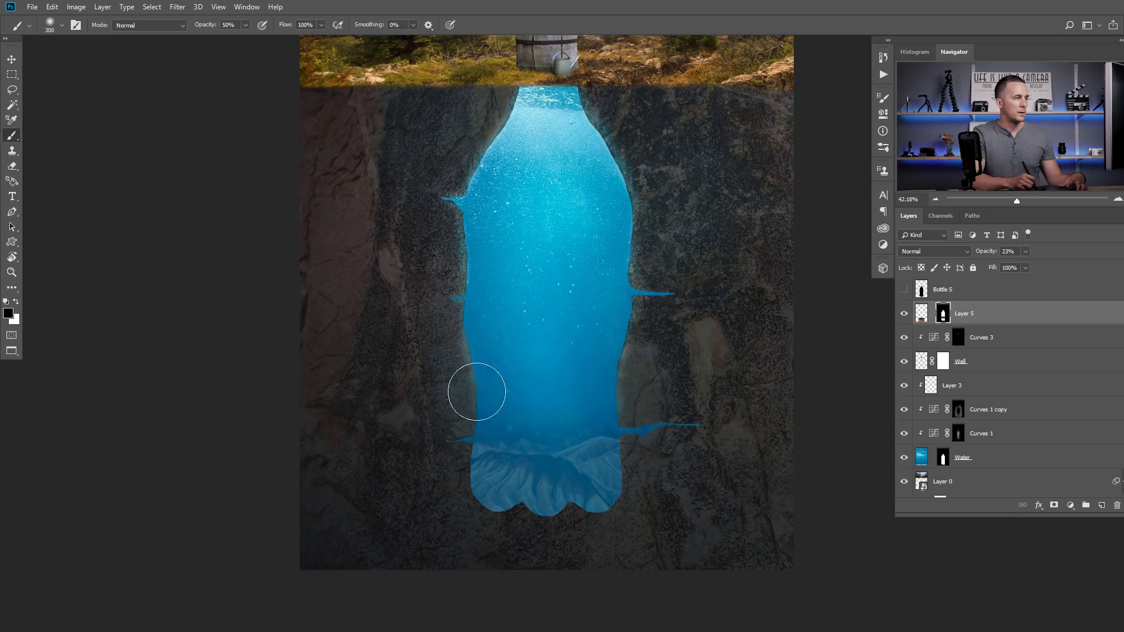
# Blend the ridges further into the water by painting black on their mask with a 500 px brush at 20% opacity
pyautogui.press(']')
pyautogui.press(']')
pyautogui.press('2')
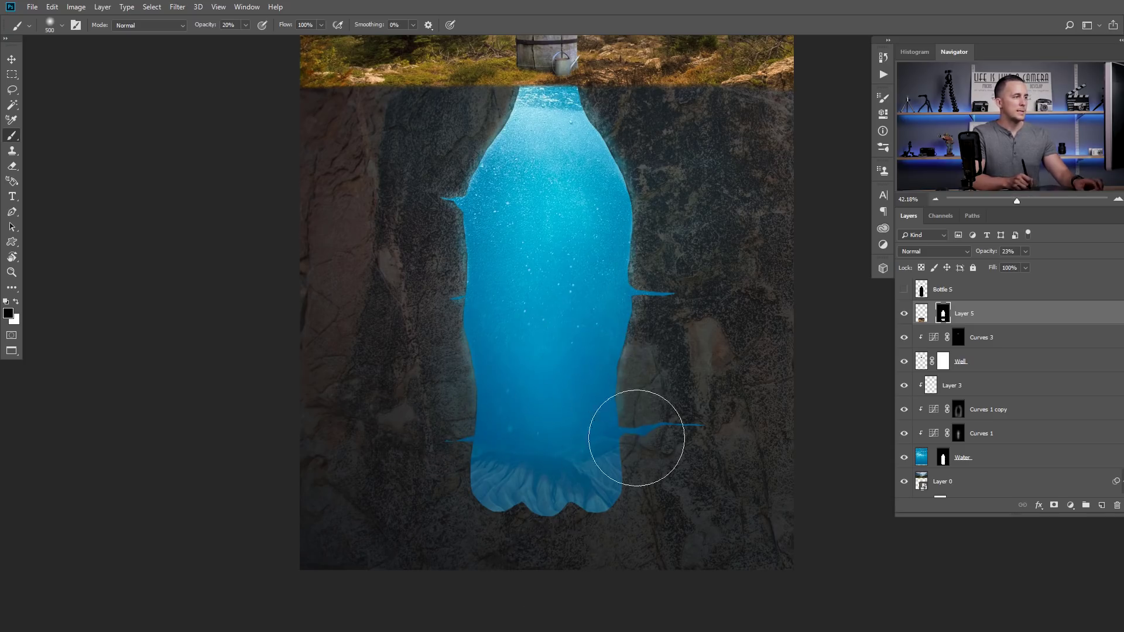
# Darken the desert ridges with a clipped Curves adjustment, pulling a curve point to Input 167 and Output 103
pyautogui.scroll(-3, 638, 409)
pyautogui.click(923, 316)
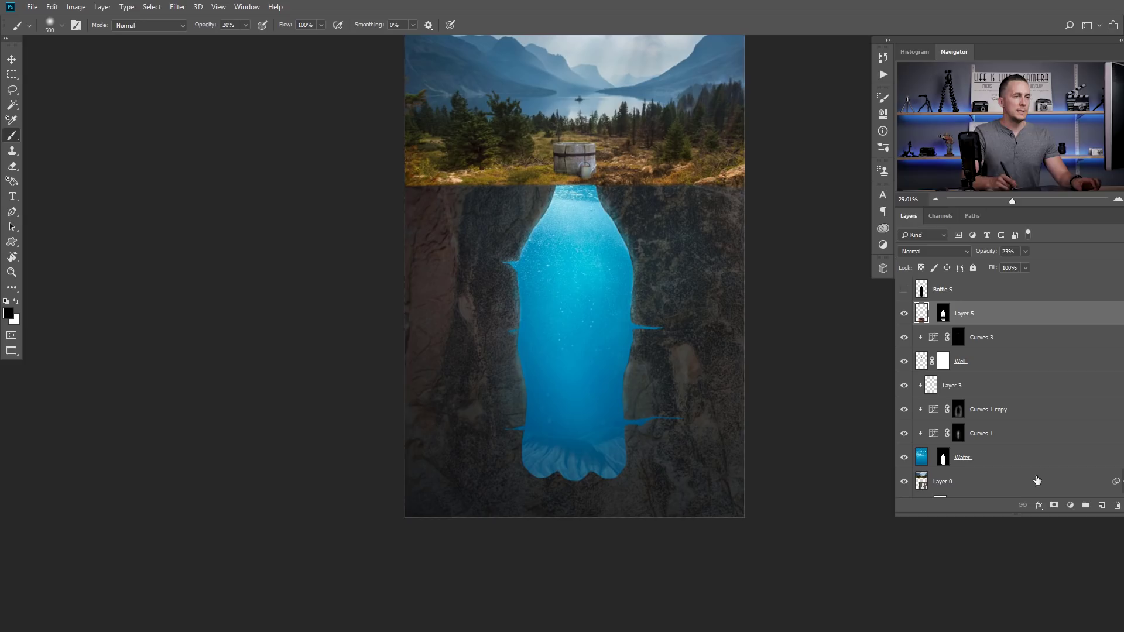
pyautogui.click(1070, 505)
pyautogui.click(1049, 362)
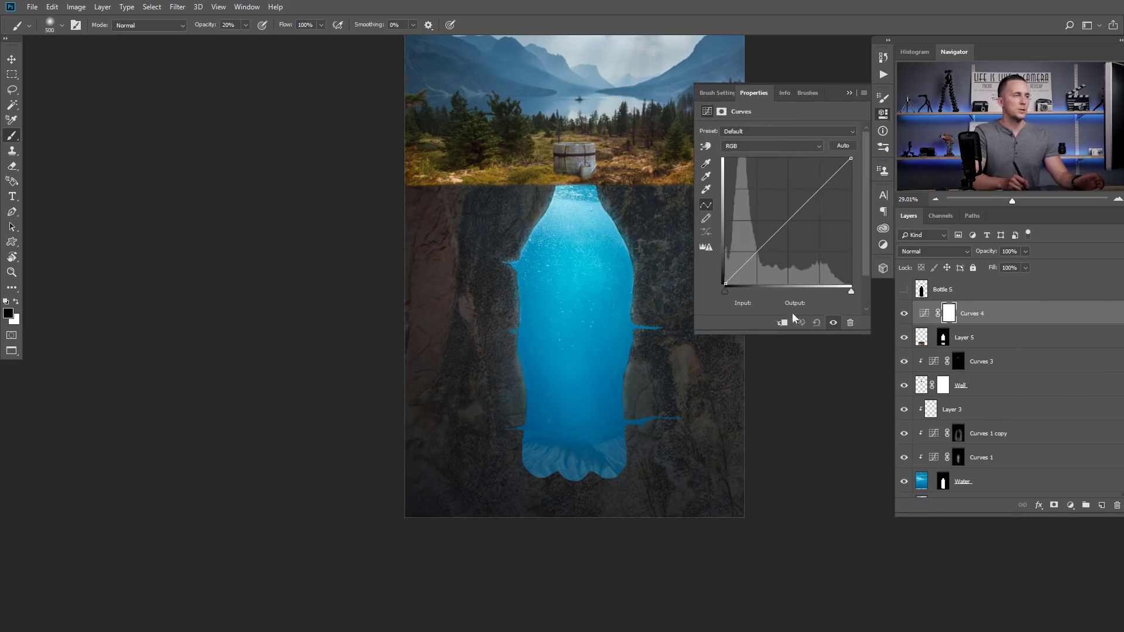
pyautogui.moveTo(796, 266); pyautogui.dragTo(805, 230)
# Raise the desert ridges layer's opacity to about 35% and check the clipped Curves adjustment
pyautogui.click(921, 337)
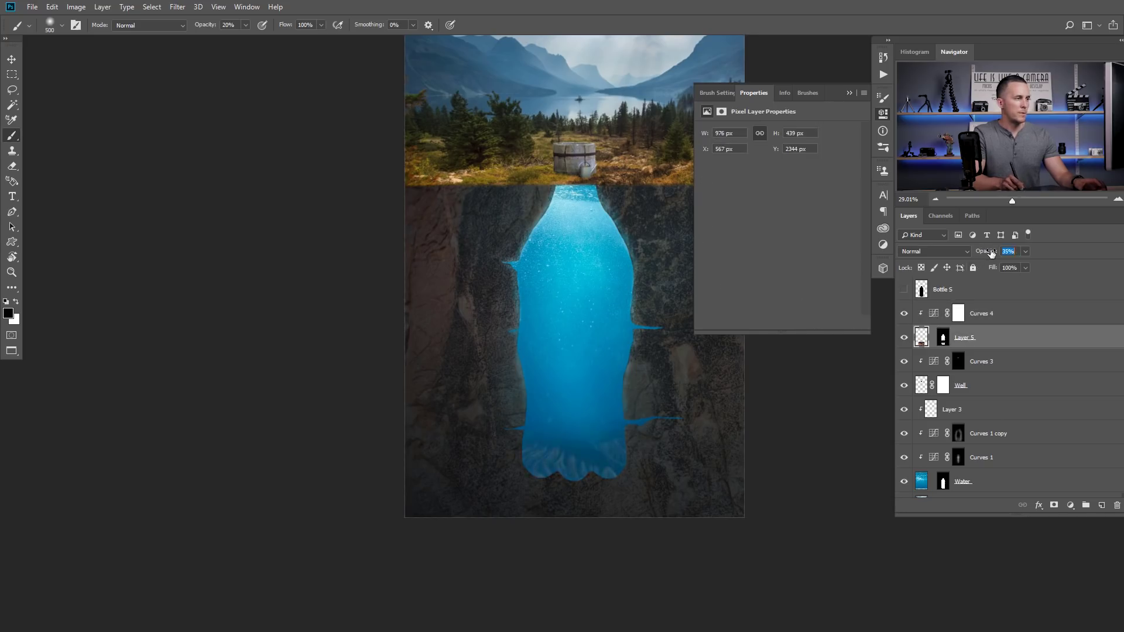
pyautogui.click(937, 315)
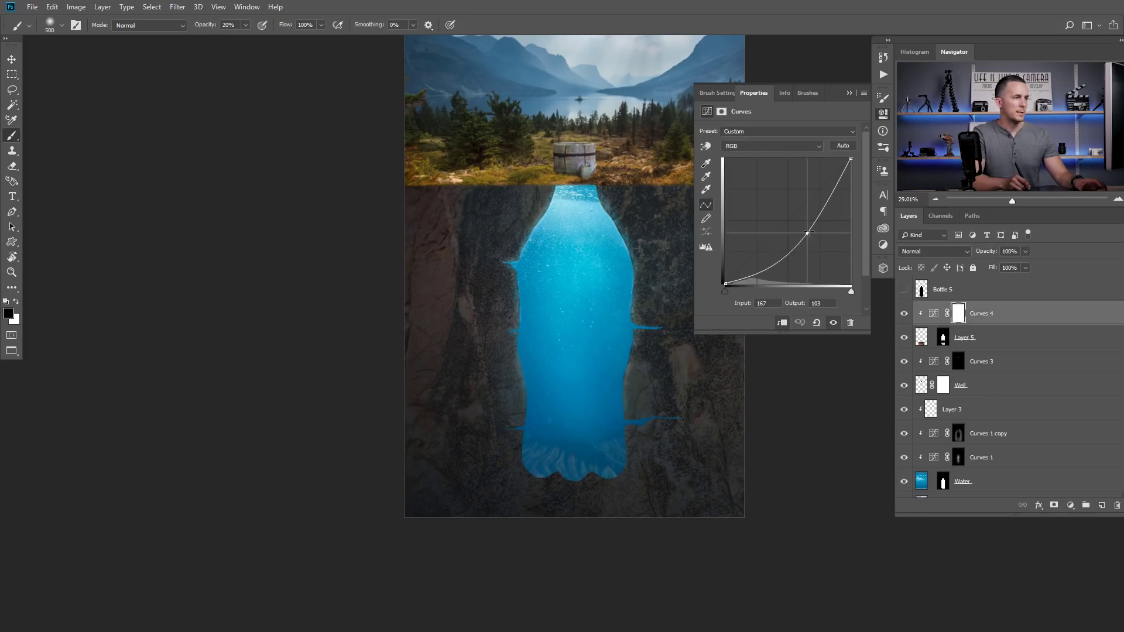
pyautogui.click(848, 92)
# Lower the water surface beneath the grass by painting black on the Water mask with a soft brush at 100% opacity
pyautogui.scroll(-3, 652, 321)
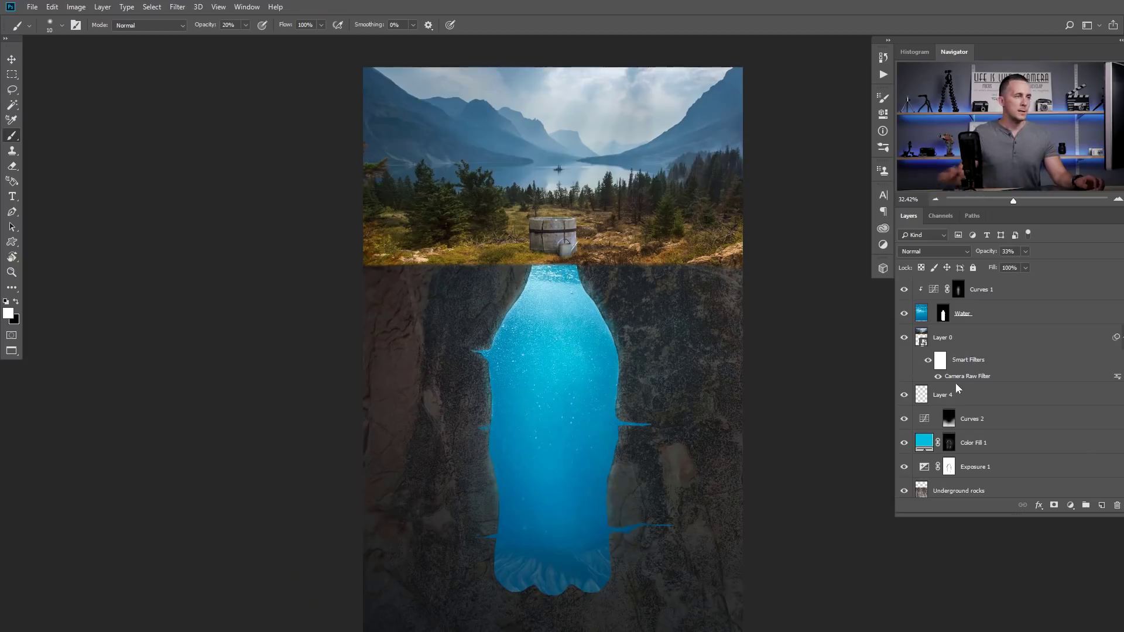
pyautogui.hotkey('ctrl', 'j')
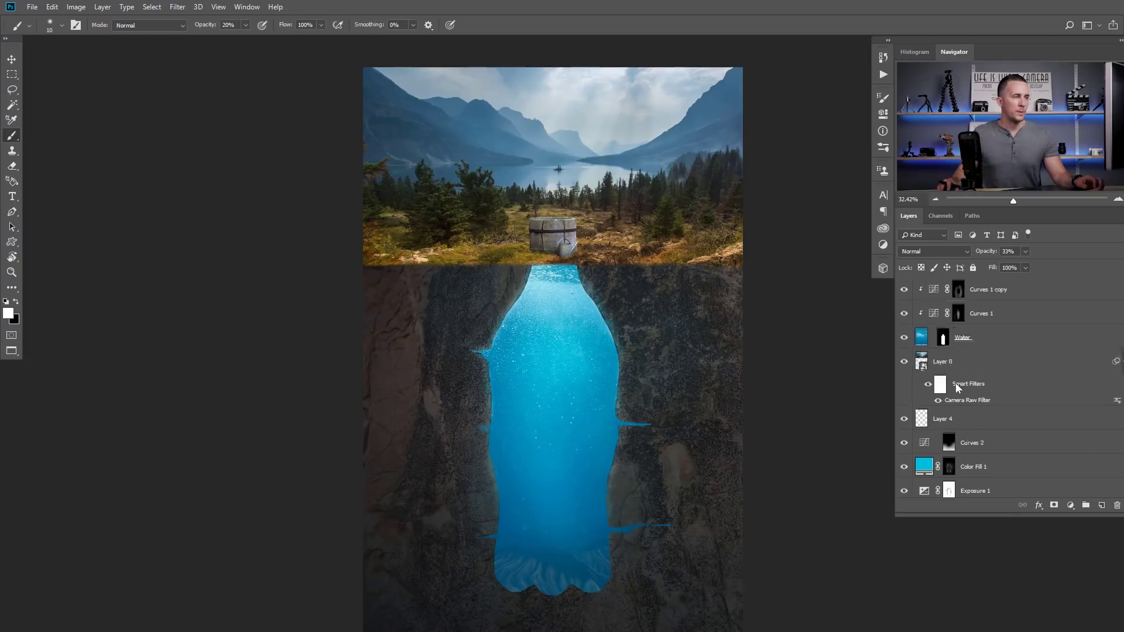
pyautogui.hotkey('ctrl', 'shift', 'alt', 'n')
pyautogui.click(944, 362)
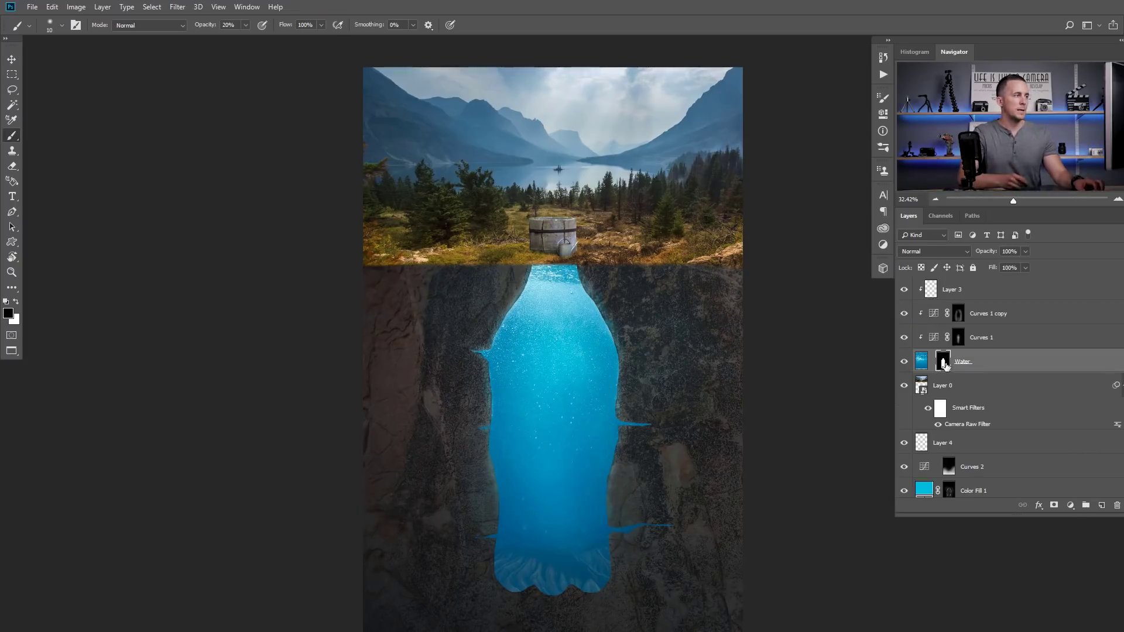
pyautogui.moveTo(541, 270); pyautogui.dragTo(614, 272)
pyautogui.moveTo(613, 273); pyautogui.dragTo(520, 279)
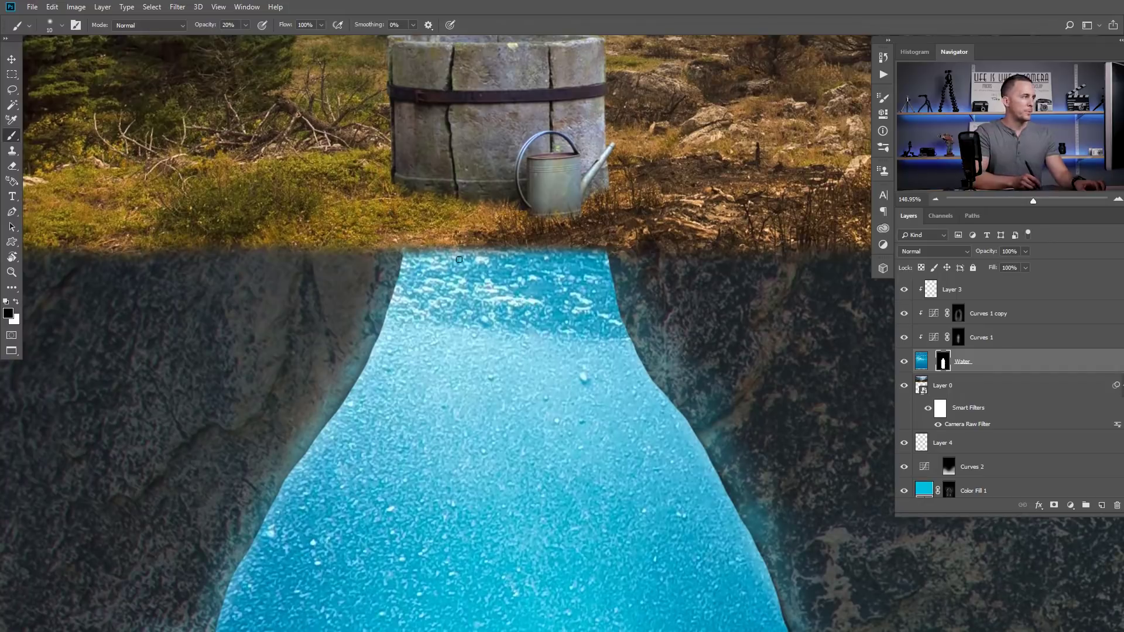
pyautogui.rightClick(430, 264)
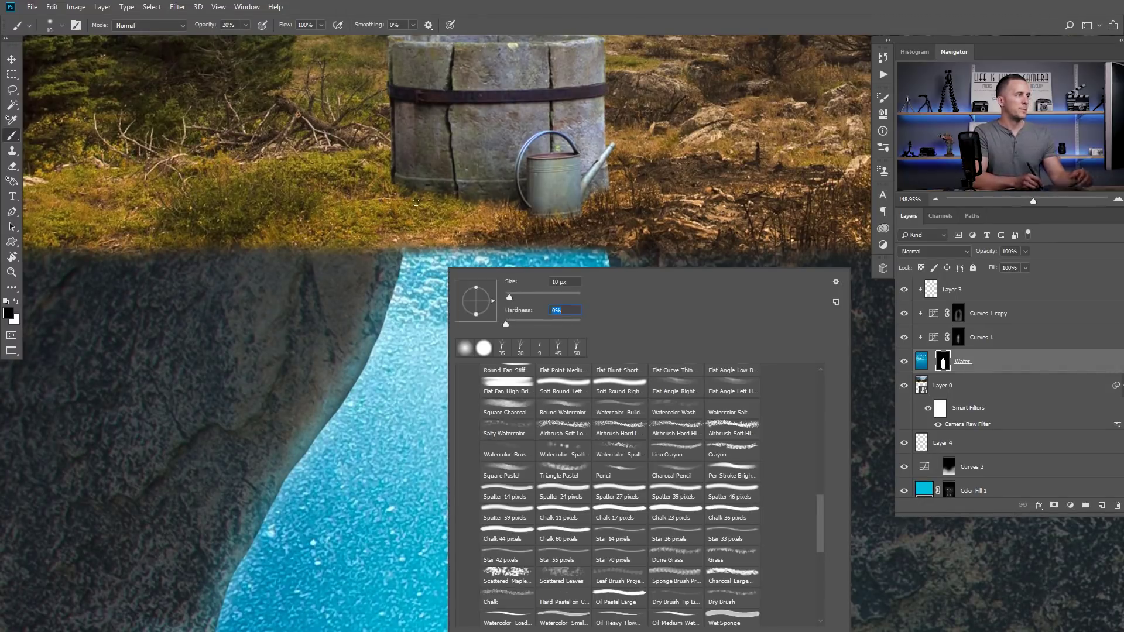
pyautogui.press('Return')
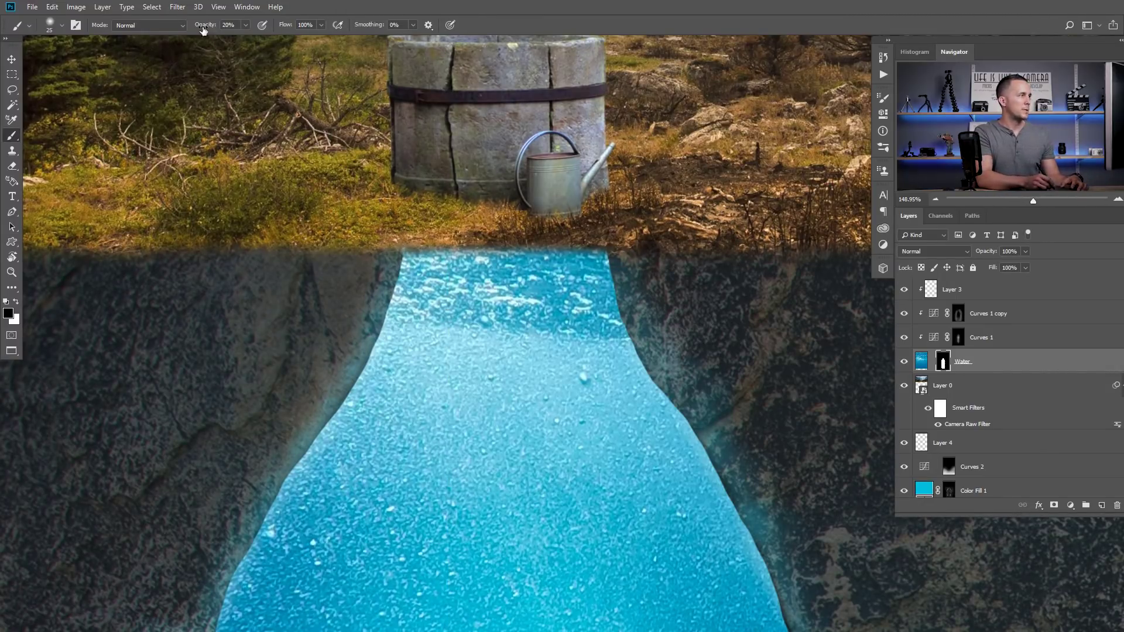
pyautogui.press(']')
pyautogui.press(']')
pyautogui.press(']')
pyautogui.press(']')
pyautogui.press(']')
pyautogui.moveTo(391, 247)
pyautogui.mouseDown()
pyautogui.moveTo(602, 264)
pyautogui.moveTo(582, 275)
pyautogui.moveTo(396, 262)
pyautogui.moveTo(415, 261)
pyautogui.moveTo(372, 310)
pyautogui.moveTo(415, 280)
pyautogui.moveTo(503, 277)
pyautogui.moveTo(589, 286)
pyautogui.moveTo(665, 317)
pyautogui.moveTo(636, 321)
pyautogui.moveTo(618, 300)
pyautogui.moveTo(639, 327)
pyautogui.moveTo(608, 303)
pyautogui.moveTo(548, 291)
pyautogui.moveTo(387, 297)
pyautogui.mouseUp()
pyautogui.press('[')
pyautogui.scroll(-10, 388, 296)
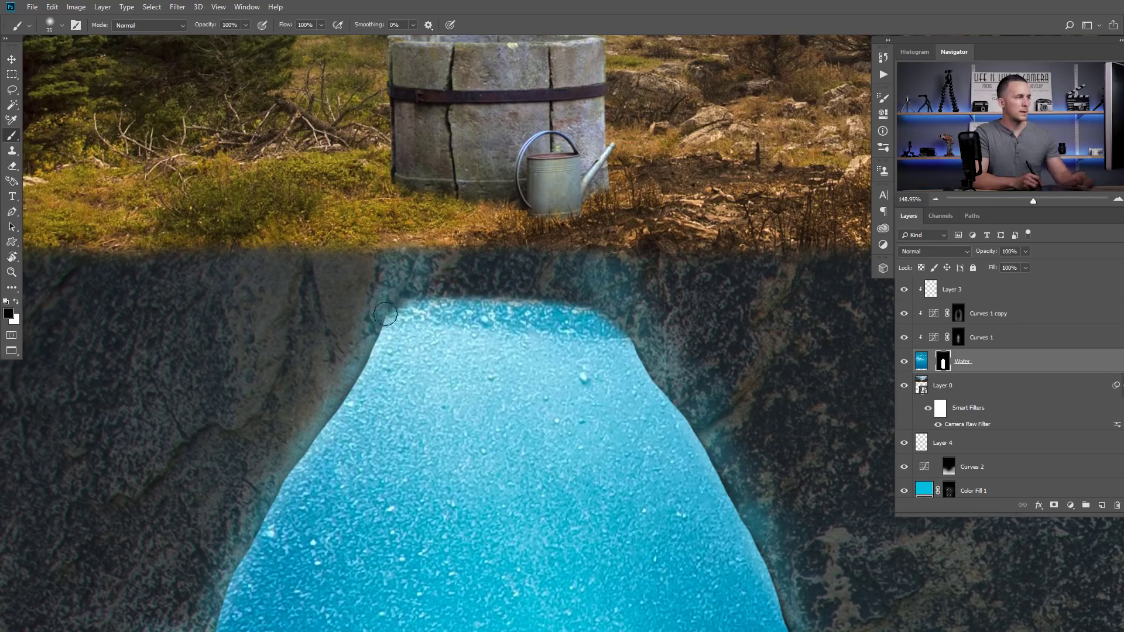
# Refine the curve and corners of the lowered waterline by painting more black on the Water mask
pyautogui.scroll(3, 548, 344)
pyautogui.scroll(6, 548, 344)
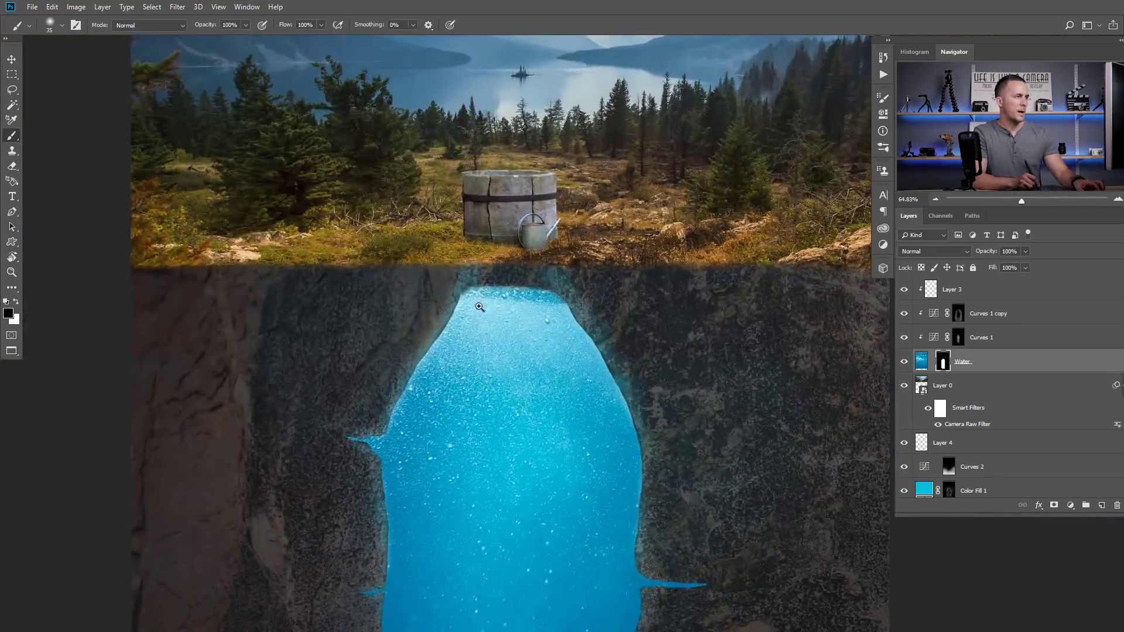
pyautogui.moveTo(442, 264)
pyautogui.mouseDown()
pyautogui.moveTo(564, 262)
pyautogui.moveTo(659, 291)
pyautogui.moveTo(611, 272)
pyautogui.moveTo(433, 273)
pyautogui.mouseUp()
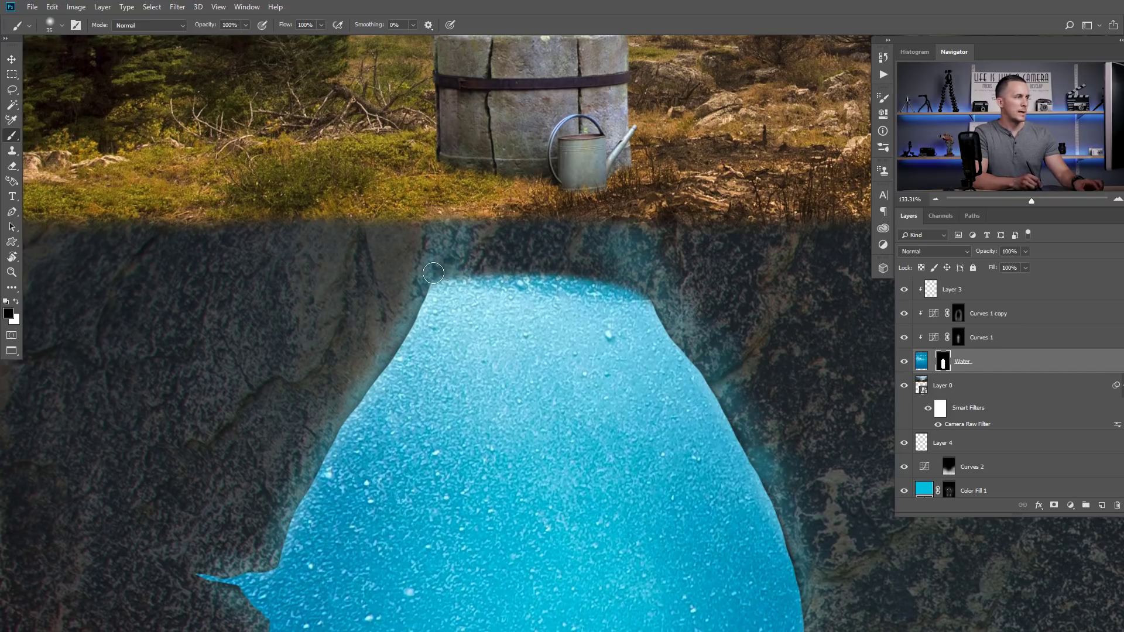
pyautogui.hotkey('ctrl', '0')
pyautogui.click(456, 310)
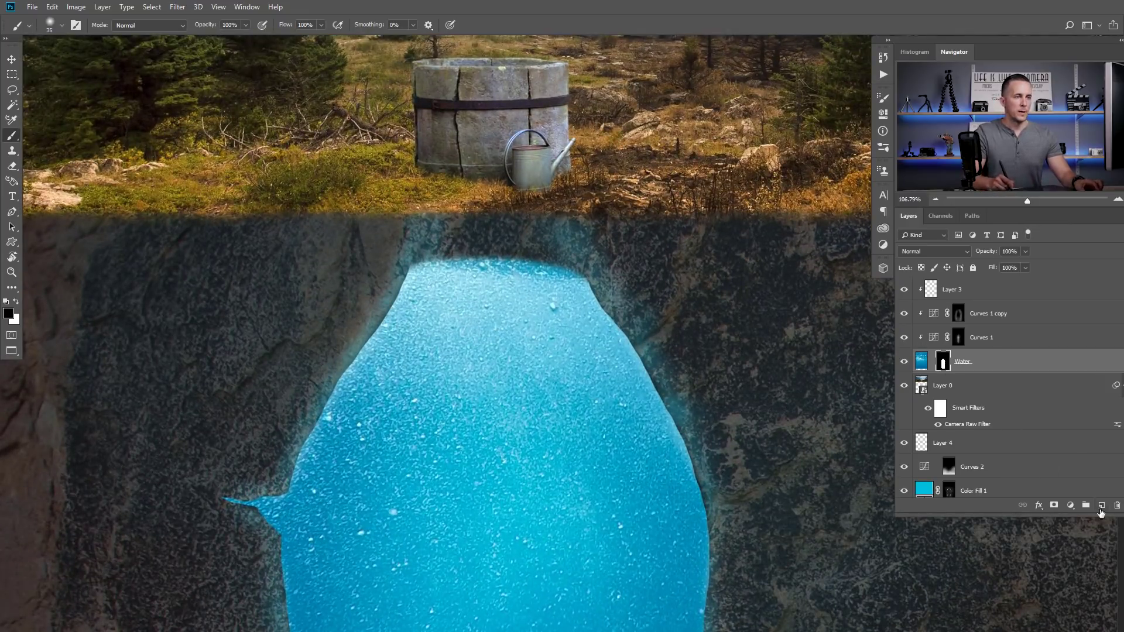
# Paint a white highlight along the front edge of the water surface at 20% brush opacity on a new layer clipped to Water
pyautogui.click(1101, 506)
pyautogui.press('x')
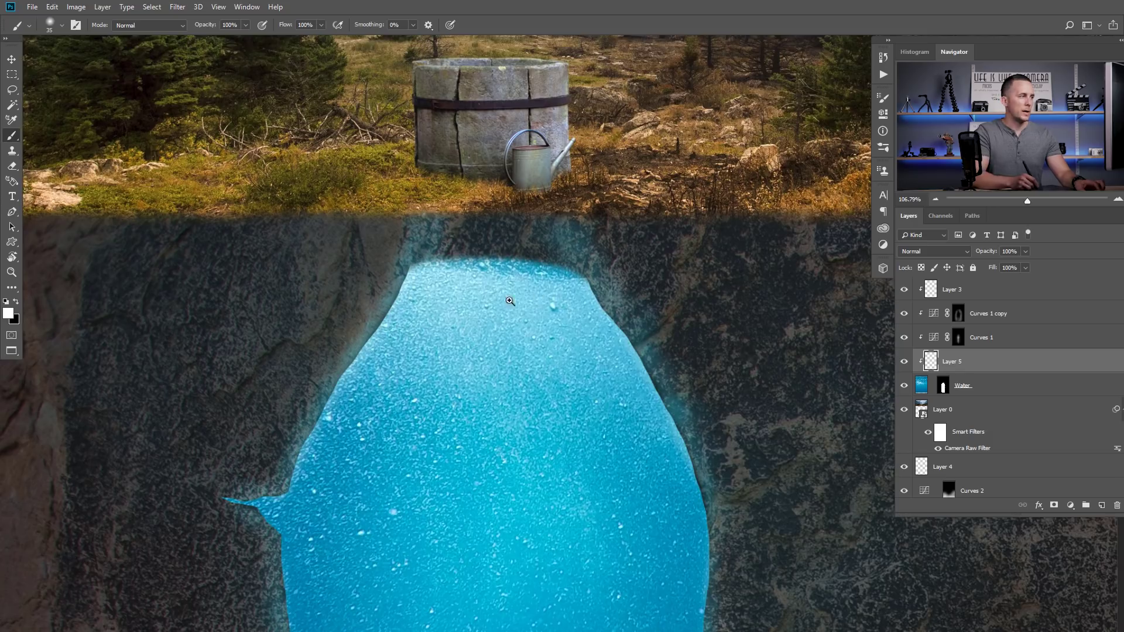
pyautogui.click(509, 301)
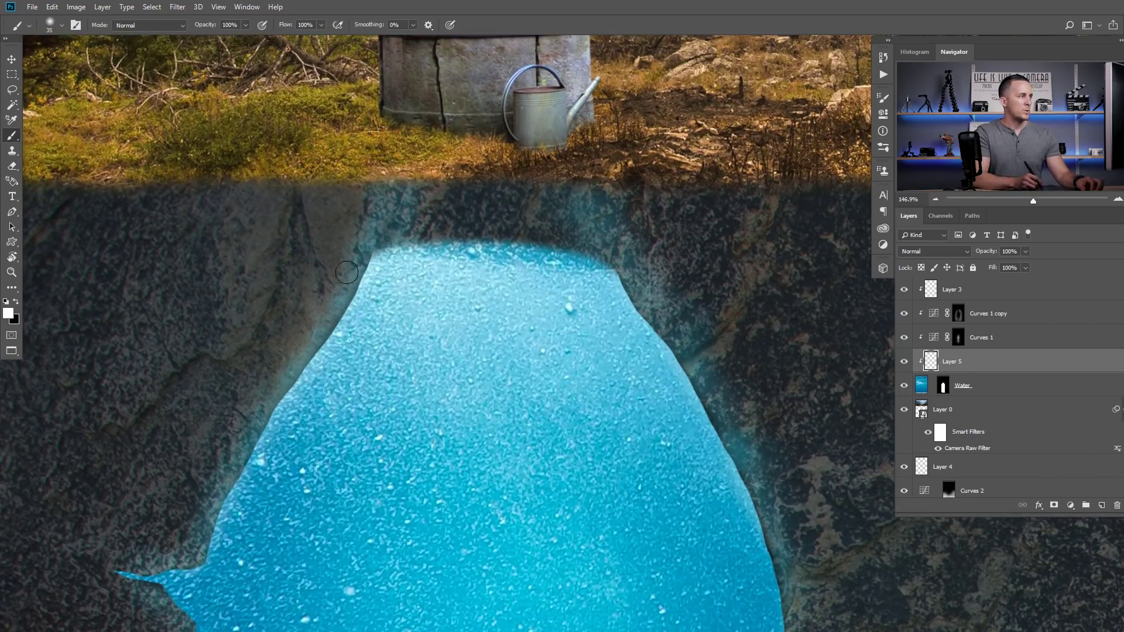
pyautogui.press('2')
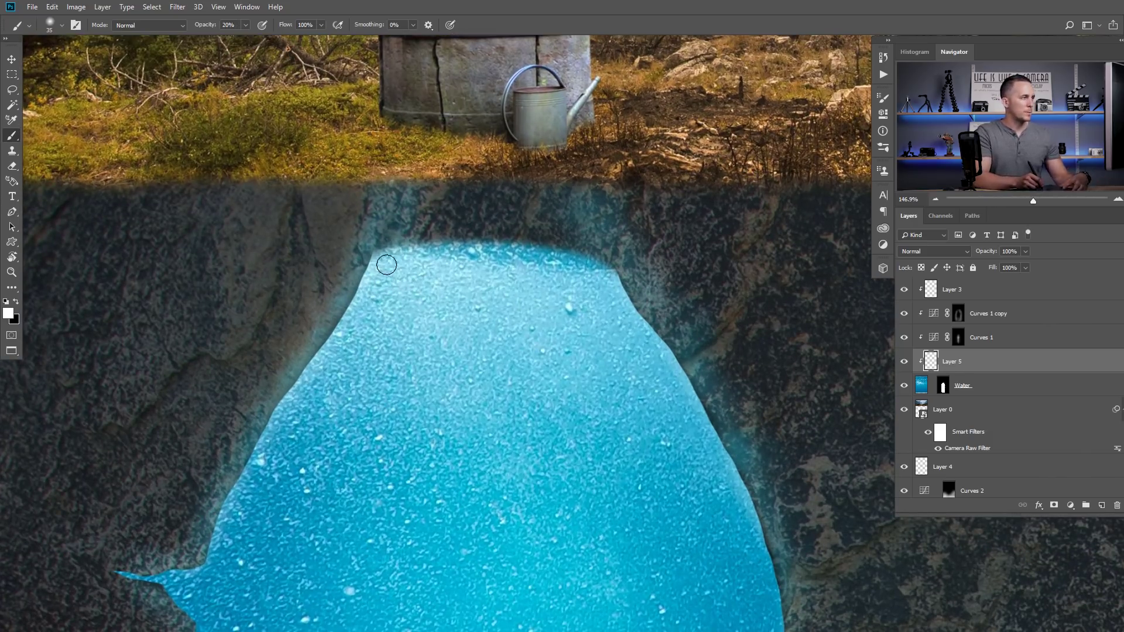
pyautogui.press(']')
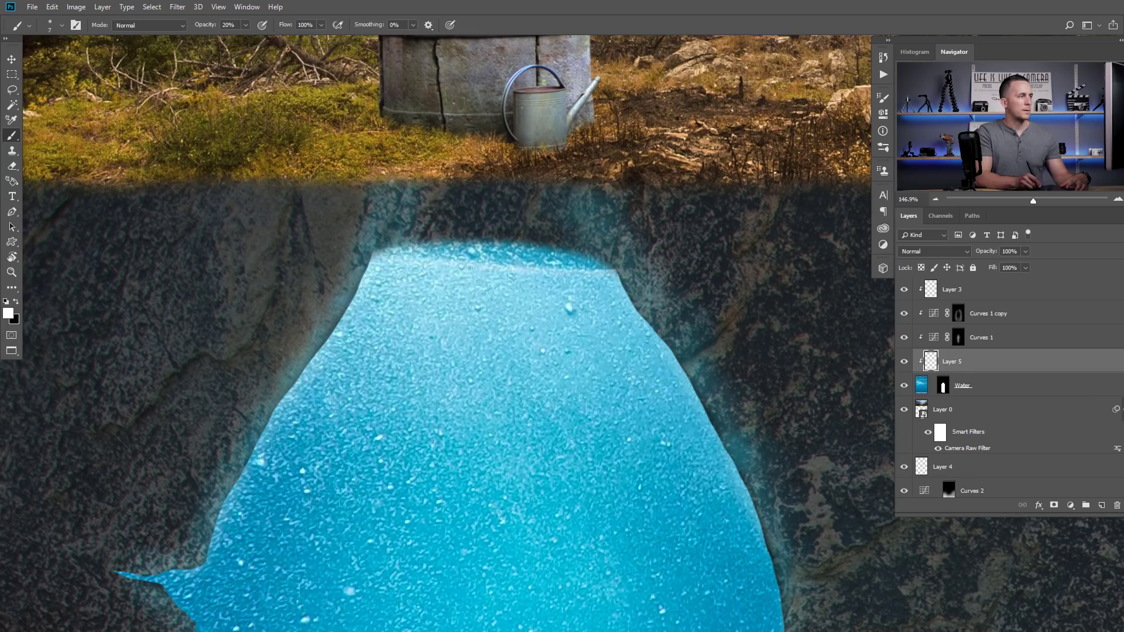
pyautogui.scroll(-5, 374, 254)
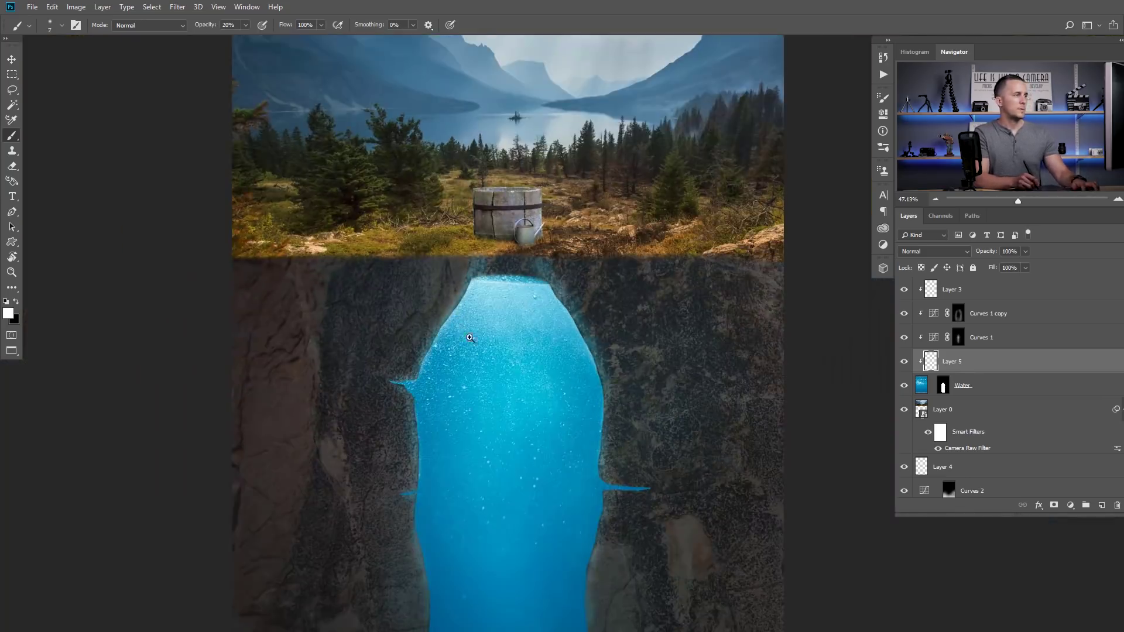
pyautogui.scroll(4, 520, 317)
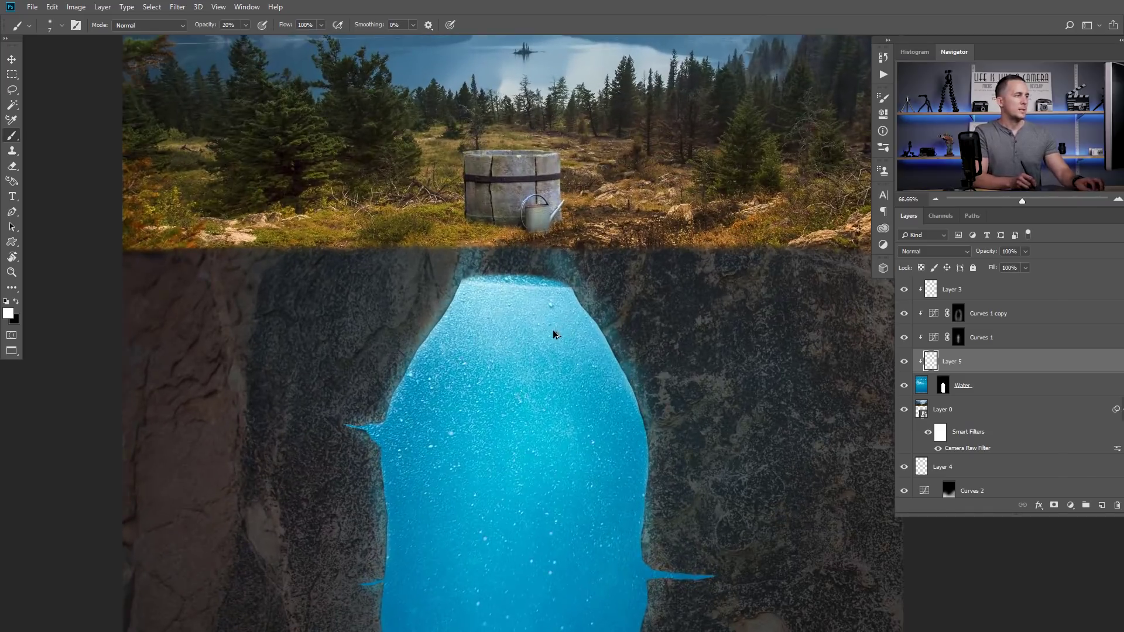
pyautogui.scroll(3, 520, 313)
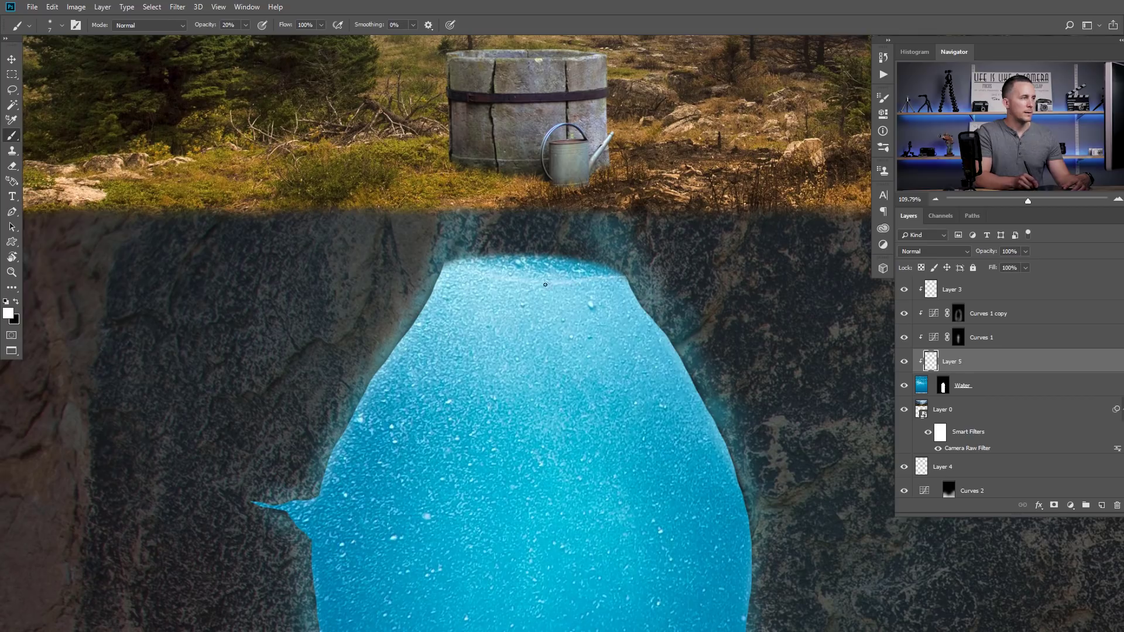
pyautogui.scroll(-6, 544, 296)
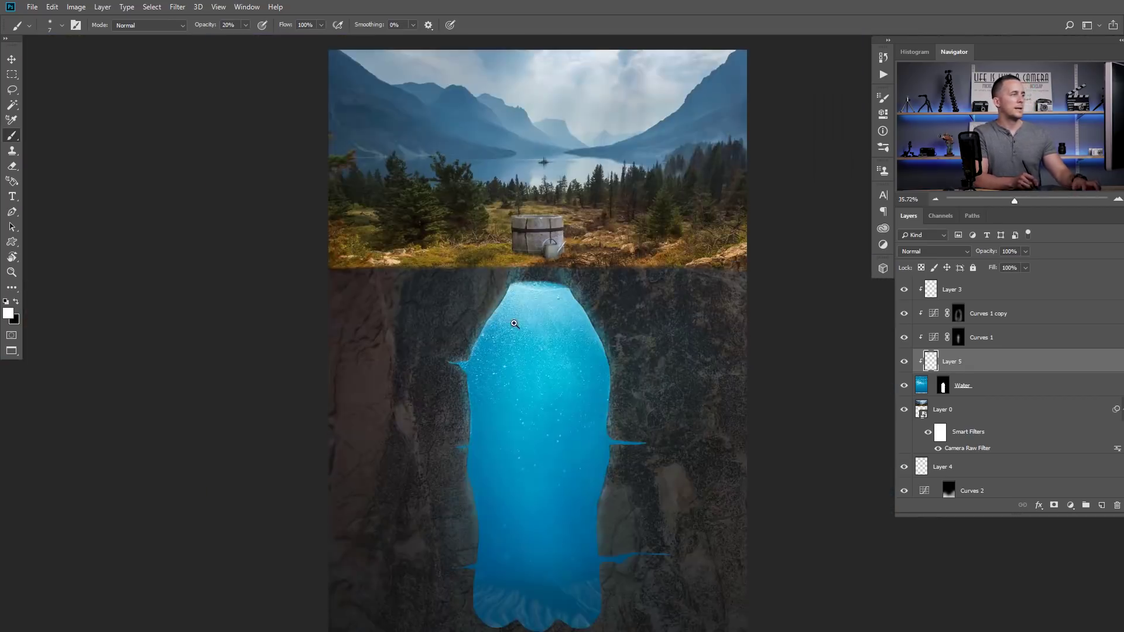
pyautogui.scroll(2, 479, 285)
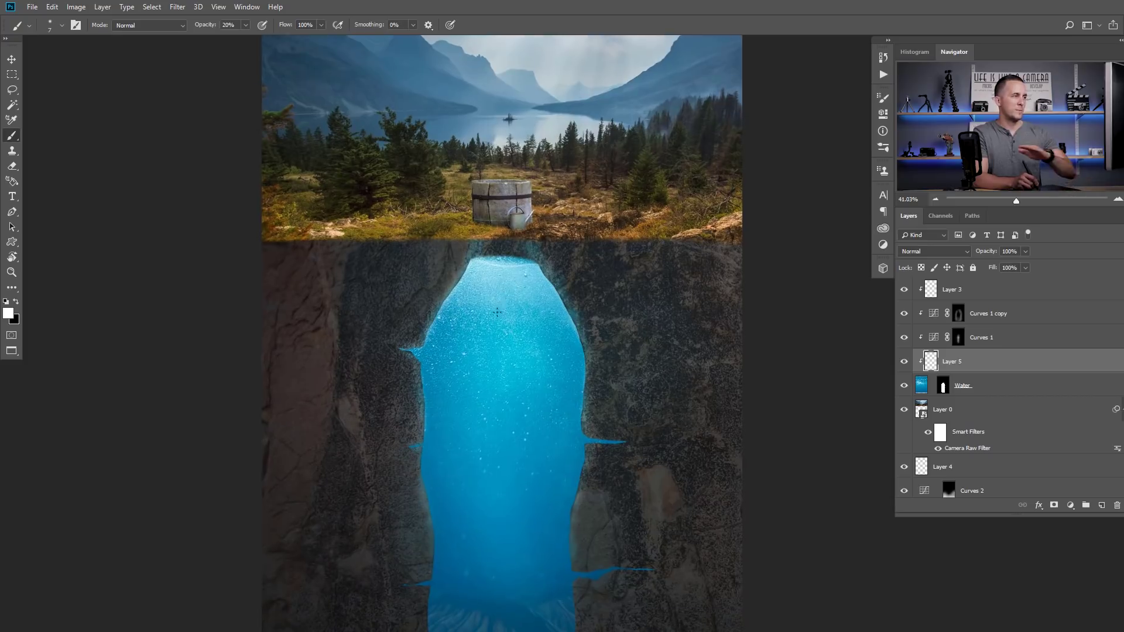
pyautogui.scroll(4, 504, 258)
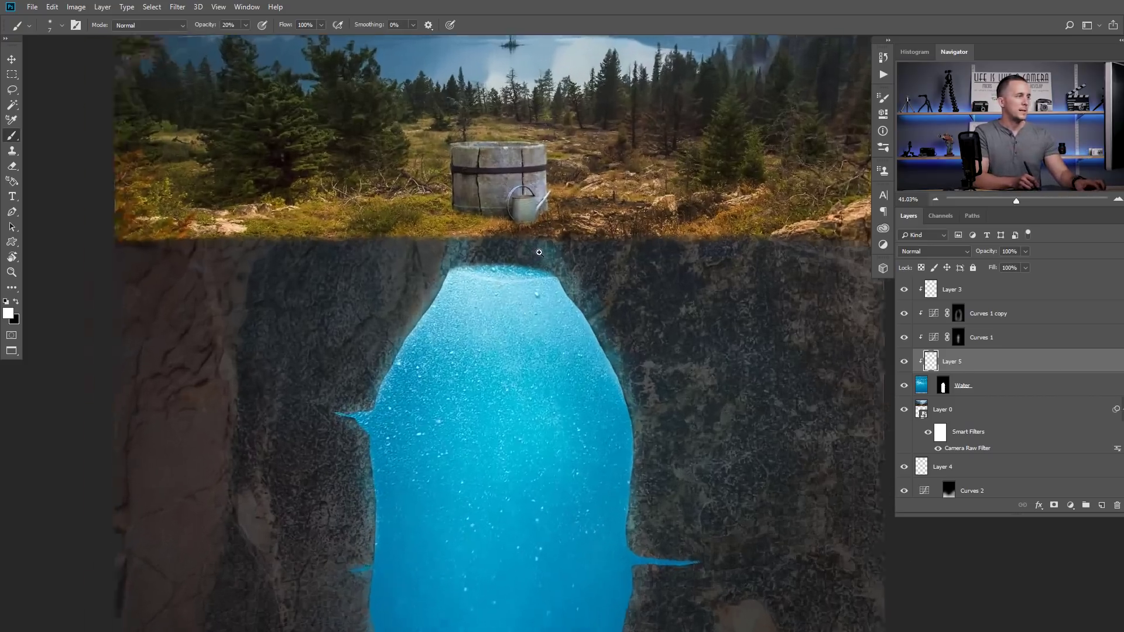
pyautogui.scroll(2, 476, 276)
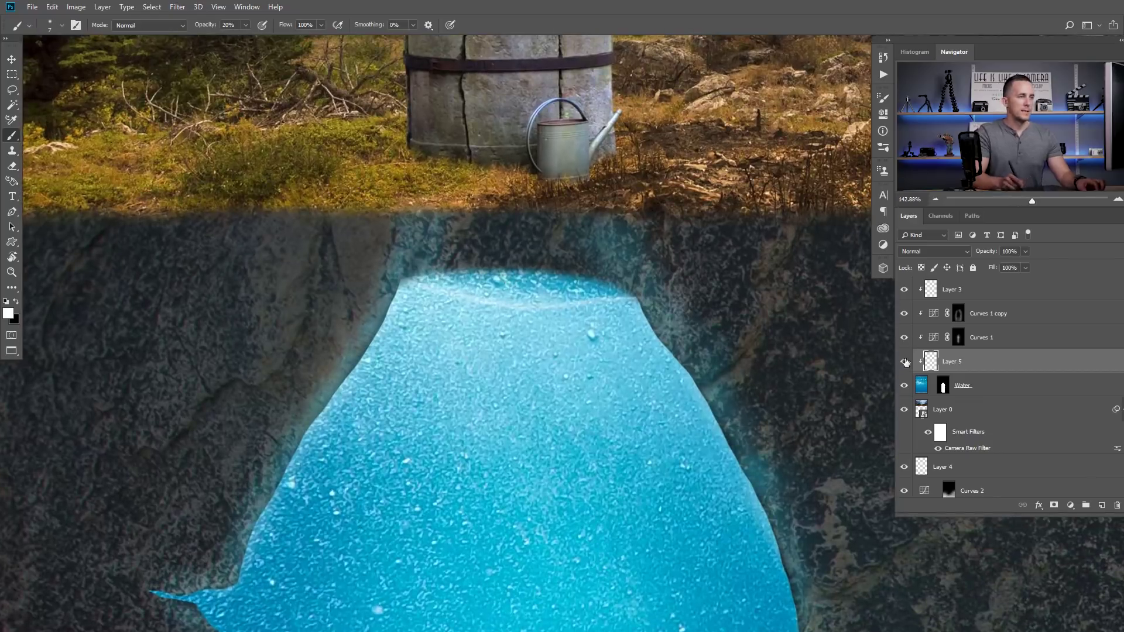
# Clean up the corners of the water surface by painting black on the Water mask with a firmer 20 px brush at 100% opacity
pyautogui.click(944, 387)
pyautogui.press('x')
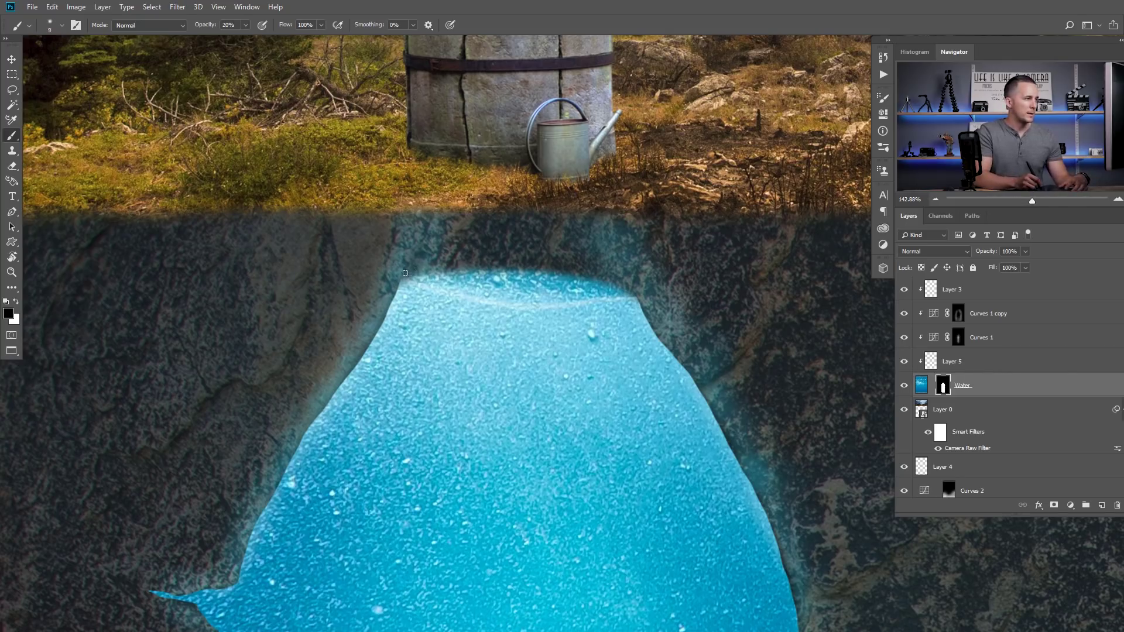
pyautogui.rightClick(408, 272)
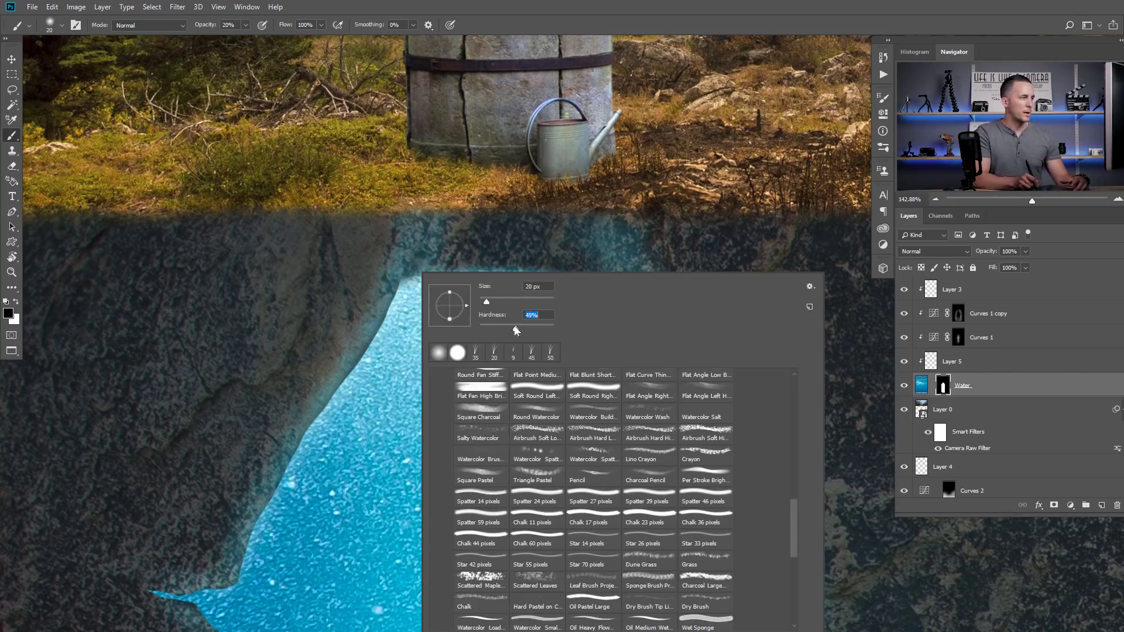
pyautogui.press('Return')
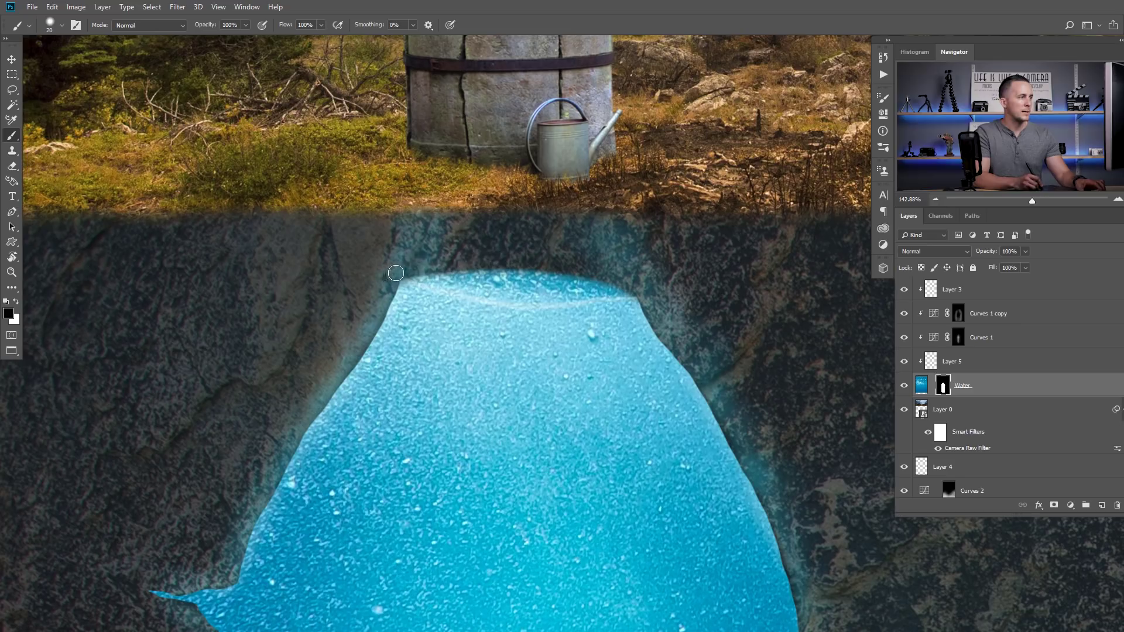
pyautogui.scroll(-6, 397, 294)
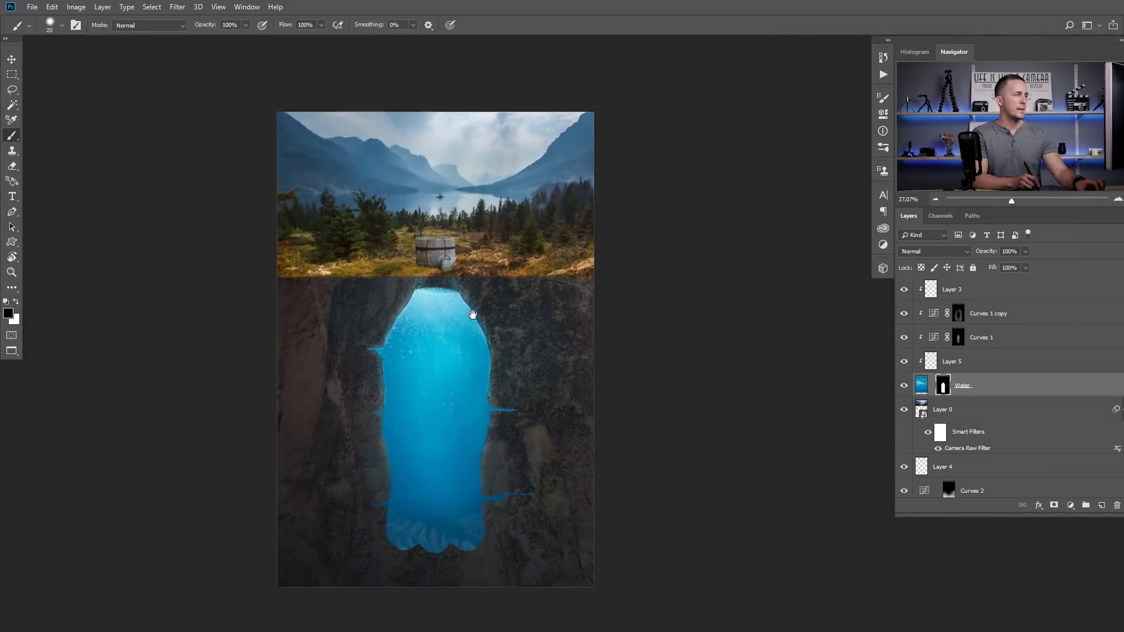
pyautogui.scroll(4, 478, 285)
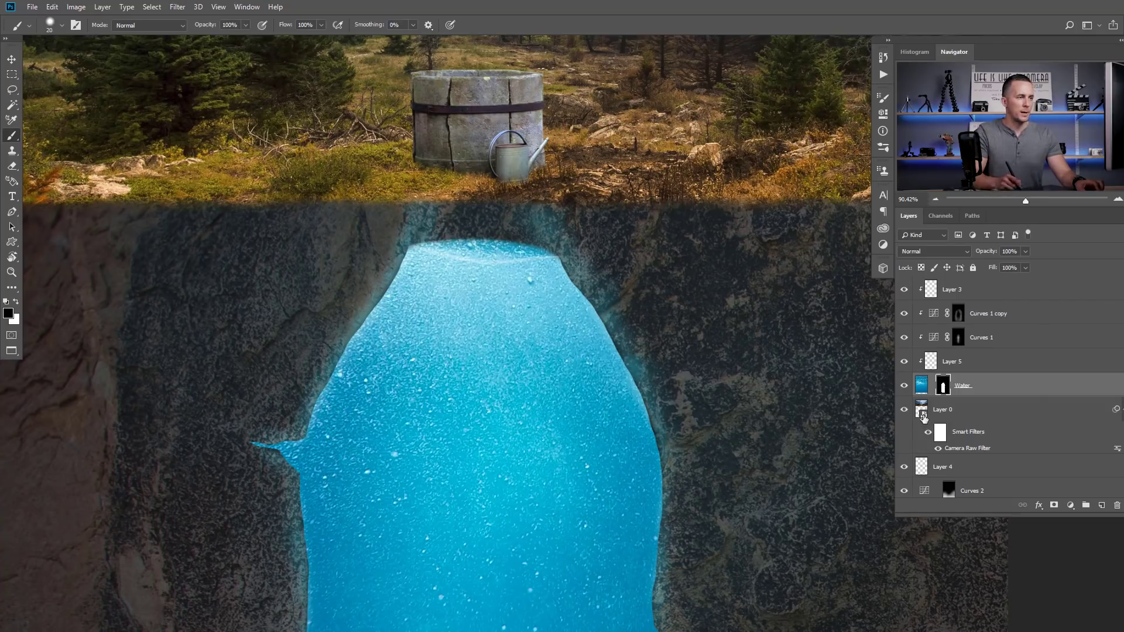
# Remove the blue glow from the rock above the waterline by painting black on the Color Fill 1 mask with a soft 70 px brush
pyautogui.scroll(-3, 995, 381)
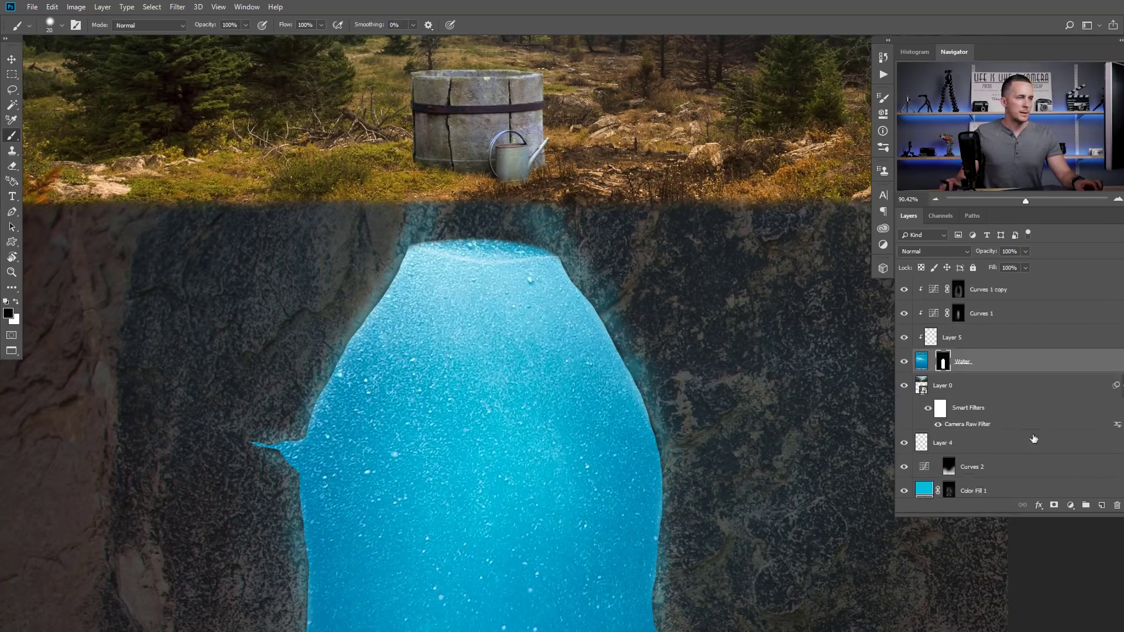
pyautogui.click(954, 417)
pyautogui.press(']')
pyautogui.press(']')
pyautogui.press(']')
pyautogui.press(']')
pyautogui.press(']')
pyautogui.rightClick(599, 220)
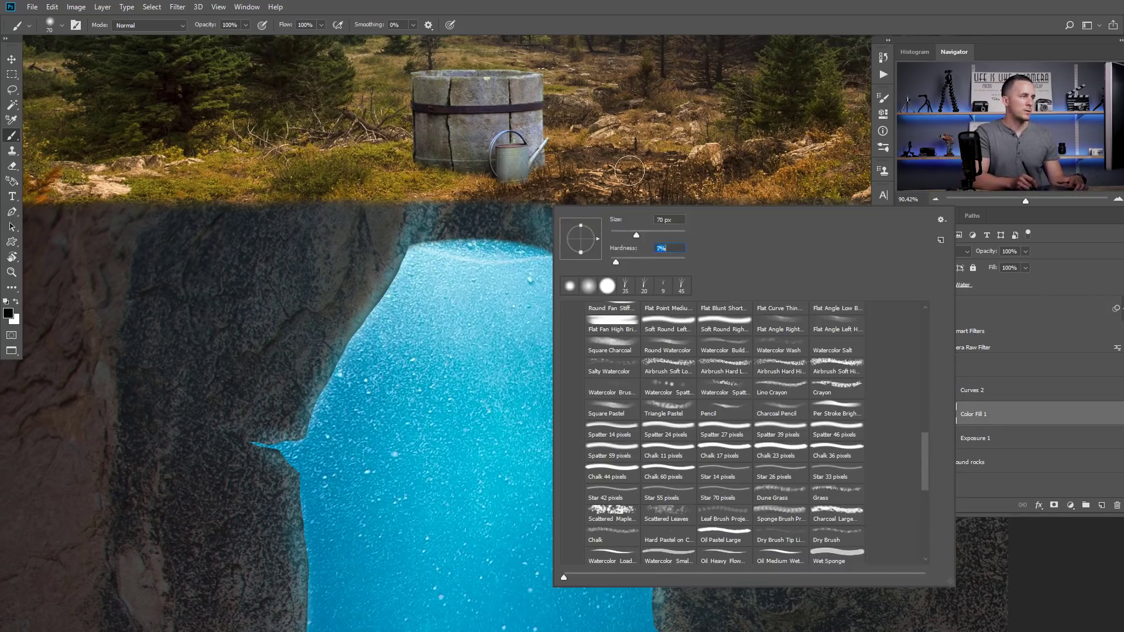
pyautogui.press('Return')
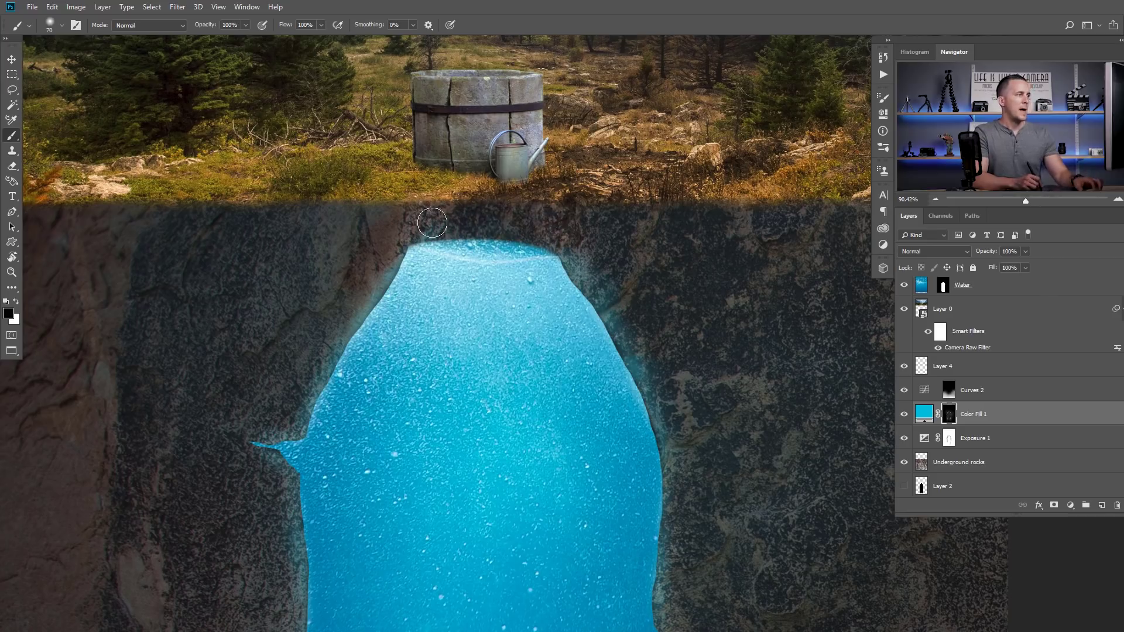
pyautogui.moveTo(490, 218)
pyautogui.mouseDown()
pyautogui.moveTo(495, 251)
pyautogui.moveTo(521, 237)
pyautogui.mouseUp()
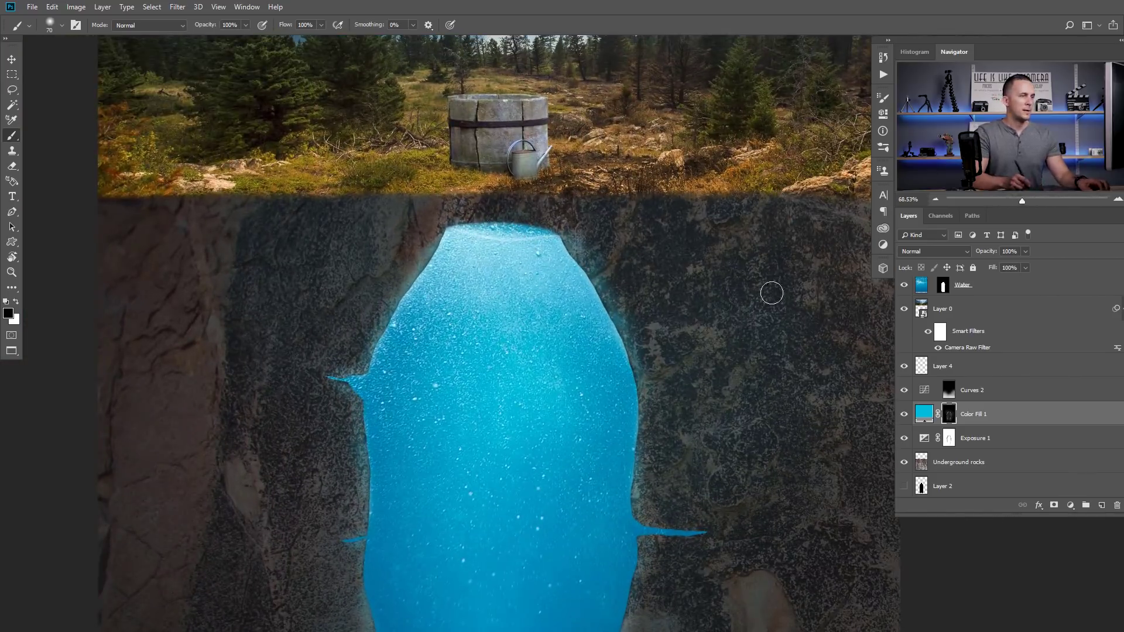
# Copy the water-drops photo and paste it into the composite as a new layer between Curves 3 and Rocks
pyautogui.hotkey('ctrl', 'Tab')
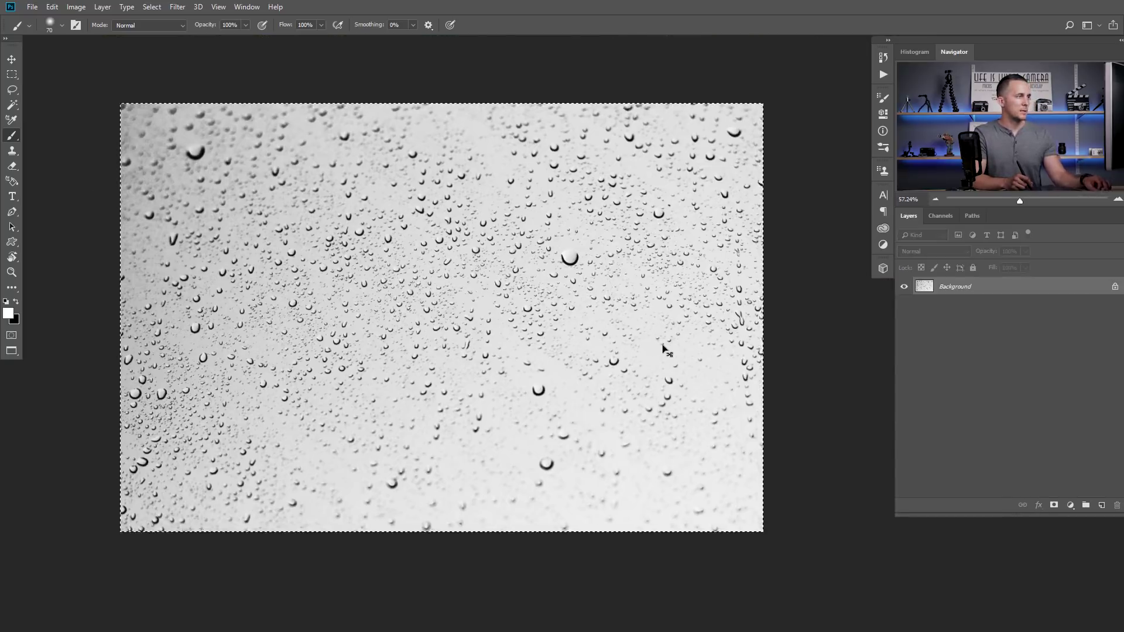
pyautogui.hotkey('ctrl', 'Tab')
pyautogui.press('x')
pyautogui.scroll(5, 938, 344)
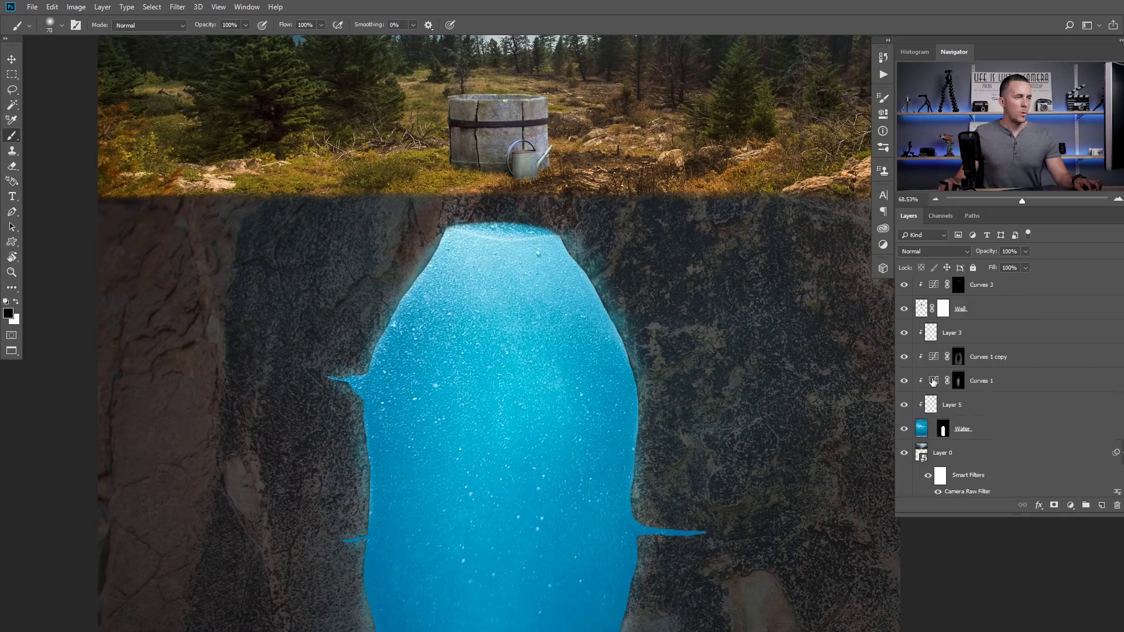
pyautogui.click(931, 315)
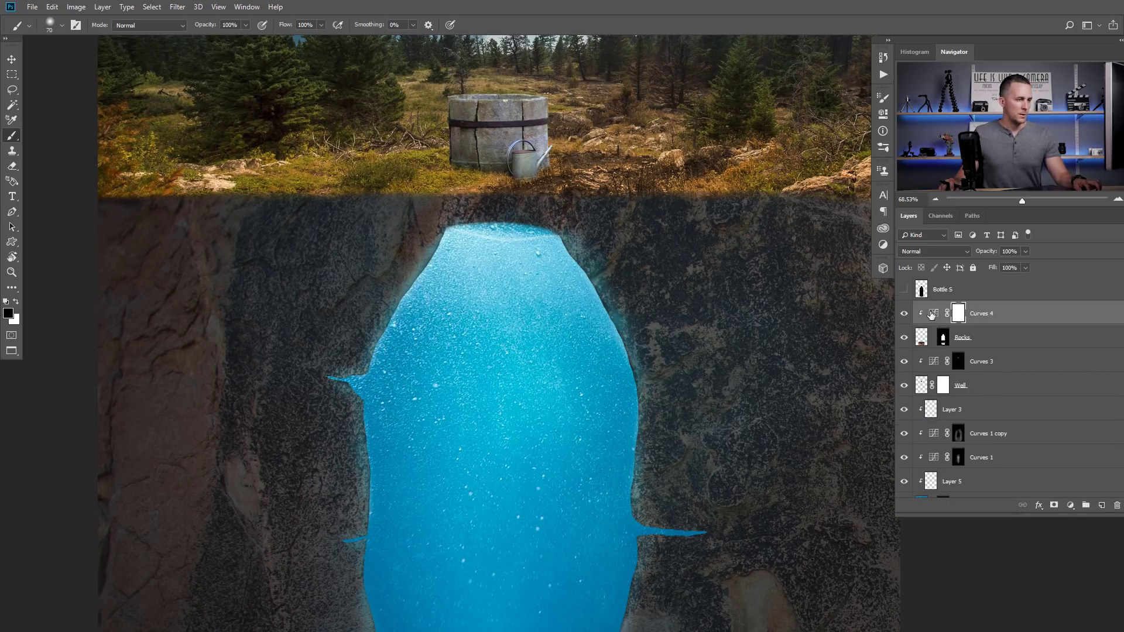
pyautogui.click(934, 364)
pyautogui.press('x')
pyautogui.hotkey('ctrl', 'v')
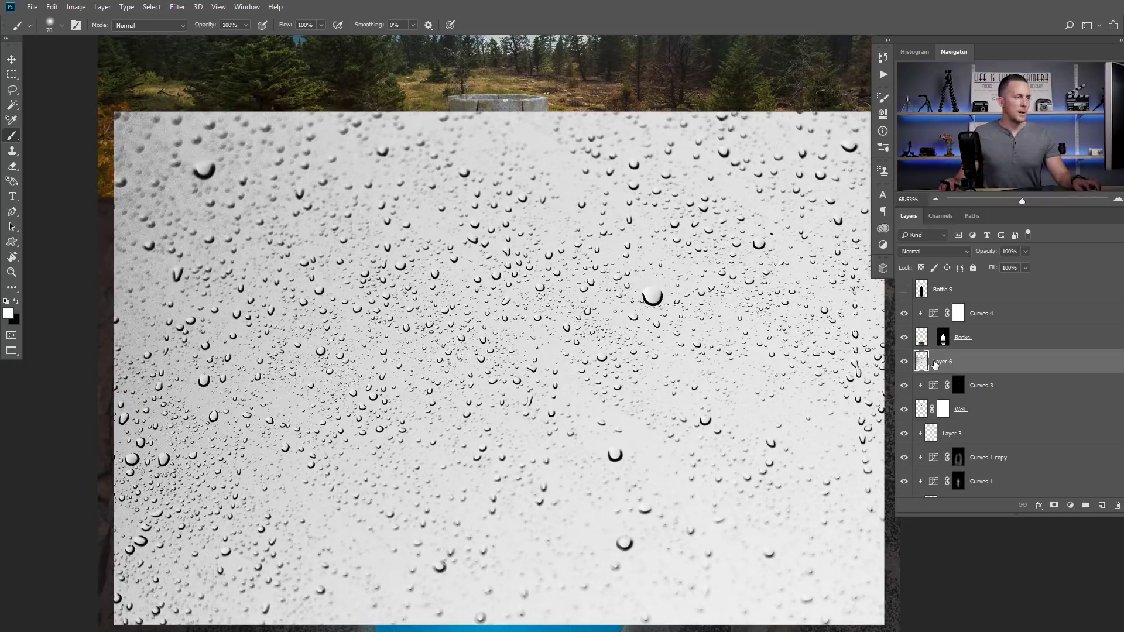
# Scale down the pasted water-drops image and position it over the bottle neck, covering the waterline
pyautogui.hotkey('ctrl', 't')
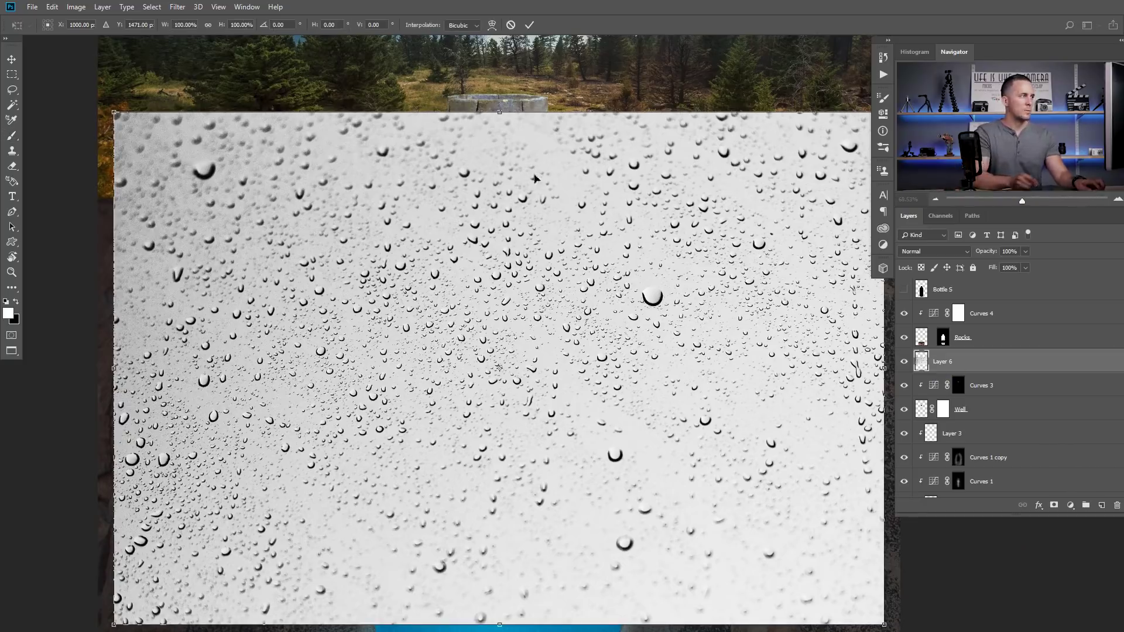
pyautogui.moveTo(120, 115); pyautogui.dragTo(423, 317)
pyautogui.moveTo(532, 346)
pyautogui.mouseDown()
pyautogui.moveTo(522, 201)
pyautogui.moveTo(540, 188)
pyautogui.mouseUp()
pyautogui.press('Return')
pyautogui.press('b')
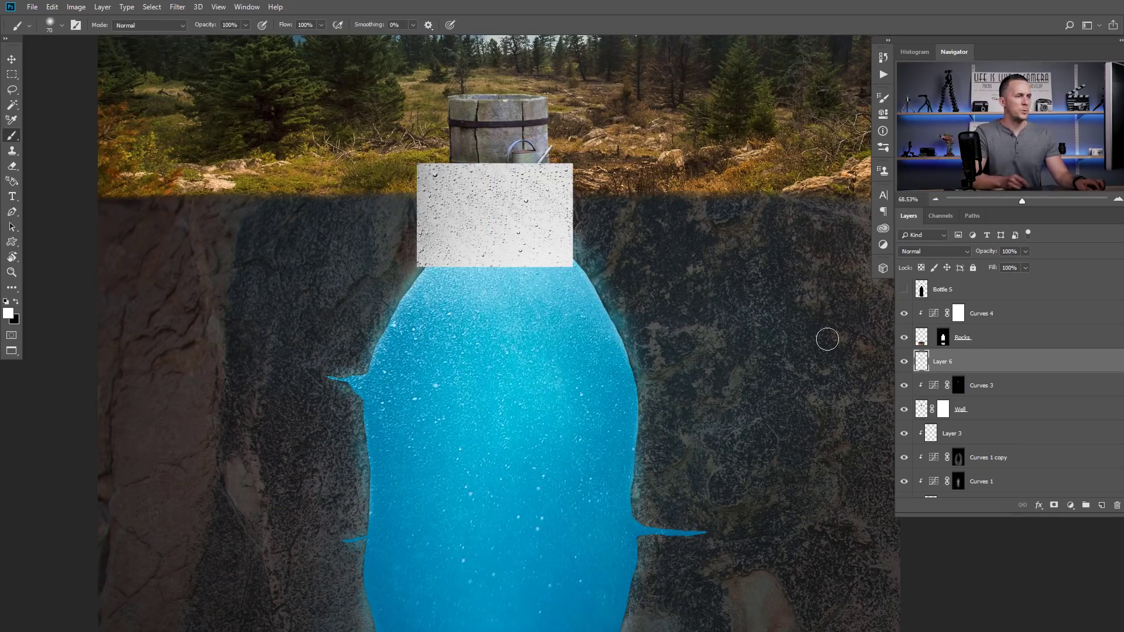
# Load the bottle silhouette as a selection and use it to mask the water-drops layer
pyautogui.scroll(-2, 972, 450)
pyautogui.scroll(2, 973, 452)
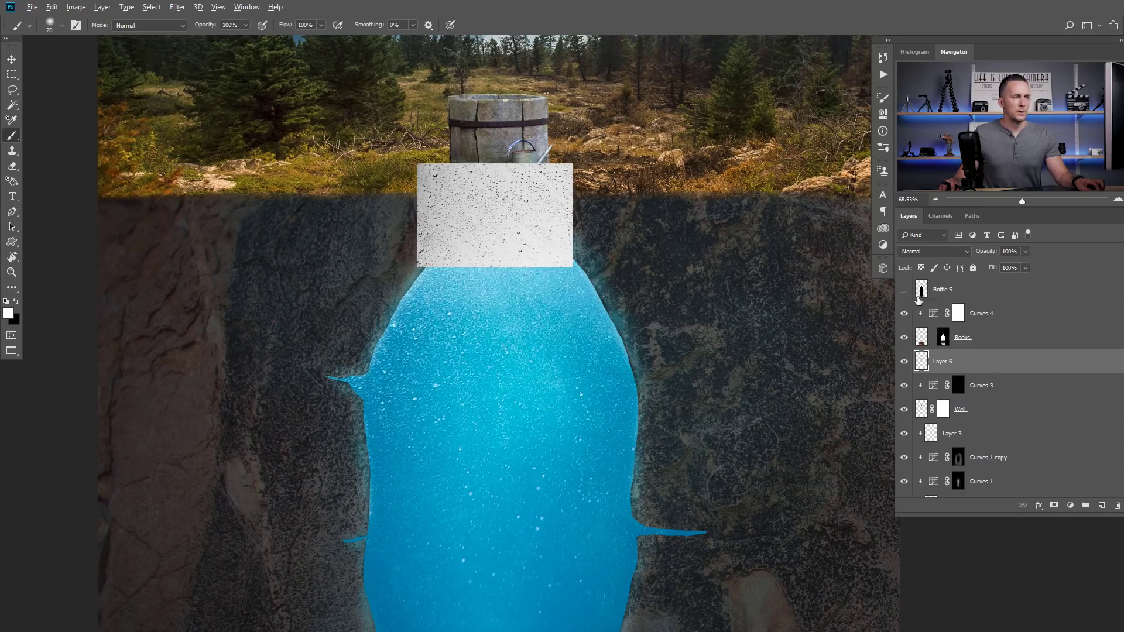
pyautogui.moveTo(923, 292)
pyautogui.mouseDown()
pyautogui.moveTo(931, 357)
pyautogui.moveTo(924, 296)
pyautogui.mouseUp()
pyautogui.hotkey('ctrl', 'z')
pyautogui.keyDown('ctrl'); pyautogui.click(922, 290); pyautogui.keyUp('ctrl')
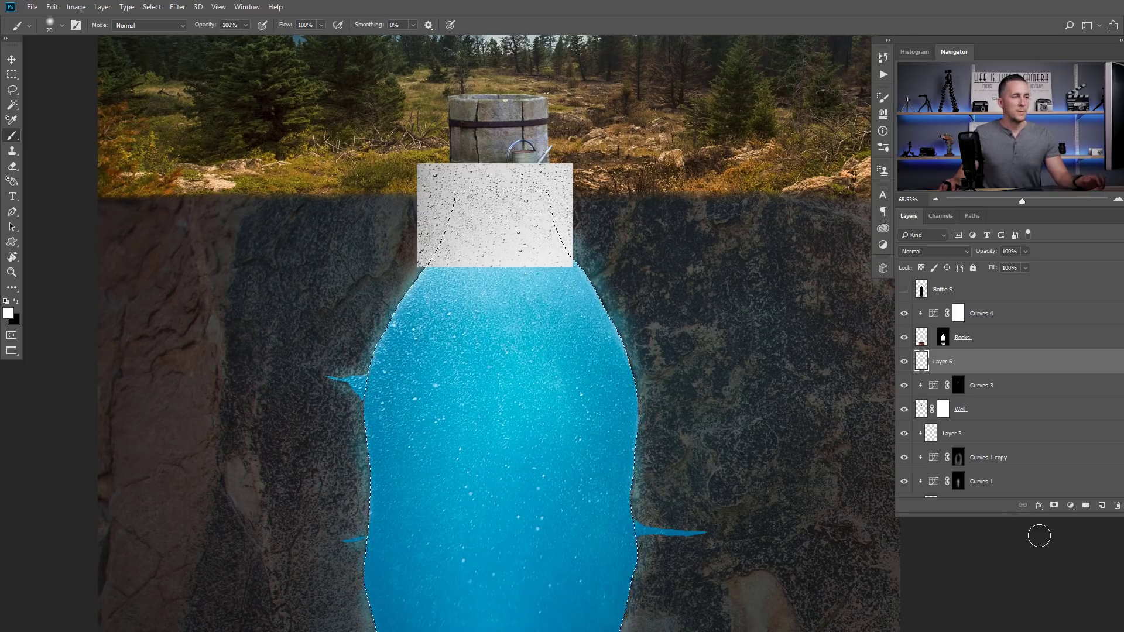
pyautogui.click(1054, 506)
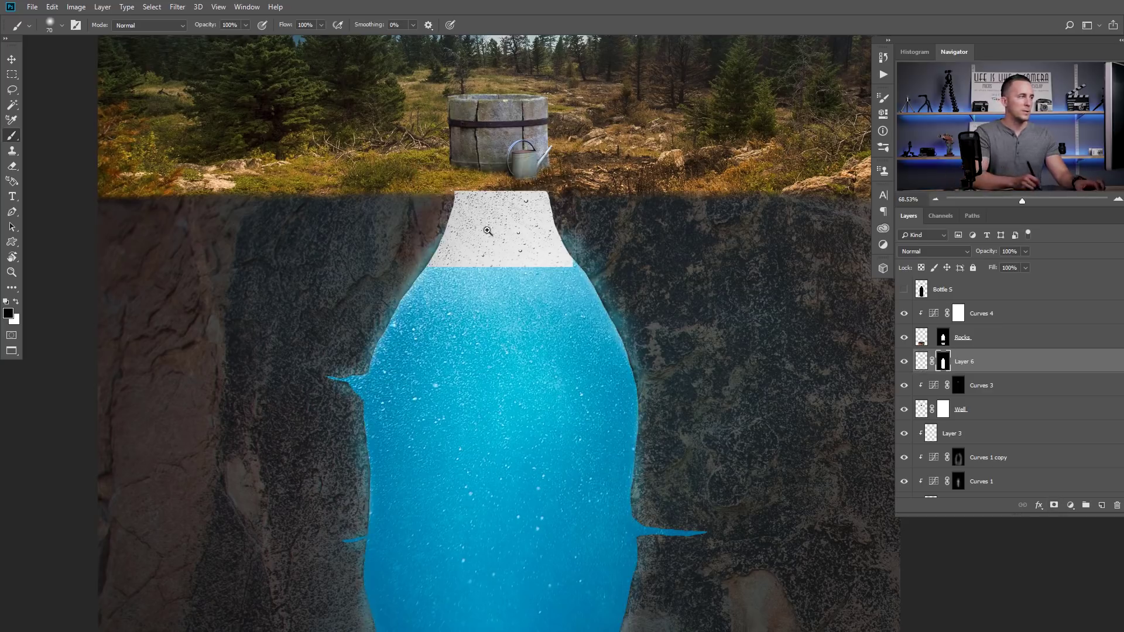
# Unlink the water-drops layer from its mask and reposition the drops image within the bottle neck
pyautogui.click(535, 242)
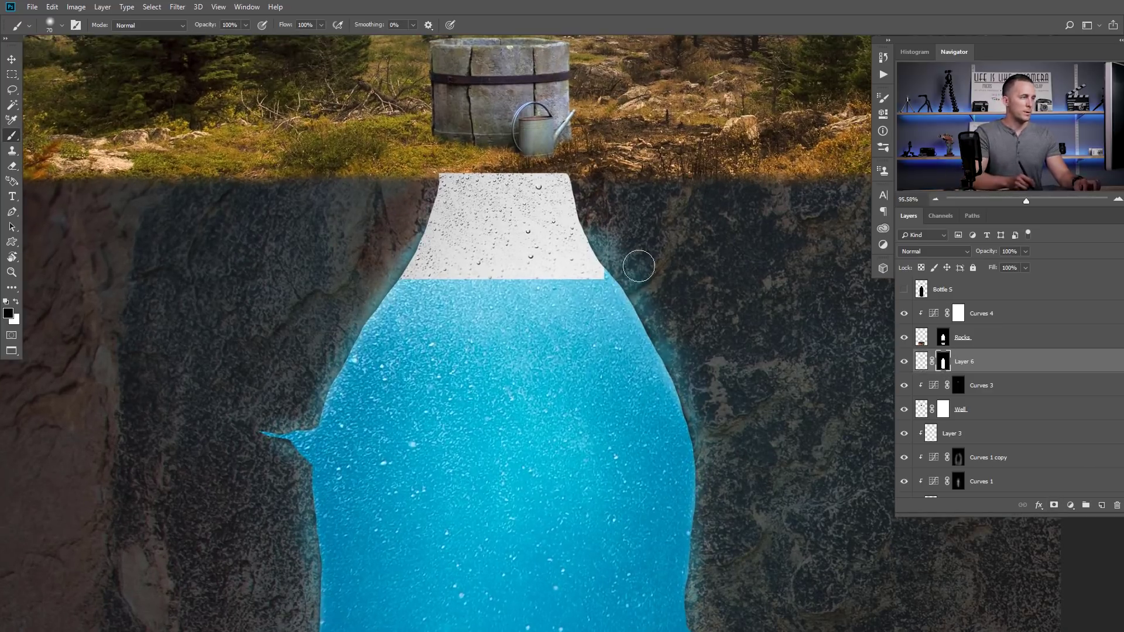
pyautogui.press('v')
pyautogui.moveTo(525, 250)
pyautogui.mouseDown()
pyautogui.moveTo(532, 187)
pyautogui.moveTo(527, 247)
pyautogui.mouseUp()
pyautogui.click(922, 361)
pyautogui.press('x')
pyautogui.moveTo(539, 206)
pyautogui.mouseDown()
pyautogui.moveTo(535, 182)
pyautogui.moveTo(537, 221)
pyautogui.mouseUp()
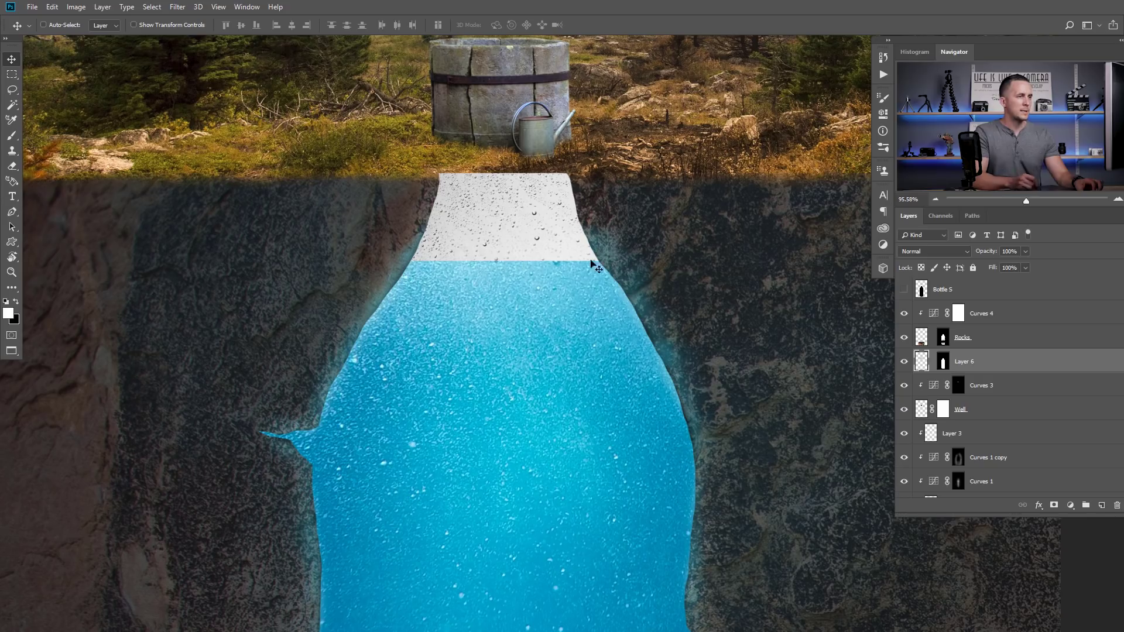
# Hide the straight lower edge of the drops image along the curved waterline by painting black on its layer mask
pyautogui.click(943, 364)
pyautogui.press('x')
pyautogui.press('b')
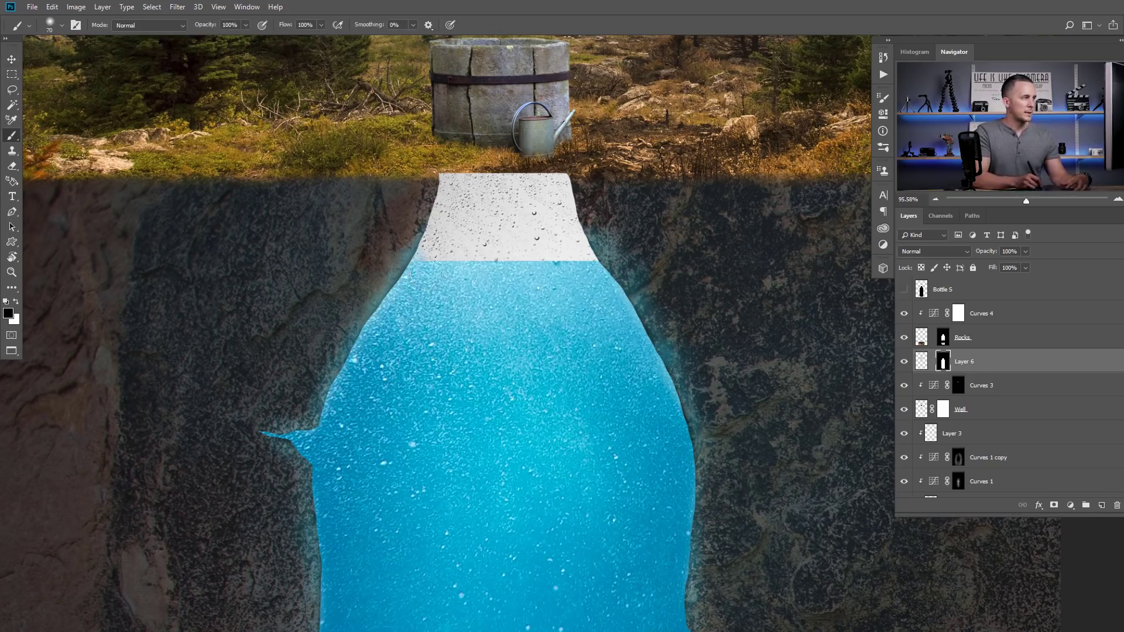
pyautogui.moveTo(418, 249)
pyautogui.mouseDown()
pyautogui.moveTo(530, 264)
pyautogui.moveTo(607, 253)
pyautogui.moveTo(431, 245)
pyautogui.mouseUp()
pyautogui.scroll(3, 527, 246)
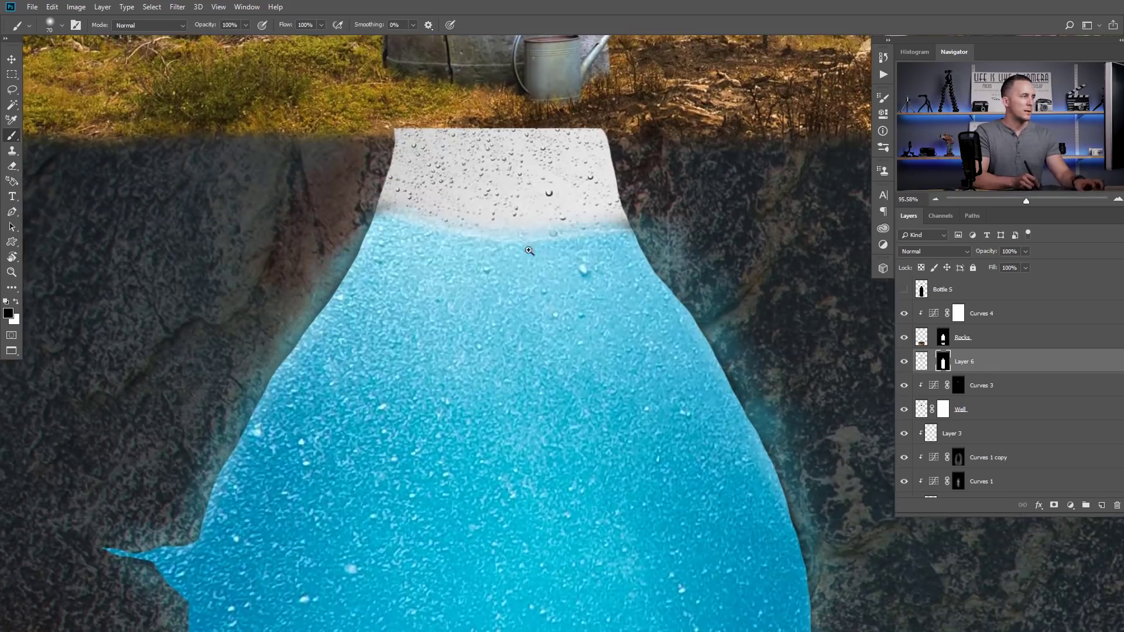
# Restore the drops down to the curved waterline and neck edges by painting white on the layer mask with progressively smaller brushes
pyautogui.press('x')
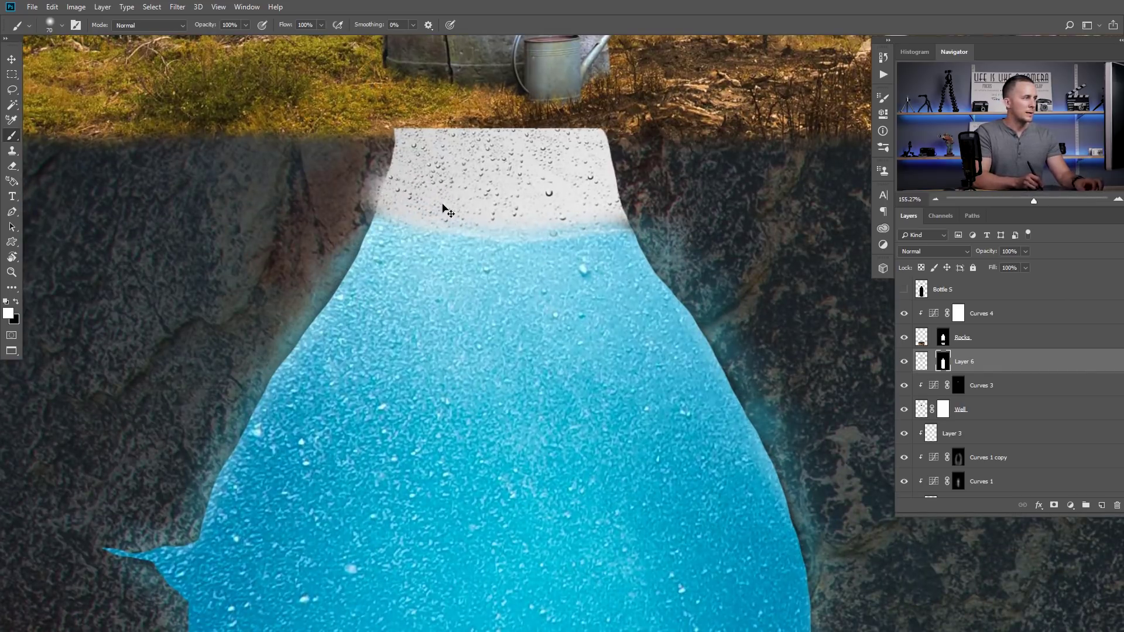
pyautogui.press('[')
pyautogui.press('[')
pyautogui.press('[')
pyautogui.press('[')
pyautogui.press('[')
pyautogui.moveTo(391, 205)
pyautogui.mouseDown()
pyautogui.moveTo(485, 224)
pyautogui.moveTo(619, 224)
pyautogui.mouseUp()
pyautogui.press('[')
pyautogui.press('[')
pyautogui.press('[')
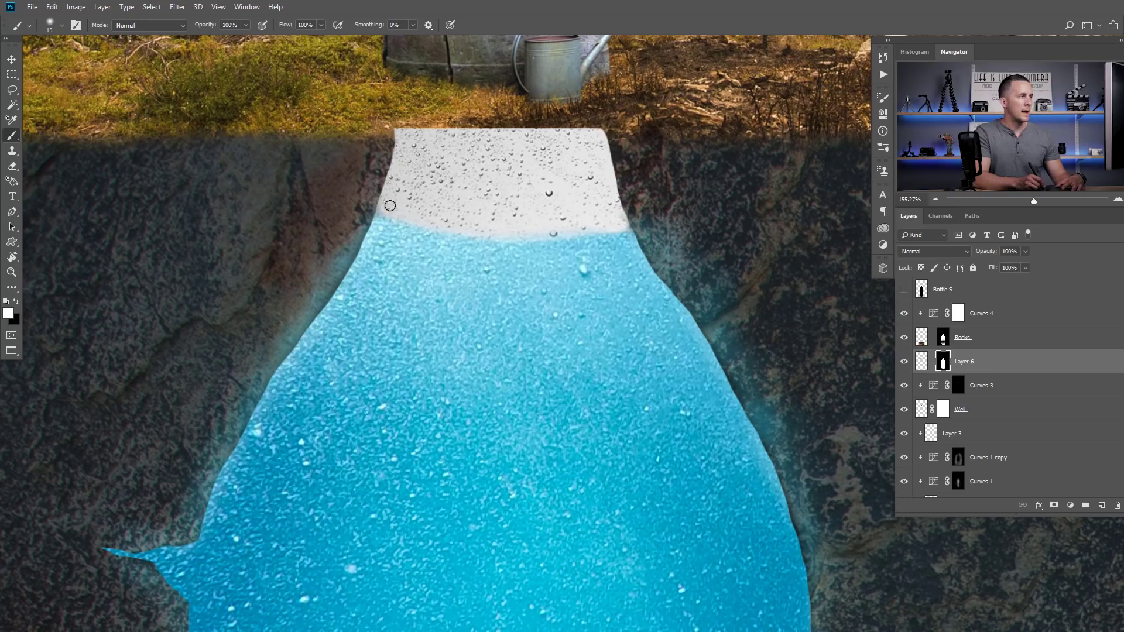
# Soften the upper edge of the droplet-covered neck by painting black on the drops mask with a 45 px brush
pyautogui.press(']')
pyautogui.press(']')
pyautogui.press(']')
pyautogui.press('x')
pyautogui.moveTo(393, 118)
pyautogui.mouseDown()
pyautogui.moveTo(627, 117)
pyautogui.moveTo(386, 120)
pyautogui.moveTo(410, 126)
pyautogui.mouseUp()
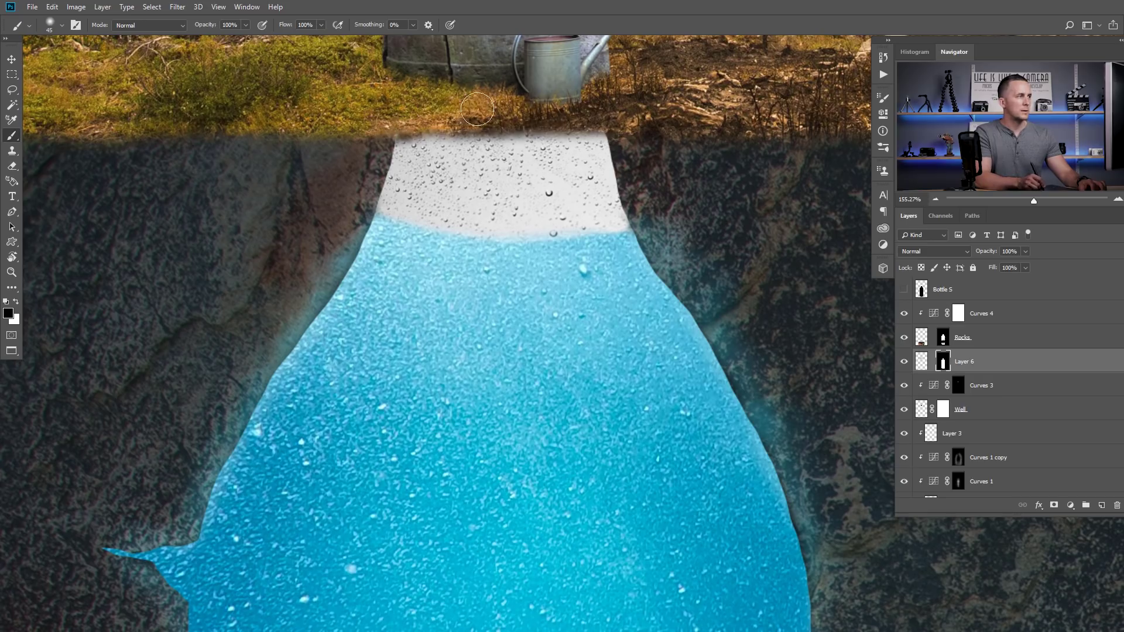
# Lower the opacity of the water-drops layer to 31%
pyautogui.hotkey('ctrl', '0')
pyautogui.moveTo(992, 251); pyautogui.dragTo(954, 253)
pyautogui.scroll(3, 559, 196)
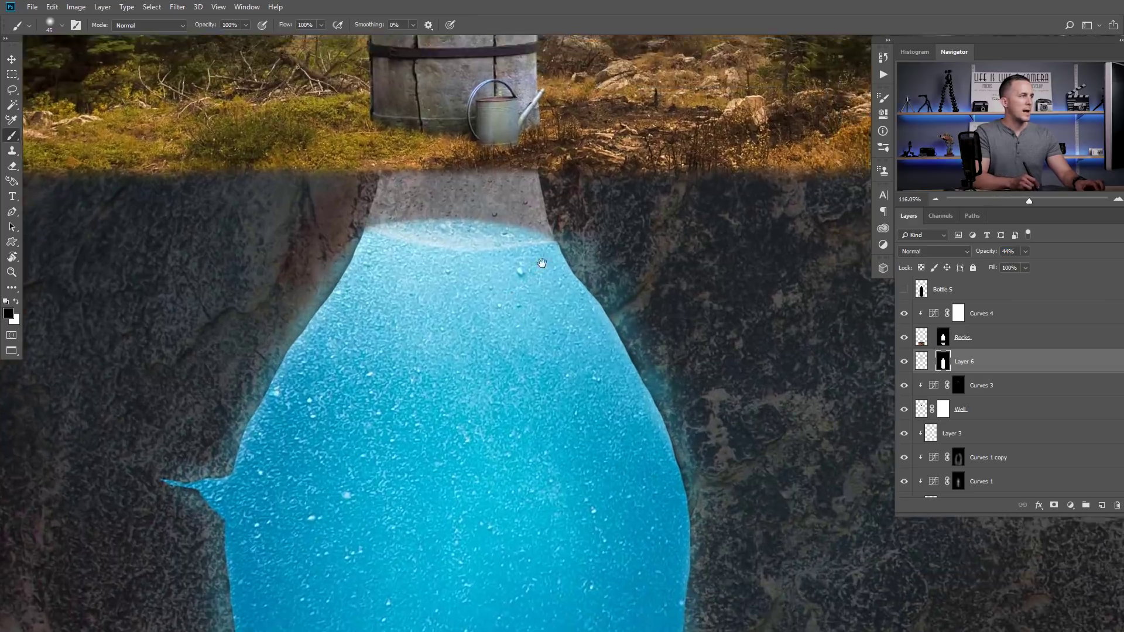
pyautogui.scroll(-5, 533, 252)
pyautogui.scroll(1, 529, 240)
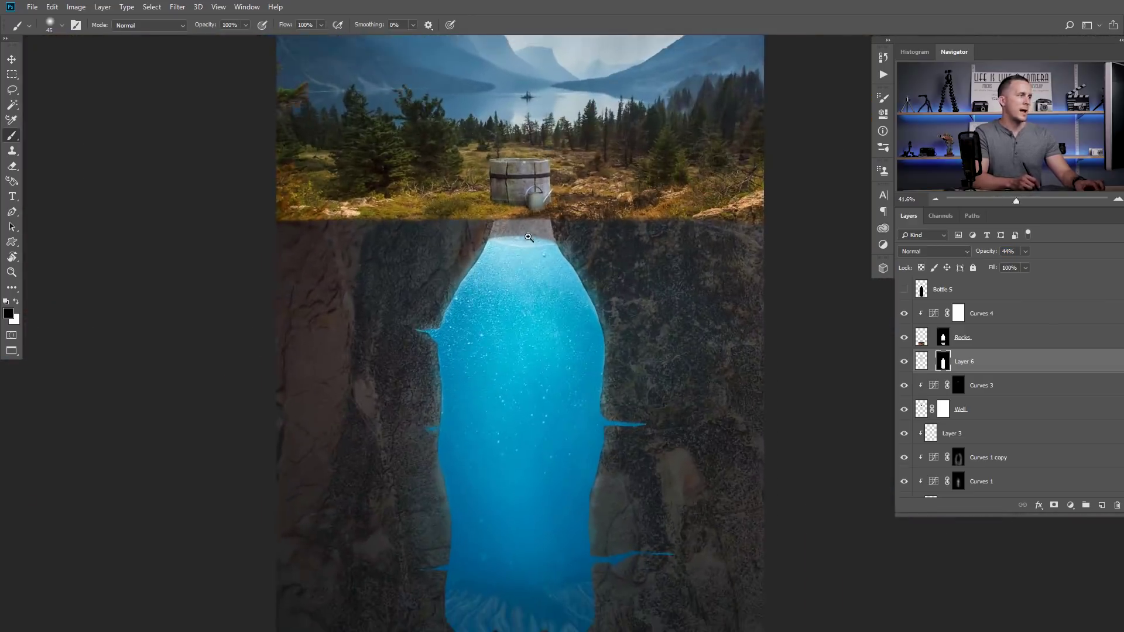
pyautogui.scroll(3, 529, 237)
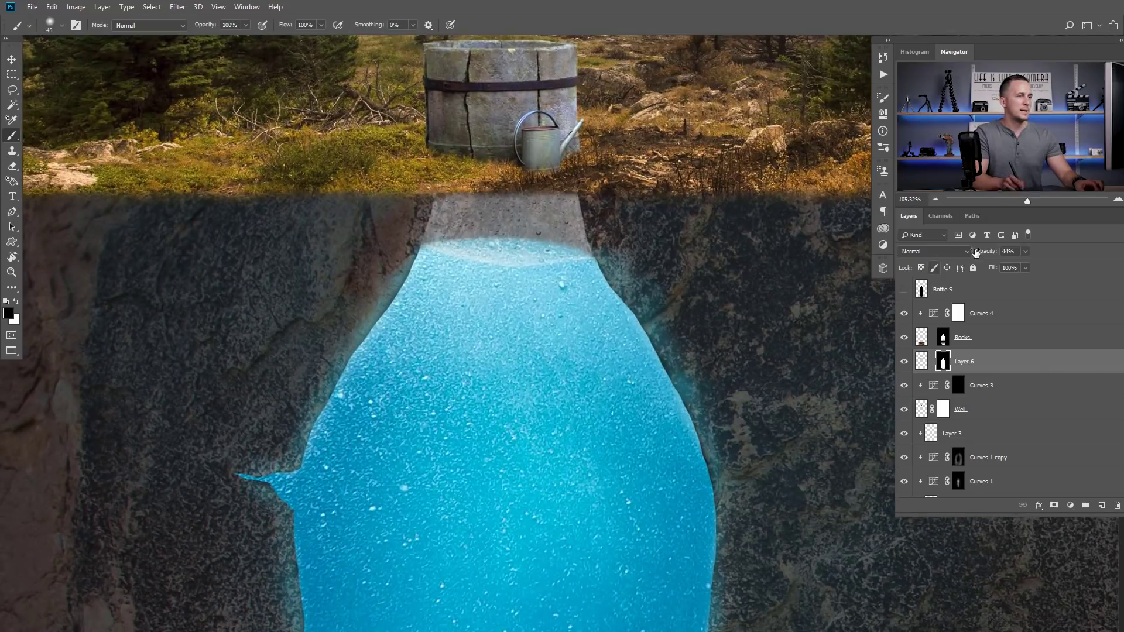
pyautogui.moveTo(987, 255); pyautogui.dragTo(981, 256)
pyautogui.scroll(-7, 518, 320)
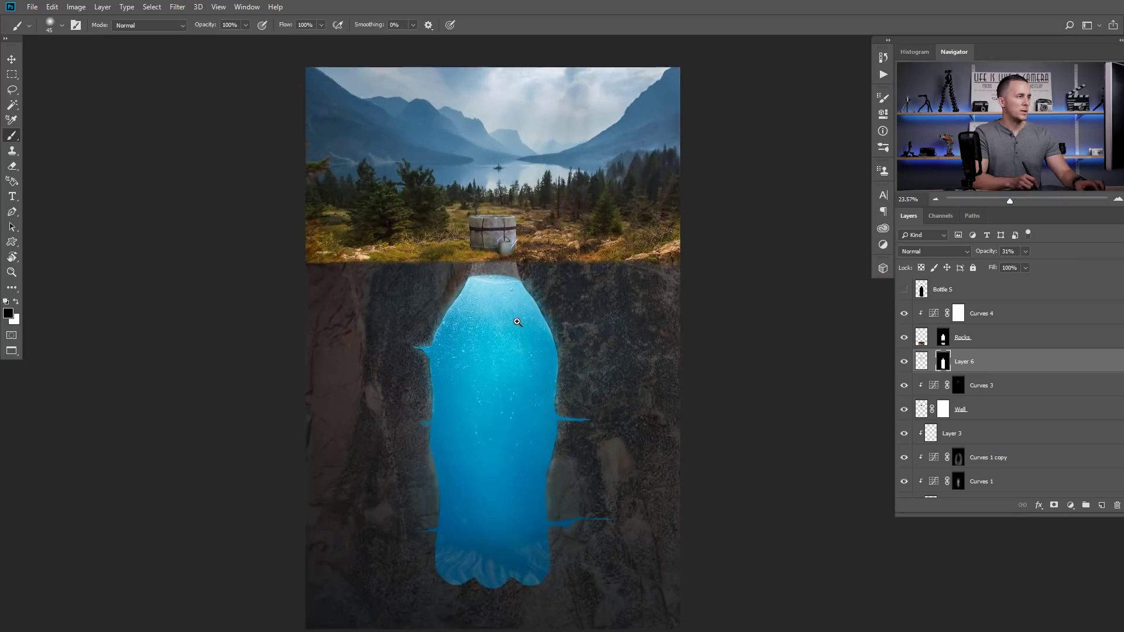
pyautogui.scroll(1, 517, 321)
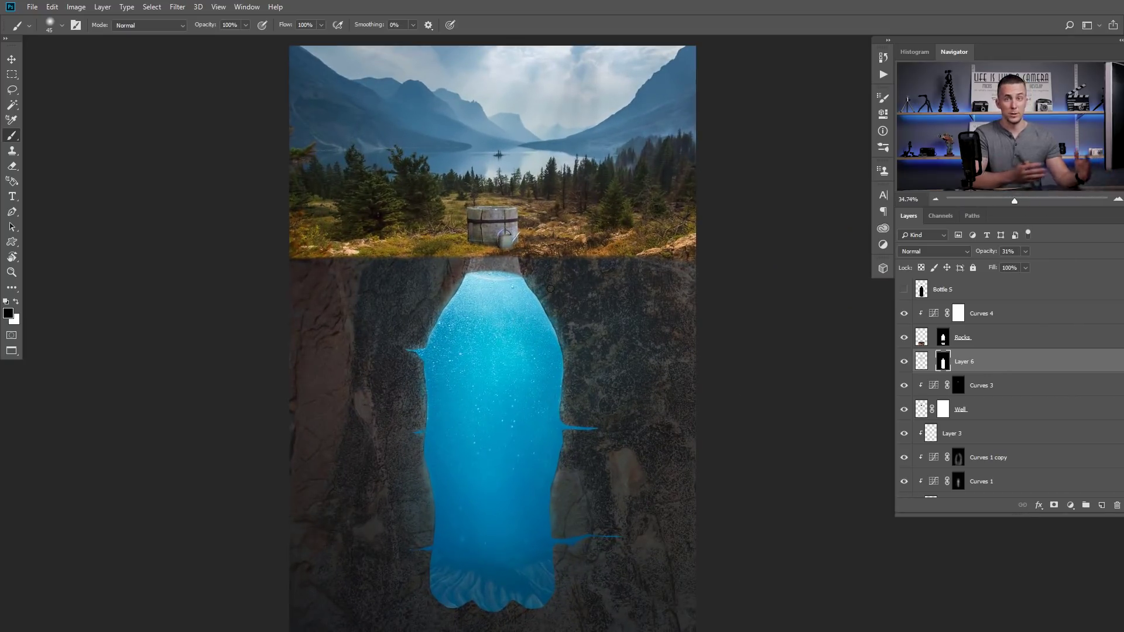
# Compare the image with the water-drops layer hidden and shown, and rename the layer Drops
pyautogui.click(903, 363)
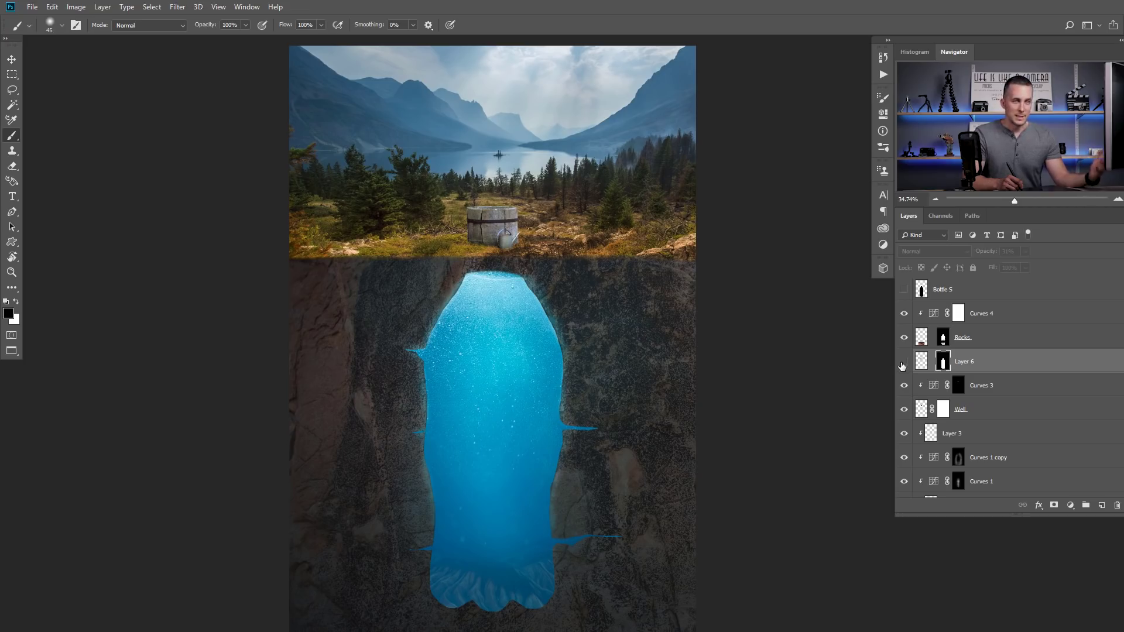
pyautogui.click(903, 363)
pyautogui.press('x')
pyautogui.doubleClick(964, 362)
pyautogui.write('Drops')
pyautogui.press('Return')
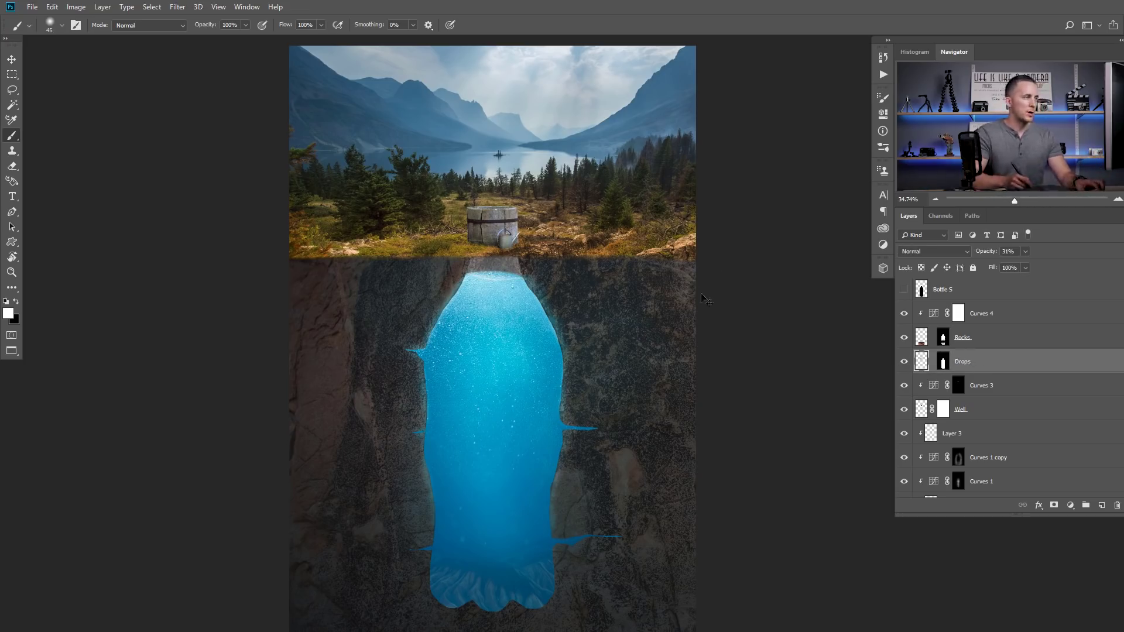
# Set the opacity of the Drops layer to 25%
pyautogui.scroll(1, 640, 329)
pyautogui.scroll(1, 640, 329)
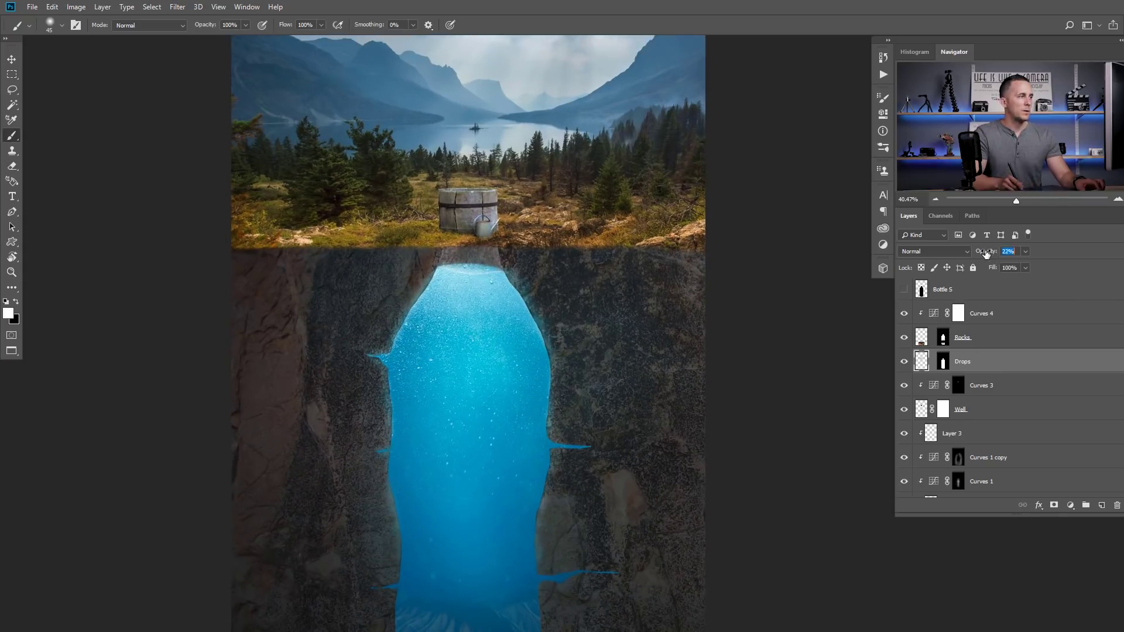
pyautogui.scroll(5, 484, 243)
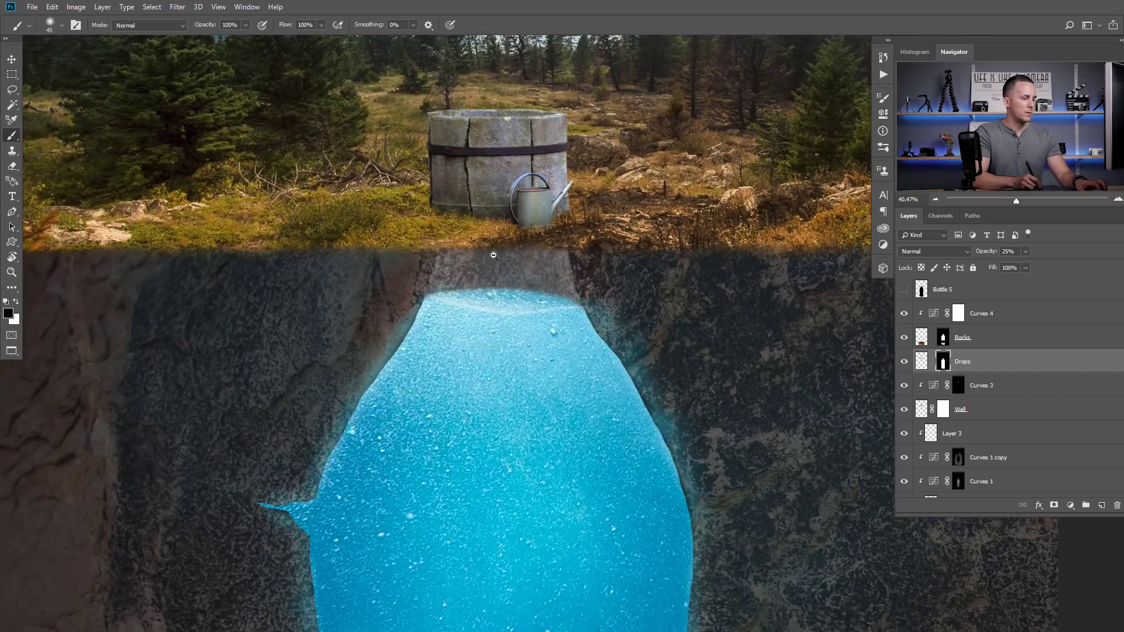
# Fade the droplets in the bottle neck by painting black on the Drops mask with a 200 px brush at 20% opacity
pyautogui.press(']')
pyautogui.press(']')
pyautogui.press(']')
pyautogui.press(']')
pyautogui.press(']')
pyautogui.press(']')
pyautogui.press(']')
pyautogui.press(']')
pyautogui.press(']')
pyautogui.press(']')
pyautogui.press(']')
pyautogui.press(']')
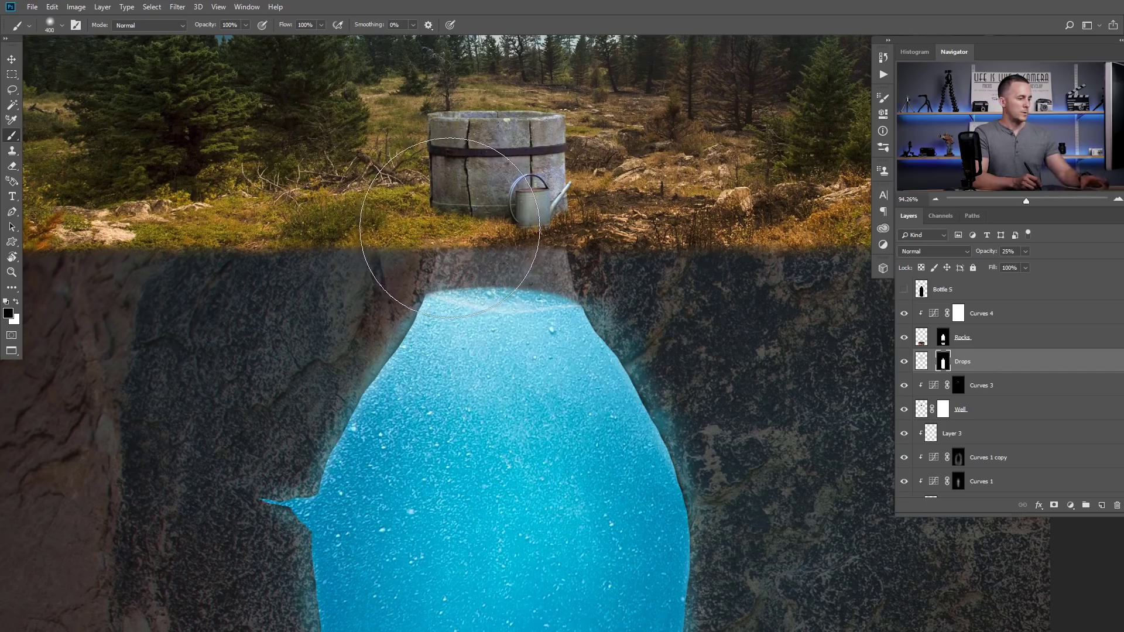
pyautogui.press('2')
pyautogui.press('[')
pyautogui.press('[')
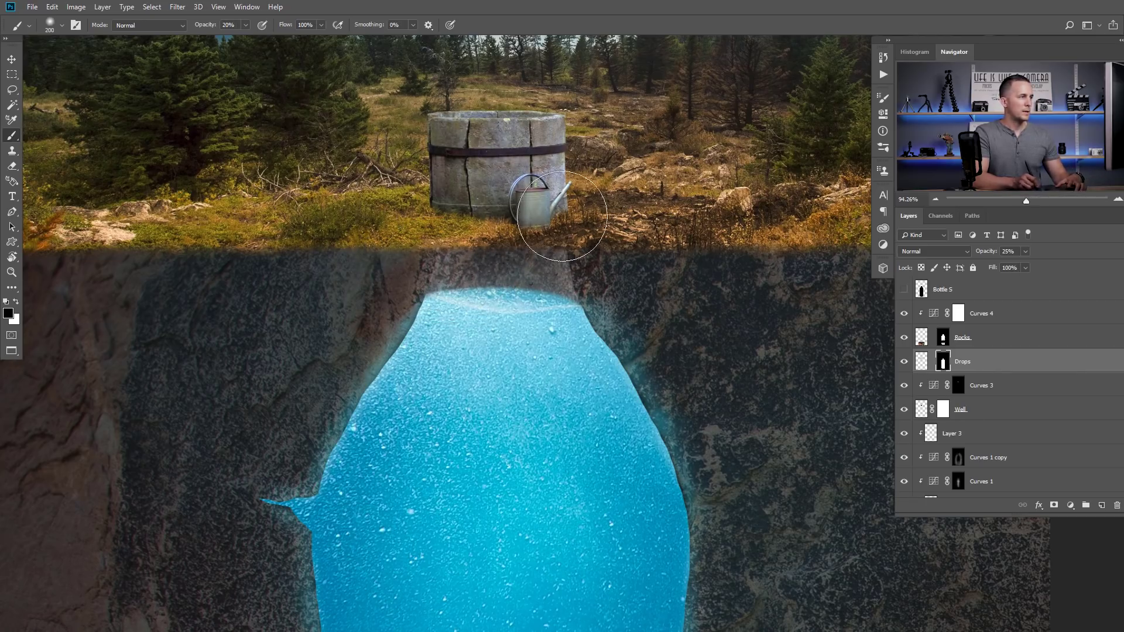
pyautogui.scroll(-8, 562, 215)
pyautogui.moveTo(530, 277); pyautogui.dragTo(495, 286)
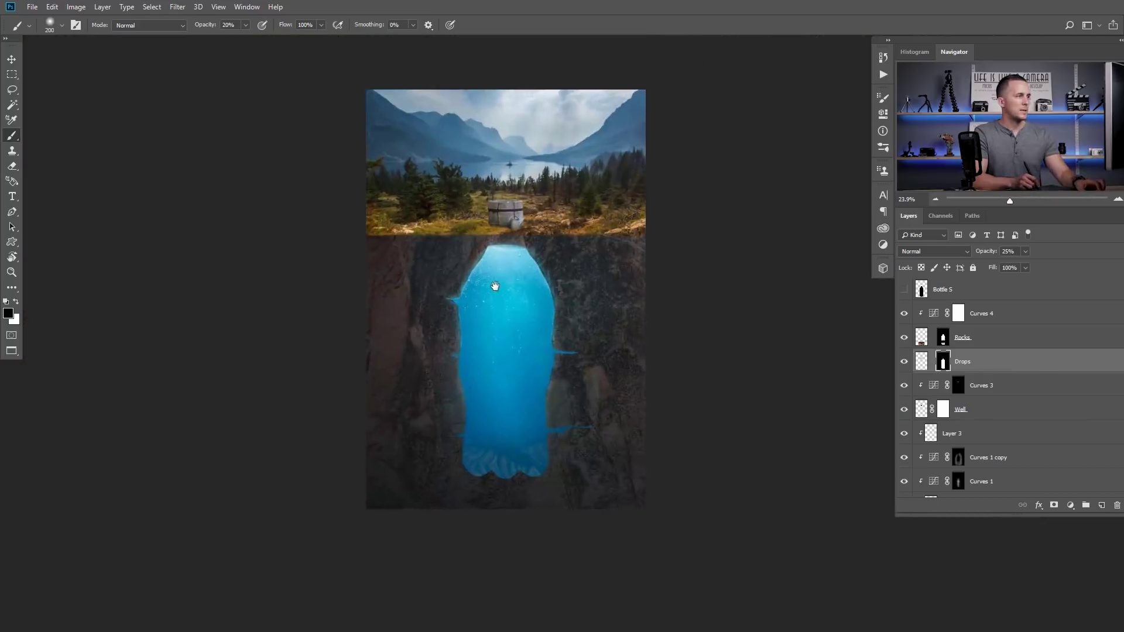
# Name the brightening Curves layer D and add a second Curves layer named B with a black mask above it
pyautogui.scroll(2, 515, 270)
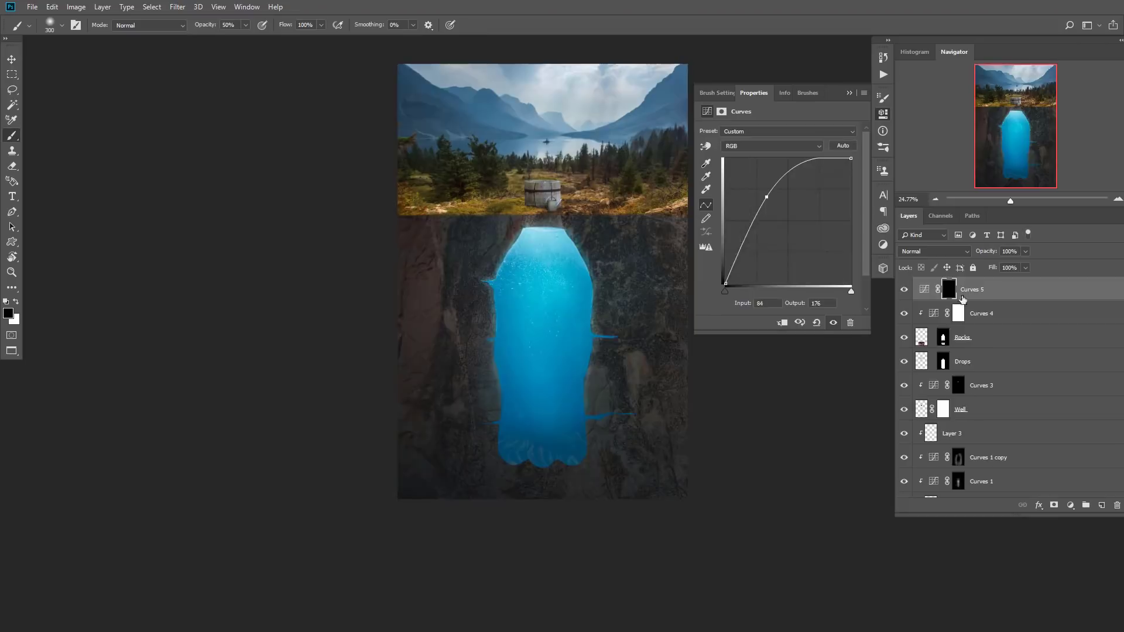
pyautogui.doubleClick(985, 299)
pyautogui.write('B')
# Brighten the water down the middle of the bottle by painting white on the D layer's mask
pyautogui.click(949, 313)
pyautogui.press(']')
pyautogui.press('x')
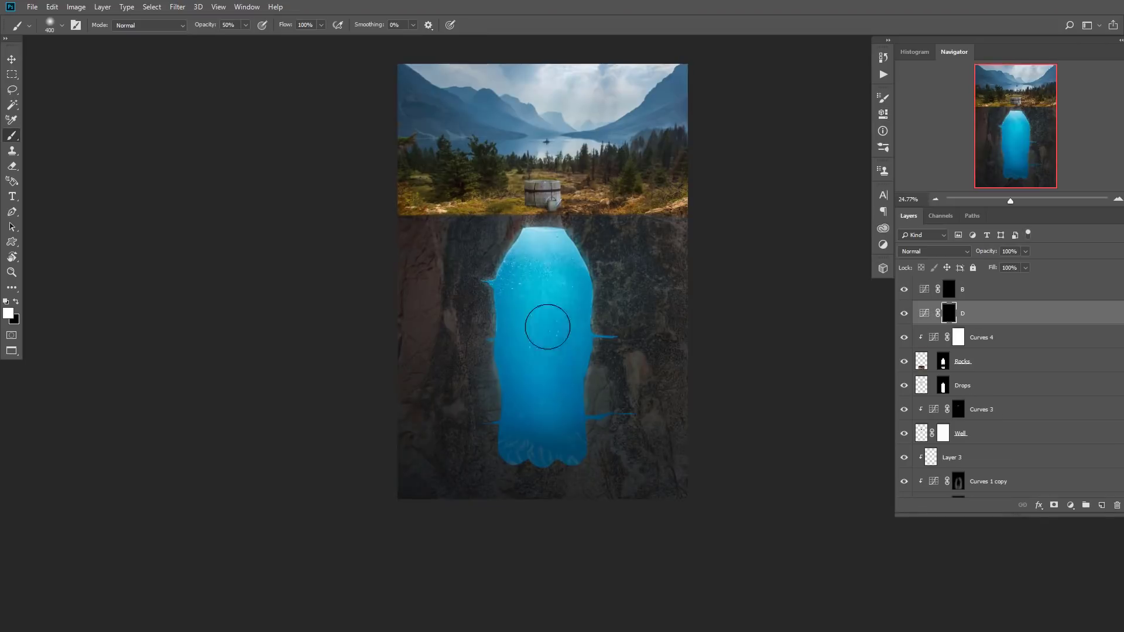
pyautogui.press('[')
# Darken the lower rock and bottle base through the B mask and brighten the central landscape through the D mask at 5% brush opacity
pyautogui.click(927, 286)
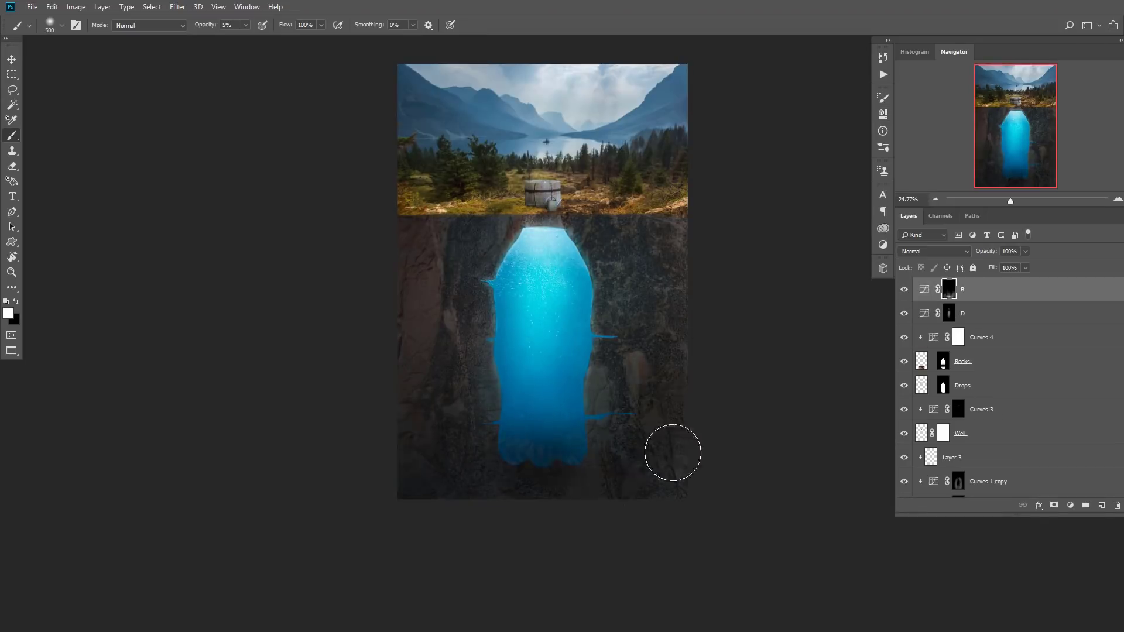
pyautogui.moveTo(673, 452); pyautogui.dragTo(661, 518)
pyautogui.click(949, 313)
pyautogui.moveTo(592, 113); pyautogui.dragTo(535, 218)
# Darken the area around the bottle neck by painting white on the B mask with a small brush at 5% opacity
pyautogui.click(948, 289)
pyautogui.scroll(5, 534, 251)
pyautogui.press('[')
pyautogui.press('[')
pyautogui.press('[')
pyautogui.press('[')
pyautogui.press('[')
pyautogui.press('[')
pyautogui.press('[')
pyautogui.press('[')
pyautogui.press('[')
pyautogui.press('[')
pyautogui.press('[')
pyautogui.press('[')
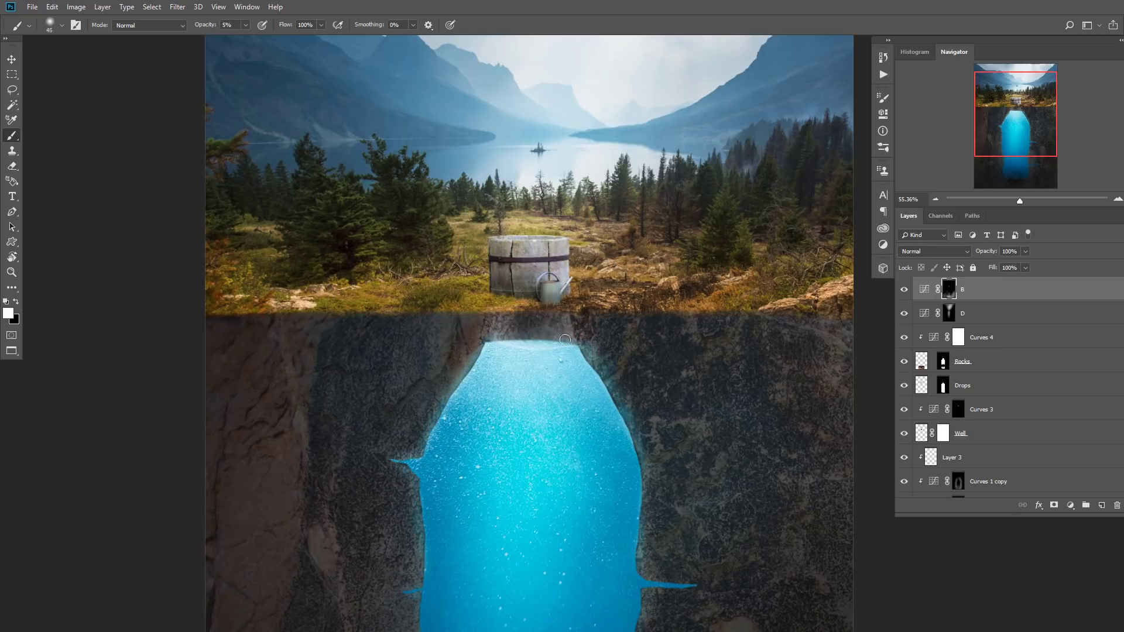
pyautogui.scroll(-1, 522, 342)
pyautogui.moveTo(526, 387); pyautogui.dragTo(535, 326)
pyautogui.scroll(1, 535, 326)
# Tone down the darkening near the bottle neck by painting black on the B mask, raising the brush opacity to 10%
pyautogui.press('x')
pyautogui.press(']')
pyautogui.press(']')
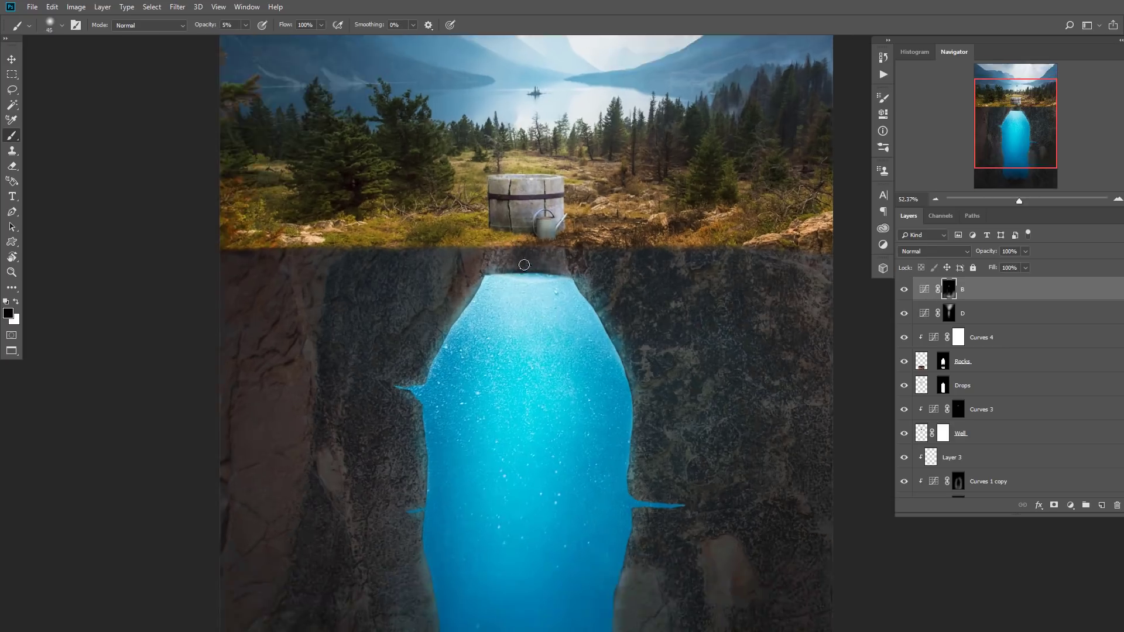
pyautogui.scroll(3, 522, 268)
pyautogui.press('1')
pyautogui.scroll(-8, 549, 269)
pyautogui.scroll(-1, 562, 323)
# Brighten the sky, mountains and lake by painting white on the D mask with a large 700 px brush
pyautogui.hotkey('alt', '[')
pyautogui.press('x')
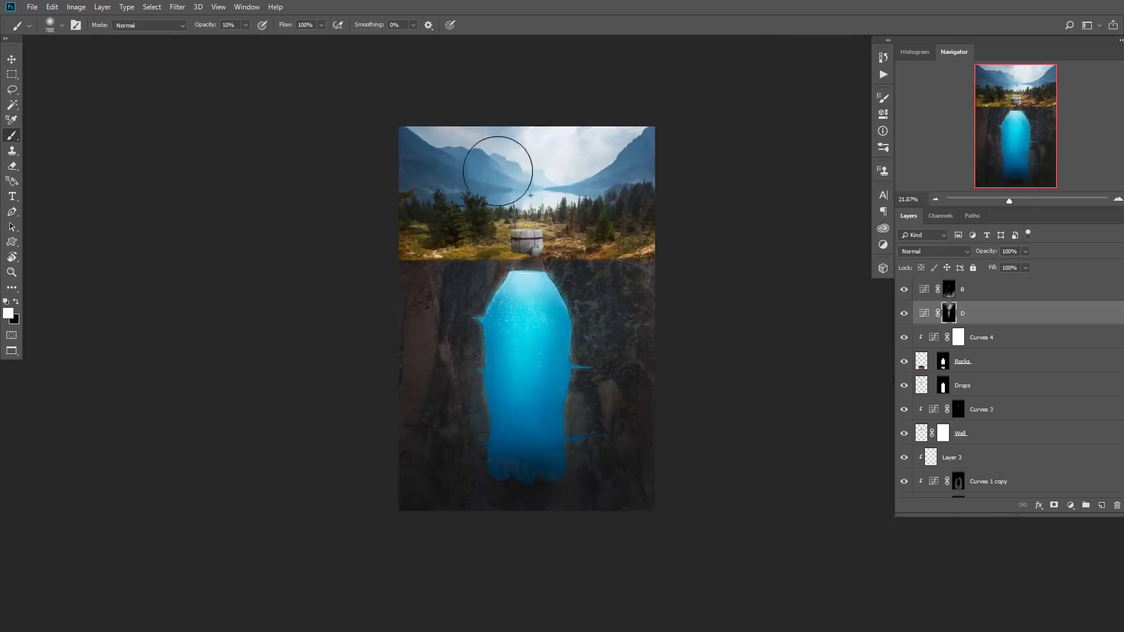
pyautogui.press('5')
pyautogui.press(']')
pyautogui.press(']')
pyautogui.press(']')
pyautogui.press(']')
pyautogui.press(']')
pyautogui.press(']')
# Refine the brightening of the landscape around the well on the D mask with an 80 px brush at 20% opacity
pyautogui.scroll(5, 522, 239)
pyautogui.press('[')
pyautogui.press('[')
pyautogui.press('[')
pyautogui.press('[')
pyautogui.press('[')
pyautogui.press('[')
pyautogui.press('[')
pyautogui.scroll(-3, 413, 167)
pyautogui.press('2')
pyautogui.scroll(4, 556, 184)
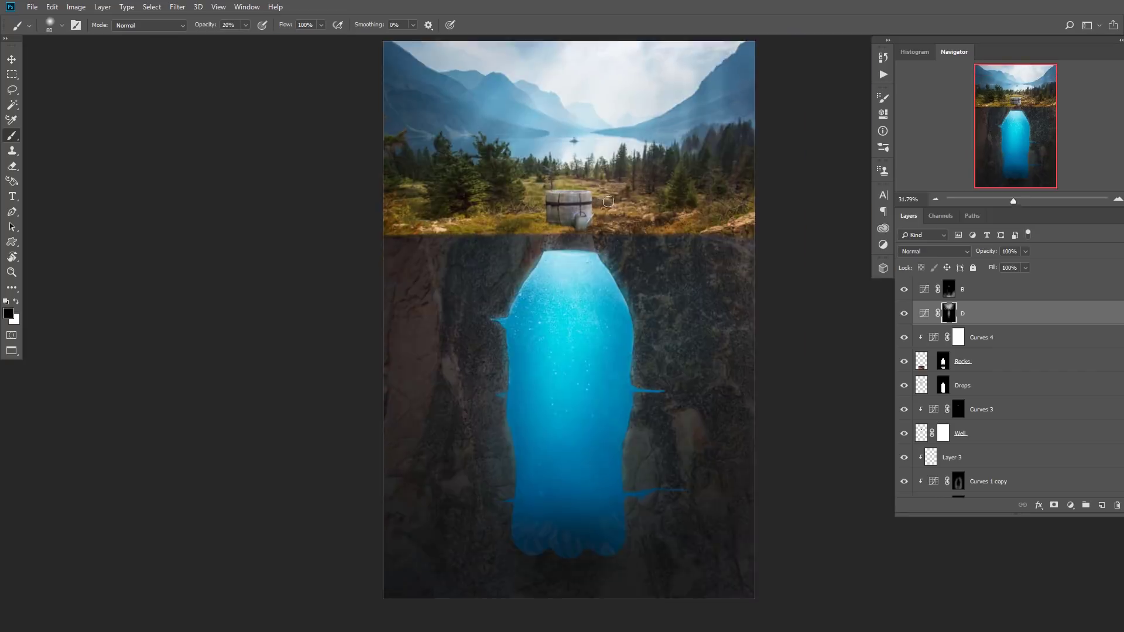
# Highlight the stone details of the well by painting white on the D mask with a very small brush at 10% opacity
pyautogui.press('[')
pyautogui.press('[')
pyautogui.press('[')
pyautogui.scroll(3, 557, 185)
pyautogui.press('1')
pyautogui.press('[')
pyautogui.press('[')
pyautogui.press('[')
pyautogui.press('[')
pyautogui.press('[')
pyautogui.press('[')
pyautogui.press('[')
pyautogui.press('[')
pyautogui.press('[')
pyautogui.press('[')
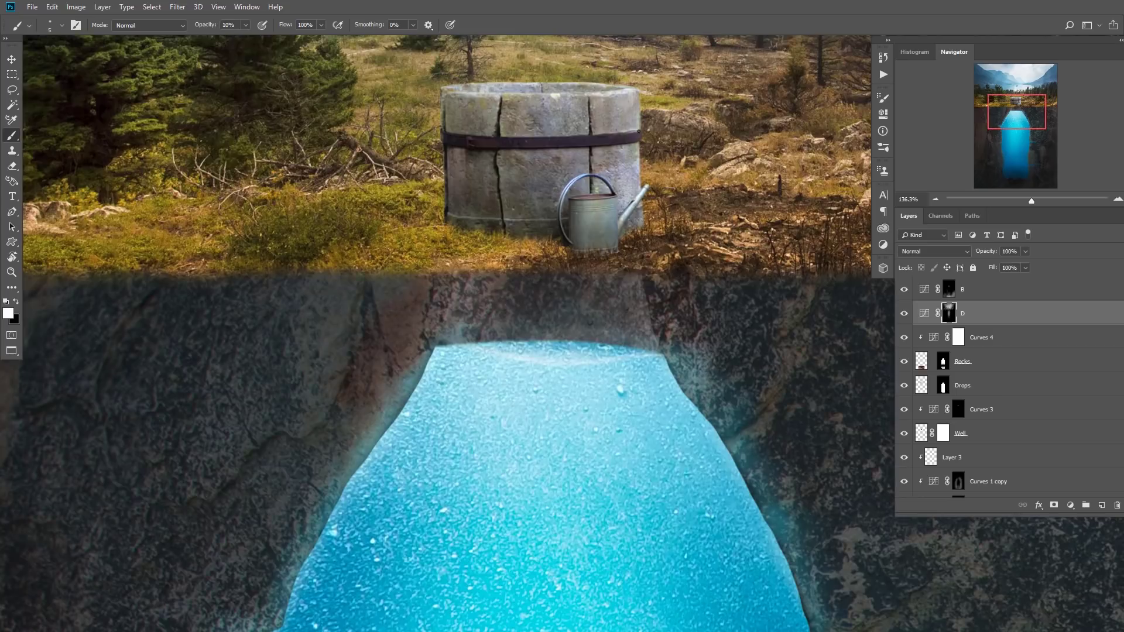
# Deepen the shadows on the stone well by painting white on the B mask with a small brush at 10% opacity
pyautogui.scroll(-2, 639, 132)
pyautogui.click(949, 289)
pyautogui.scroll(3, 609, 216)
pyautogui.press(']')
pyautogui.press(']')
pyautogui.press(']')
pyautogui.press(']')
pyautogui.moveTo(486, 188); pyautogui.dragTo(434, 305)
pyautogui.scroll(-8, 492, 234)
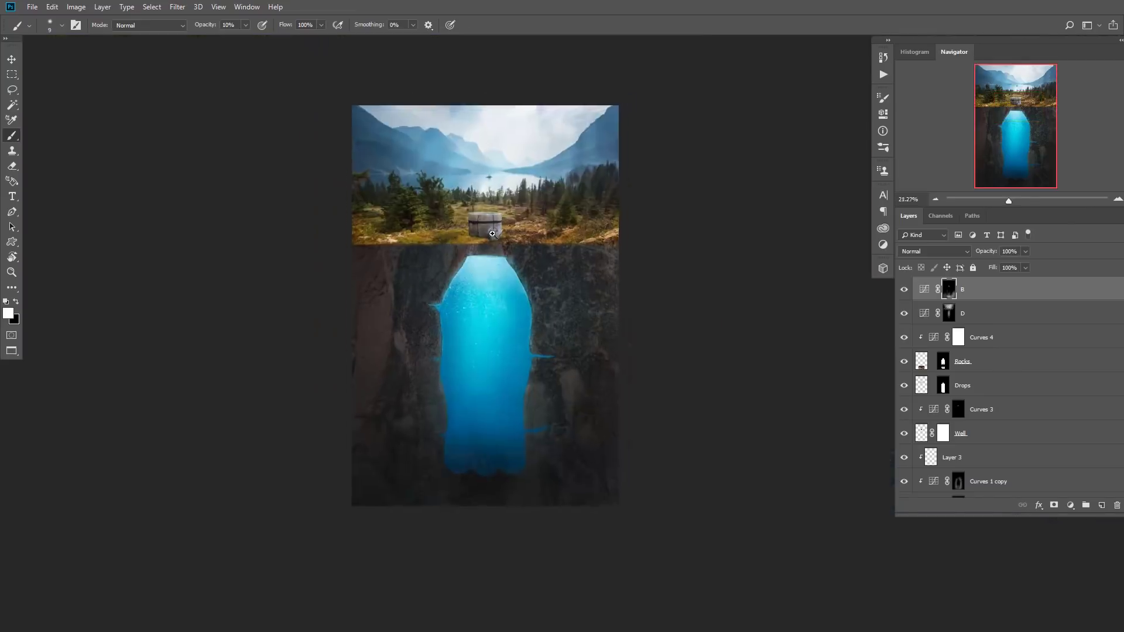
# Soften the brightening and darkening by painting black on the D and B masks with an 800 px brush at 10% opacity
pyautogui.click(949, 313)
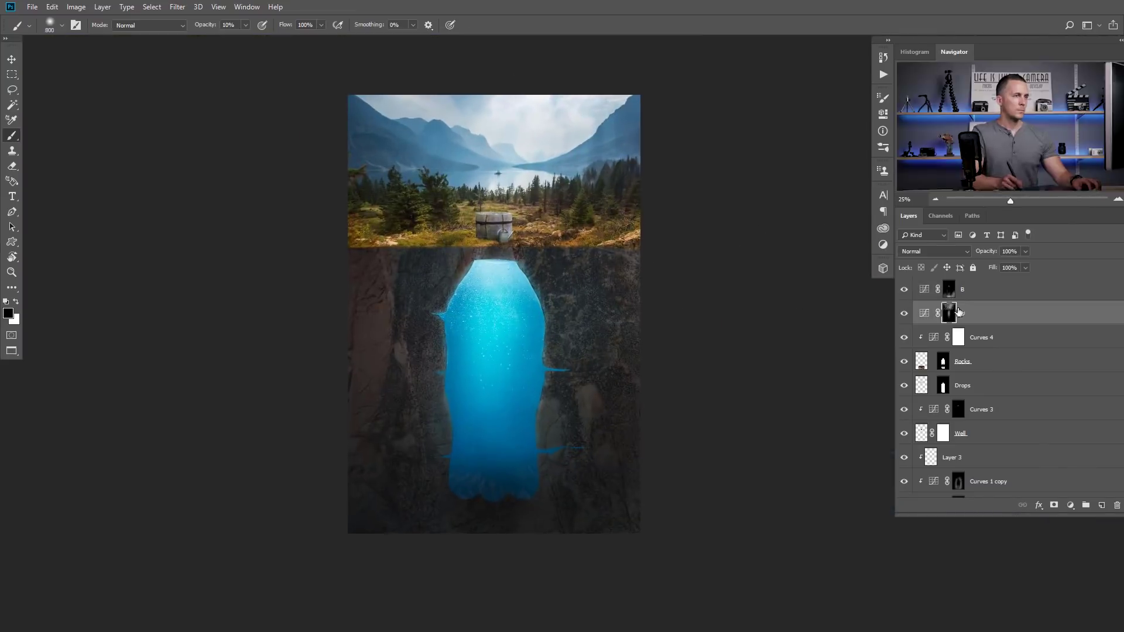
pyautogui.click(949, 289)
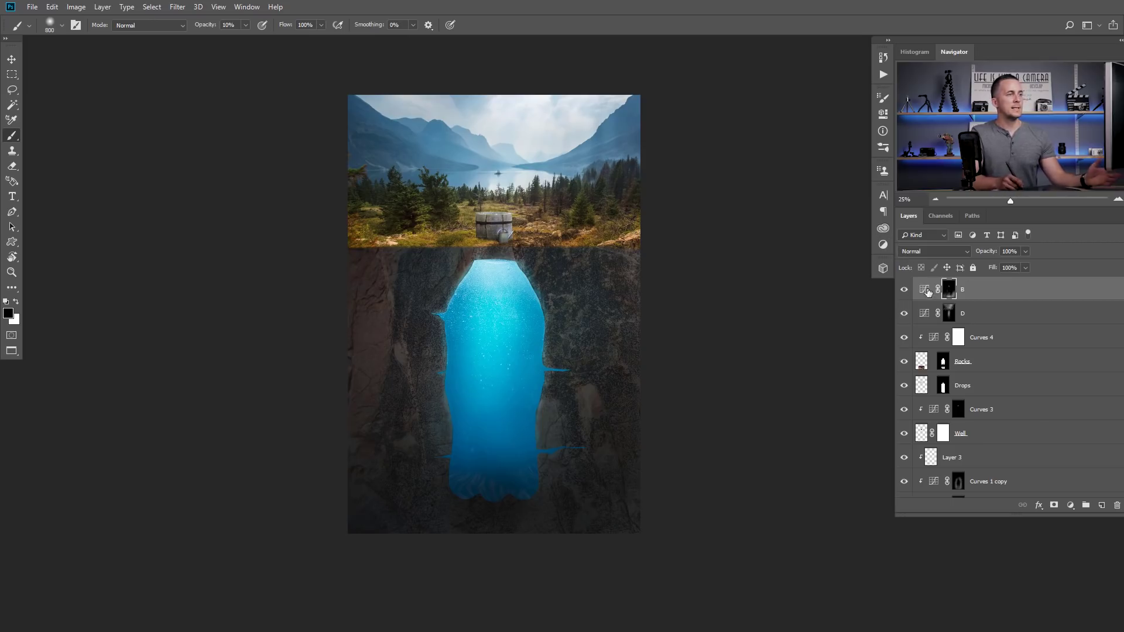
# Compare the image with the B and D adjustment layers hidden and shown
pyautogui.click(904, 314)
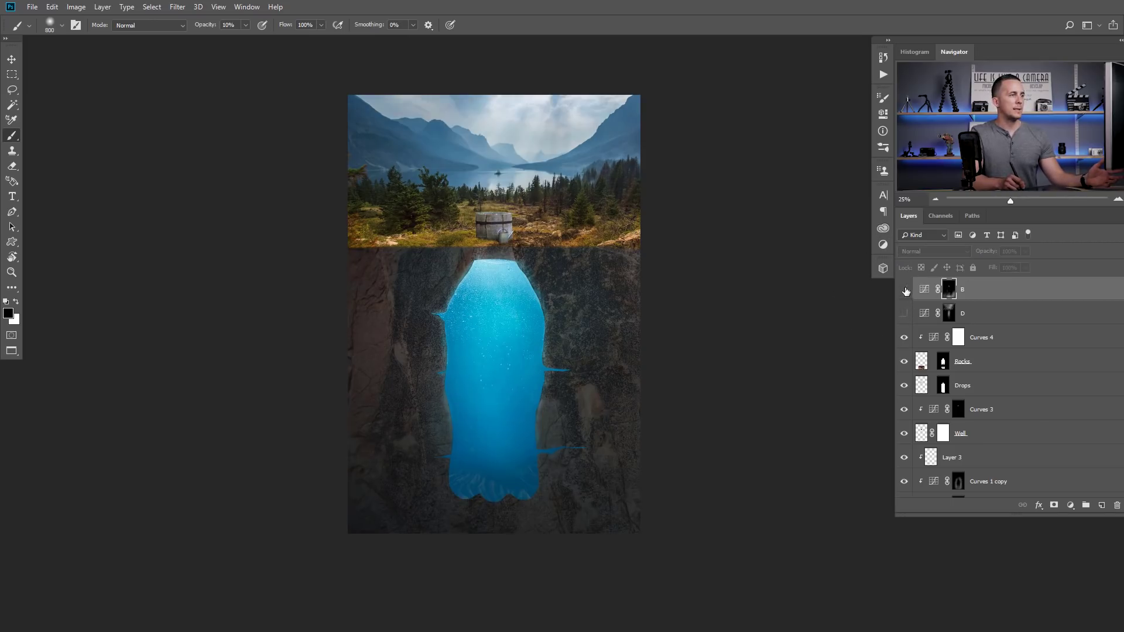
pyautogui.click(904, 289)
pyautogui.click(904, 290)
pyautogui.click(904, 315)
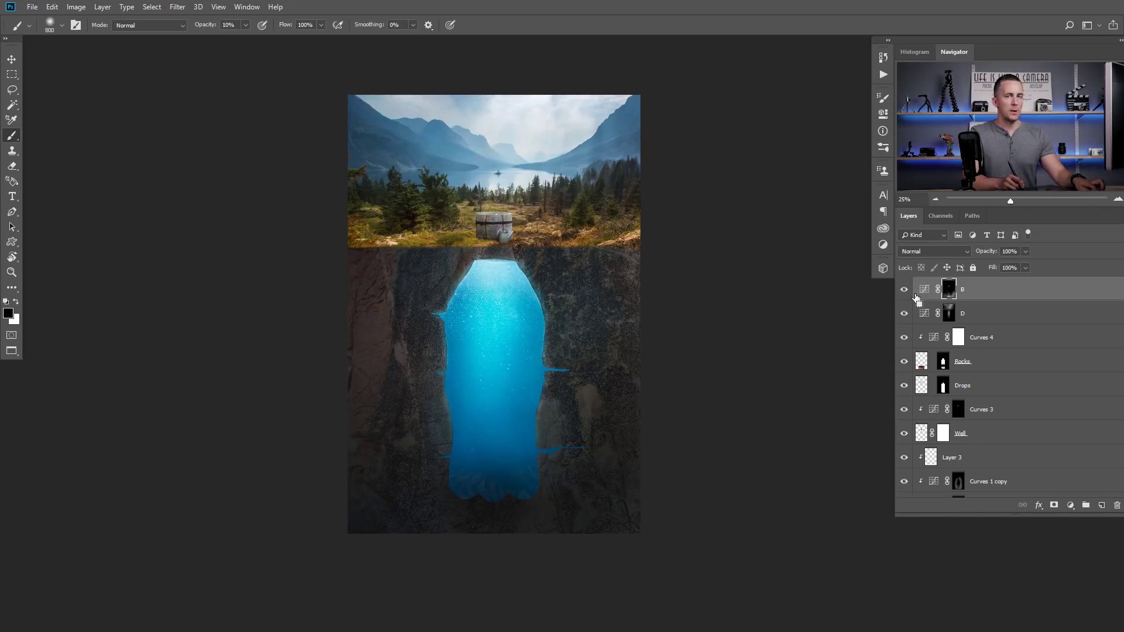
# Stamp all visible layers into a new merged layer on top and open it in the Camera Raw filter
pyautogui.hotkey('ctrl', 'alt', 'shift', 'e')
pyautogui.press('x')
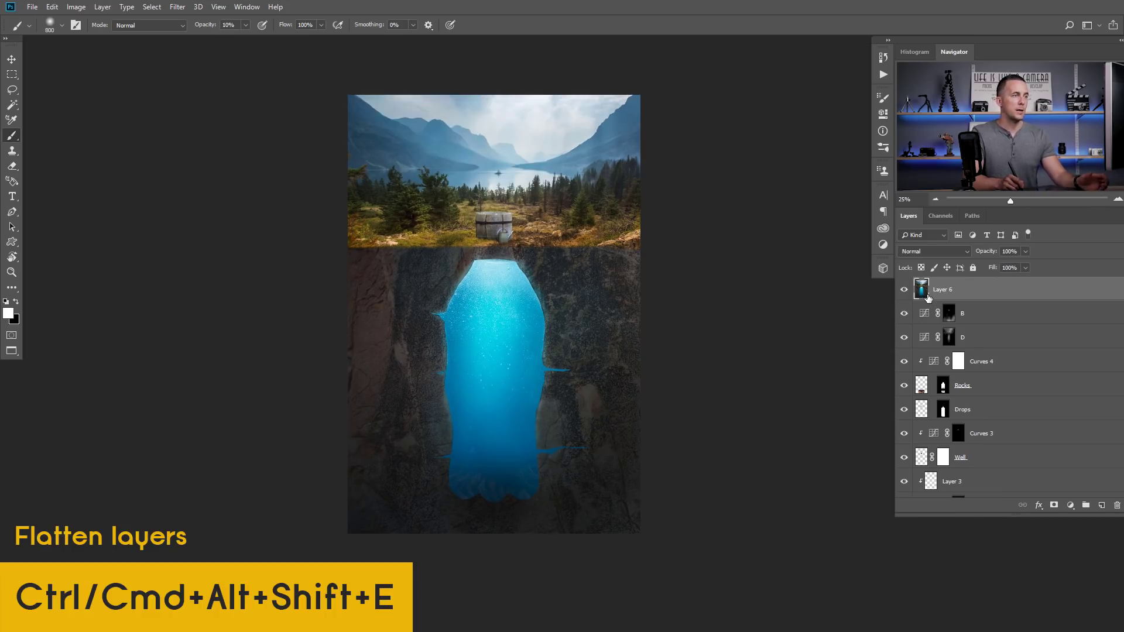
pyautogui.click(177, 6)
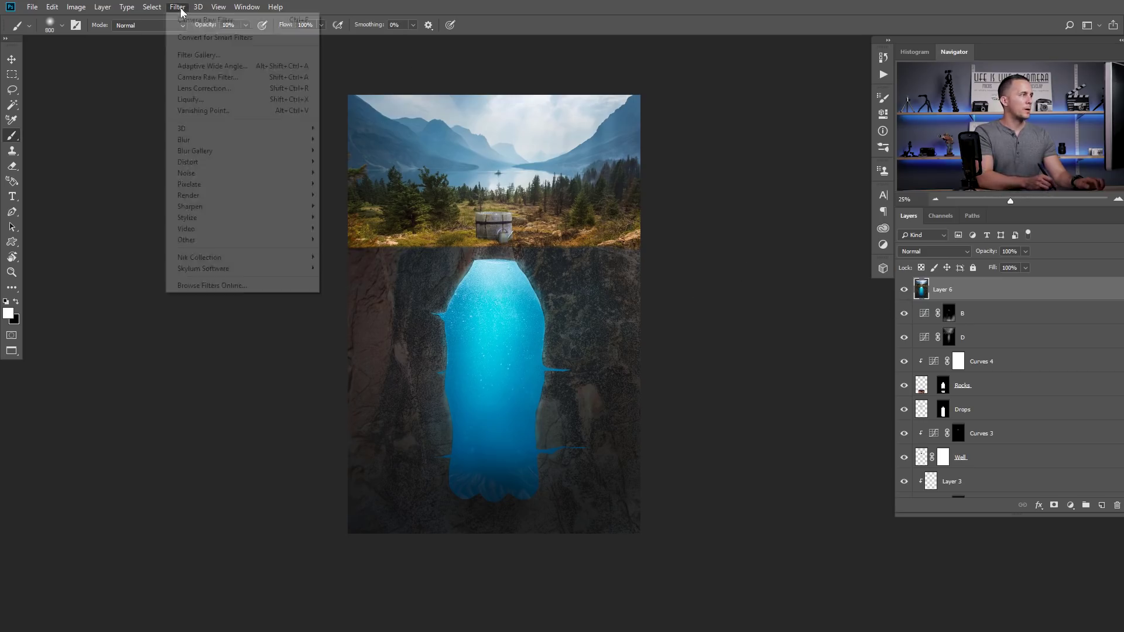
pyautogui.click(227, 80)
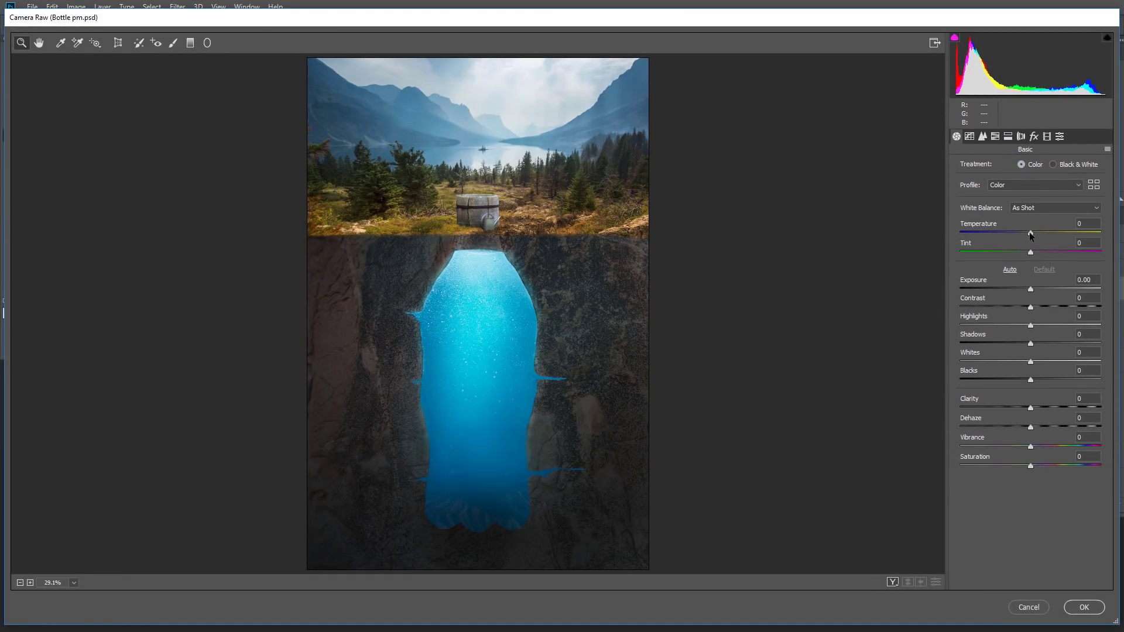
# Add a post-crop vignette with an amount of -10 and a feather of 55
pyautogui.click(1033, 137)
pyautogui.moveTo(1031, 289); pyautogui.dragTo(1023, 287)
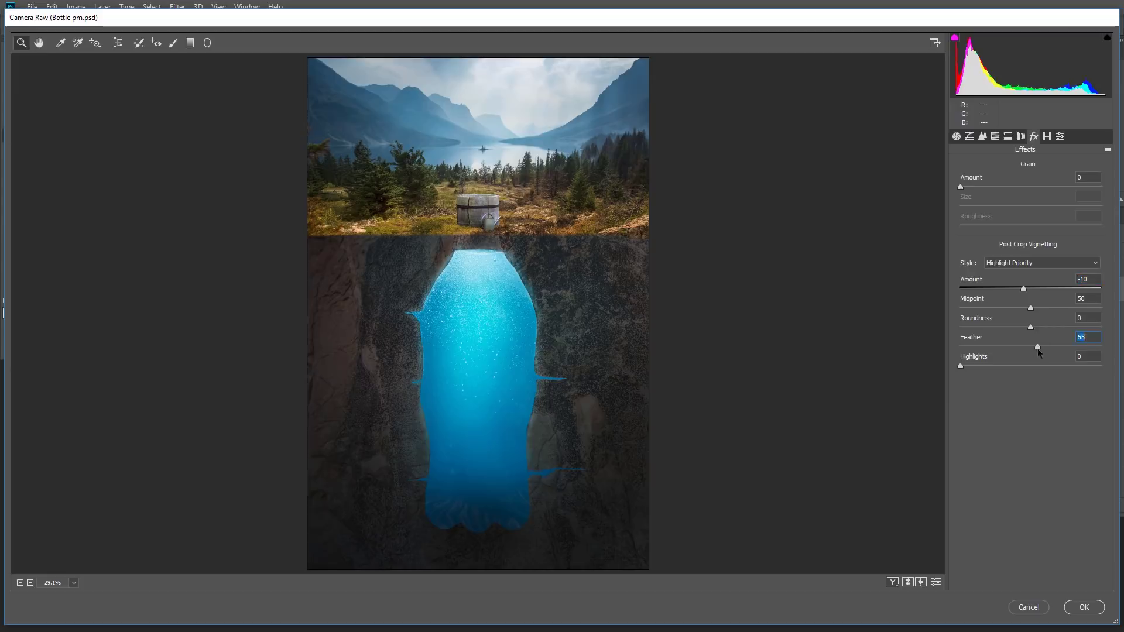
# Apply split toning with shadows at hue 210 and saturation 13, and highlights at hue 44 and saturation 10
pyautogui.click(1007, 137)
pyautogui.moveTo(961, 274); pyautogui.dragTo(1040, 277)
pyautogui.moveTo(961, 293); pyautogui.dragTo(985, 294)
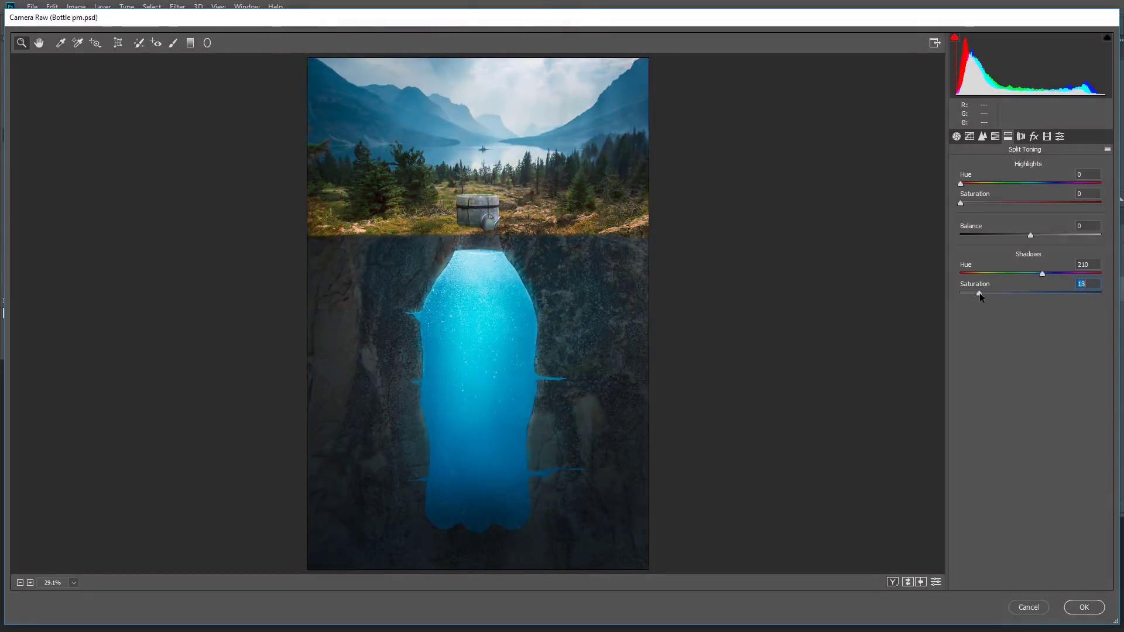
pyautogui.moveTo(960, 185)
pyautogui.mouseDown()
pyautogui.moveTo(1077, 193)
pyautogui.moveTo(1057, 200)
pyautogui.moveTo(977, 186)
pyautogui.mouseUp()
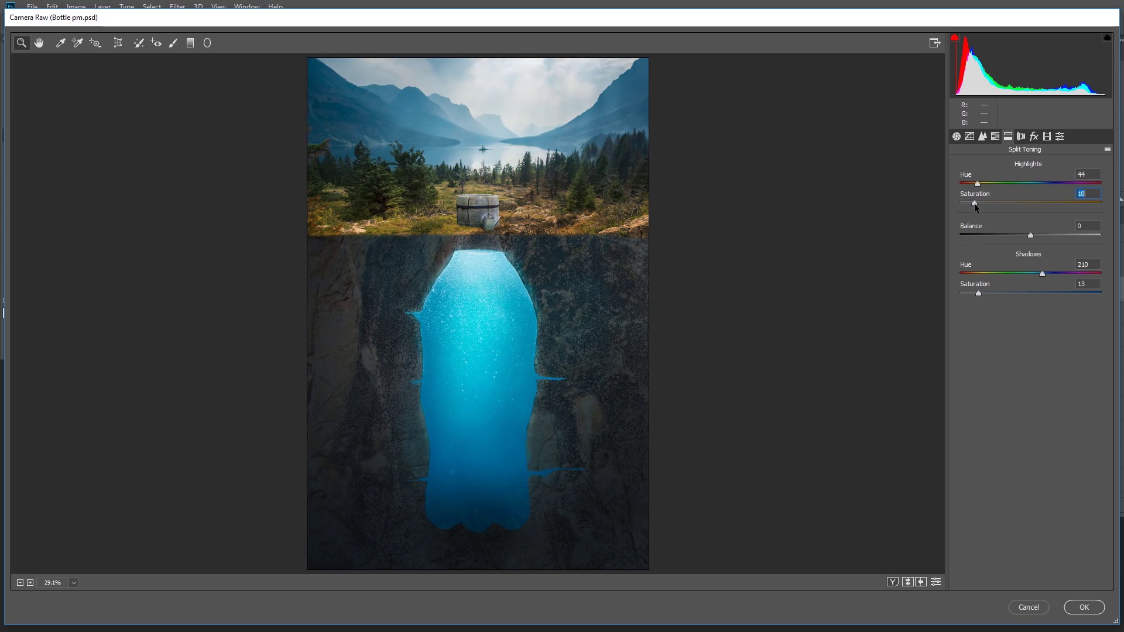
# Sharpen the image in the Camera Raw detail settings with an amount of 48 and a radius of 0.6
pyautogui.click(982, 136)
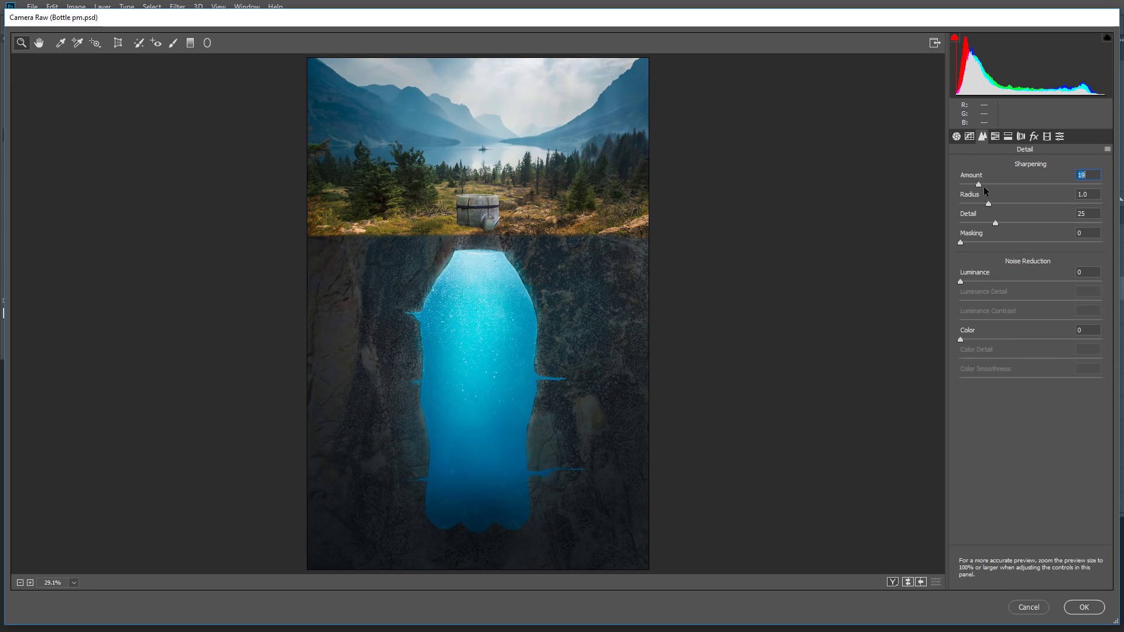
pyautogui.moveTo(988, 206); pyautogui.dragTo(974, 206)
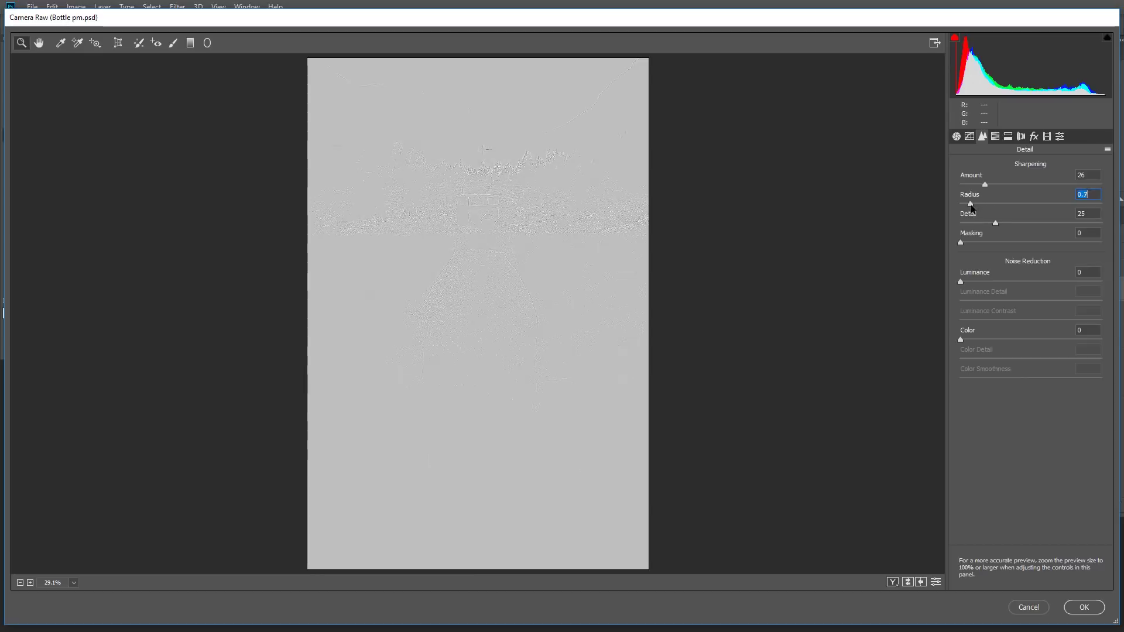
pyautogui.moveTo(984, 196); pyautogui.dragTo(988, 188)
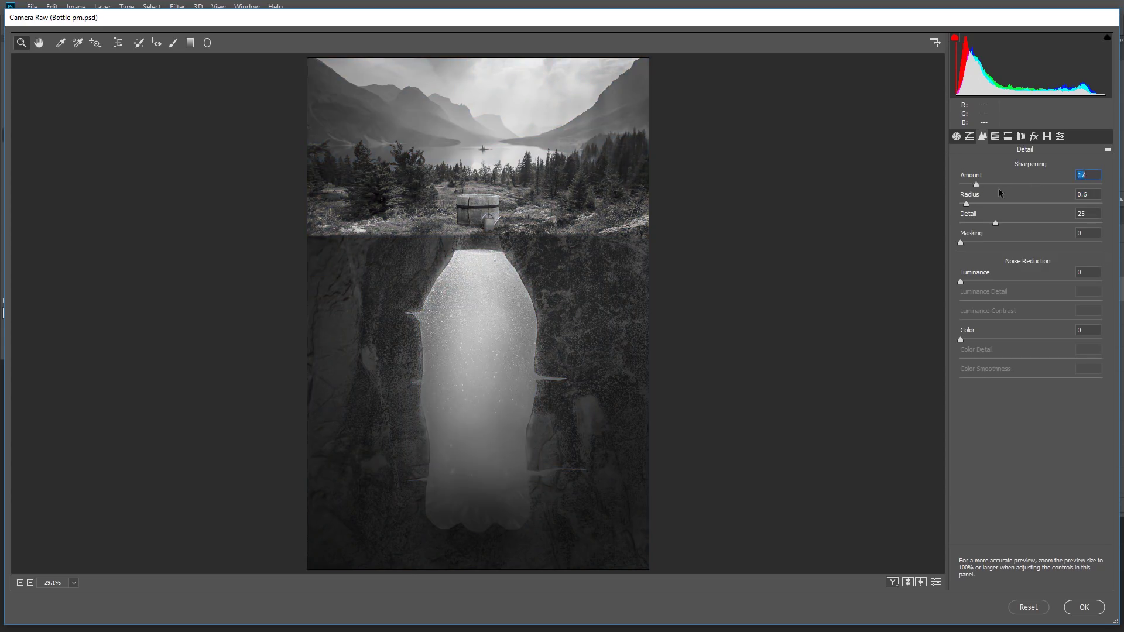
pyautogui.moveTo(995, 188); pyautogui.dragTo(1005, 185)
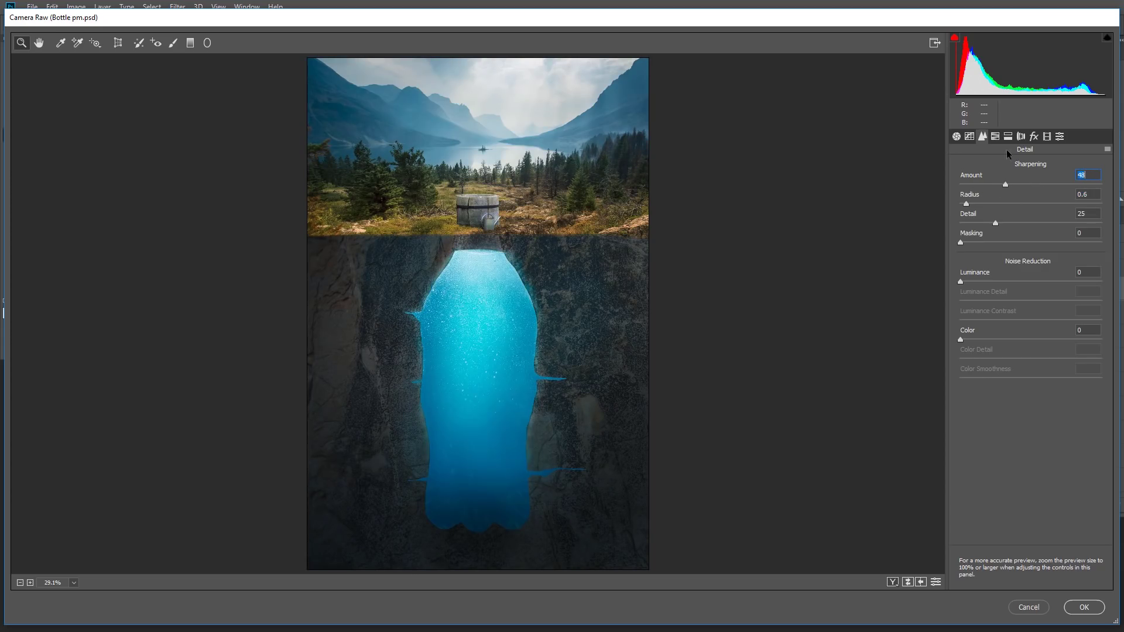
# Adjust the hues of the yellows, oranges and blues in the HSL adjustments
pyautogui.click(995, 136)
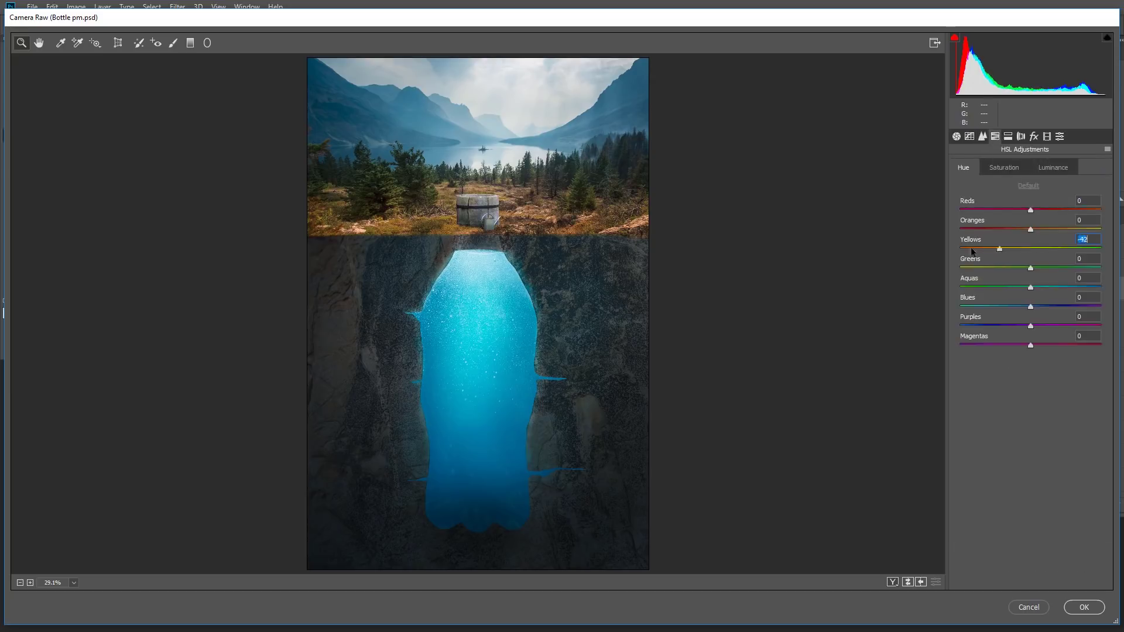
pyautogui.moveTo(1010, 254); pyautogui.dragTo(1068, 252)
pyautogui.moveTo(1013, 232); pyautogui.dragTo(1029, 232)
pyautogui.moveTo(1031, 309)
pyautogui.mouseDown()
pyautogui.moveTo(1002, 304)
pyautogui.moveTo(1049, 302)
pyautogui.moveTo(1028, 305)
pyautogui.mouseUp()
# Set temperature to +5, contrast to +12, clarity to +11 and dehaze to +4, and apply the Camera Raw filter
pyautogui.click(962, 137)
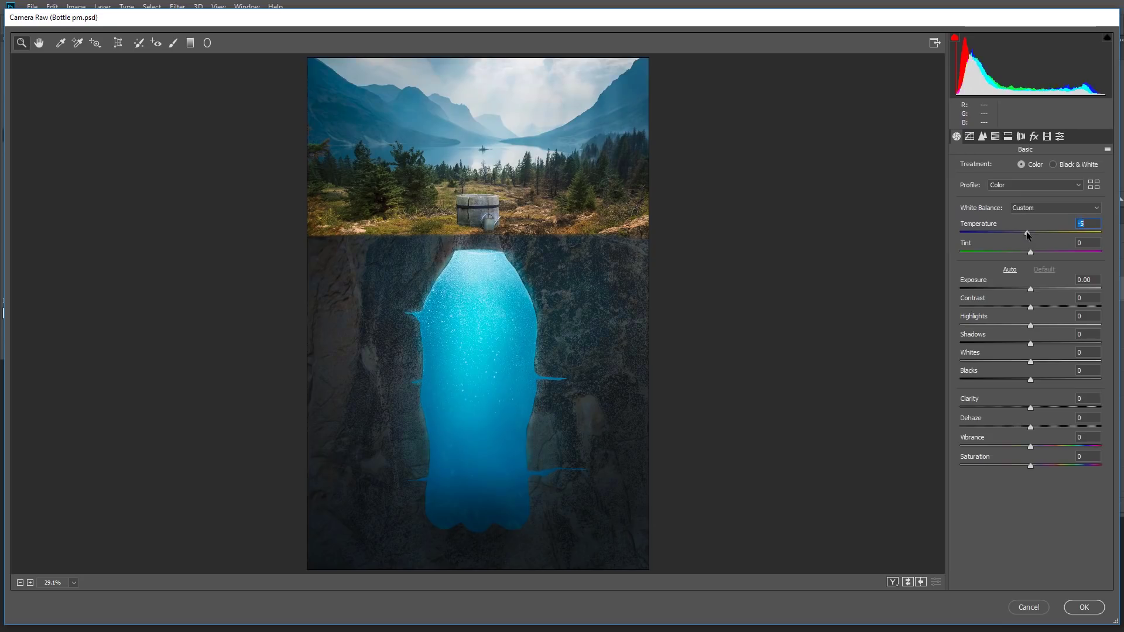
pyautogui.moveTo(1030, 236); pyautogui.dragTo(1033, 235)
pyautogui.moveTo(1031, 307); pyautogui.dragTo(1038, 308)
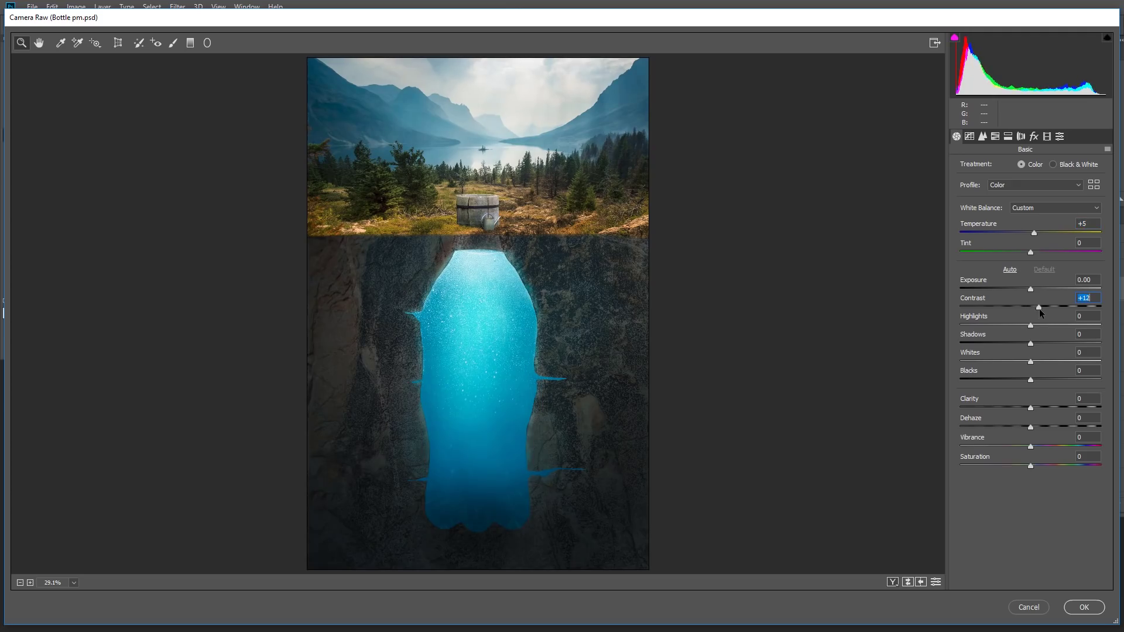
pyautogui.moveTo(1030, 406); pyautogui.dragTo(1034, 431)
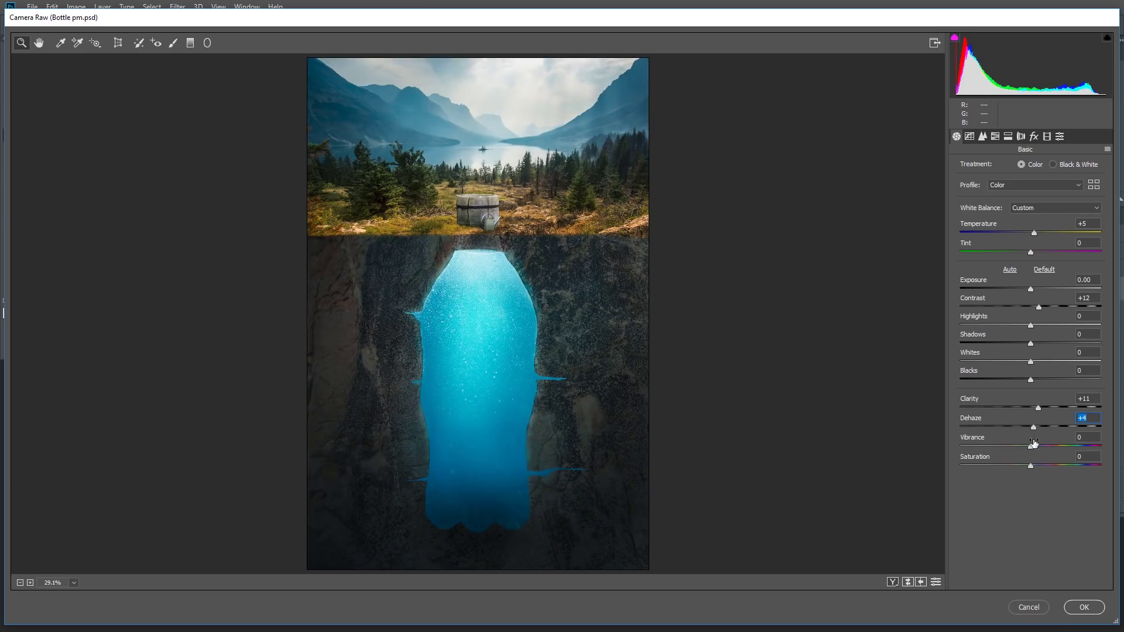
pyautogui.press('Tab')
pyautogui.click(1087, 606)
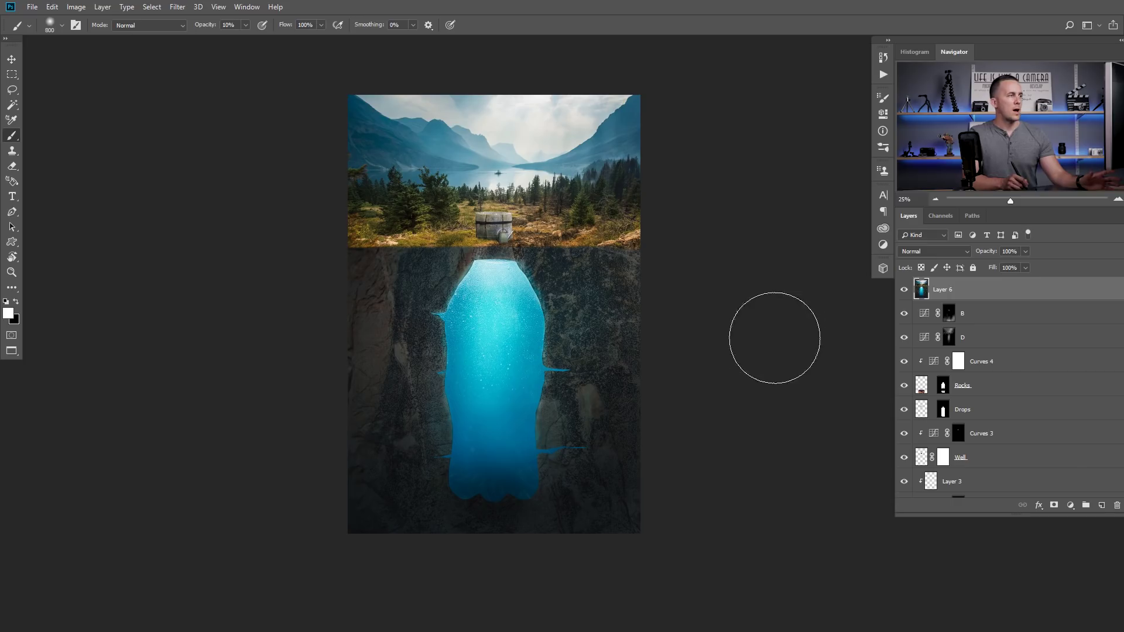
# Compare the image with the graded merged layer hidden and shown
pyautogui.click(904, 290)
pyautogui.click(904, 290)
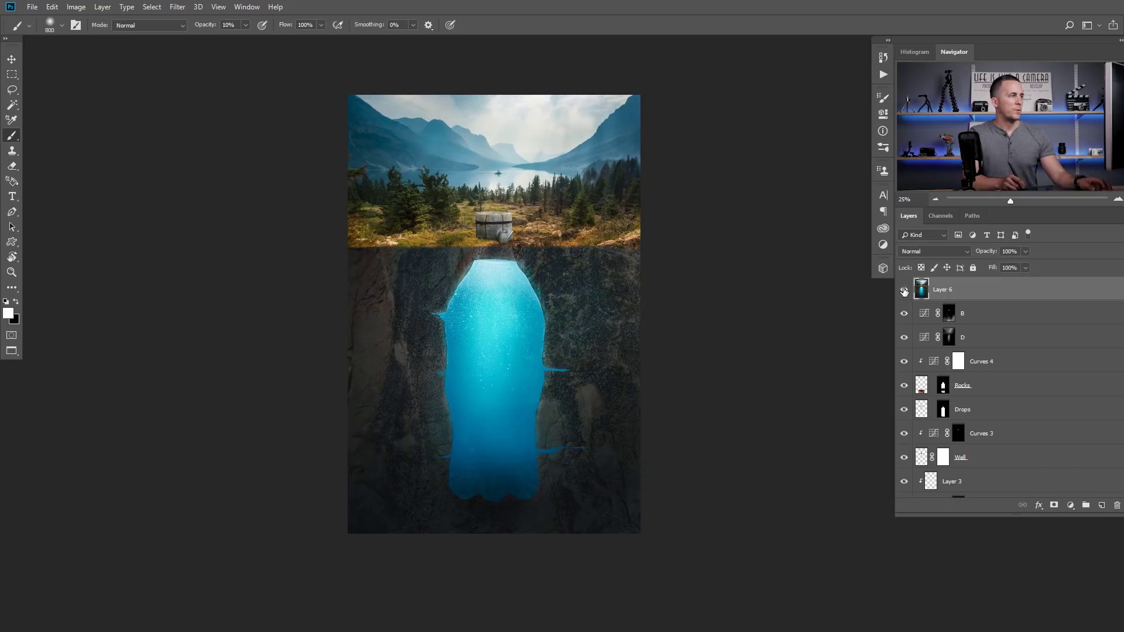